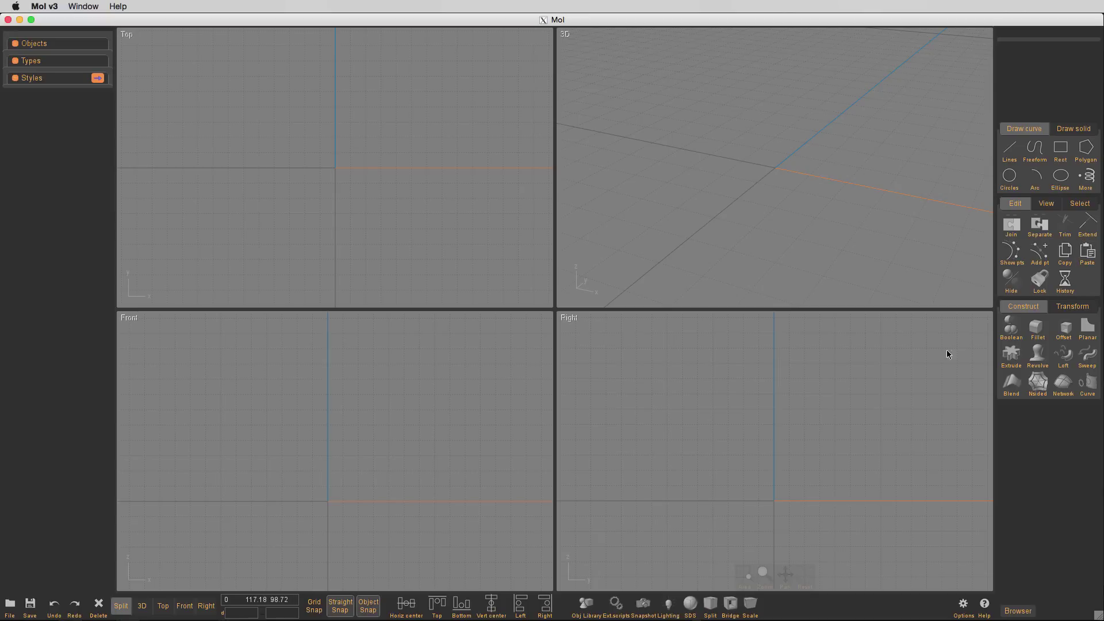
- Draw an open S-shaped chair profile polyline on the grid in the Right view, 40 wide and 60 high, and show its control points
key("l")
left_click(316, 610)
left_click(836, 501)
left_click(774, 501)
left_click(774, 455)
left_click(834, 453)
left_click(836, 410)
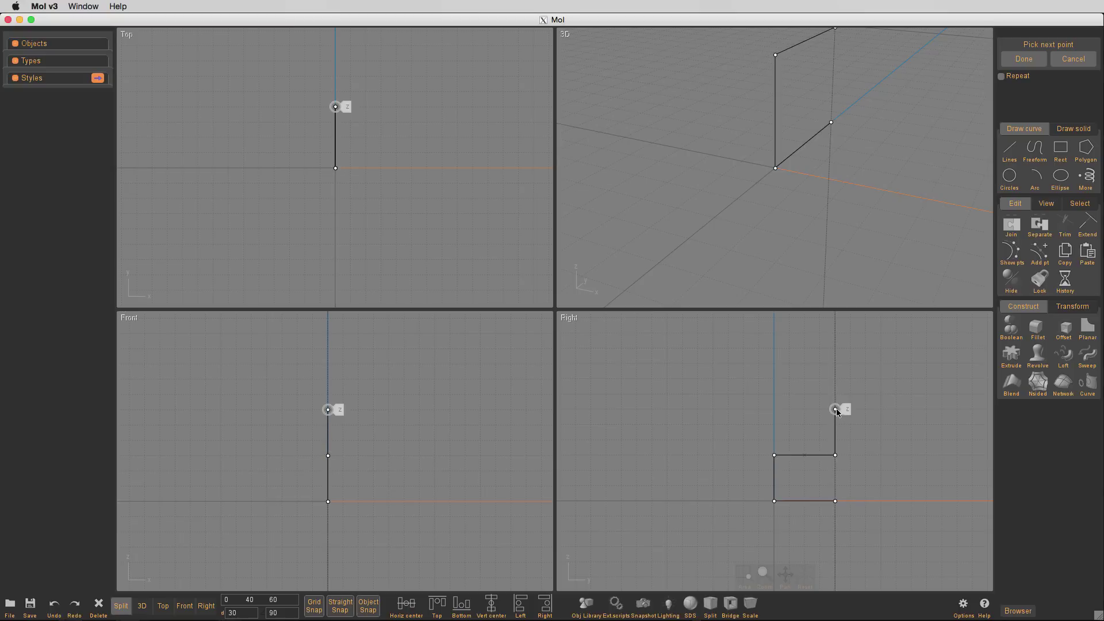
right_click(871, 412)
key("f")
left_click(1011, 256)
scroll(885, 365, "down", 1)
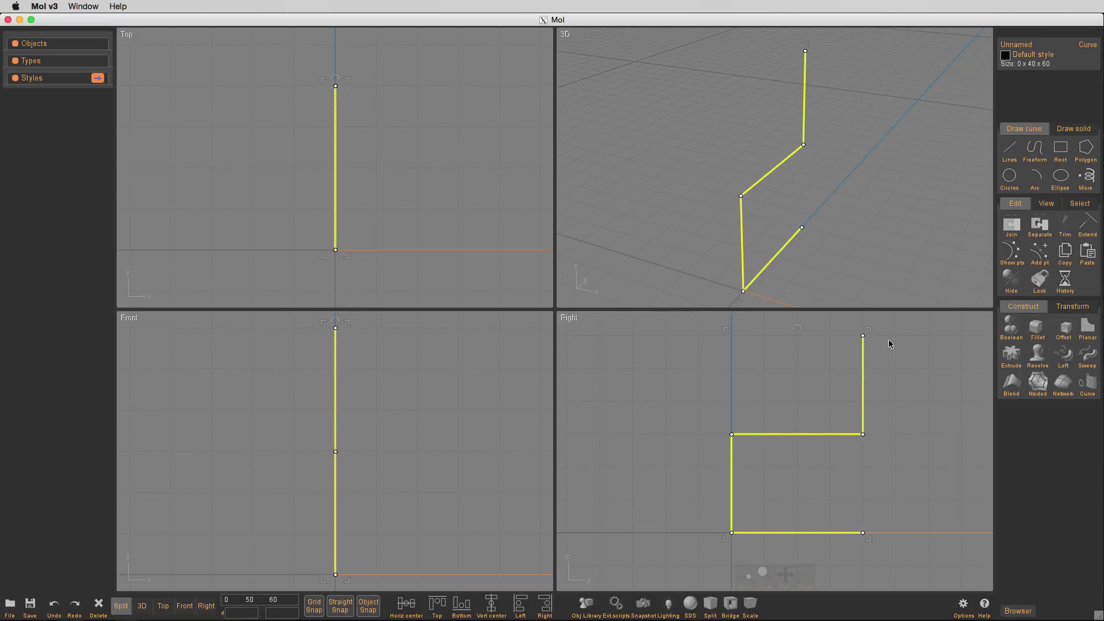
- Move the profile's three rear points inward so the profile is 30 units deep
left_click_drag(888, 323, 835, 535)
left_click(906, 515)
left_click(883, 485)
left_click(801, 434)
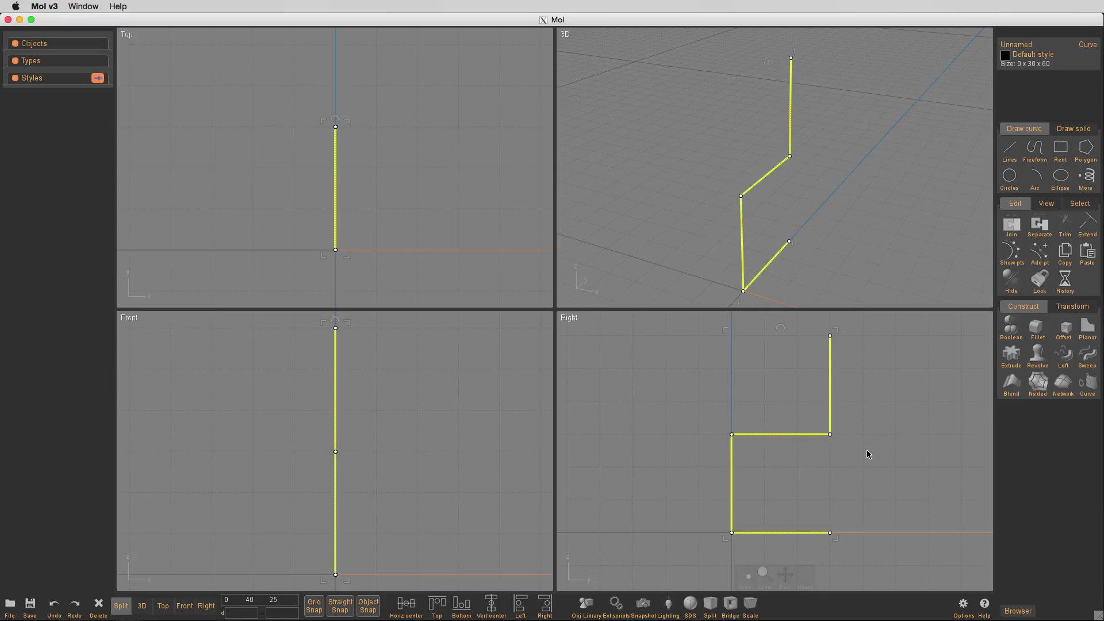
- Fillet the profile's corners with radius 8 and the G2 Blend shape
left_click(1038, 329)
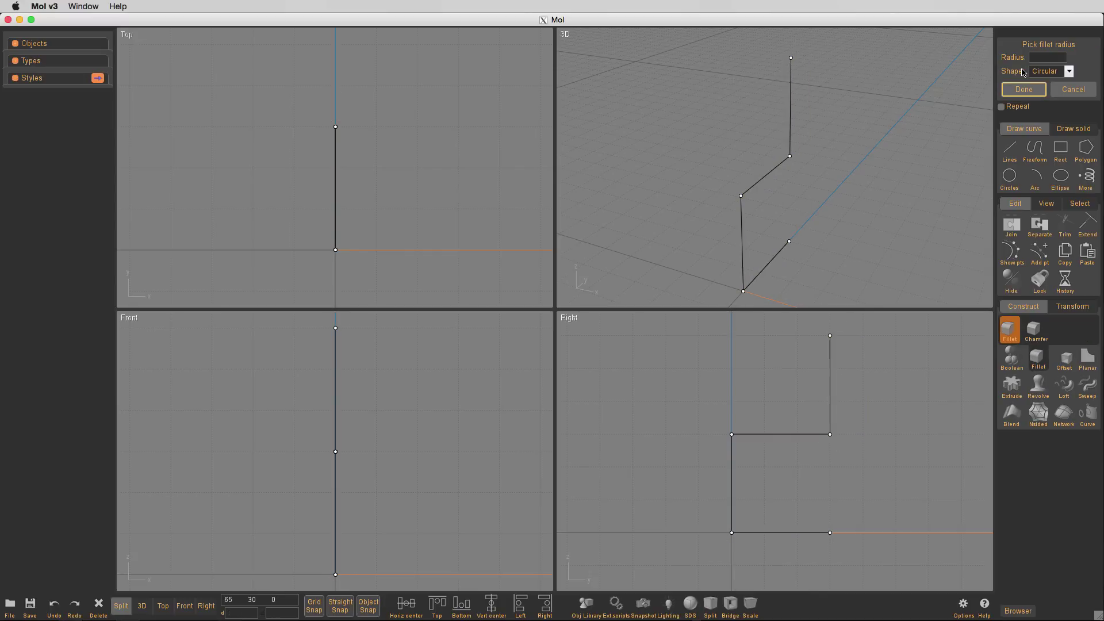
left_click(1048, 57)
left_click(1072, 92)
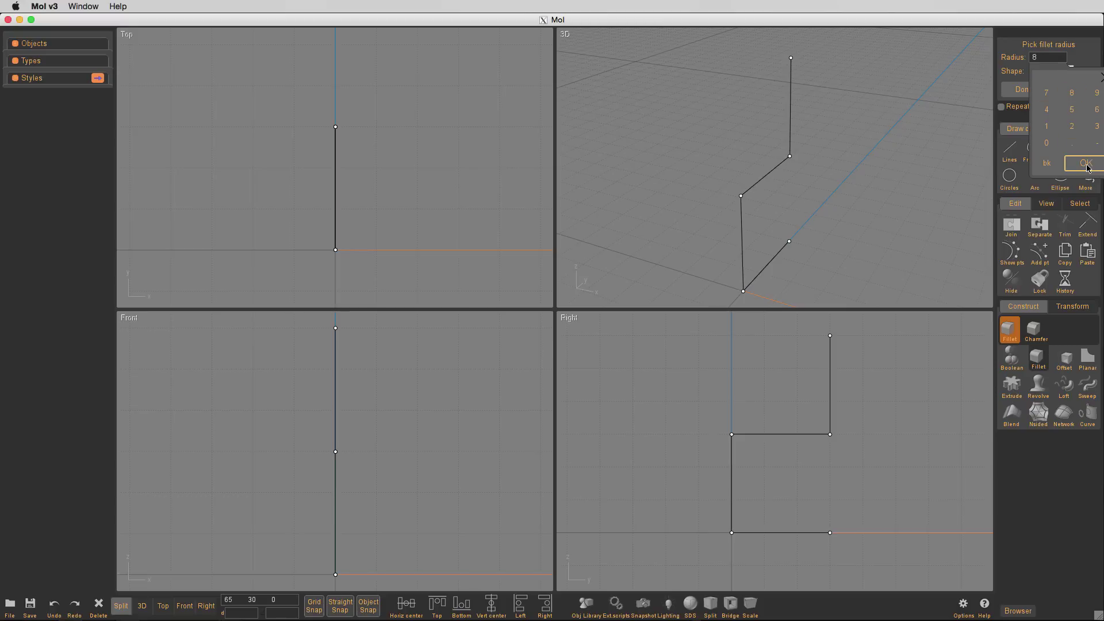
left_click(1085, 164)
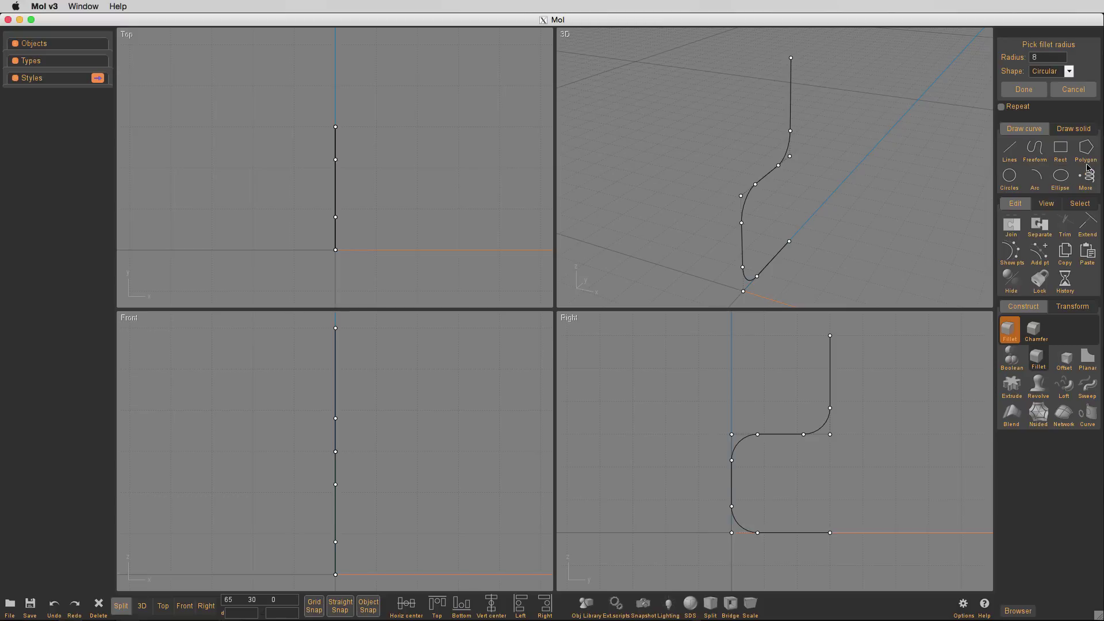
left_click(1056, 72)
left_click(1058, 89)
left_click(1051, 71)
left_click(1053, 99)
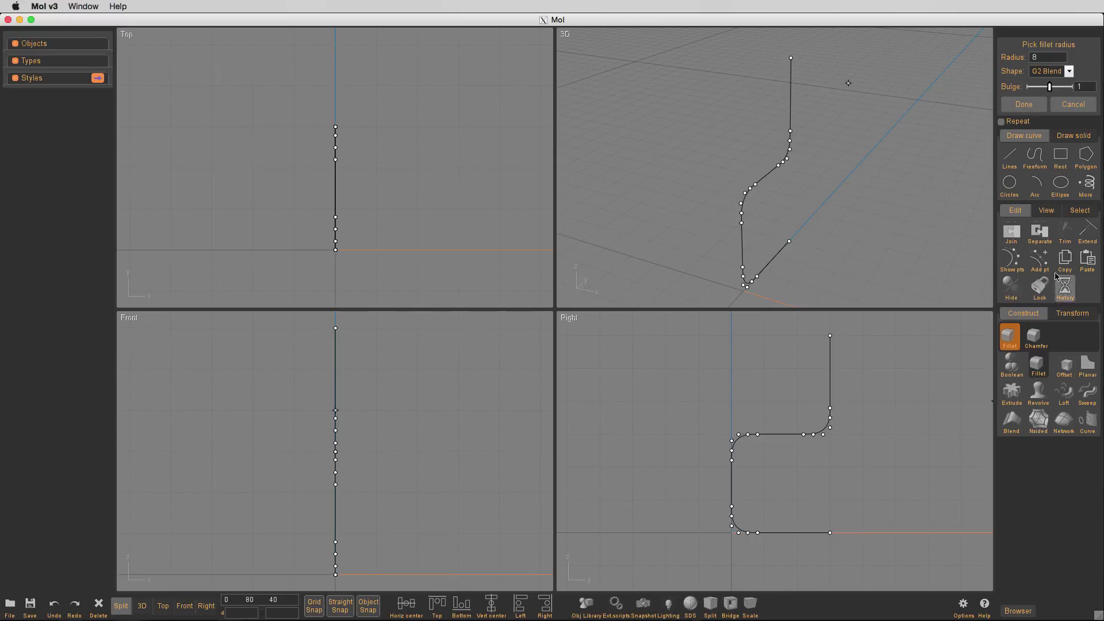
left_click(1024, 104)
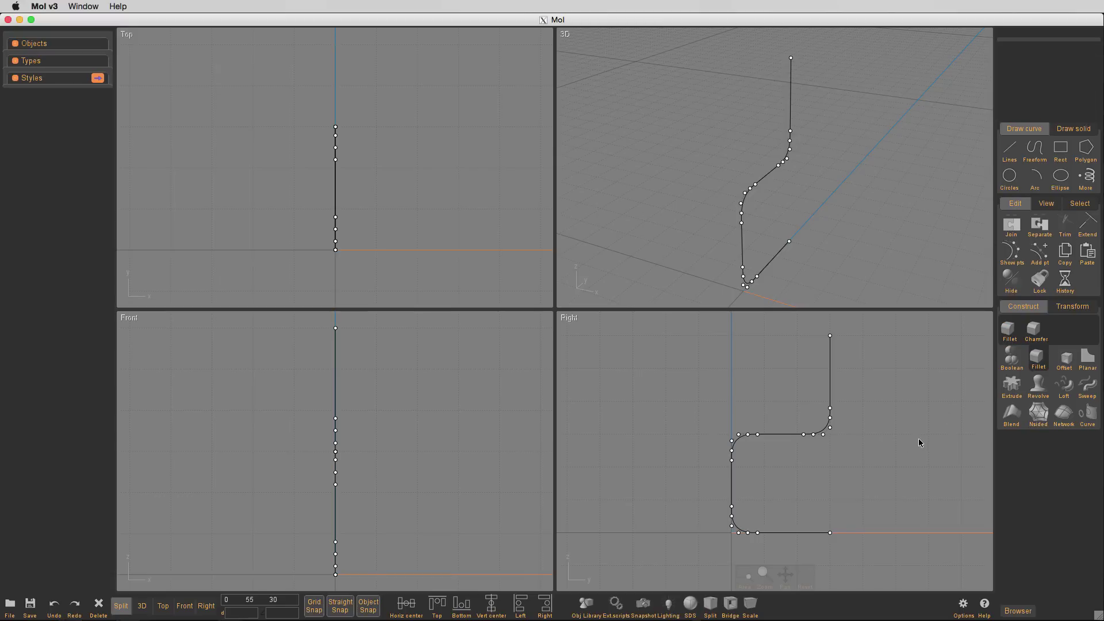
- Delete the outer control points of each filleted bend to smooth the profile curve
left_click(803, 436)
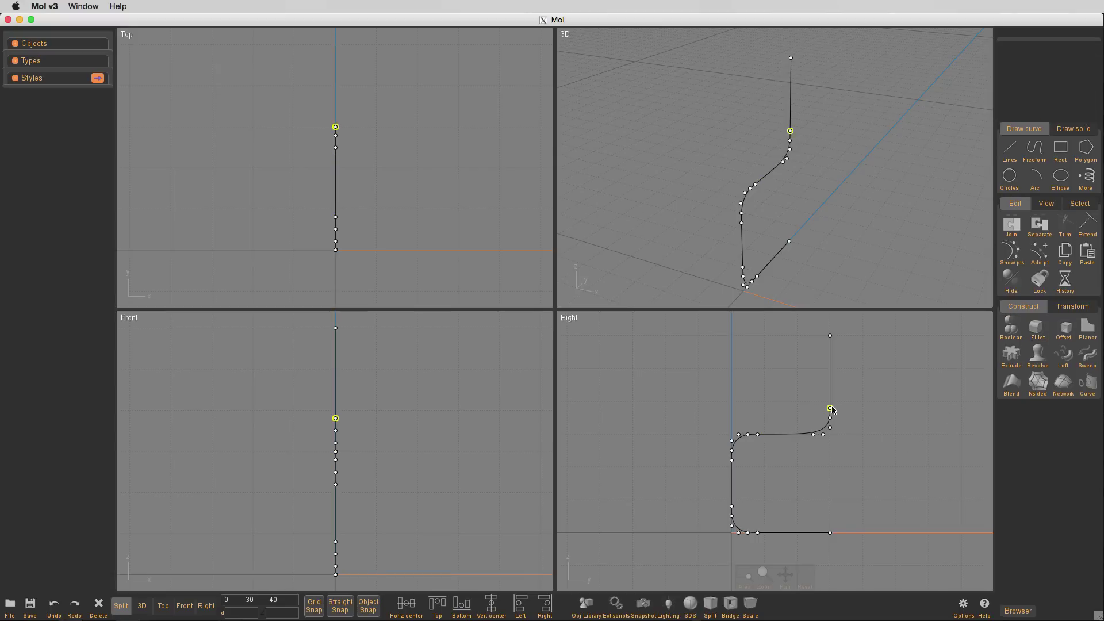
left_click(732, 460)
left_click(771, 523)
key("Delete")
key("Delete")
left_click(751, 532)
left_click(739, 534)
left_click(738, 532)
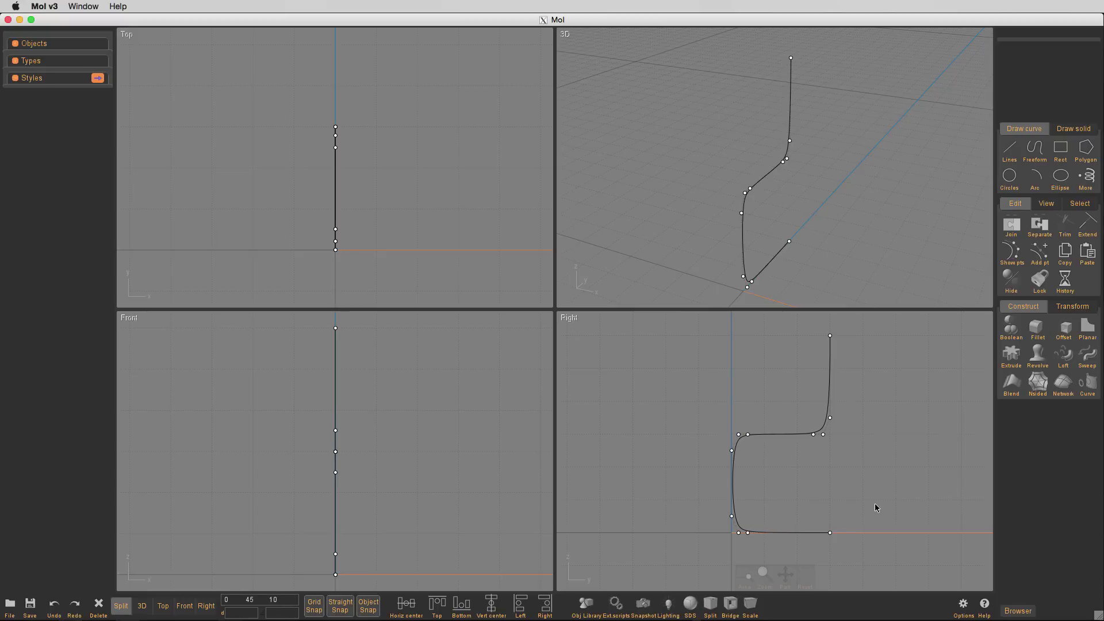
- Turn off grid snapping, hide the control points and copy the profile curve sideways along the X axis in the Front view
left_click(340, 606)
left_click(318, 607)
left_click_drag(336, 375, 368, 382)
key("ctrl+z")
key("ctrl+a")
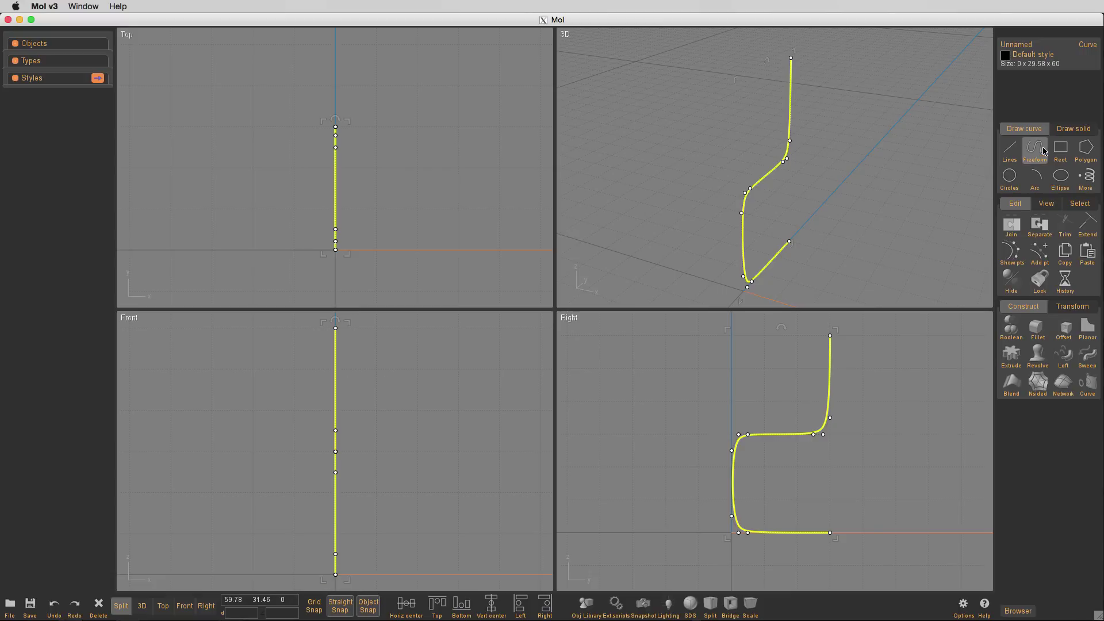
left_click(1011, 254)
mouse_move(337, 388)
left_mouse_down()
mouse_move(430, 392)
mouse_move(397, 392)
left_mouse_up()
left_click(421, 388)
left_click(397, 389)
- Mirror the copied curve across the central profile and move it slightly inward for an overall chair width of about 28
key("m")
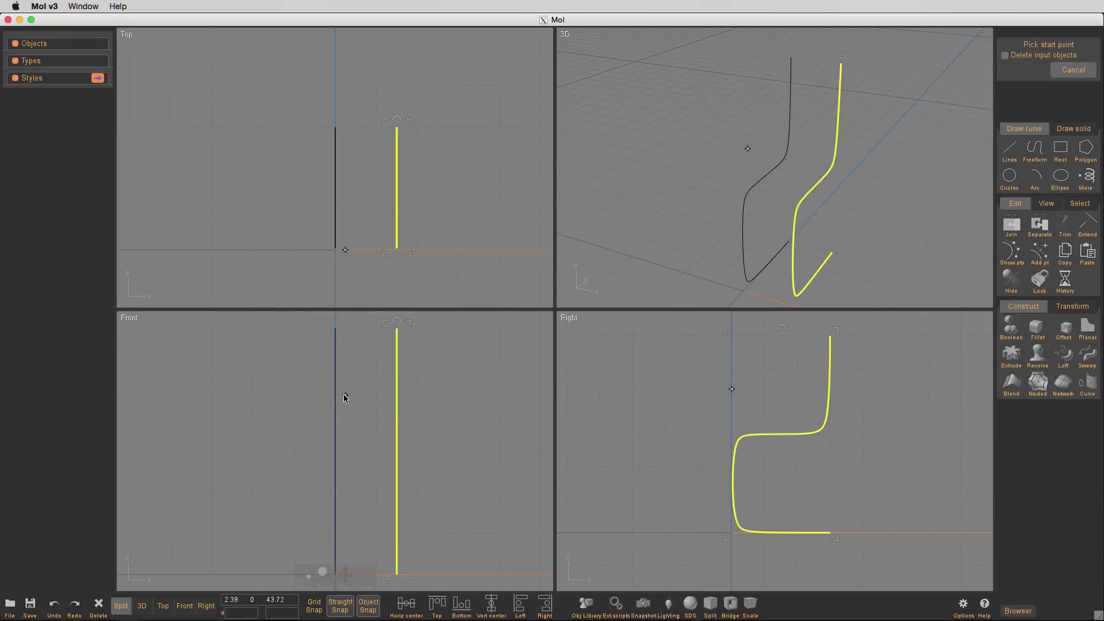
left_click(335, 395)
left_click(335, 429)
left_click(400, 412)
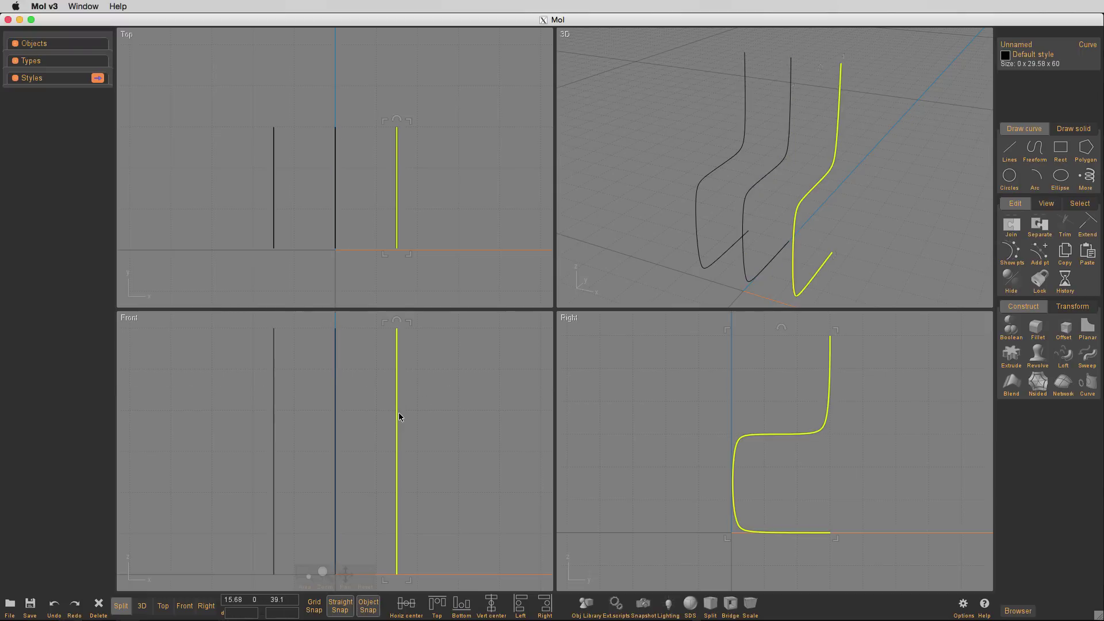
left_click_drag(399, 412, 393, 414)
left_click(434, 406)
- Show the control points of all three profile curves and loft them with the Normal style
key("ctrl+a")
key("p")
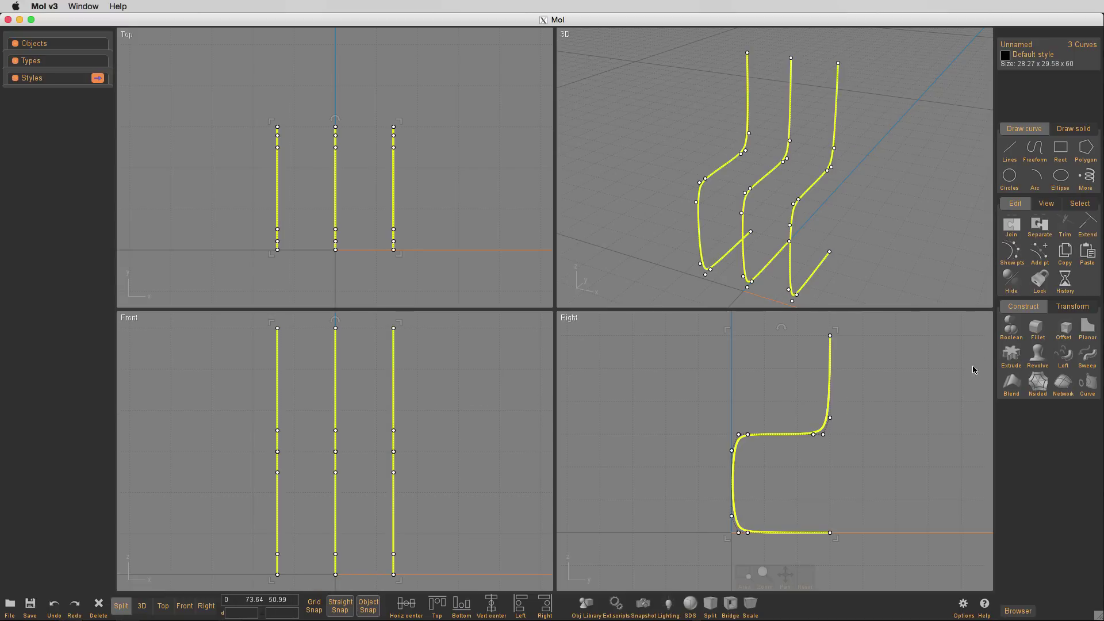
left_click(1064, 356)
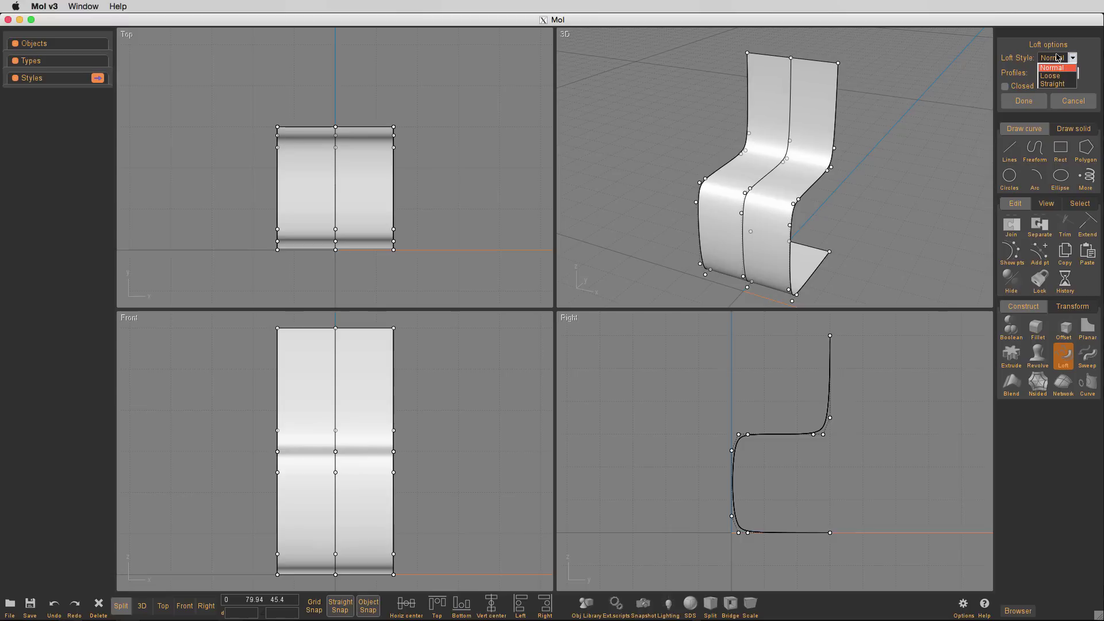
left_click(1026, 102)
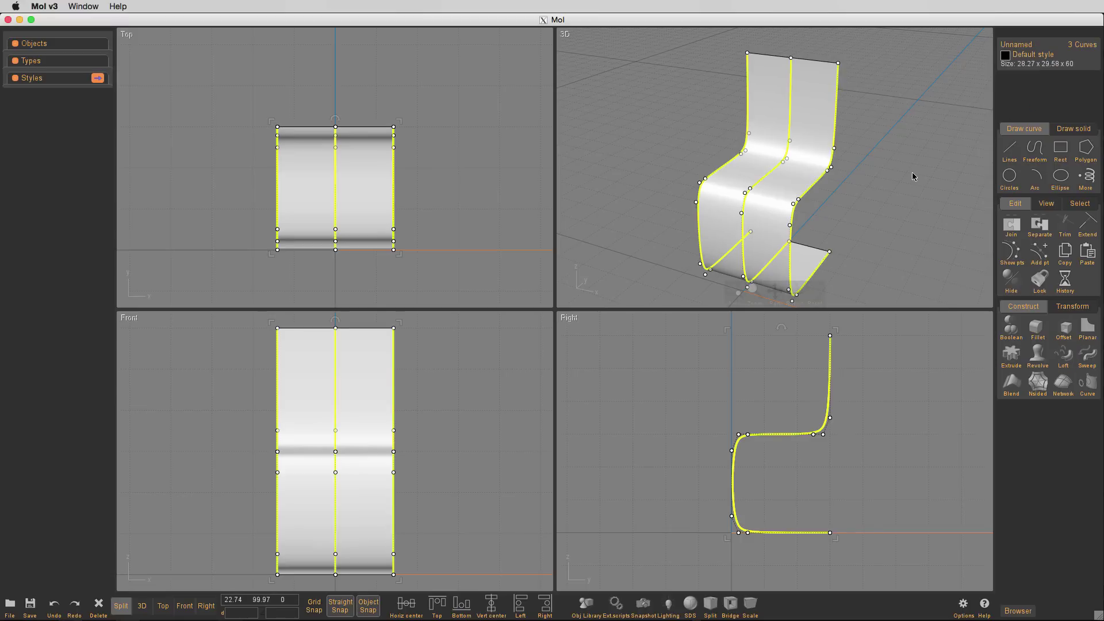
- Move the middle curve's three lower-bend control points up and inward by about 6 units
right_click_drag(913, 175, 888, 153)
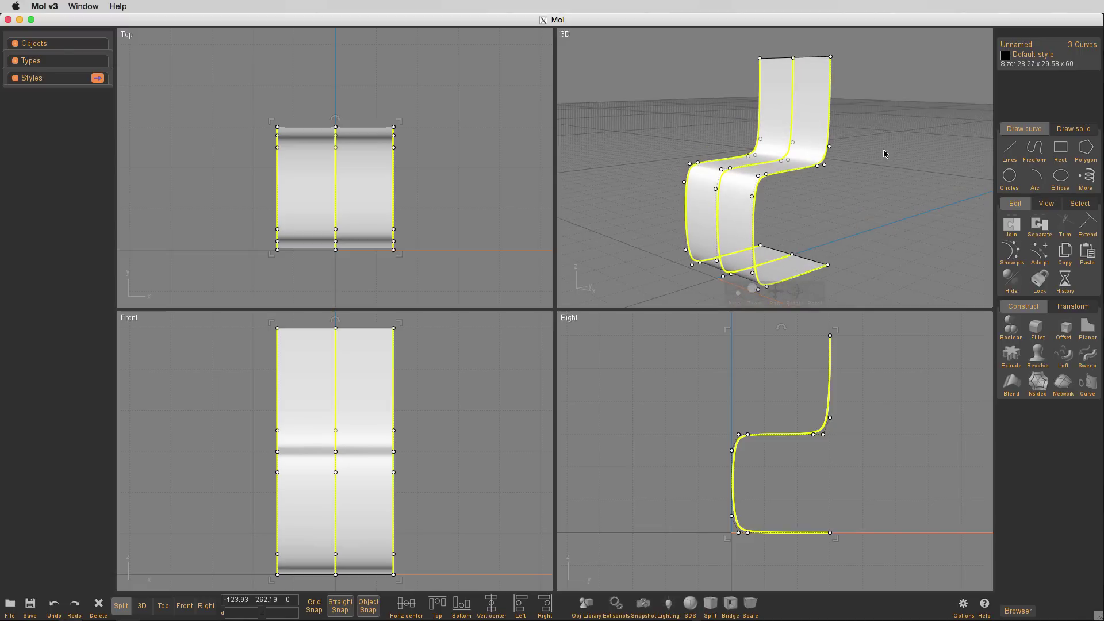
left_click(894, 380)
key("space")
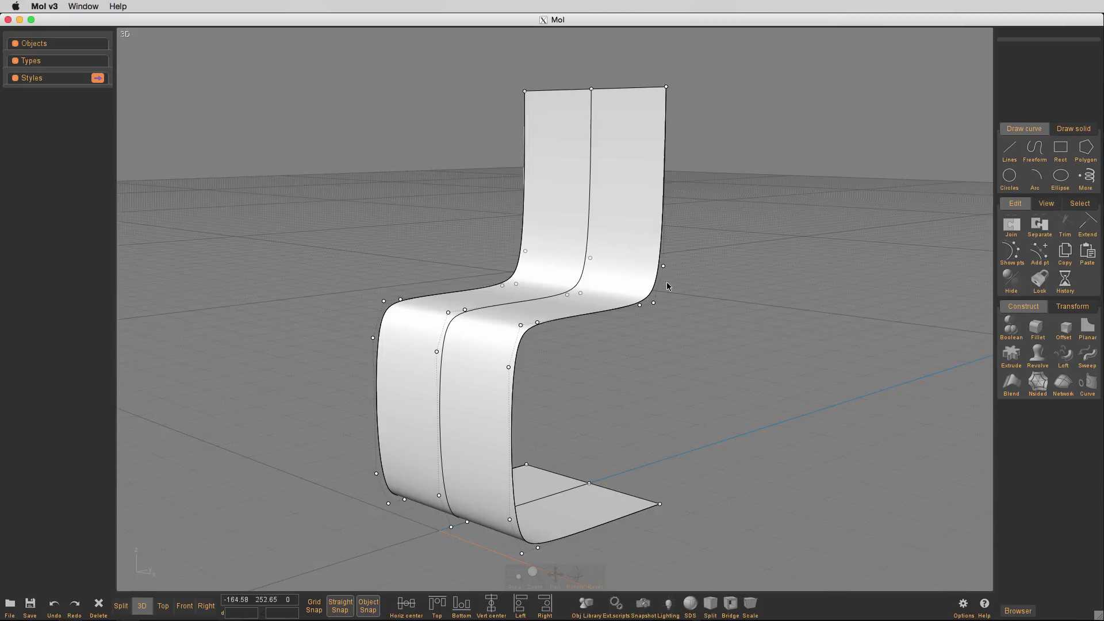
right_click_drag(674, 339, 730, 354)
left_click_drag(453, 511, 499, 458)
right_click_drag(786, 508, 781, 433)
key("Tab")
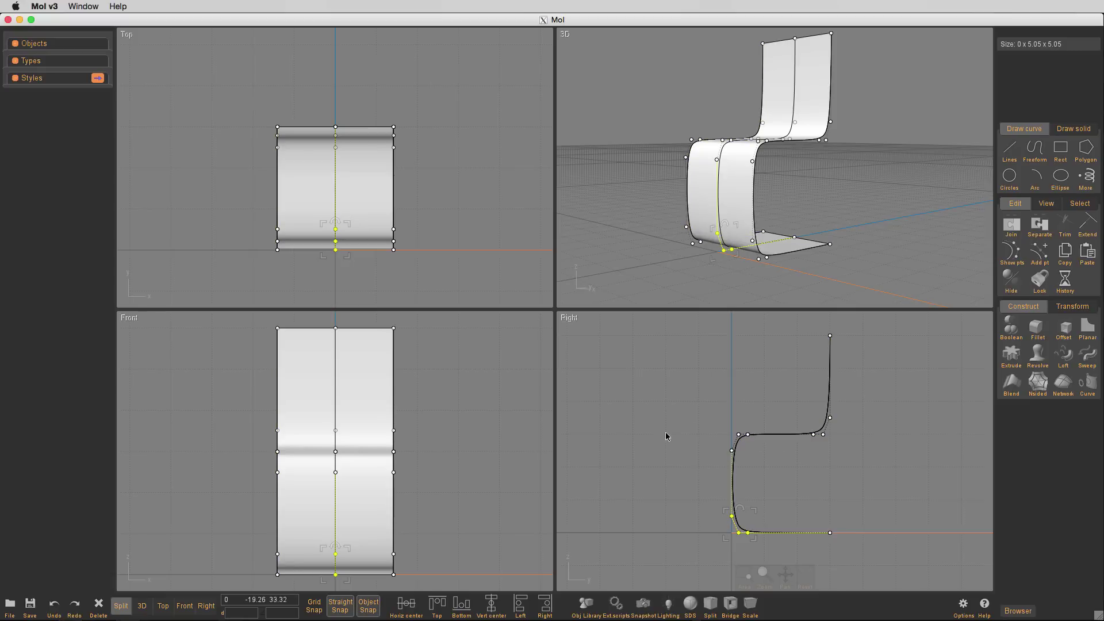
key("m")
left_click(675, 524)
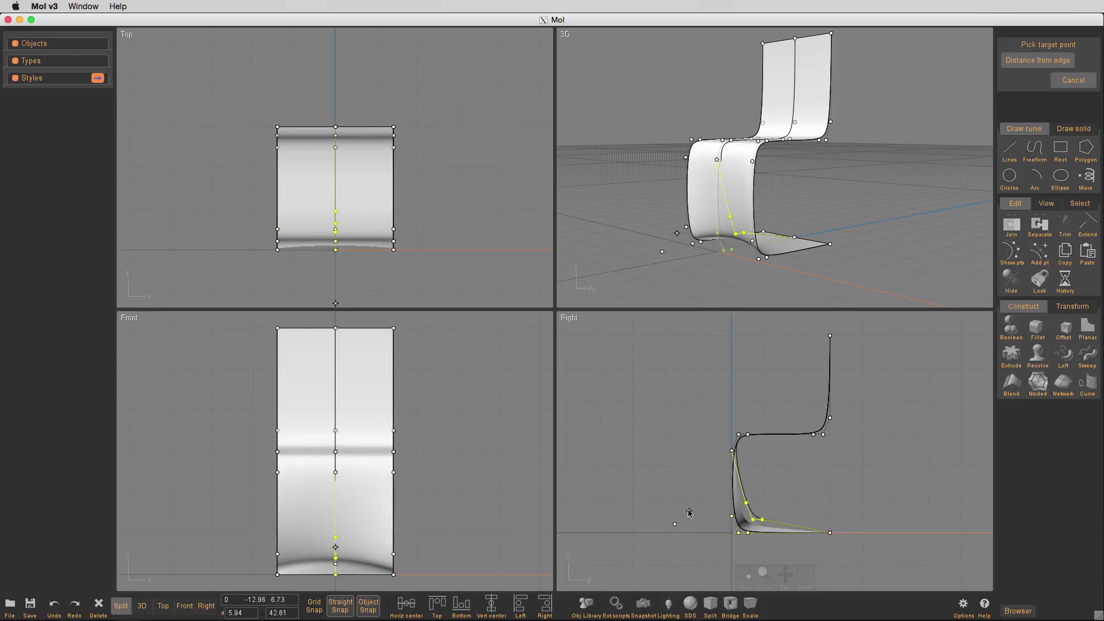
left_click(689, 513)
- Raise the end point of the middle curve at the chair's base to arch the base's rear edge
right_click_drag(896, 249, 788, 249)
left_click(788, 244)
right_click(886, 530)
left_click(886, 530)
left_click(886, 518)
left_click(883, 473)
right_click_drag(883, 473, 837, 491)
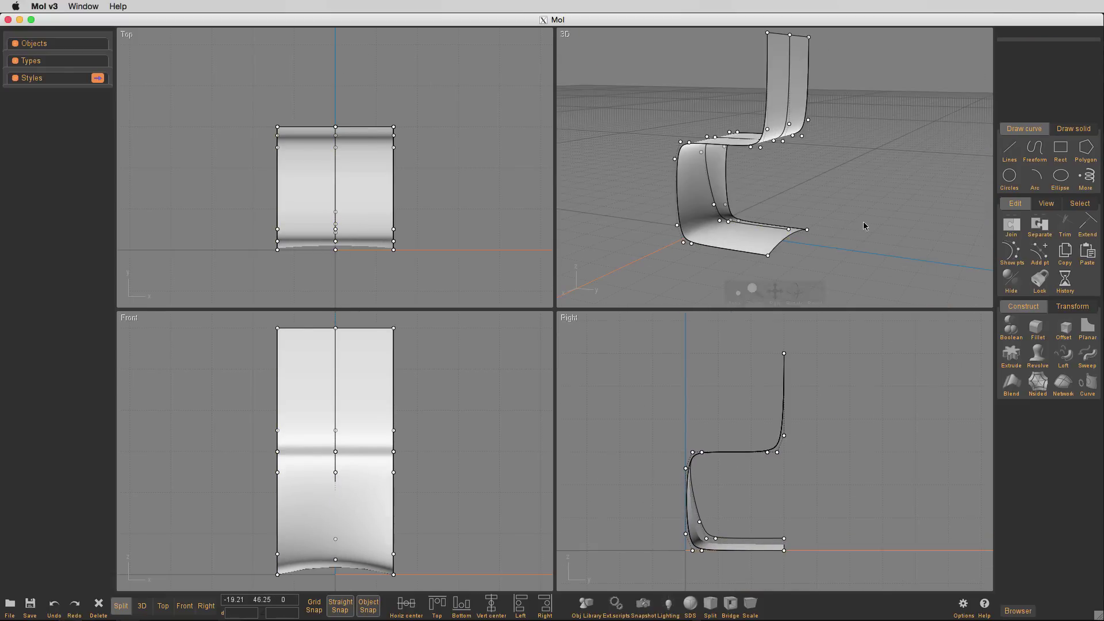
- Move the middle curve's four control points along the seat and lower back downward and backward to hollow the seat
right_click_drag(866, 218, 894, 190)
left_click(714, 180)
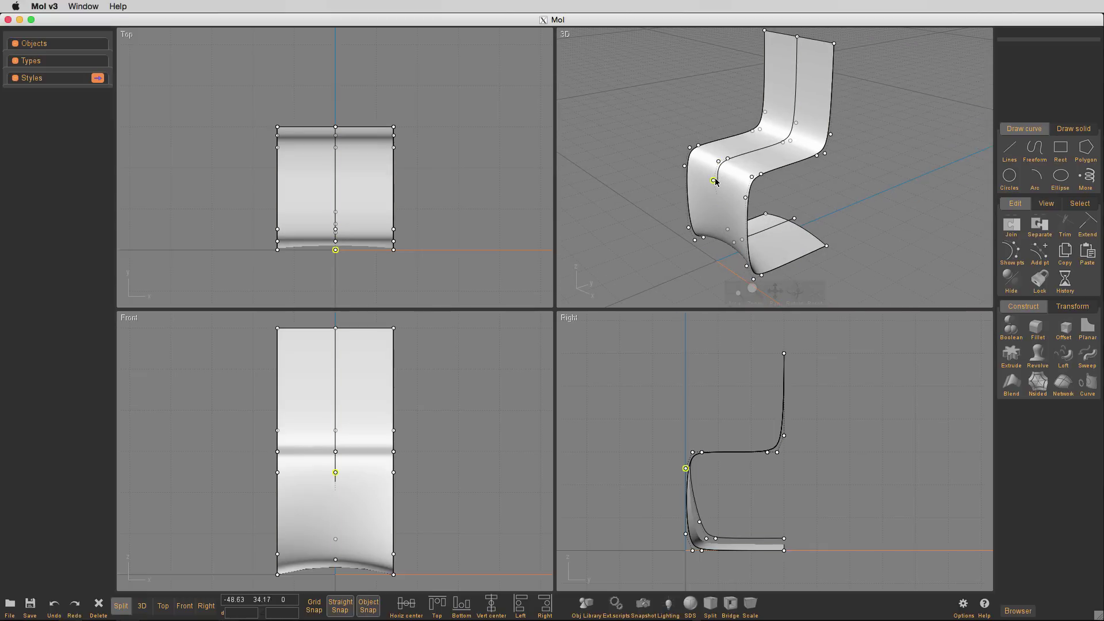
left_click(728, 158)
left_click(783, 142)
left_click(791, 141)
left_click(796, 122)
right_click(850, 440)
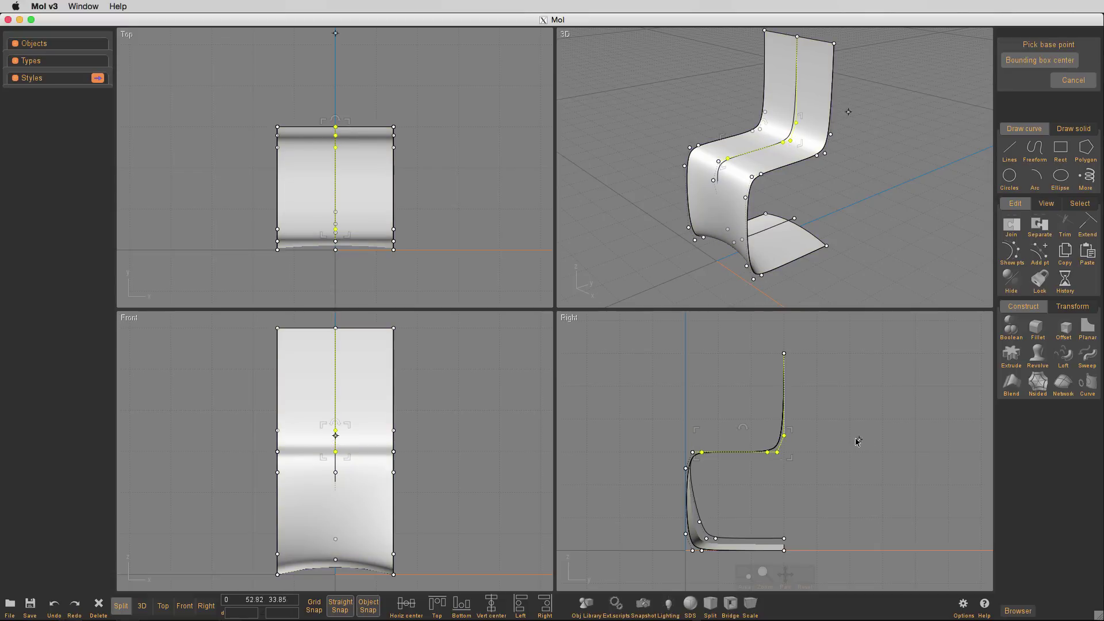
left_click(842, 442)
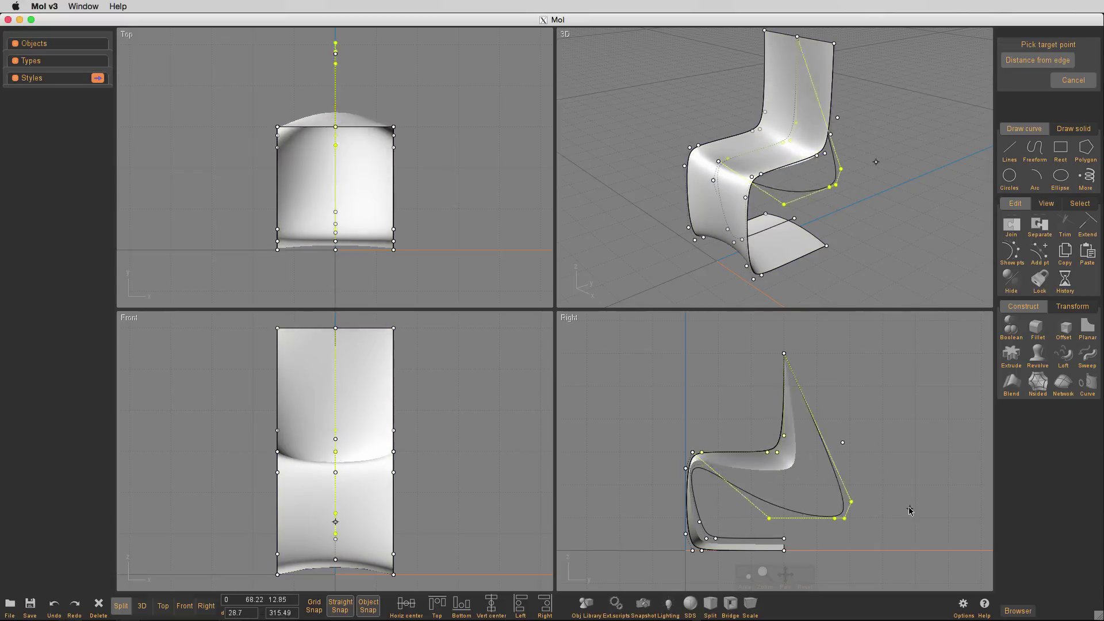
left_click(852, 457)
- Move the middle curve's top end point backward about 5 units to curve the backrest
right_click_drag(894, 255, 828, 271)
left_click(831, 124)
right_click_drag(831, 123, 830, 163)
left_click(784, 353)
key("m")
left_click(845, 373)
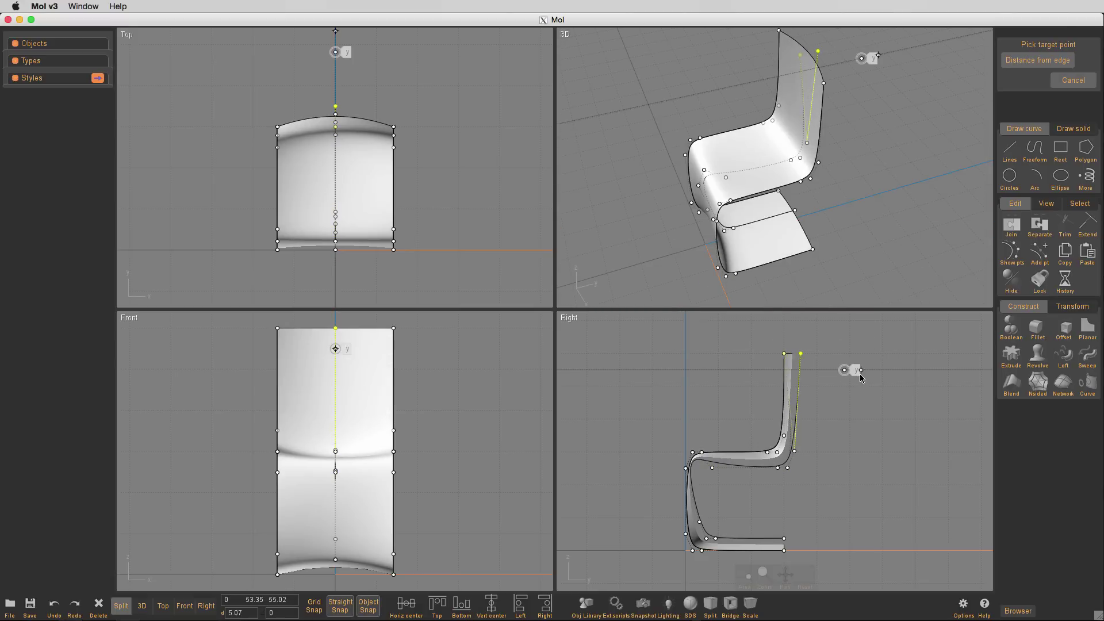
left_click(862, 377)
- Move the top end points of all three curves slightly backward to recline the backrest
left_click_drag(768, 334, 844, 477)
left_click(844, 420)
left_click_drag(765, 334, 834, 391)
right_click(836, 392)
left_click(828, 389)
left_click(834, 389)
left_click(851, 368)
right_click_drag(880, 247, 915, 211)
- Save the model as chairTutorial.3dm
key("super+s")
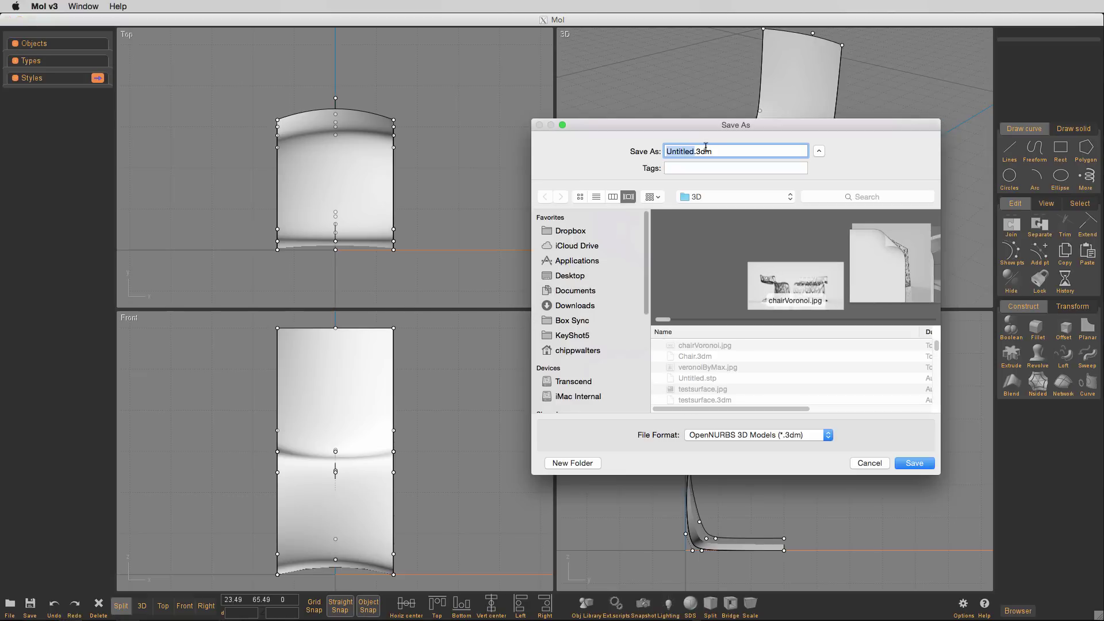
type("chair")
key("Return")
- Raise the middle curve's control point just behind the front edge of the seat in the 3D view
right_click_drag(892, 205, 847, 160)
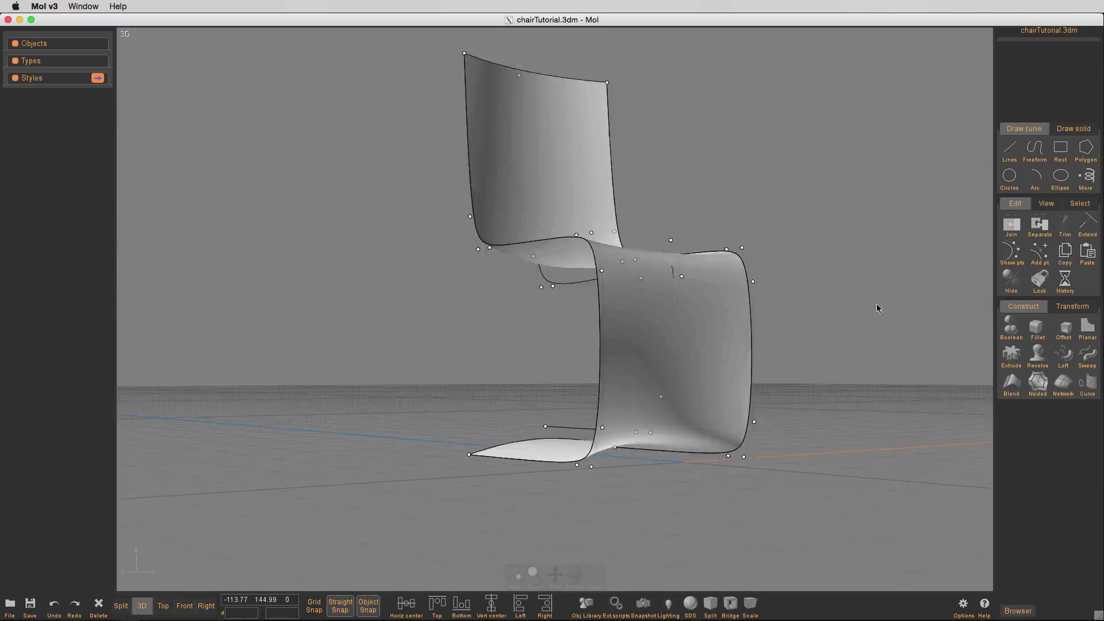
right_click_drag(877, 304, 926, 317)
right_click_drag(768, 268, 593, 278)
key("m")
left_click(587, 353)
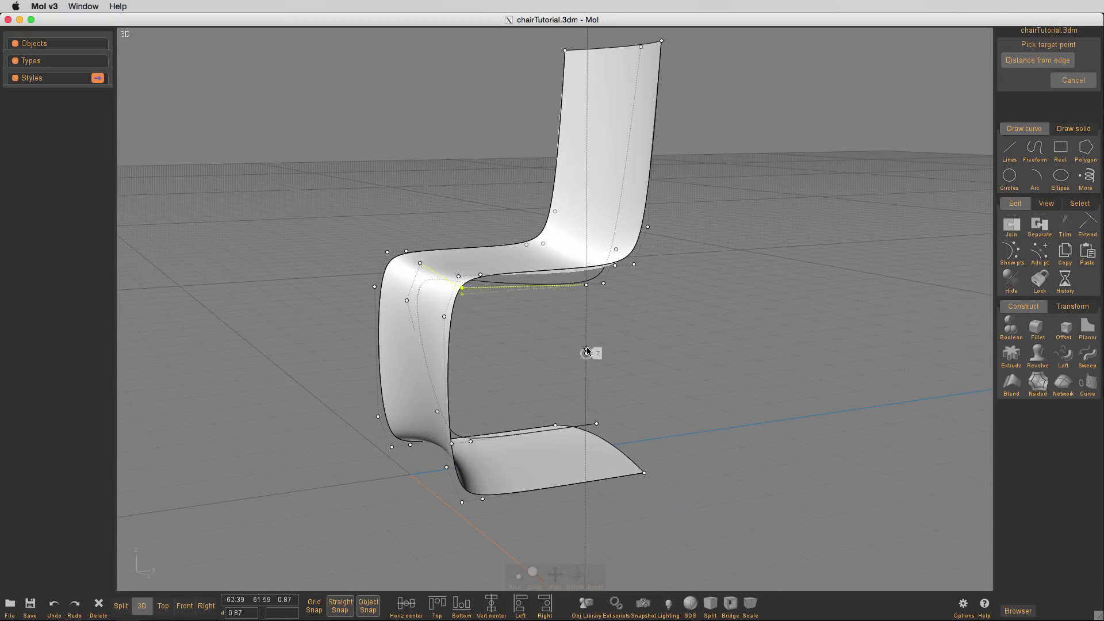
left_click(589, 356)
right_click_drag(590, 356, 752, 493)
- Examine the chair surface's shading under different lighting styles and from several angles
left_click(668, 604)
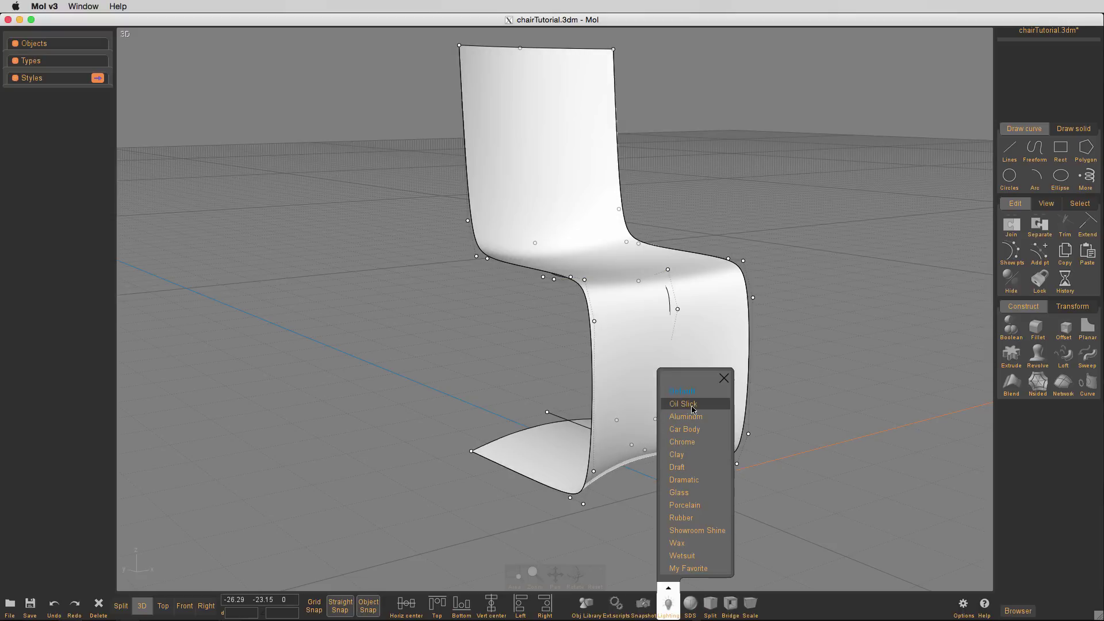
mouse_move(747, 397)
right_mouse_down()
mouse_move(820, 369)
mouse_move(837, 318)
mouse_move(865, 295)
mouse_move(854, 413)
mouse_move(774, 426)
mouse_move(658, 378)
mouse_move(796, 295)
mouse_move(875, 395)
mouse_move(727, 395)
mouse_move(707, 437)
right_mouse_up()
left_click(668, 604)
left_click(668, 604)
left_click(680, 391)
right_click_drag(702, 385, 756, 358)
right_click_drag(858, 377, 851, 377)
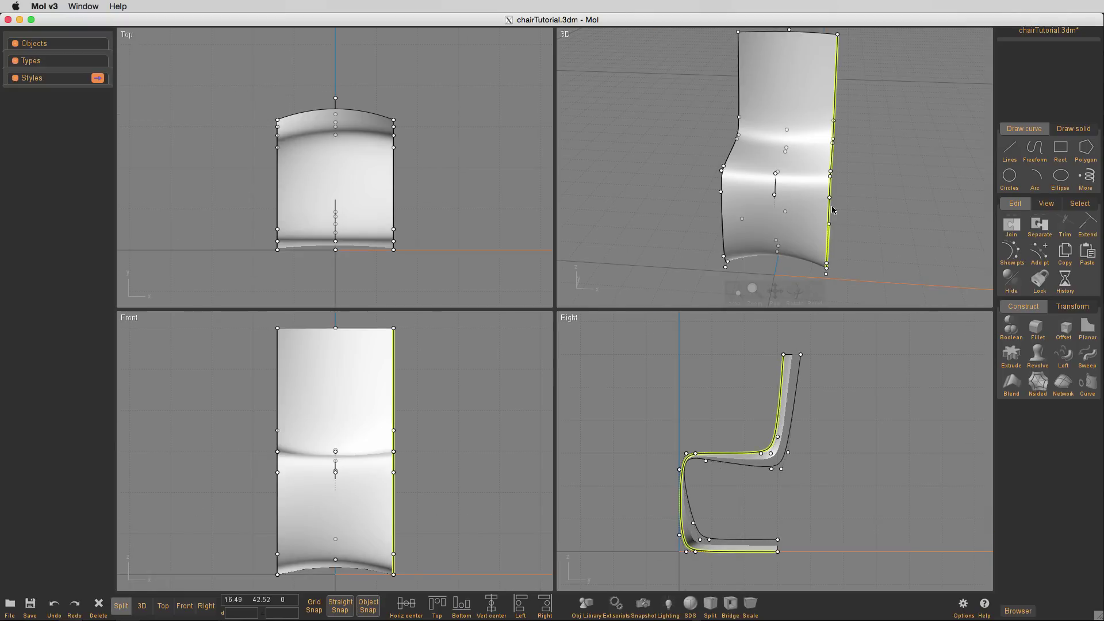
- Remove the lofted surface, keeping only the three profile curves
left_click(797, 377)
left_click(830, 214)
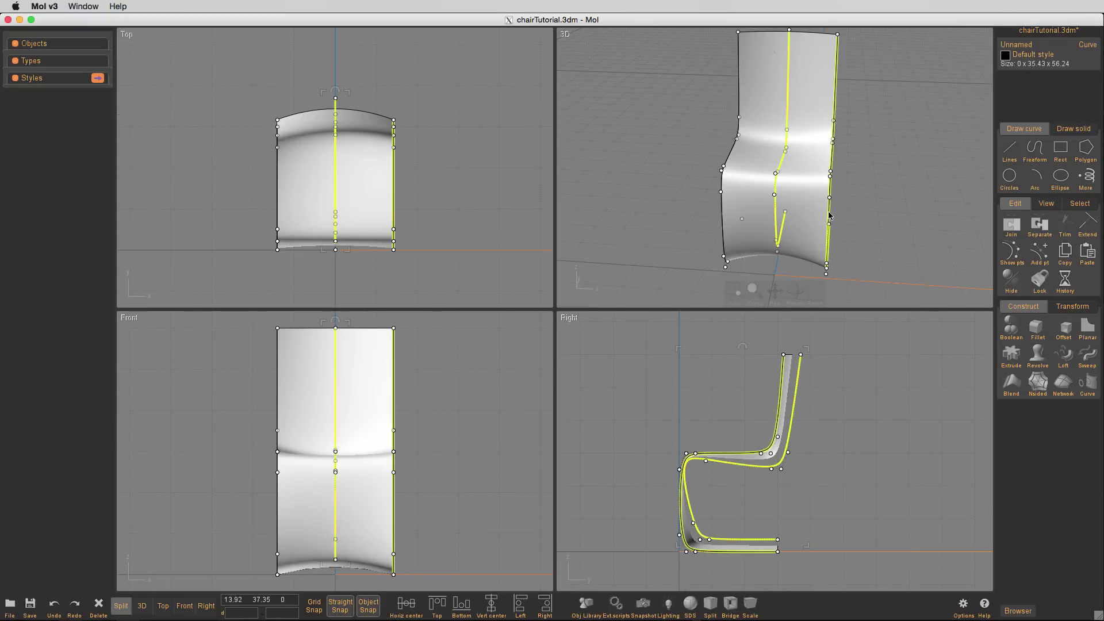
left_click(721, 217)
left_click(885, 107)
key("super+z")
right_click_drag(878, 132, 843, 167)
- Rebuild all three profile curves with a point count of 15, keeping corners and deleting the input objects
key("super+a")
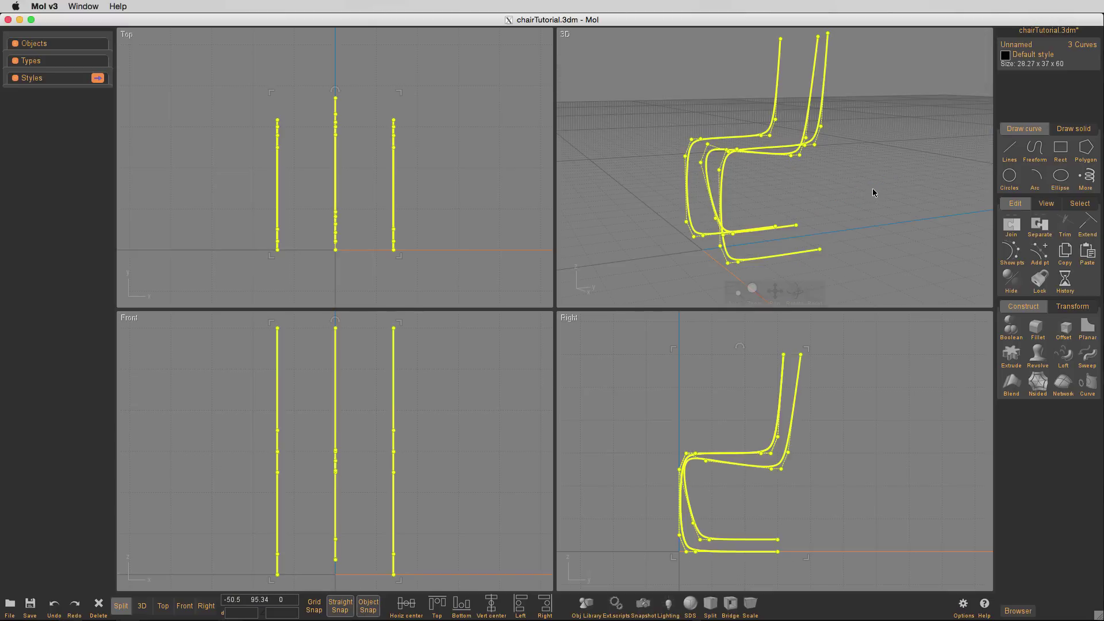
left_click(616, 603)
left_click(664, 288)
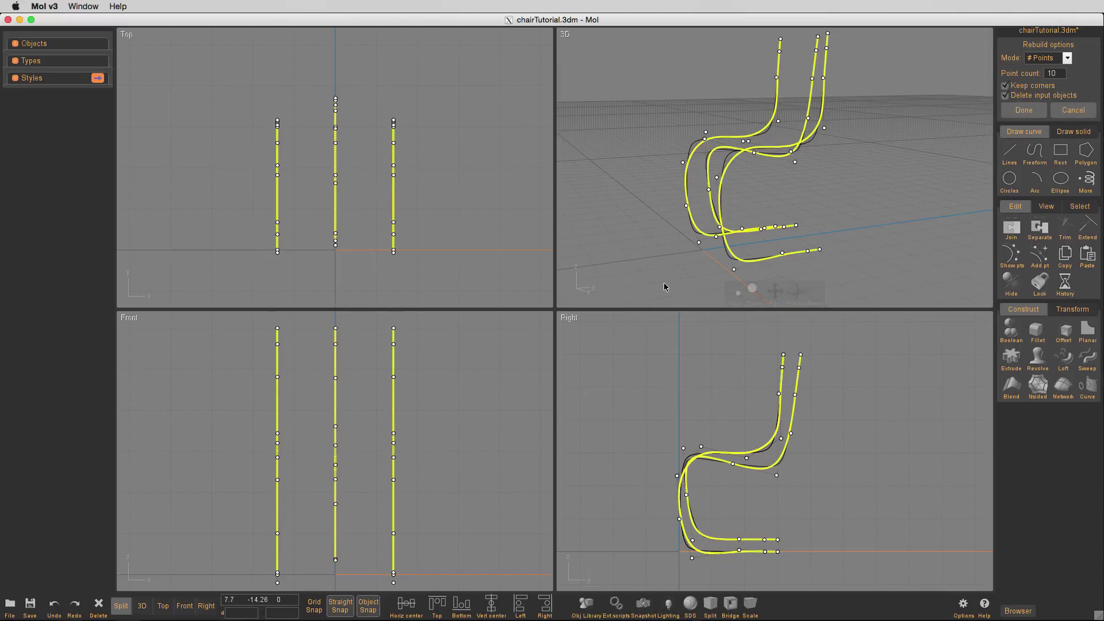
left_click(1052, 74)
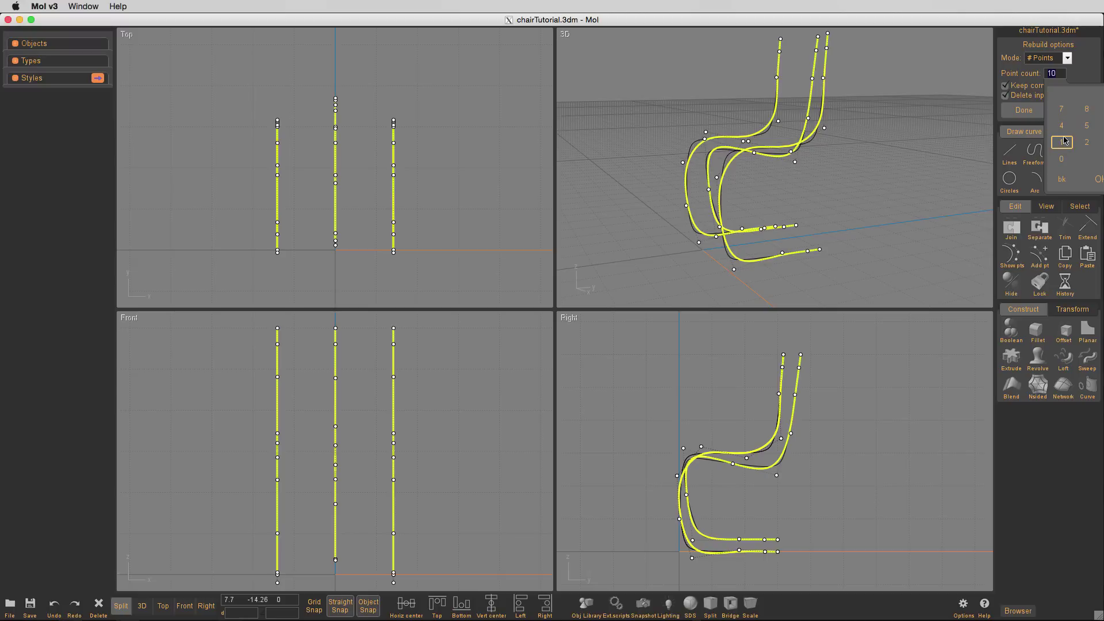
left_click(1100, 180)
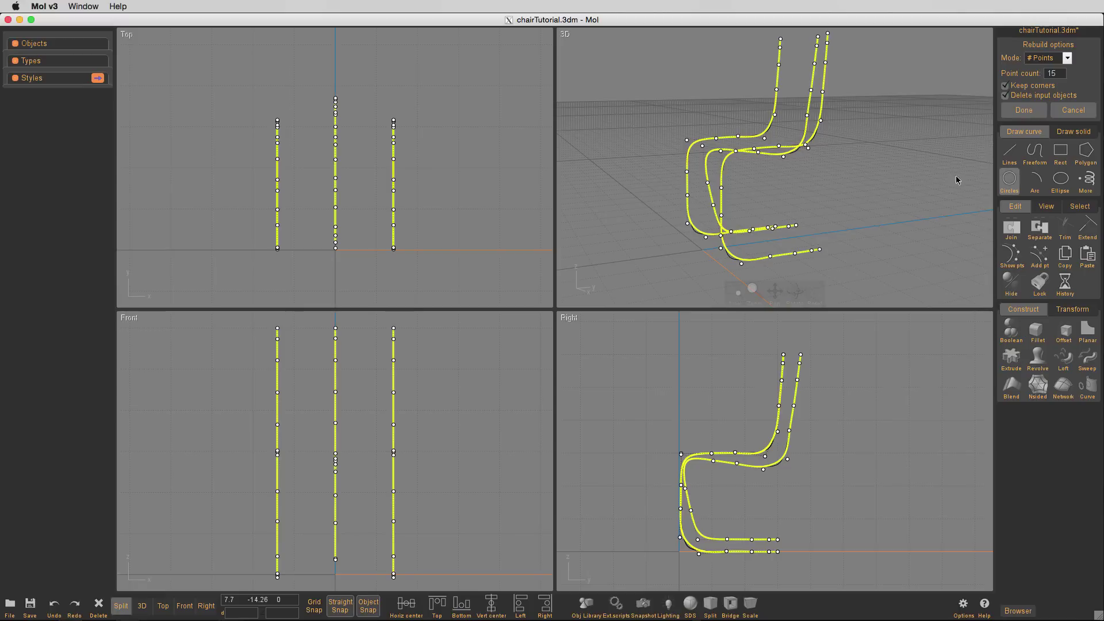
mouse_move(862, 192)
right_mouse_down()
mouse_move(875, 175)
mouse_move(922, 168)
mouse_move(949, 190)
mouse_move(850, 203)
mouse_move(880, 190)
right_mouse_up()
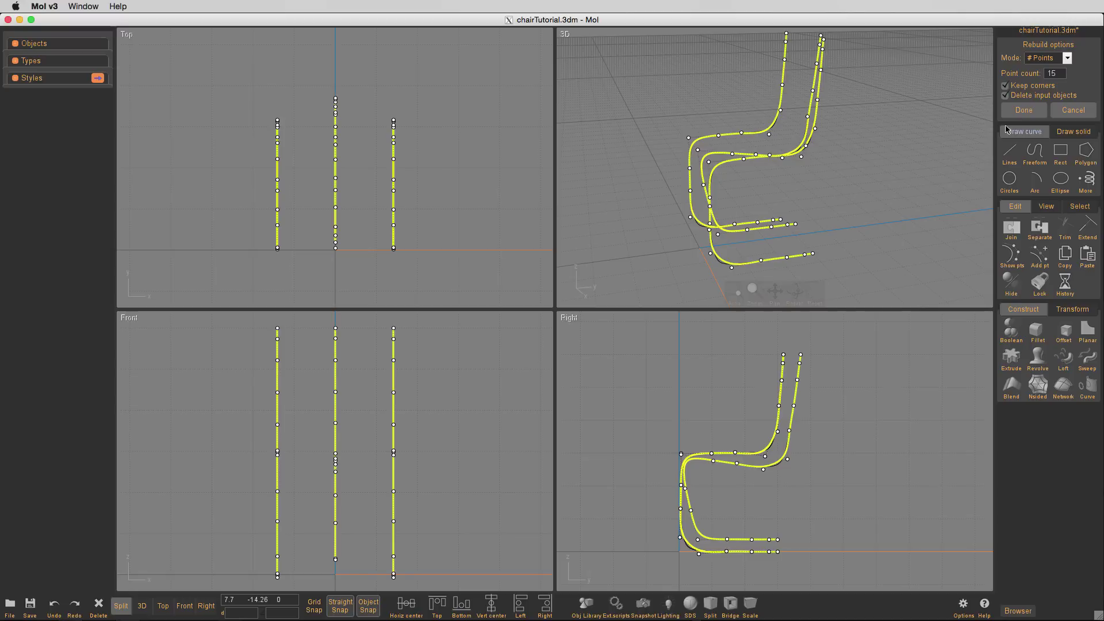
left_click(1026, 114)
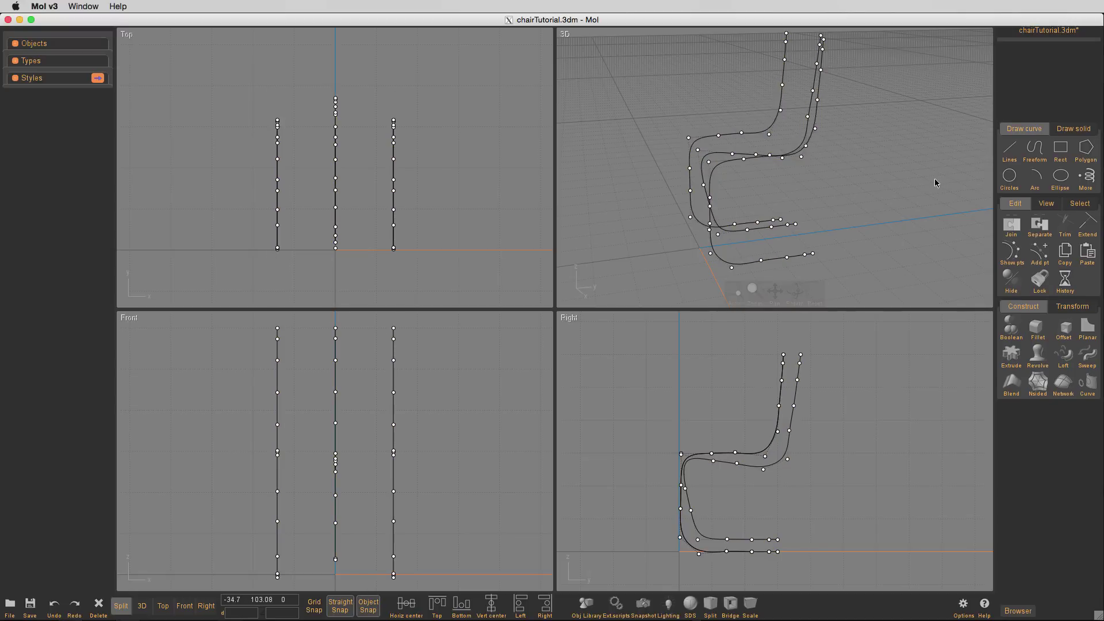
- Loft the three rebuilt profile curves with Normal style and Auto profiles, then deselect them
key("super+a")
key("l")
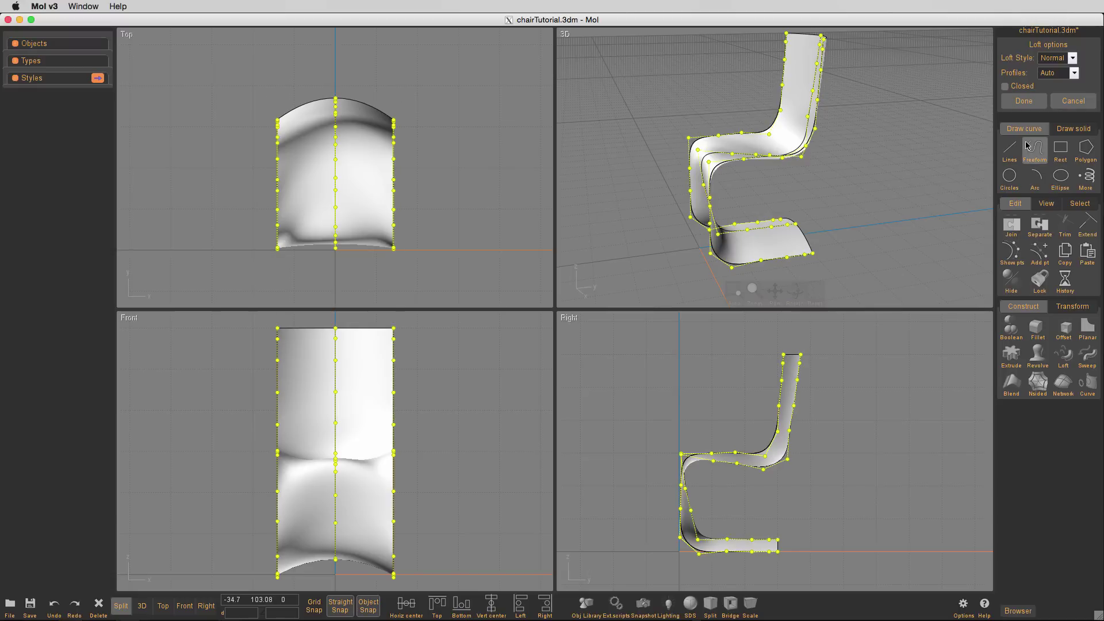
left_click(1024, 101)
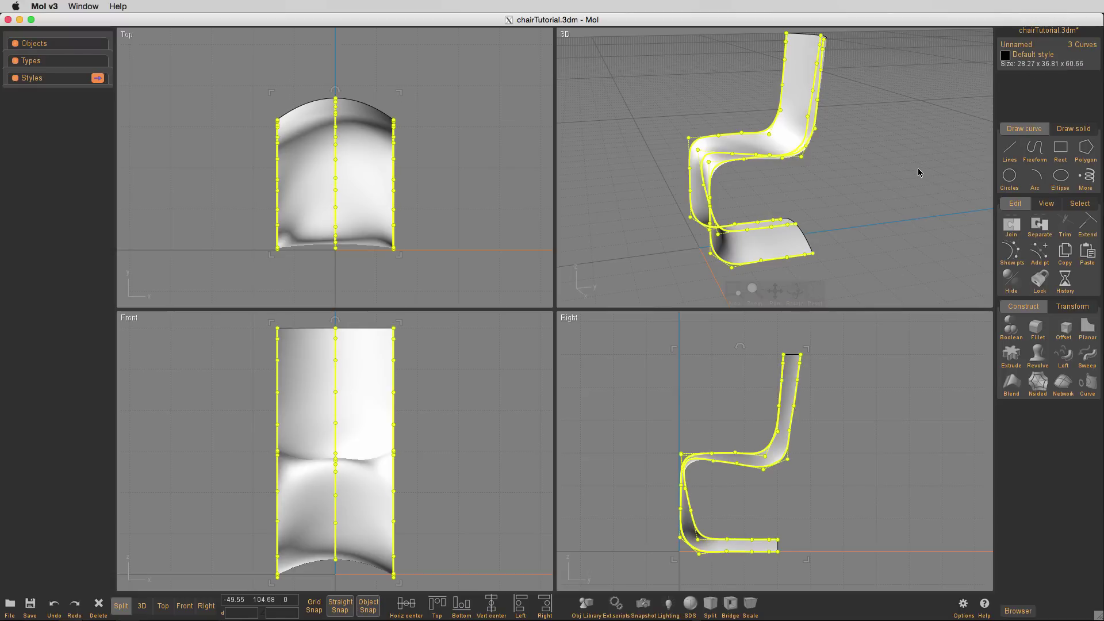
left_click(874, 198)
mouse_move(875, 198)
left_mouse_down()
mouse_move(974, 202)
mouse_move(935, 151)
mouse_move(932, 195)
mouse_move(888, 190)
mouse_move(888, 219)
mouse_move(941, 200)
mouse_move(909, 189)
mouse_move(907, 210)
mouse_move(840, 187)
mouse_move(788, 195)
mouse_move(880, 204)
left_mouse_up()
right_click_drag(880, 202, 921, 203)
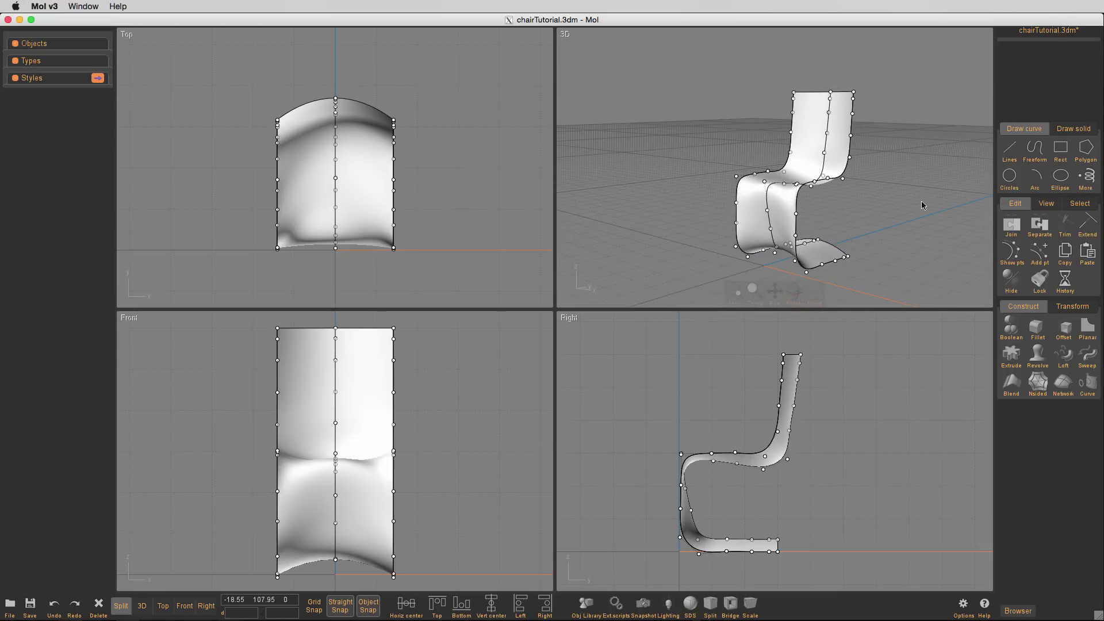
- Move the middle curve's lower front control points forward, level with the front of the outer curves
left_click(685, 488)
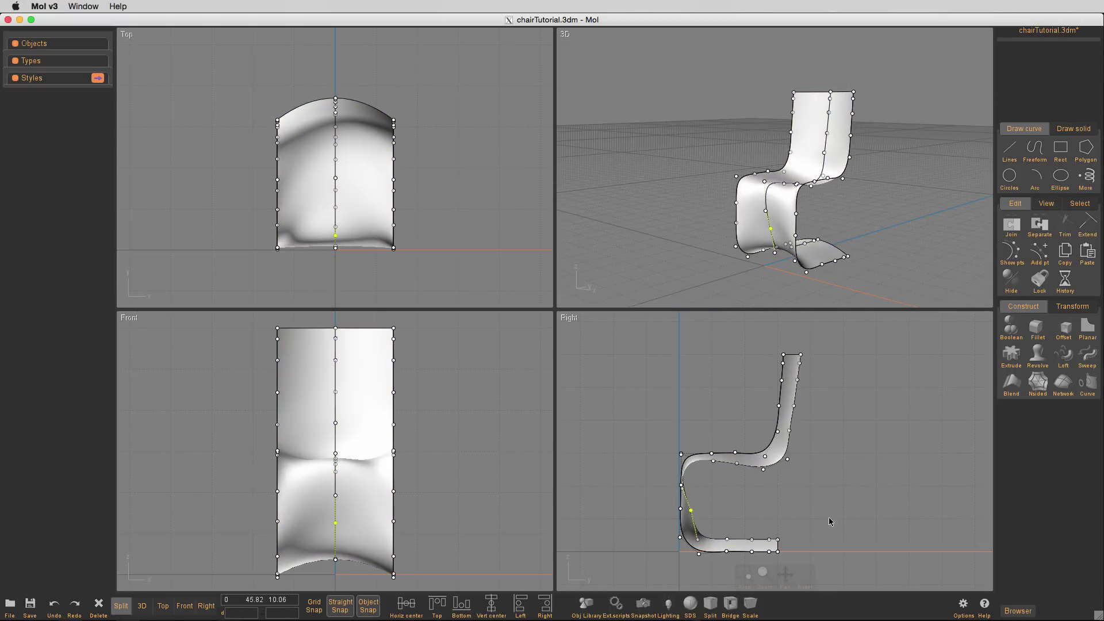
key("Left")
key("Left")
key("Left")
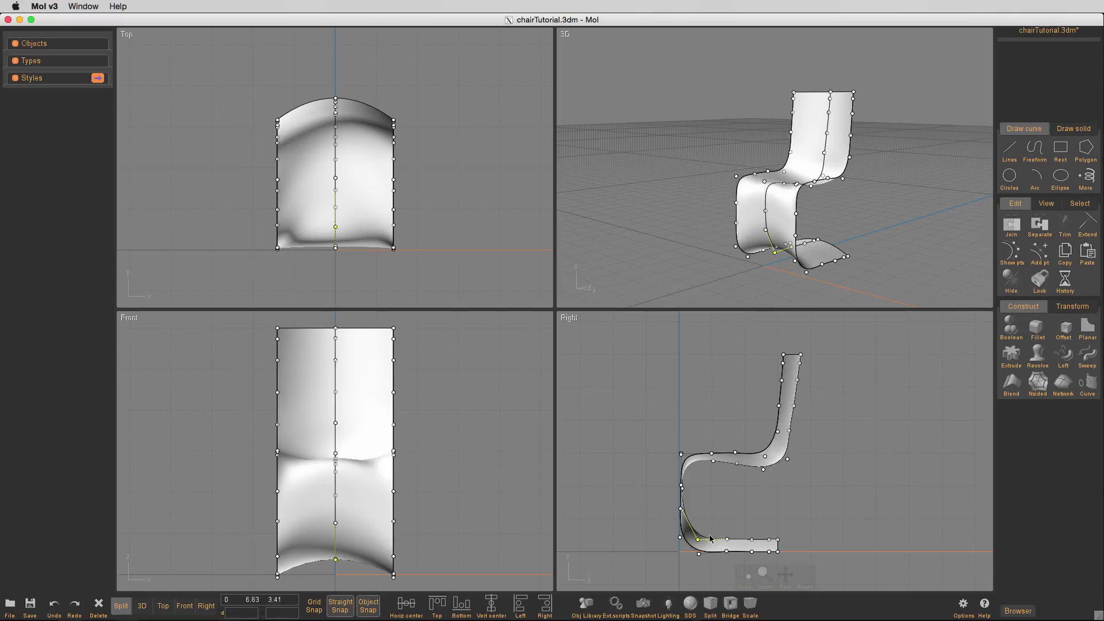
scroll(696, 546, "up", 5)
mouse_move(697, 534)
left_mouse_down()
mouse_move(643, 527)
mouse_move(705, 531)
mouse_move(695, 532)
left_mouse_up()
key("space")
right_click_drag(865, 264, 719, 303)
key("space")
scroll(847, 461, "down", 3)
- Align the base control points of the two outer curves to their bottom edge in the side view
right_click_drag(772, 555, 712, 480)
left_click_drag(837, 452, 838, 453)
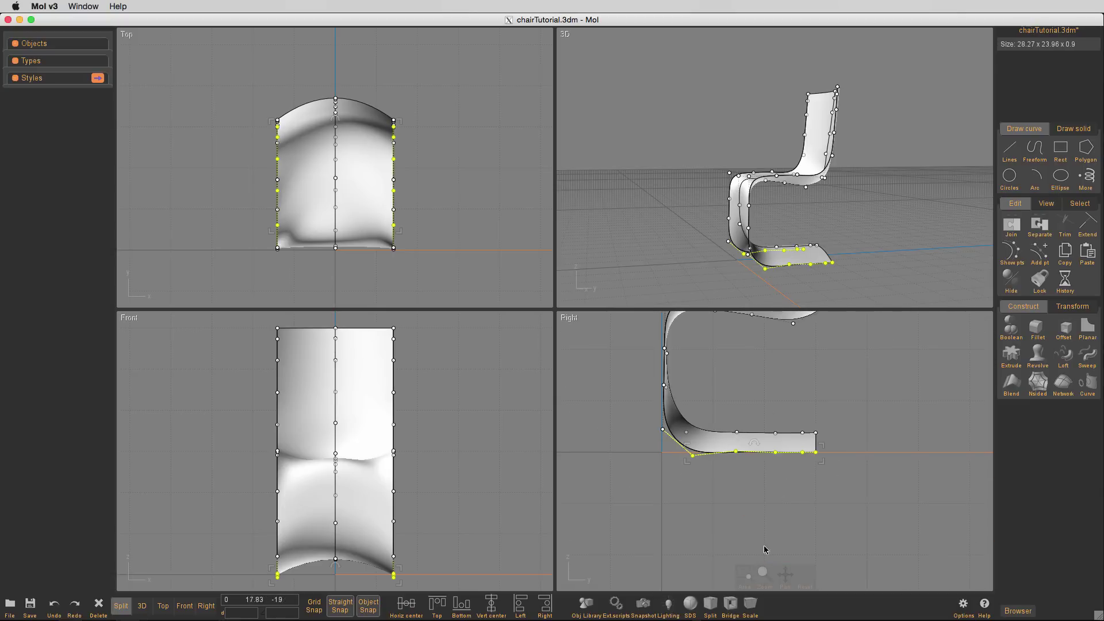
left_click(461, 605)
left_click(661, 452)
left_click(677, 510)
mouse_move(677, 510)
right_mouse_down()
mouse_move(697, 506)
mouse_move(678, 530)
right_mouse_up()
- Raise the middle curve's lowest control point beneath the rear of the seat
right_click_drag(615, 213, 687, 199)
right_click_drag(740, 372, 748, 444)
right_click_drag(687, 204, 592, 346)
key("space")
left_click(564, 338)
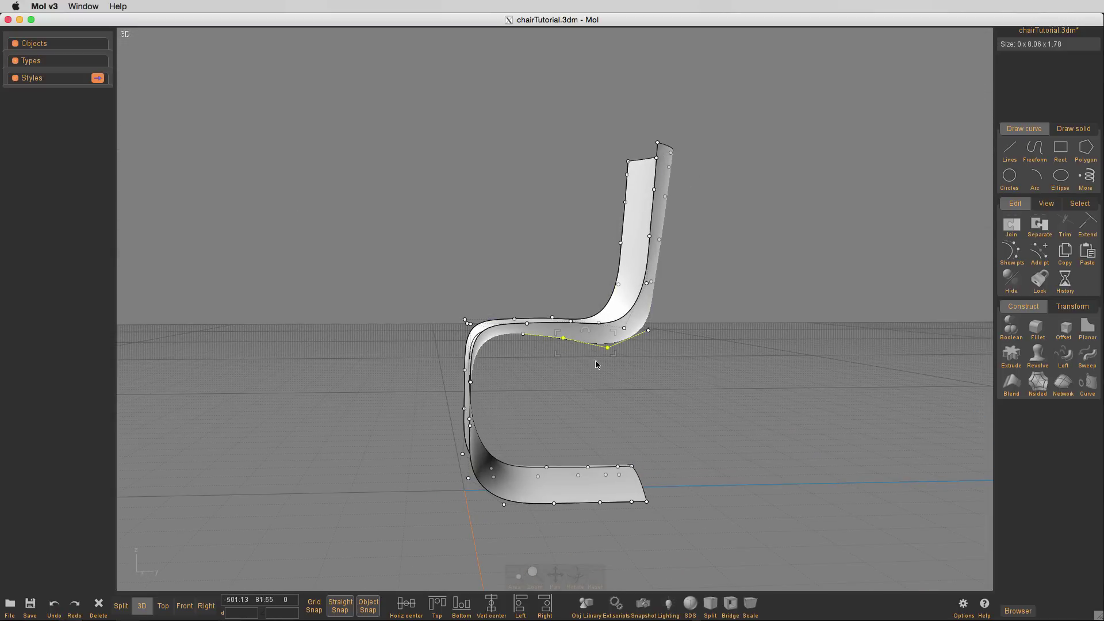
key("space")
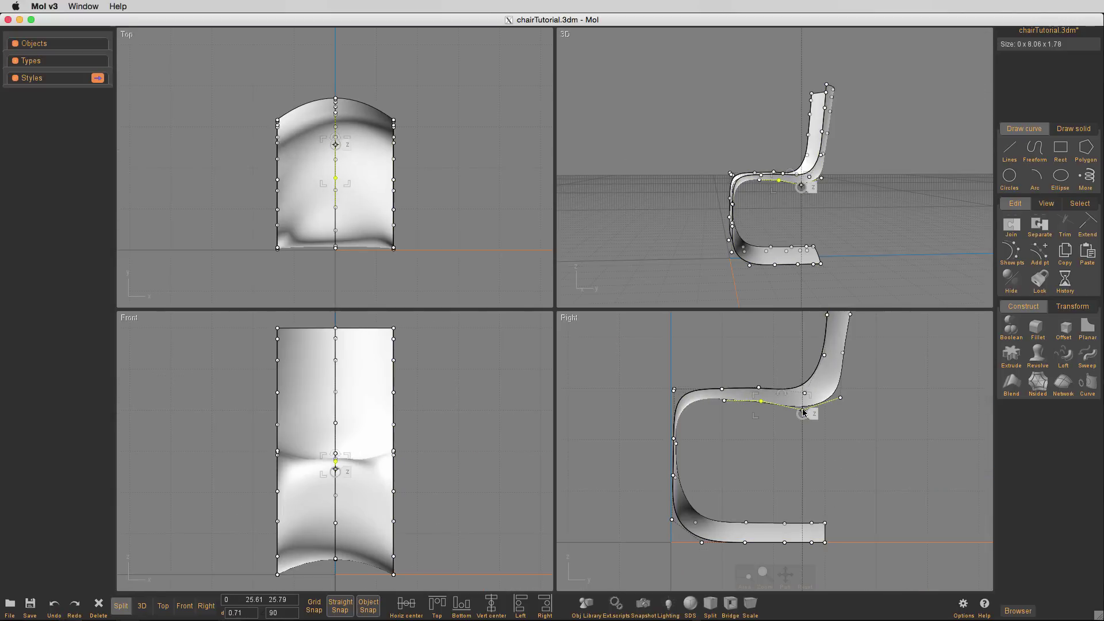
left_click_drag(804, 416, 805, 404)
right_click_drag(647, 205, 691, 309)
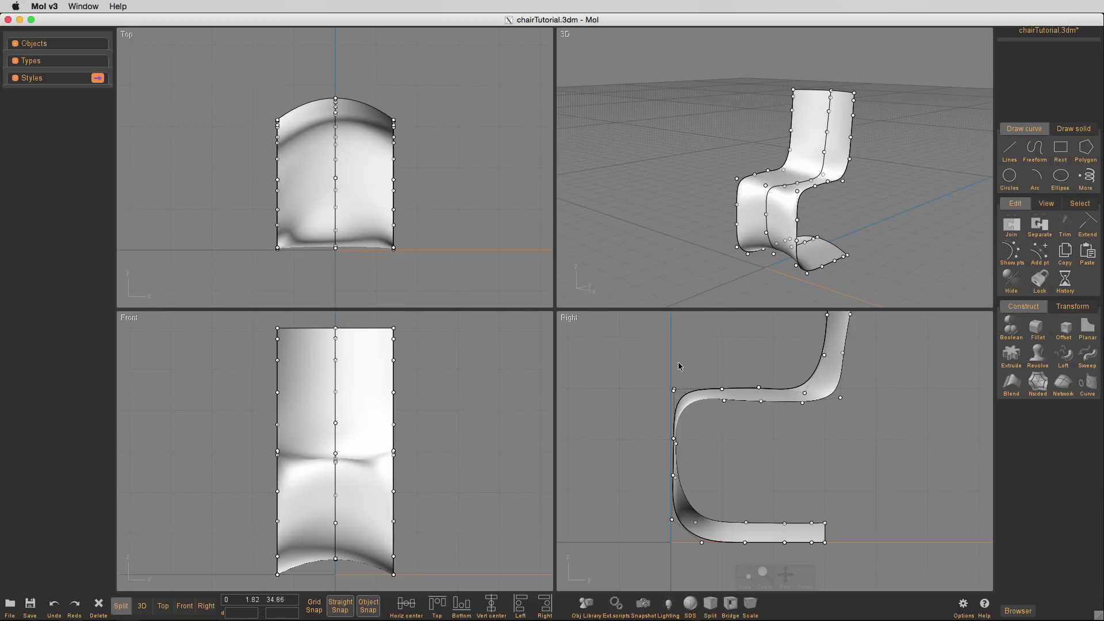
- Align the three front corner control points of the seat to the same top height
right_click_drag(717, 225, 675, 270)
left_click_drag(652, 373, 687, 402)
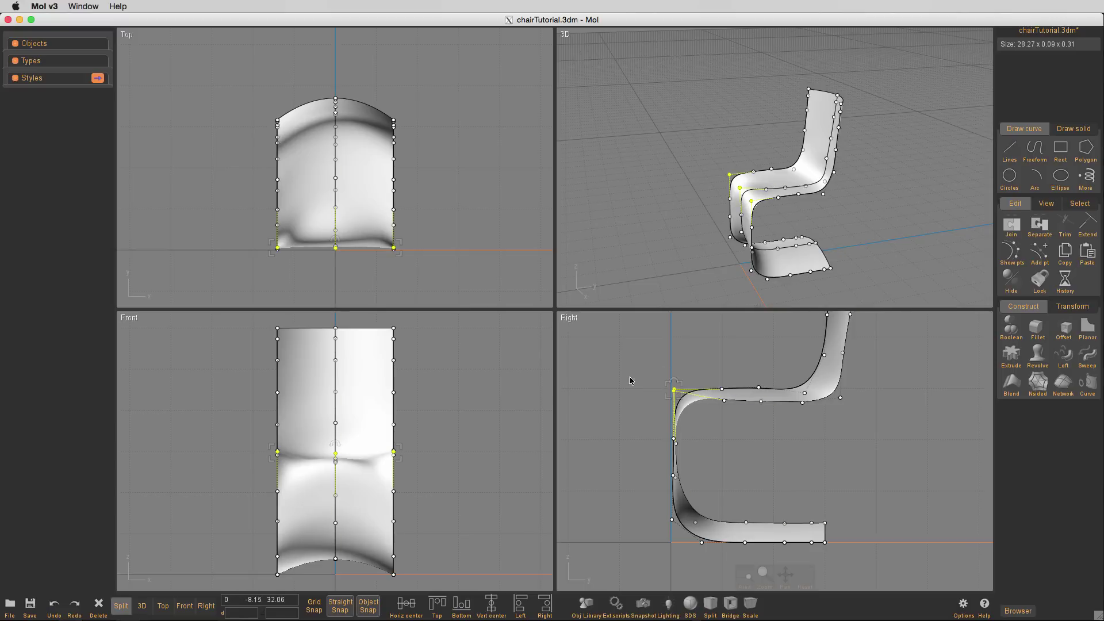
left_click(437, 606)
left_click(661, 390)
left_click(675, 206)
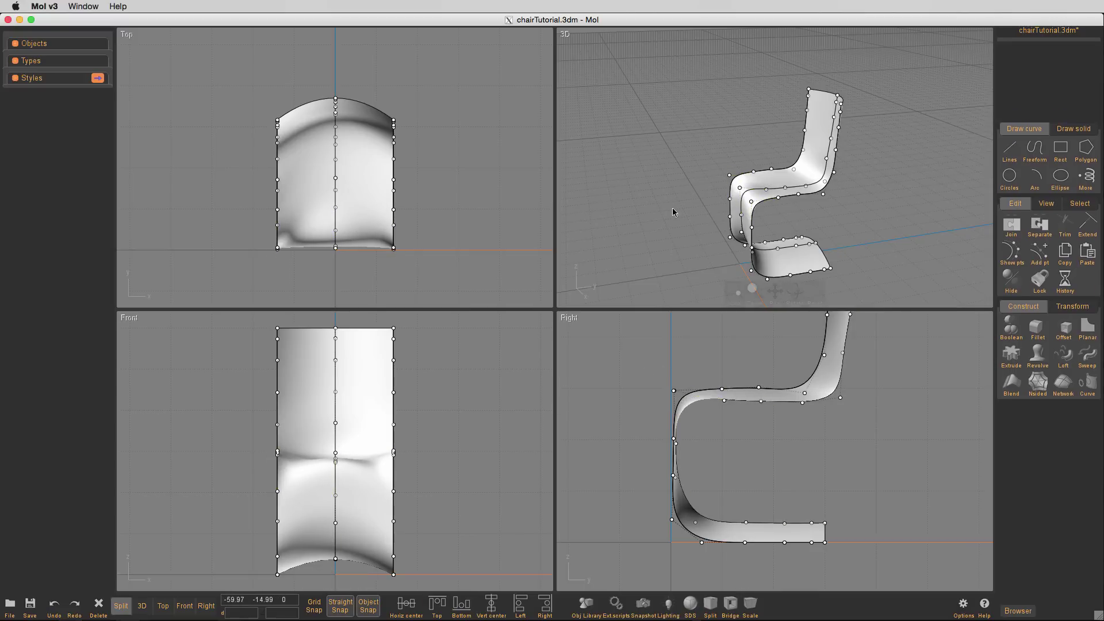
- Raise the middle curve's control point behind the seat's front corner about 2.27 units and slightly lower its rear seat point
mouse_move(675, 206)
right_mouse_down()
mouse_move(659, 214)
mouse_move(654, 202)
right_mouse_up()
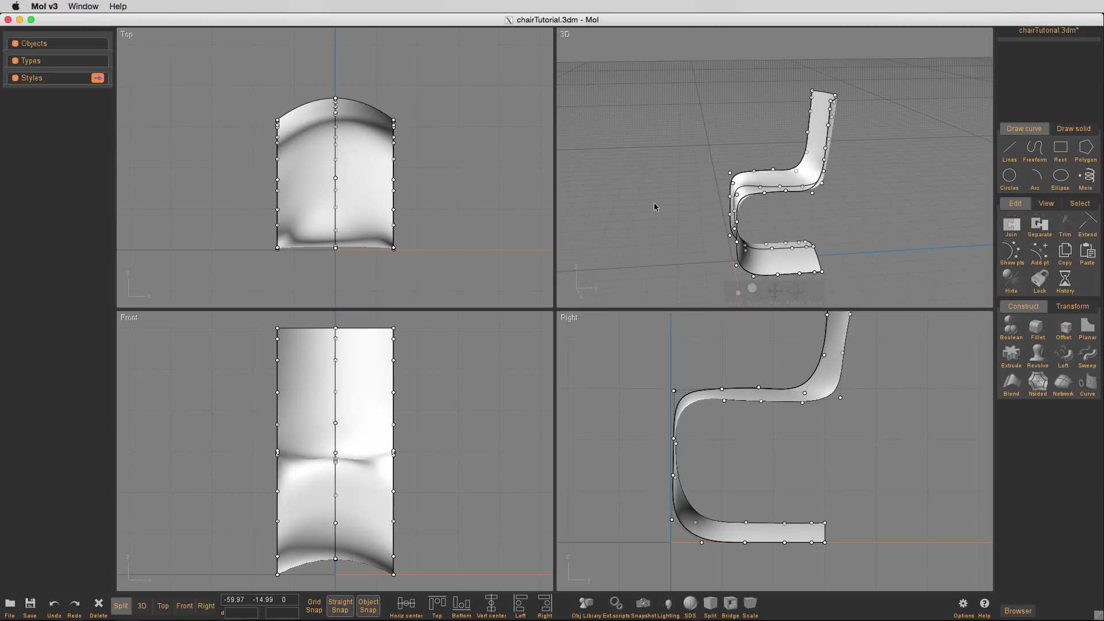
right_click_drag(718, 257, 643, 211)
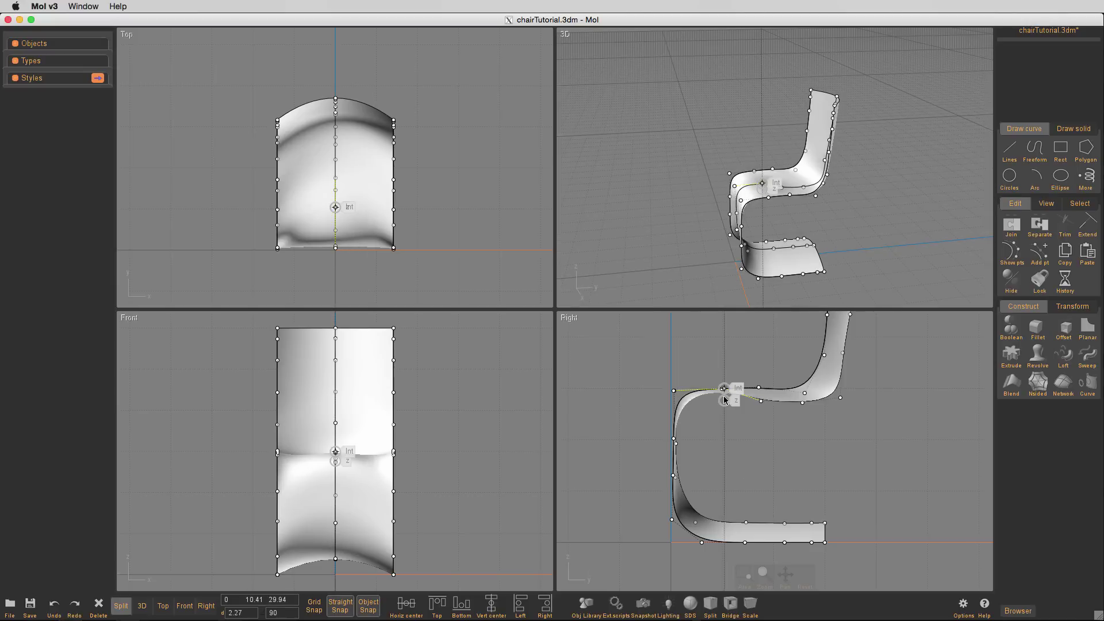
left_click(789, 438)
right_click_drag(796, 292, 846, 247)
left_click_drag(804, 404, 807, 411)
left_click(675, 226)
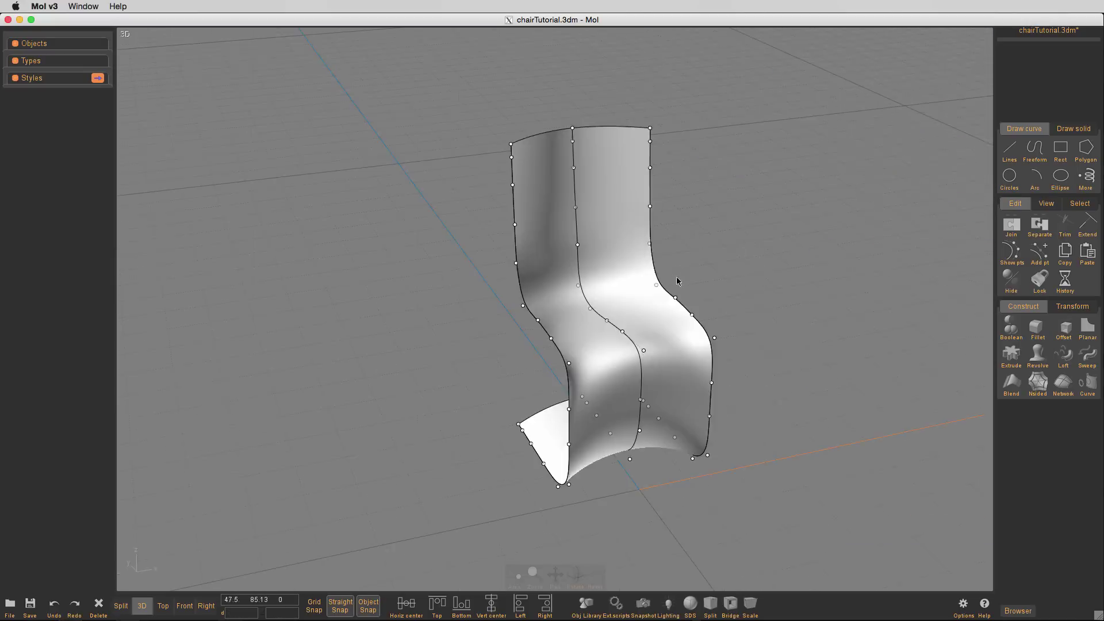
- Switch the lighting style to Chrome to judge the surface reflections
right_click_drag(676, 278, 644, 311)
left_click(642, 605)
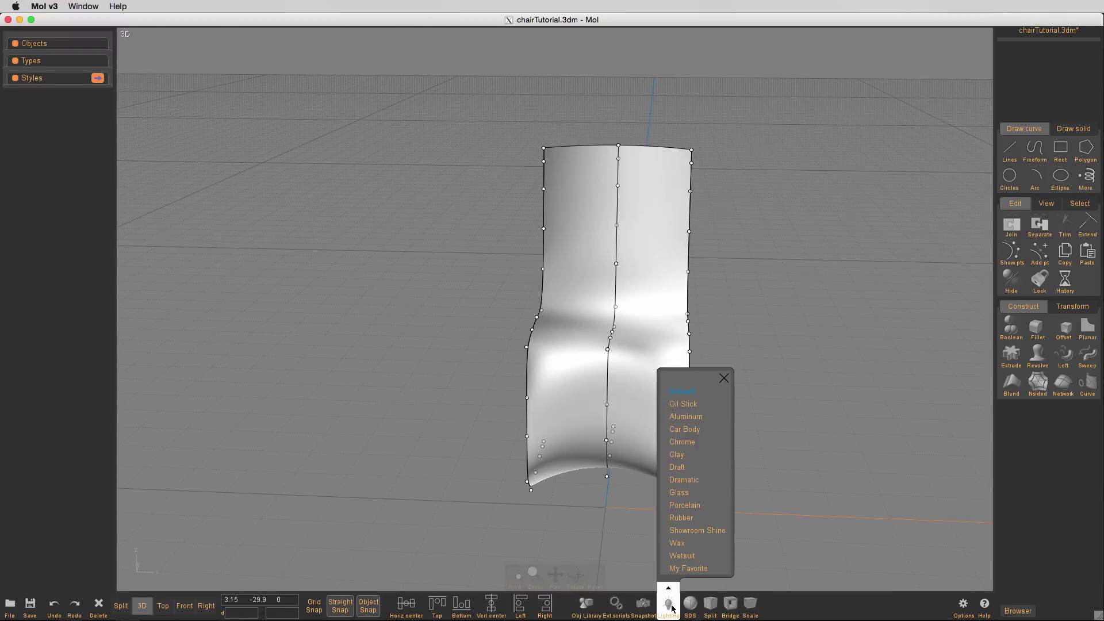
left_click(688, 442)
right_click_drag(833, 360, 752, 334)
- Try to move the outer curves' two front corner points horizontally toward the back of the seat
left_click(686, 273)
left_click(629, 355)
key("Tab")
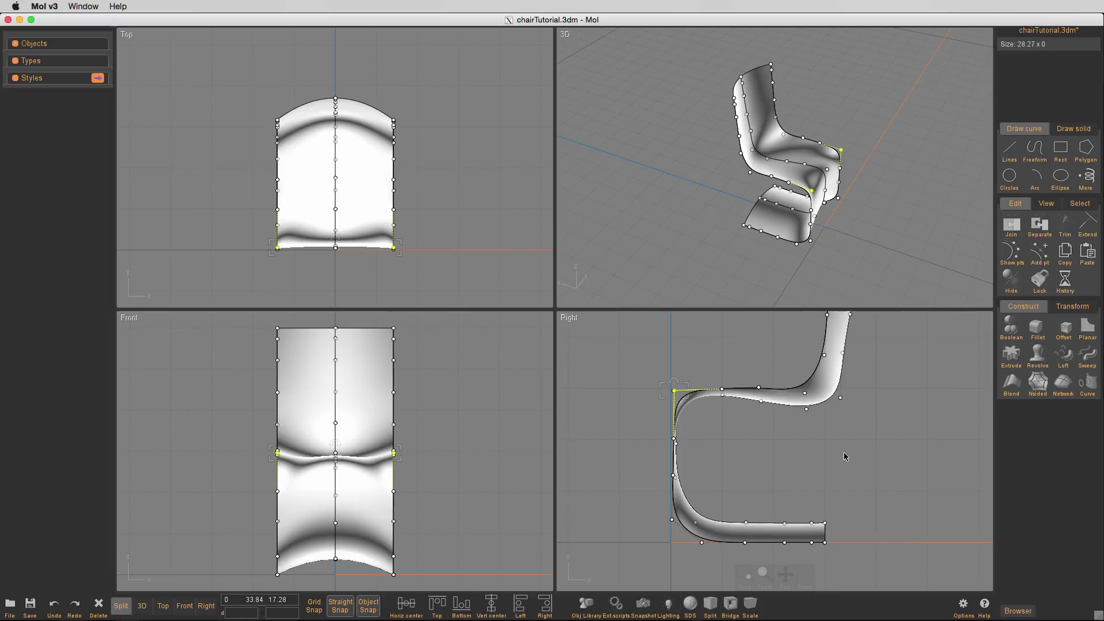
key("m")
left_click(599, 356)
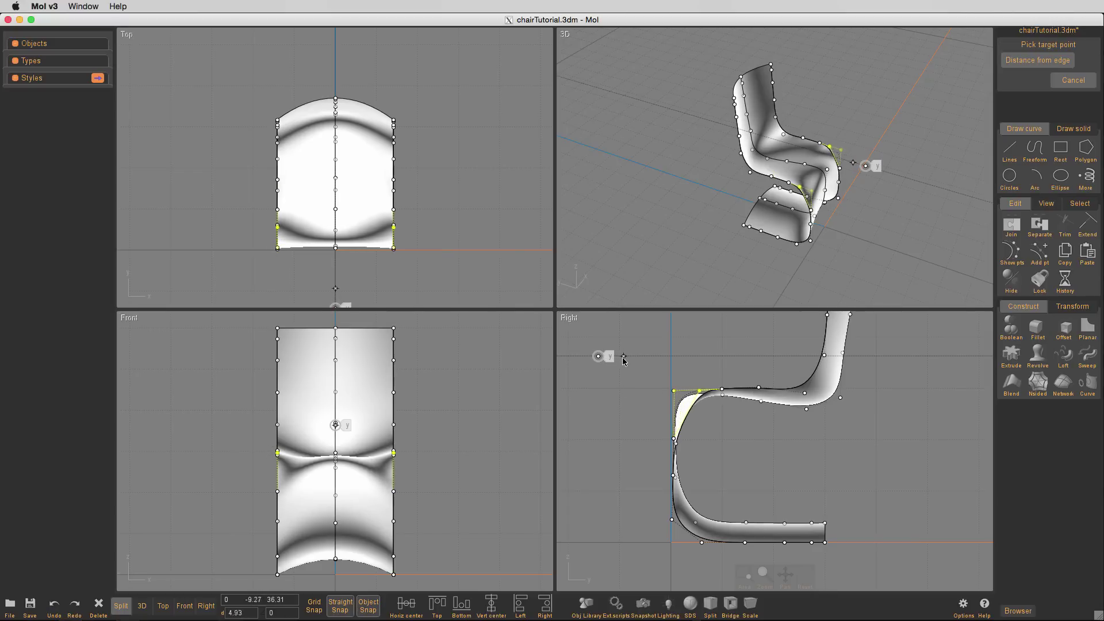
left_click(602, 361)
- Align the three curves' control points just below the seat's front edge at one slightly lower height
left_click(676, 444)
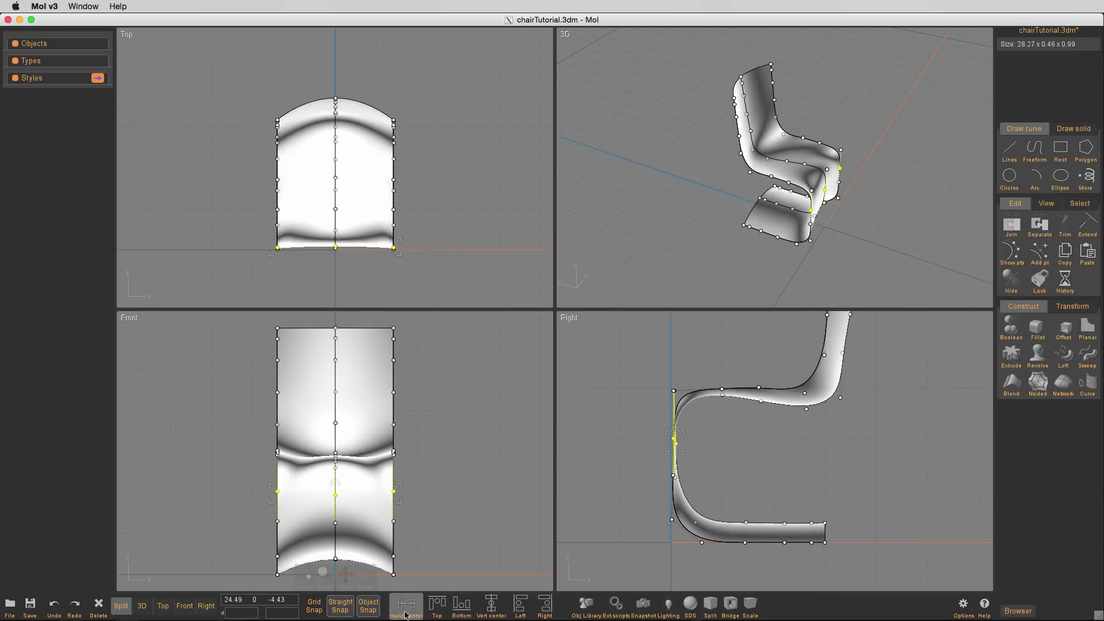
left_click(441, 608)
left_click(709, 451)
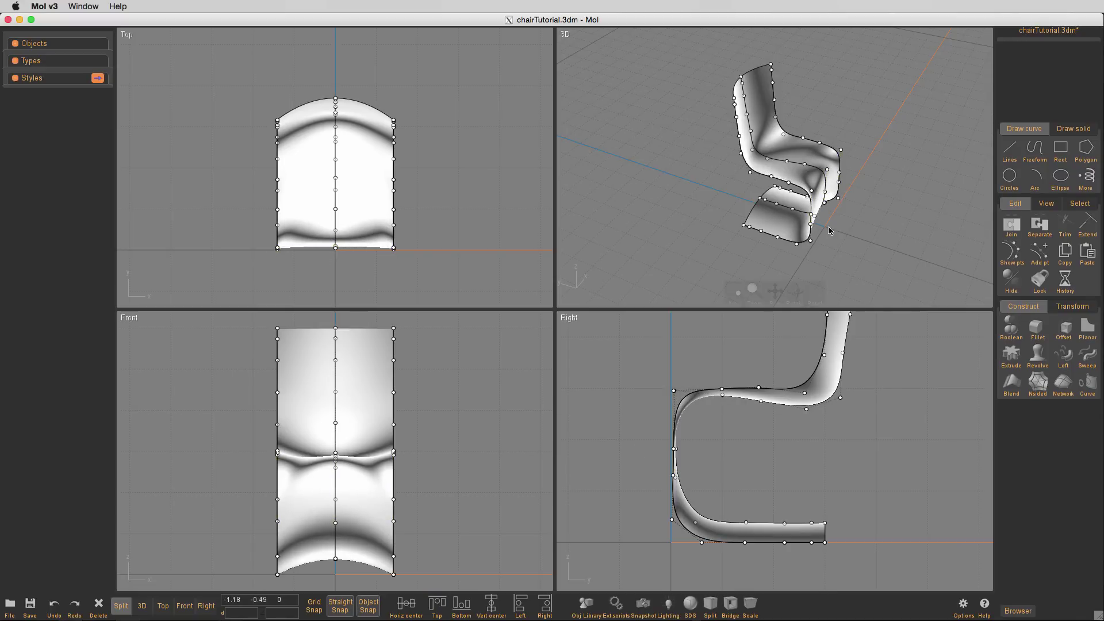
- Move the middle curve's front corner control point back and down from the seat's front edge
right_click_drag(708, 172, 705, 116)
scroll(835, 163, "up", 5)
scroll(706, 115, "down", 4)
middle_click_drag(877, 173, 862, 231)
right_click_drag(765, 254, 741, 267)
right_click_drag(709, 162, 742, 173)
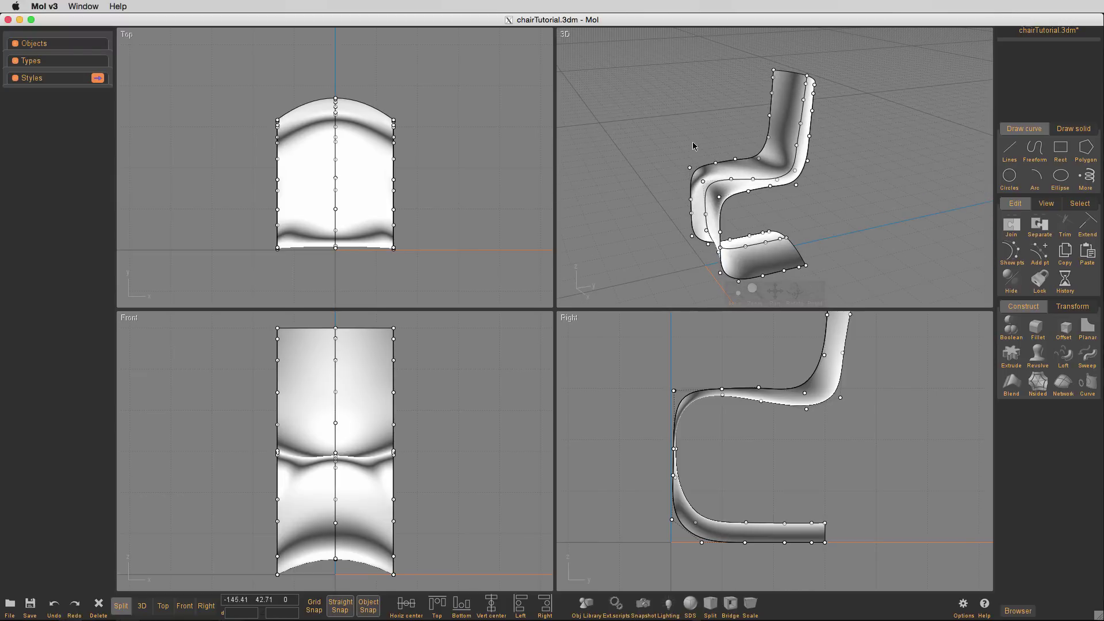
key("m")
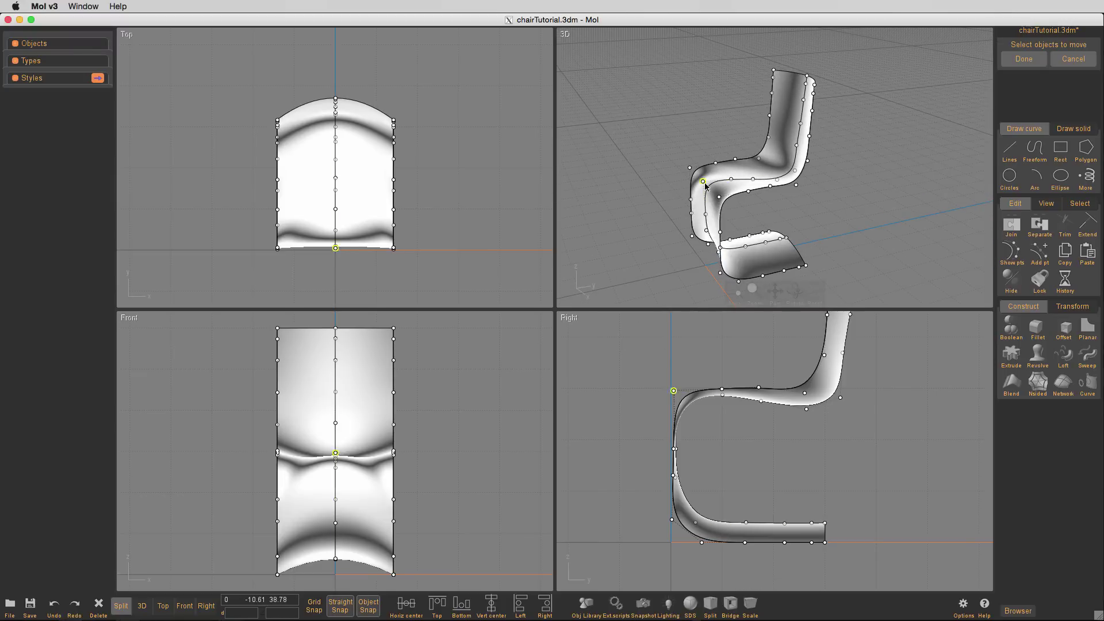
right_click(593, 351)
left_click(592, 349)
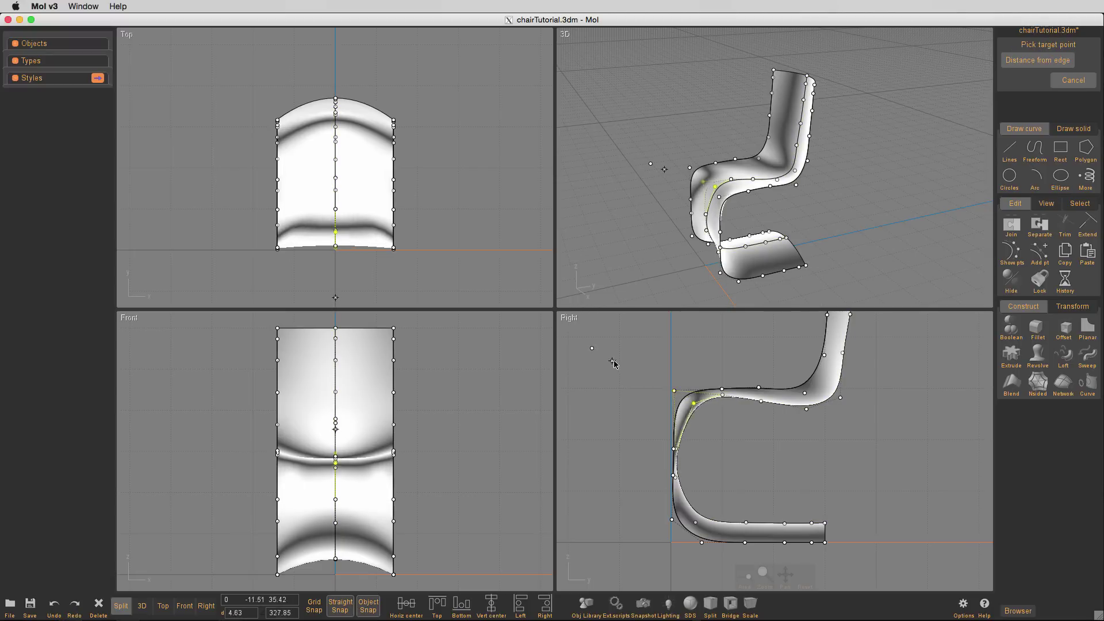
left_click(610, 359)
- Move the middle curve's two control points on the front leg section straight back, away from the outer curves
right_click_drag(643, 246, 705, 241)
left_click(705, 239)
right_click(605, 449)
left_click(605, 449)
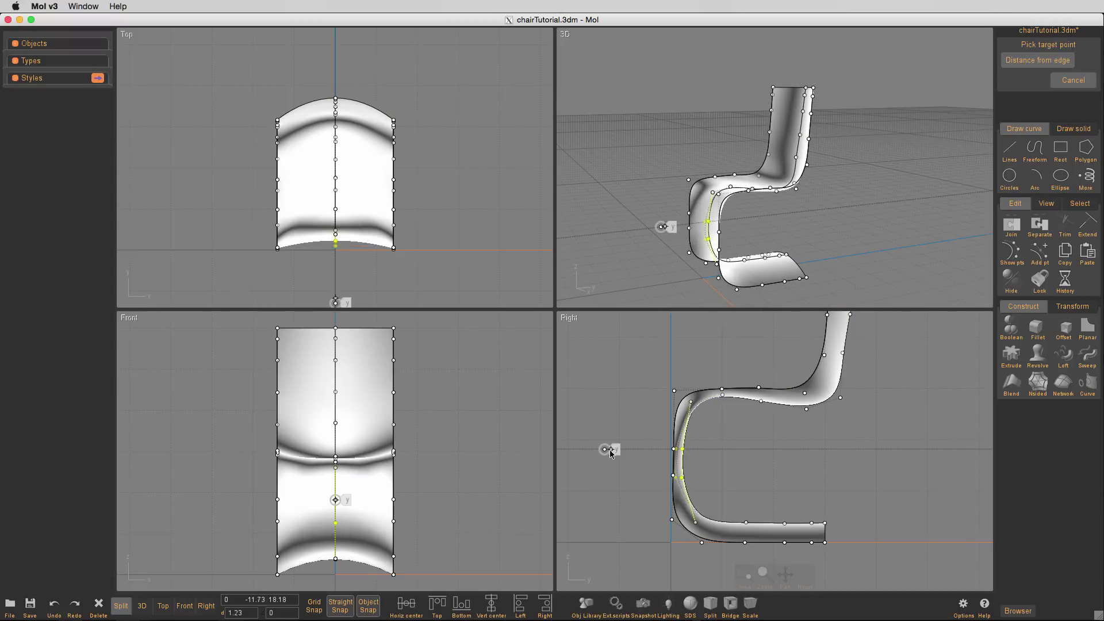
left_click(615, 454)
- Unwrap the three profile curves into flat straight lines with the UnwrapCurve script, then clear the selection
right_click_drag(661, 247, 771, 270)
right_click_drag(867, 233, 946, 214)
middle_click_drag(908, 229, 906, 201)
key("f")
right_click_drag(900, 194, 845, 198)
left_click(792, 208)
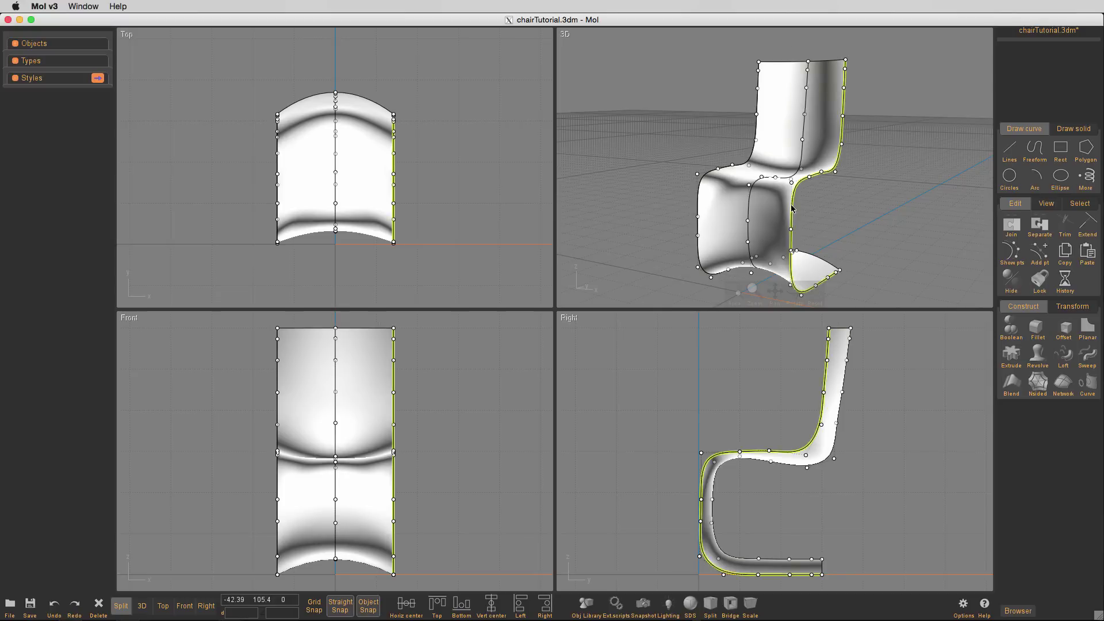
left_click(748, 205)
left_click(698, 199)
right_click_drag(667, 196, 748, 182)
left_click(616, 609)
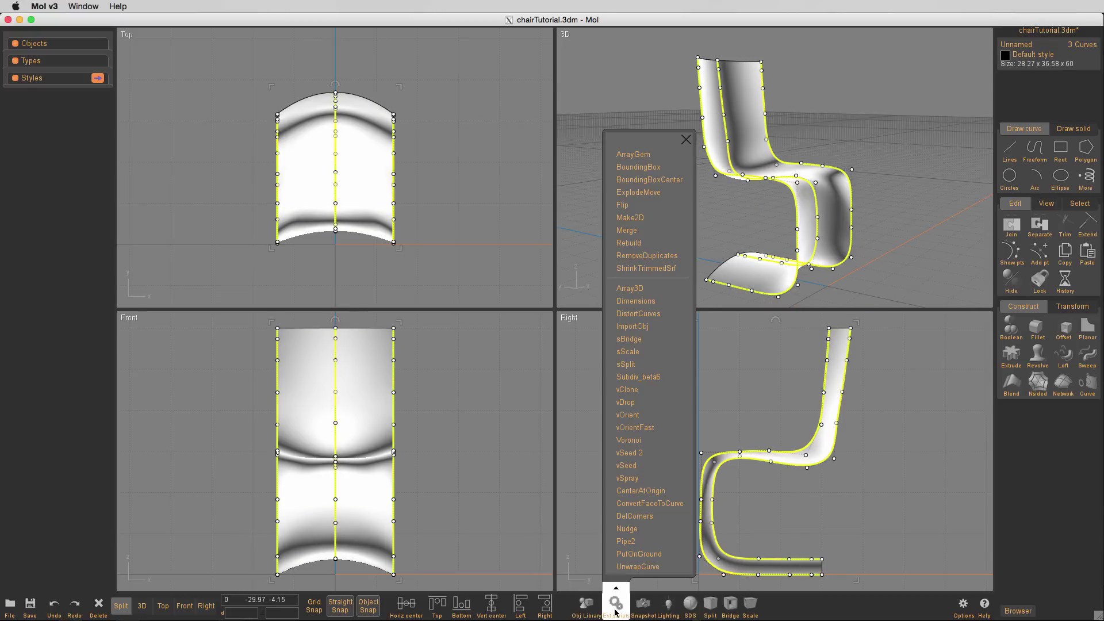
left_click(636, 568)
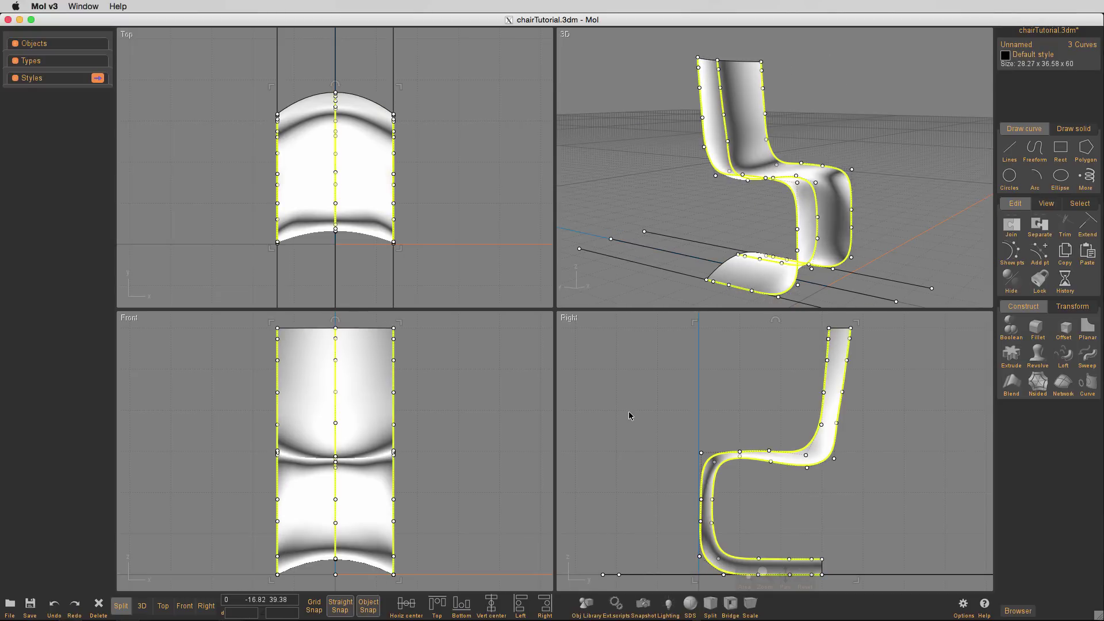
key("Escape")
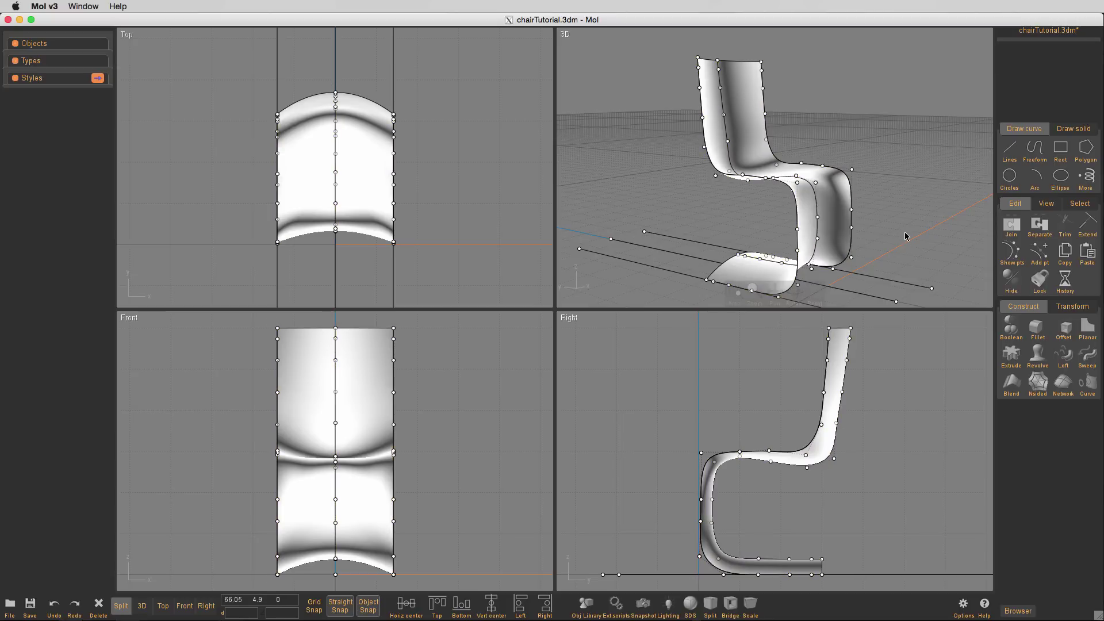
- Loft the three unwrapped straight curves into a flat strip with the Normal style and Auto profiles
left_click(895, 281)
left_click(873, 298)
left_click(653, 267)
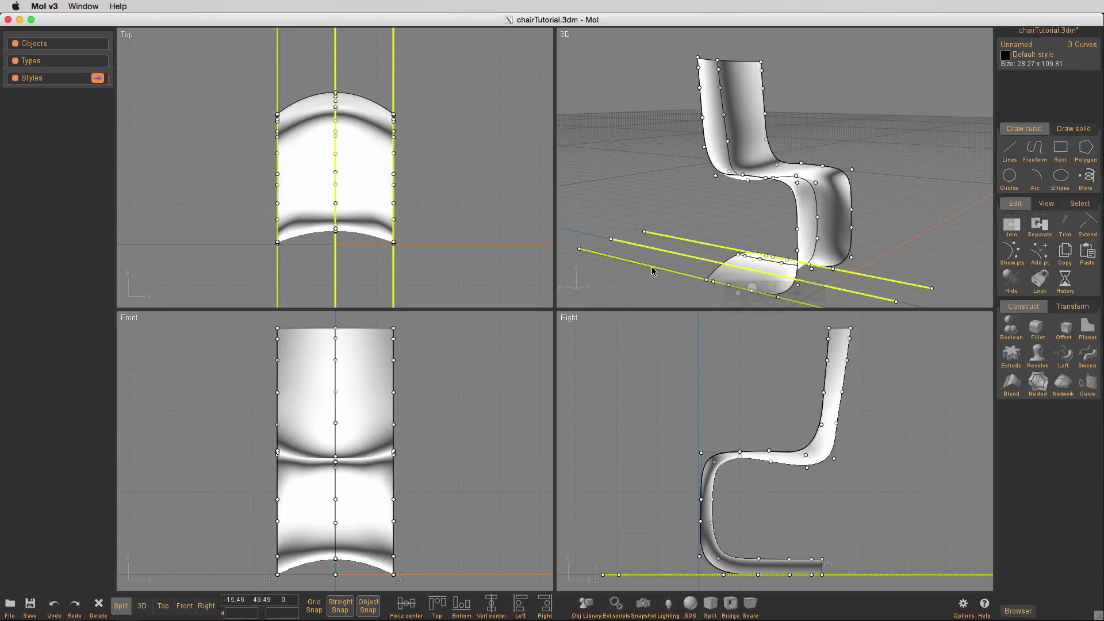
key("f")
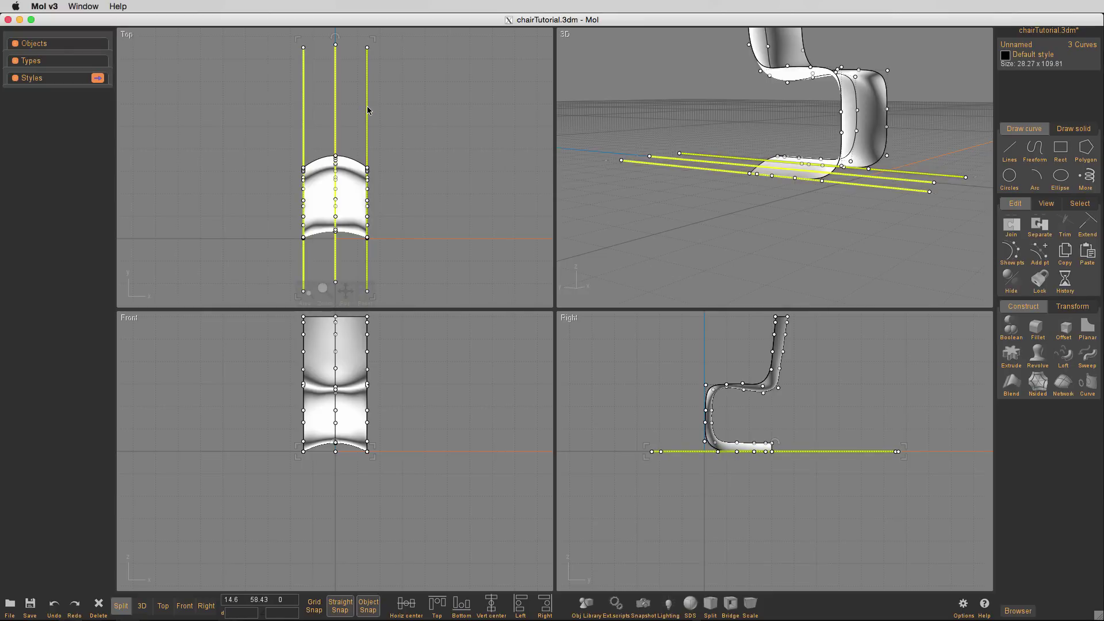
key("l")
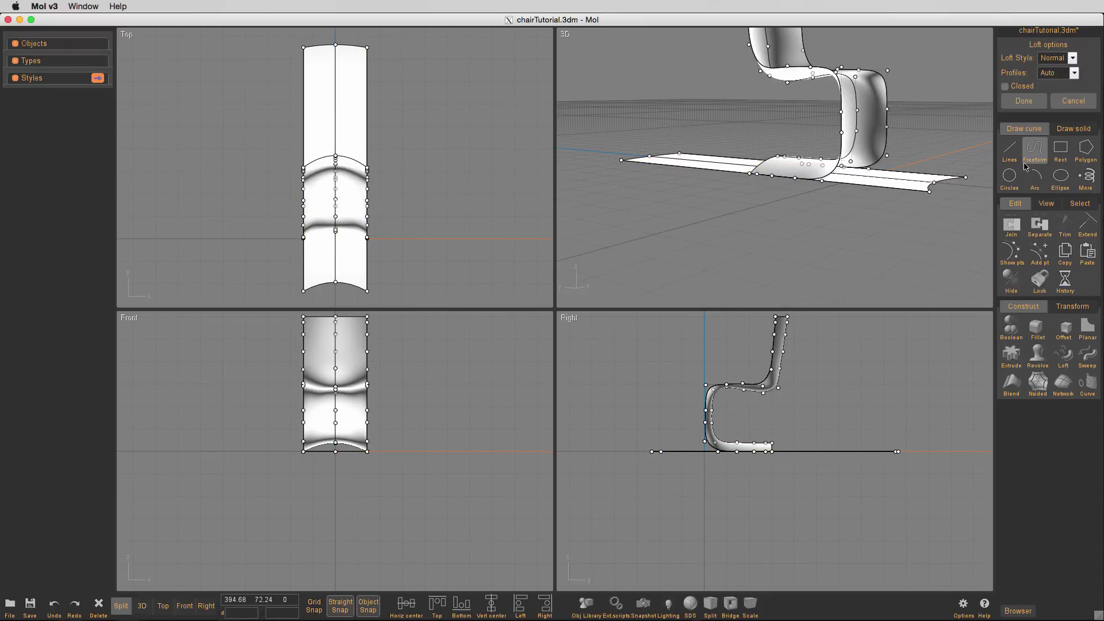
left_click(1006, 86)
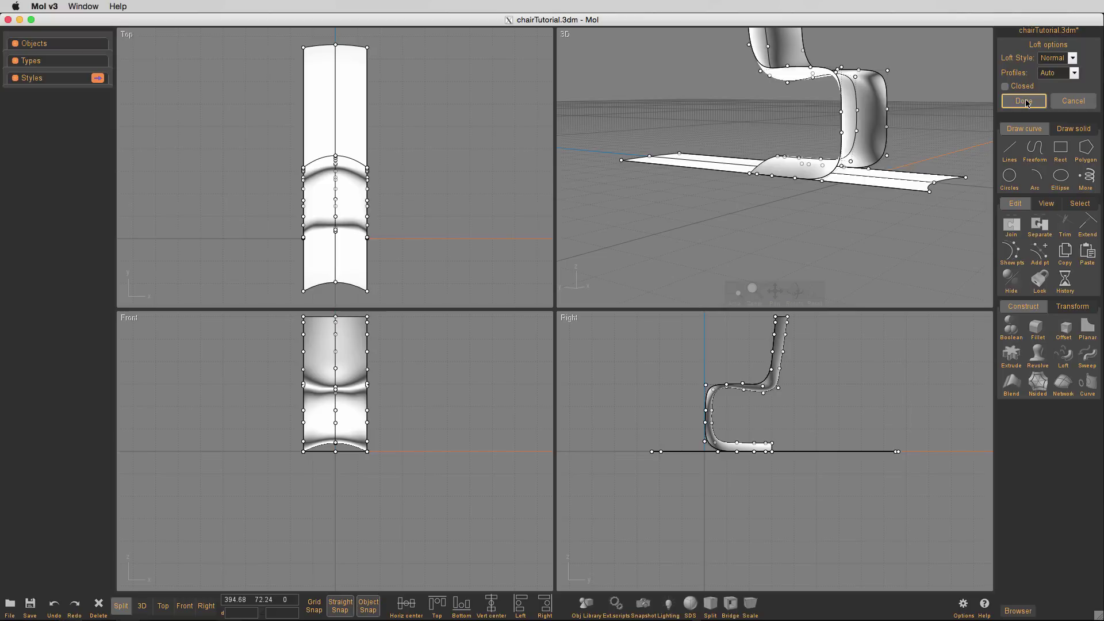
left_click(1026, 102)
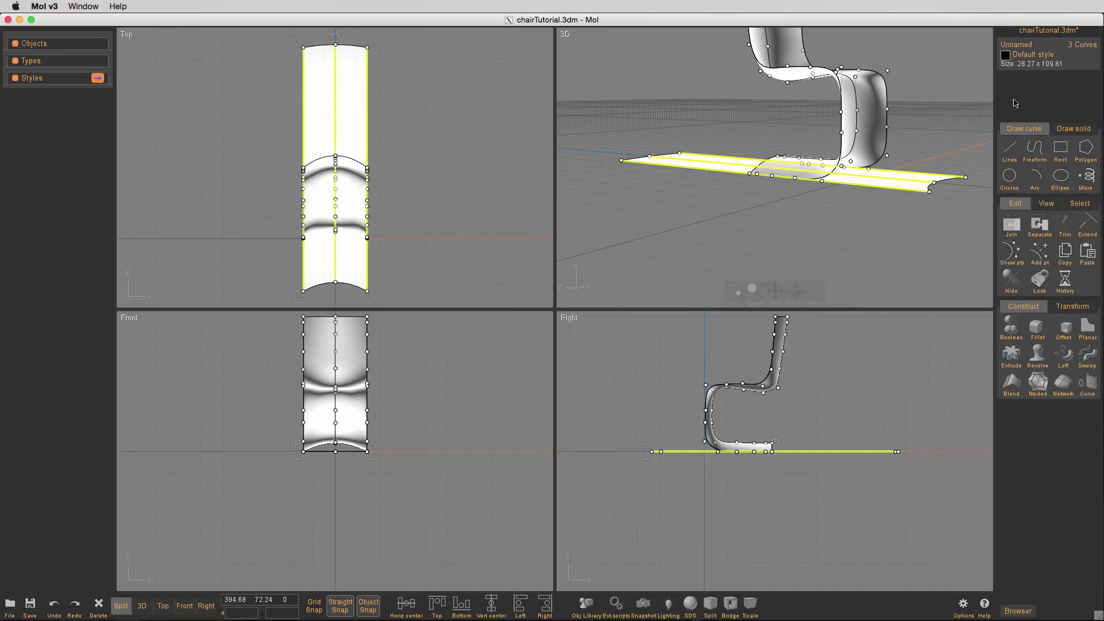
- Try to move the flat strip's three curves sideways, away from the chair
key("m")
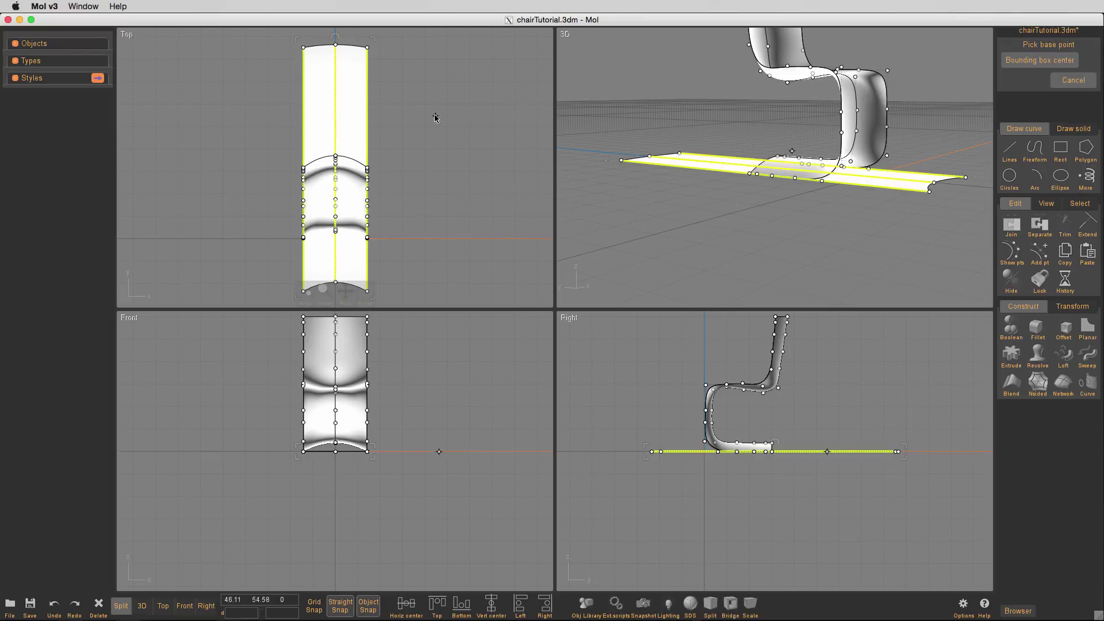
left_click(517, 117)
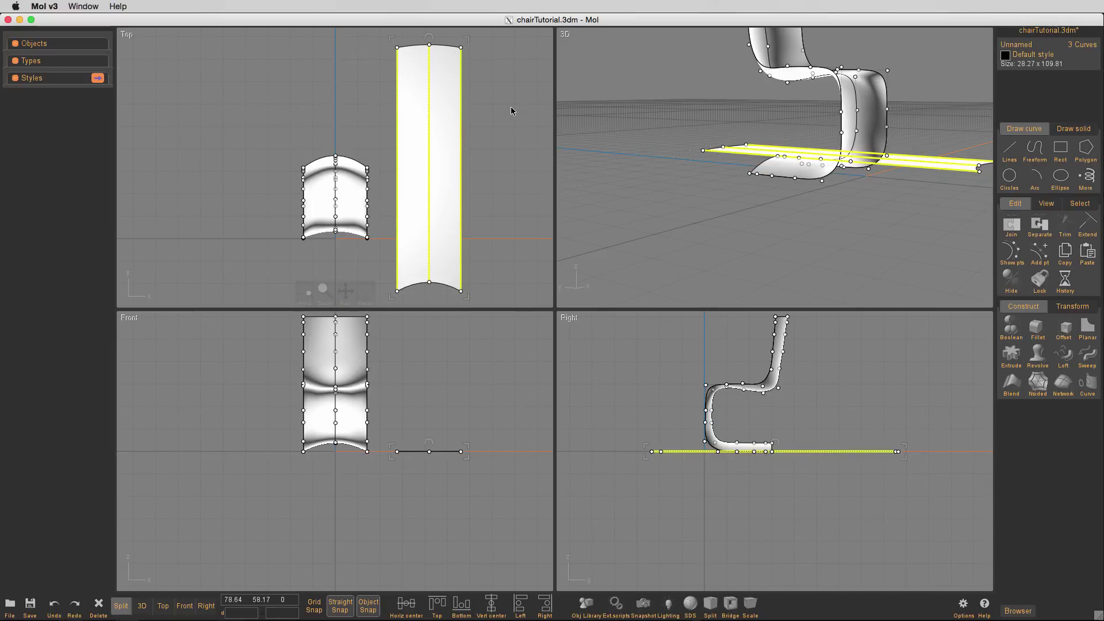
key("super+z")
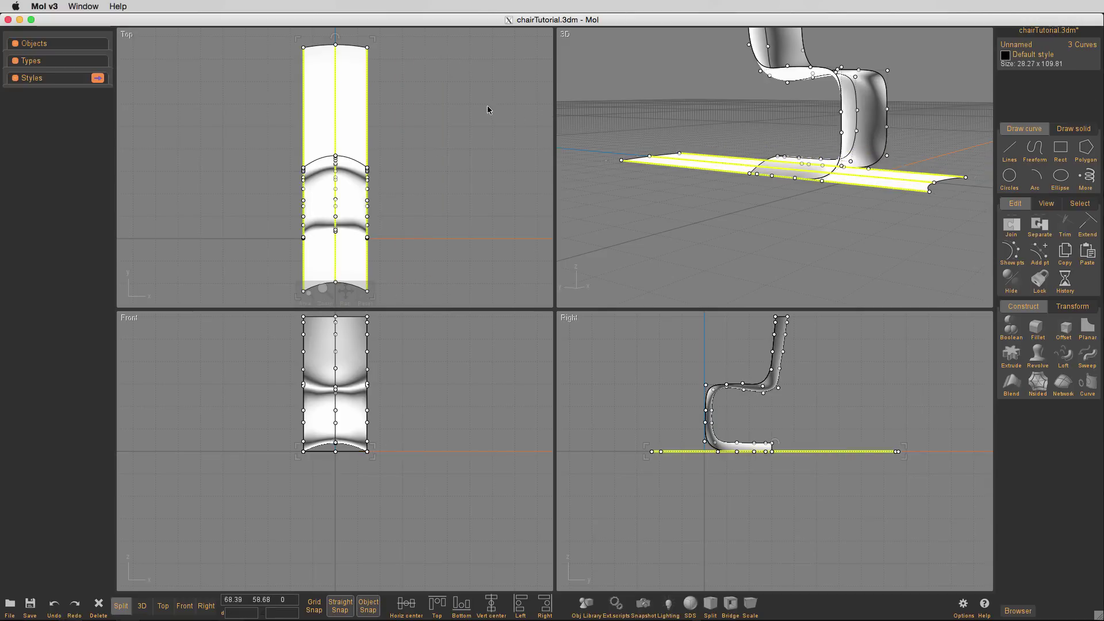
left_click(487, 107)
- Move the chair's three profile curves sideways together until the chair stands clear of the flat strip, and clear the selection
left_click_drag(740, 202, 696, 251)
right_click_drag(696, 250, 693, 246)
left_click(754, 133)
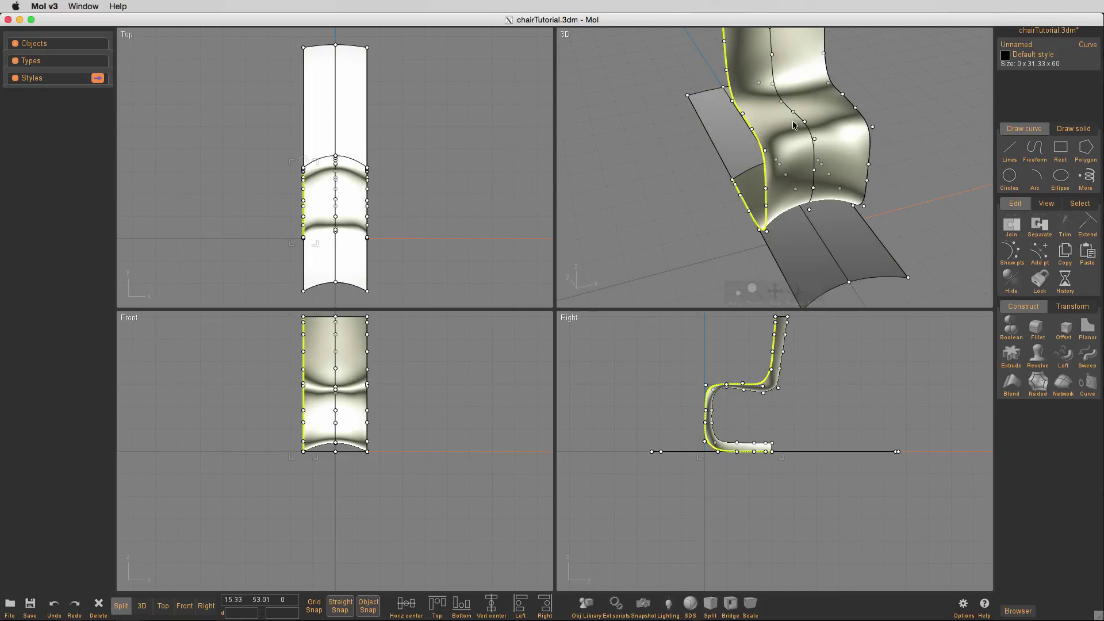
left_click(799, 117)
left_click(880, 100)
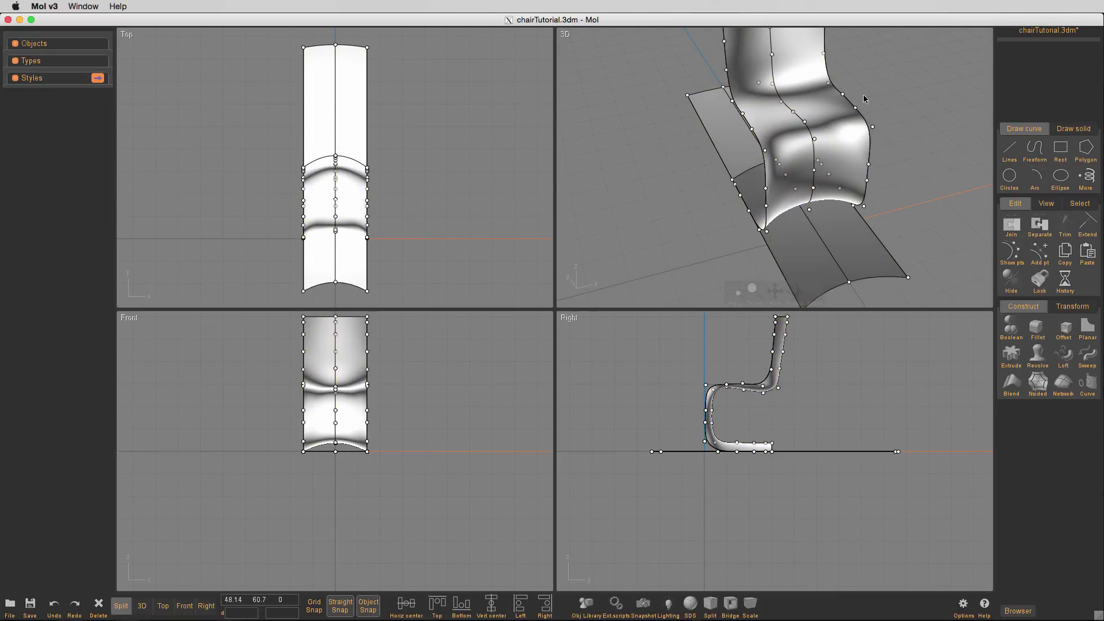
left_click(849, 101)
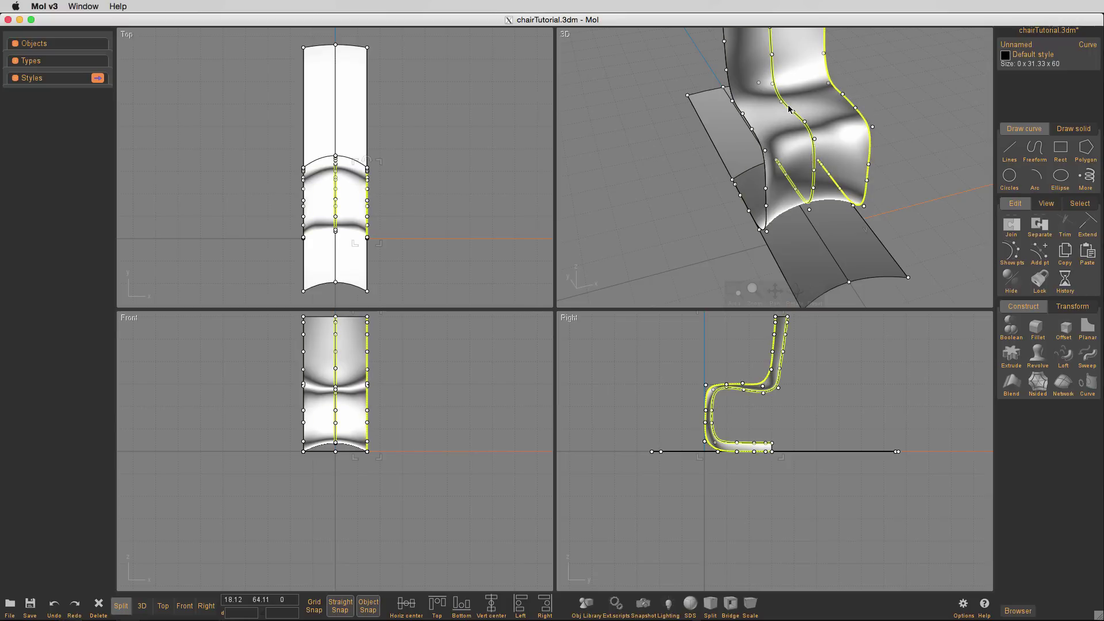
left_click(788, 107)
left_click(750, 124)
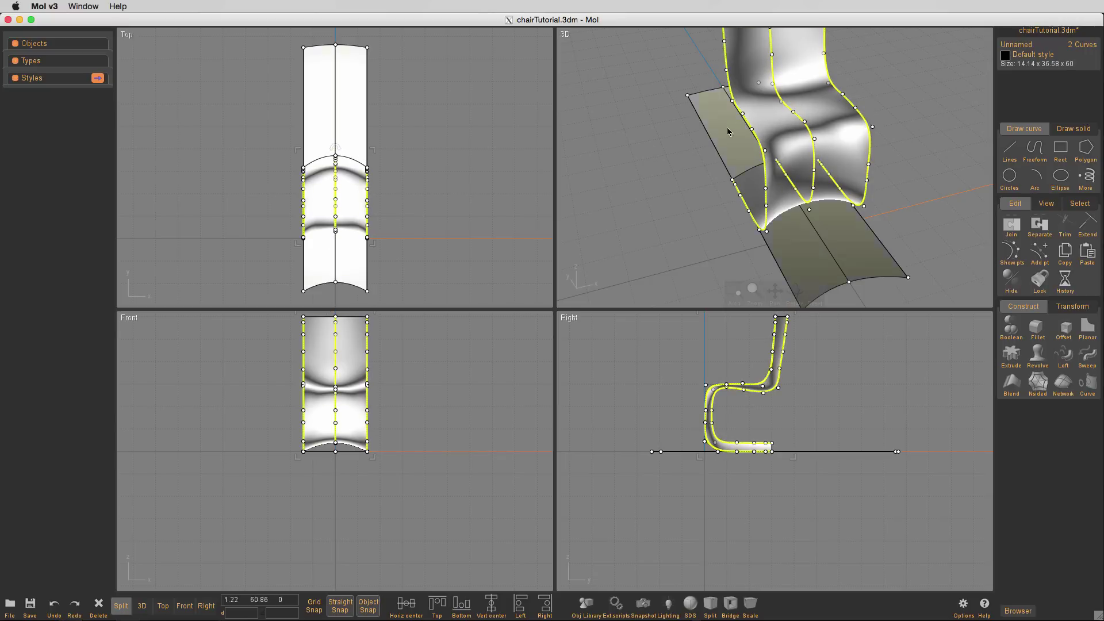
key("m")
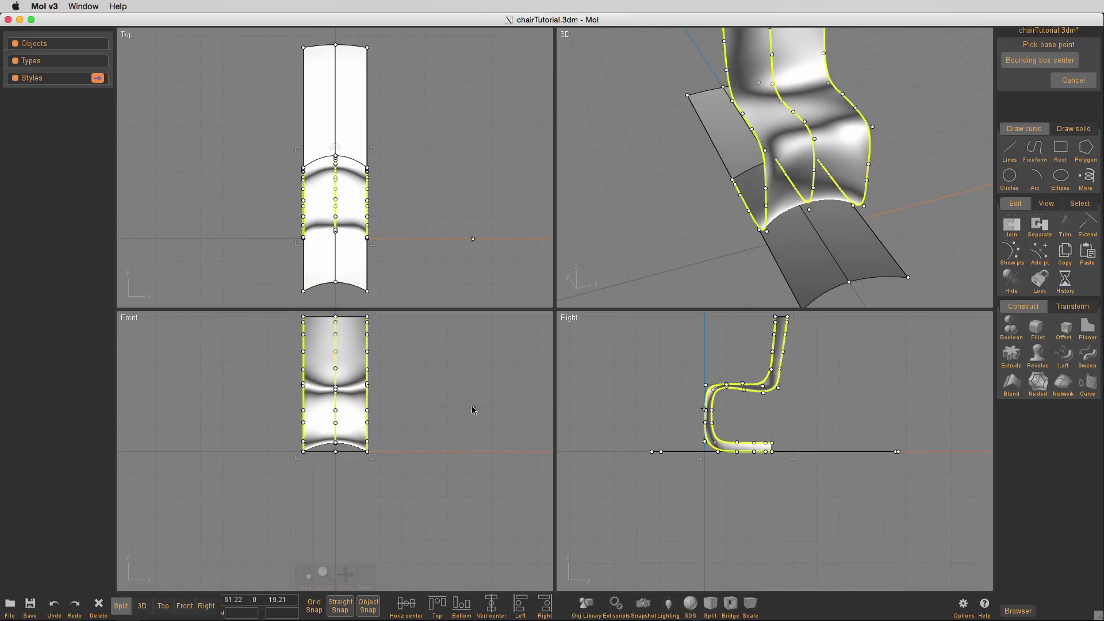
left_click(473, 408)
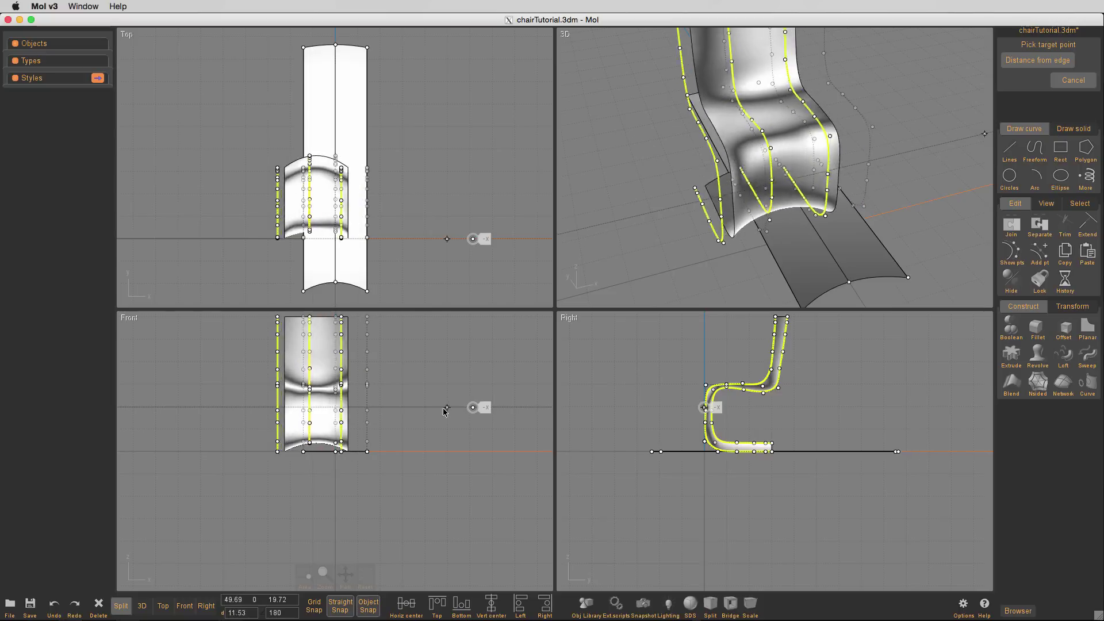
left_click(386, 411)
left_click(437, 200)
- Change the viewport lighting preset to Default
mouse_move(437, 199)
right_mouse_down()
mouse_move(472, 167)
mouse_move(457, 196)
right_mouse_up()
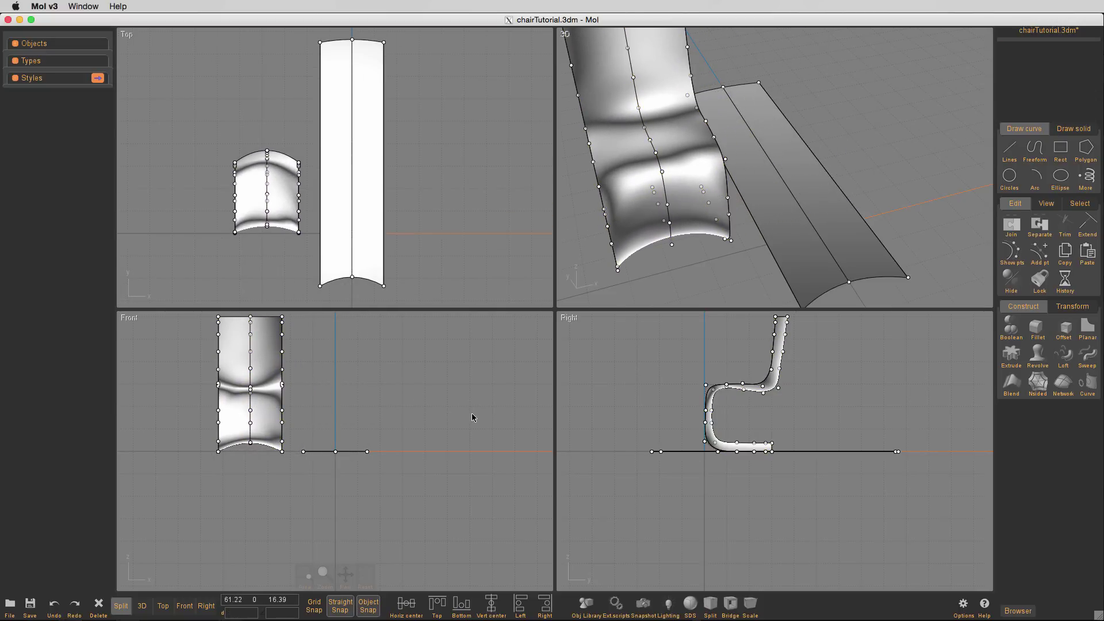
mouse_move(624, 266)
right_mouse_down()
mouse_move(648, 229)
mouse_move(601, 244)
mouse_move(604, 325)
mouse_move(632, 264)
right_mouse_up()
left_click(669, 600)
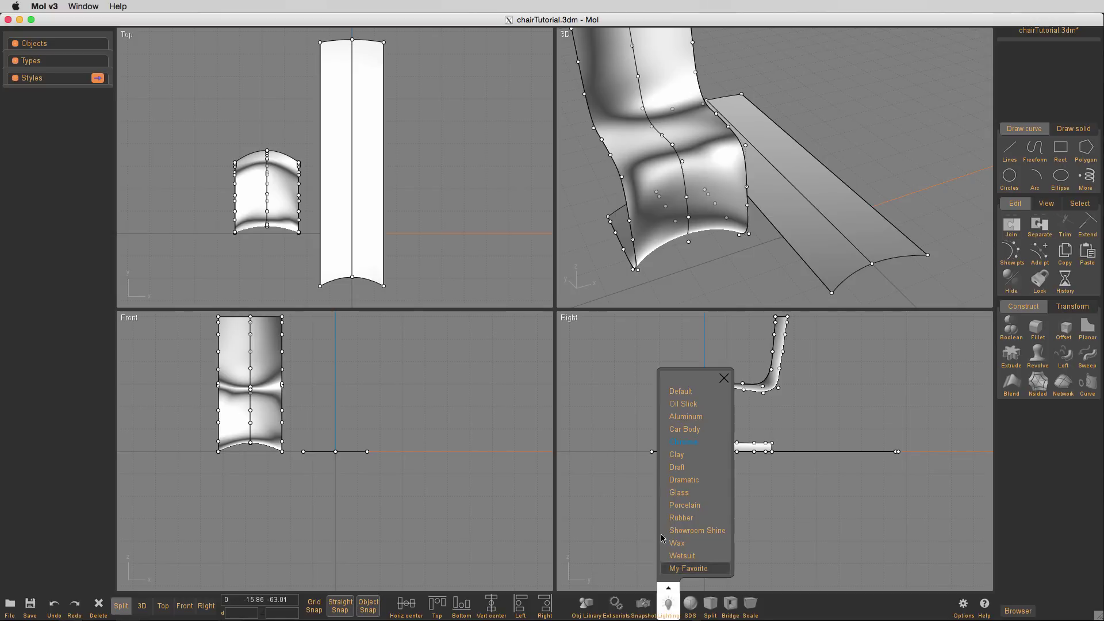
left_click(678, 387)
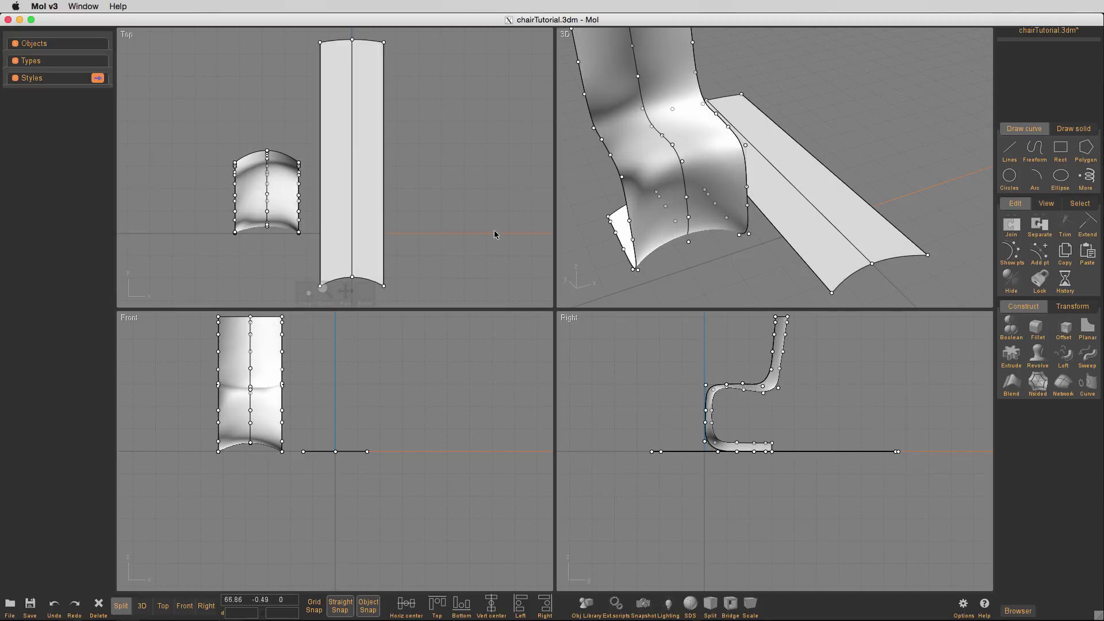
right_click_drag(493, 234, 443, 227)
right_click_drag(614, 244, 726, 233)
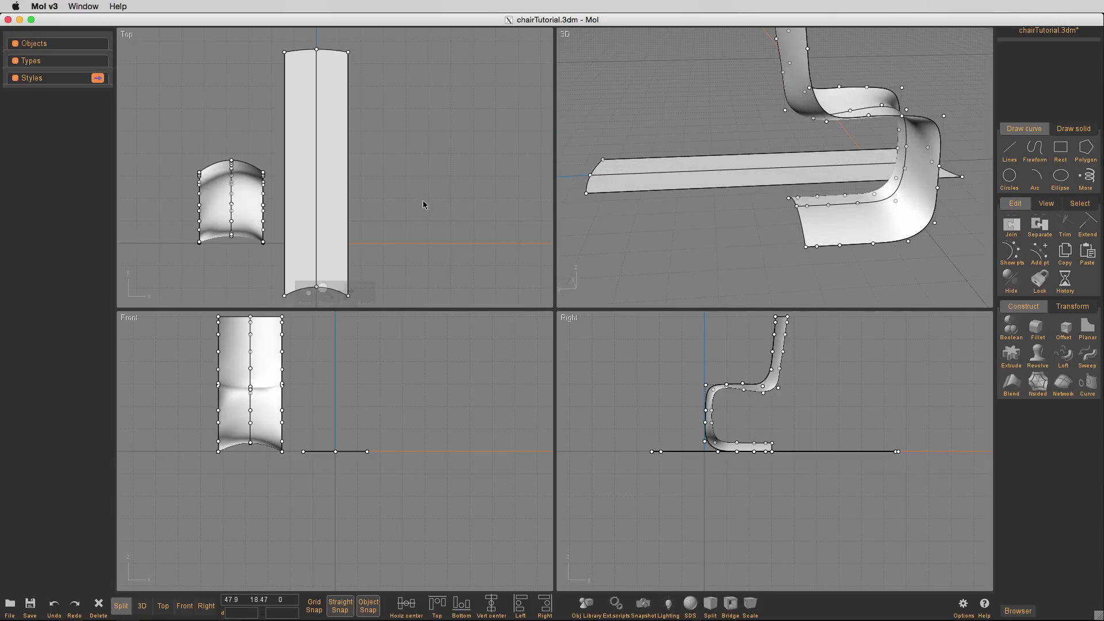
- Straighten the flat strip's concave end by bottom-aligning its three curve end points to the outer curve's end point
key("space")
scroll(695, 433, "down", 2)
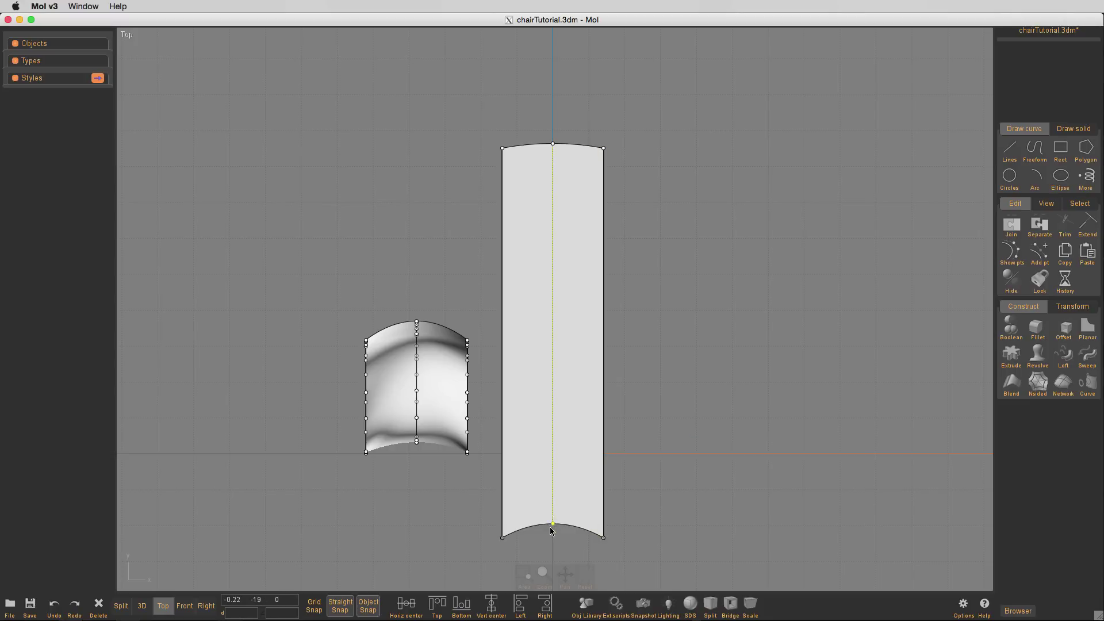
left_click_drag(550, 530, 551, 537)
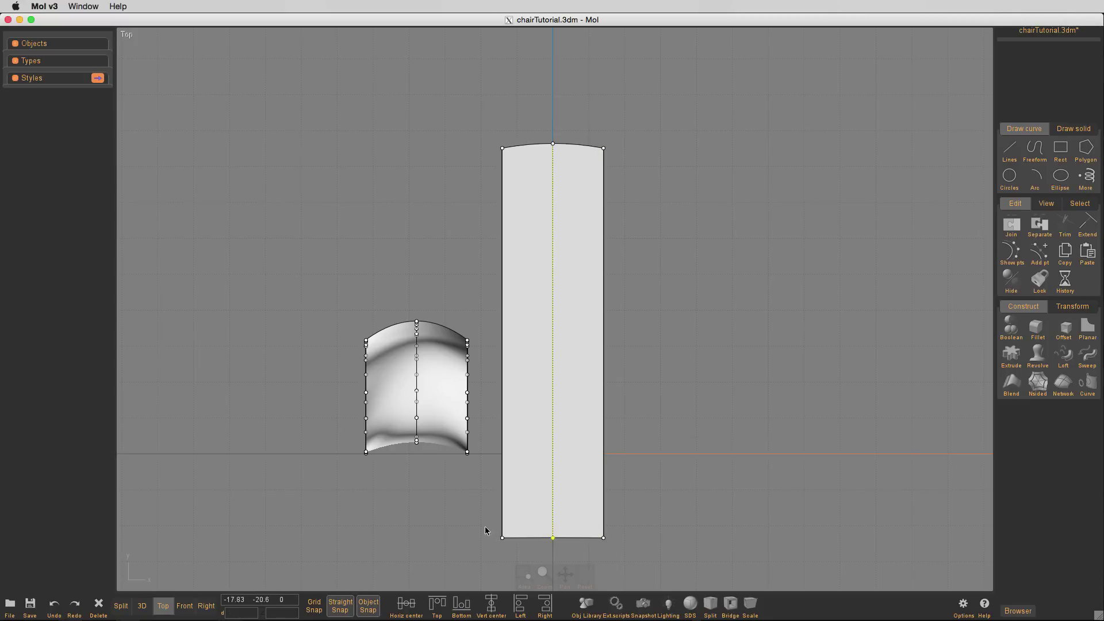
left_click_drag(485, 527, 636, 552)
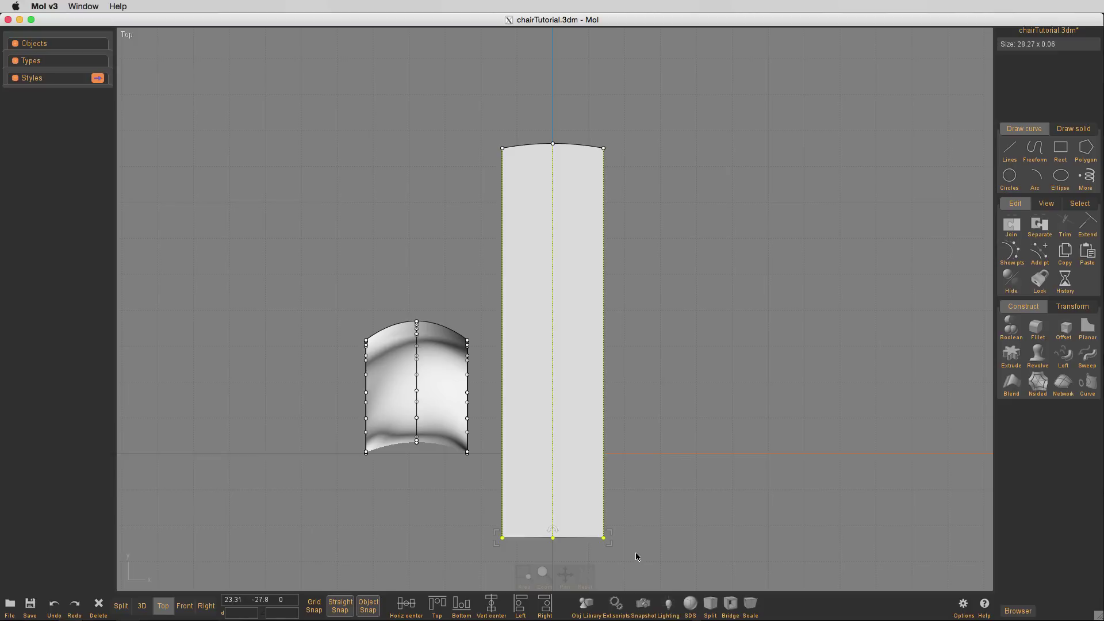
left_click(460, 608)
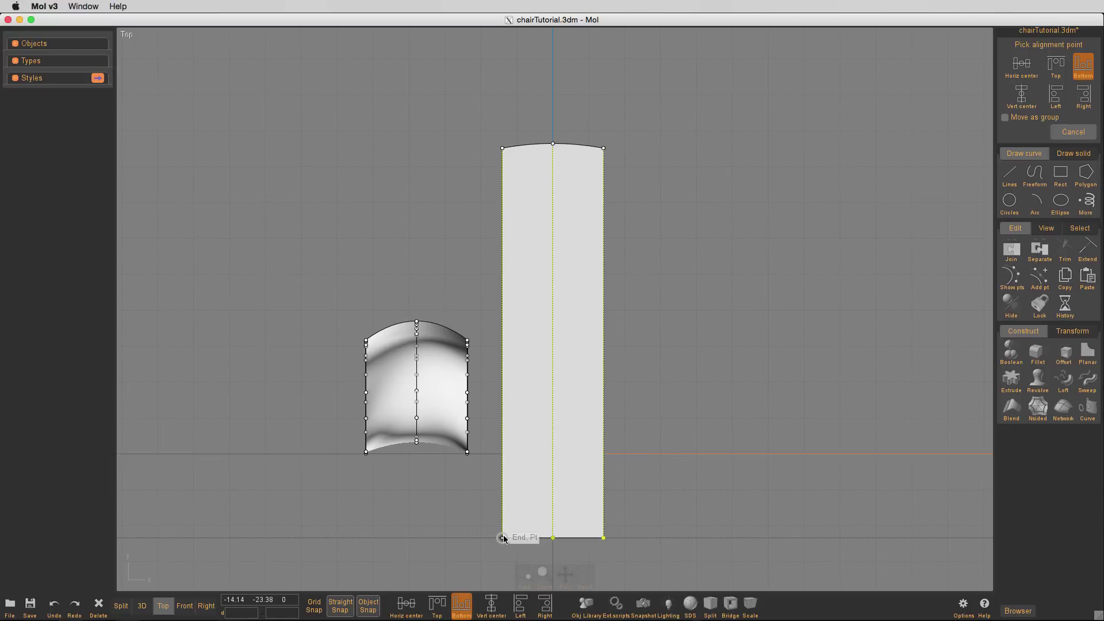
left_click(503, 537)
left_click(689, 360)
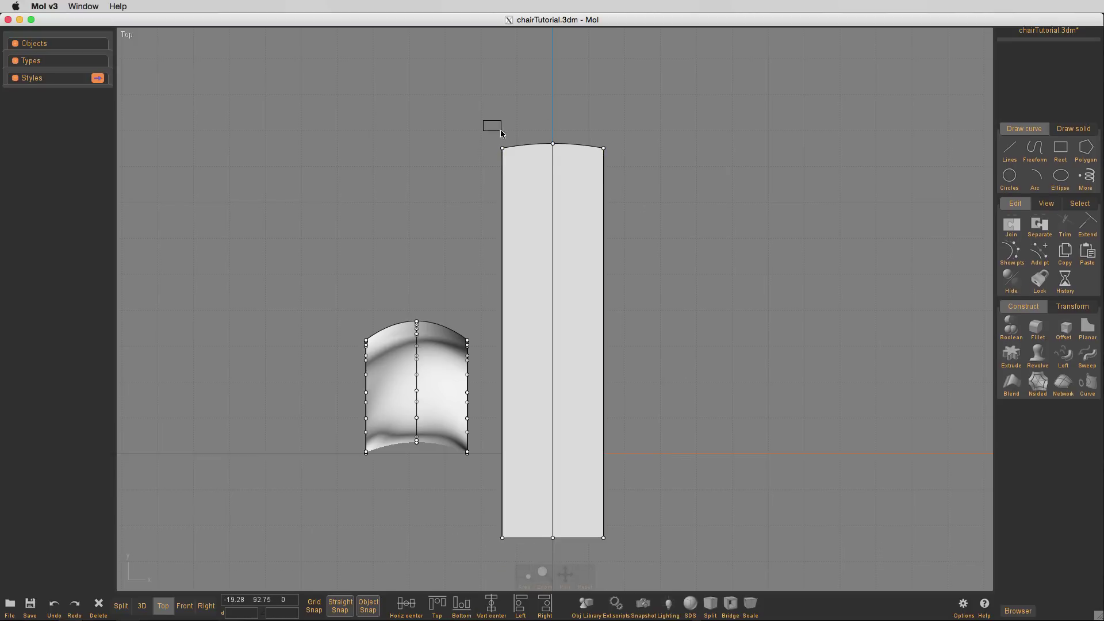
- Straighten the flat strip's other end by top-aligning its three curve end points to the outer curve's end point
left_click_drag(546, 154, 625, 176)
left_click(437, 604)
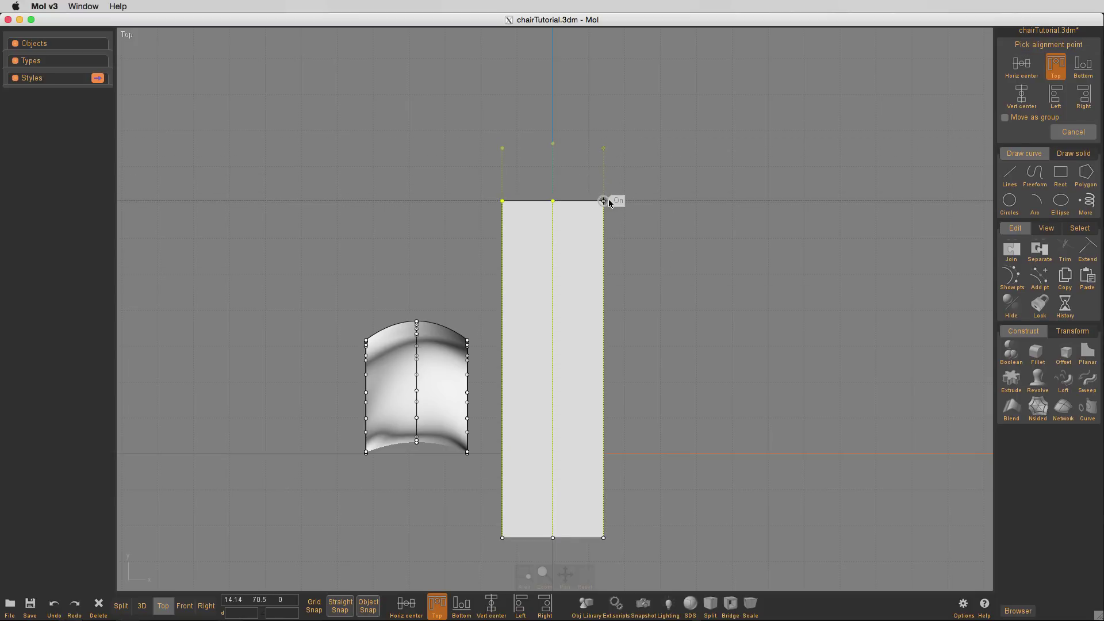
left_click(604, 148)
left_click(643, 181)
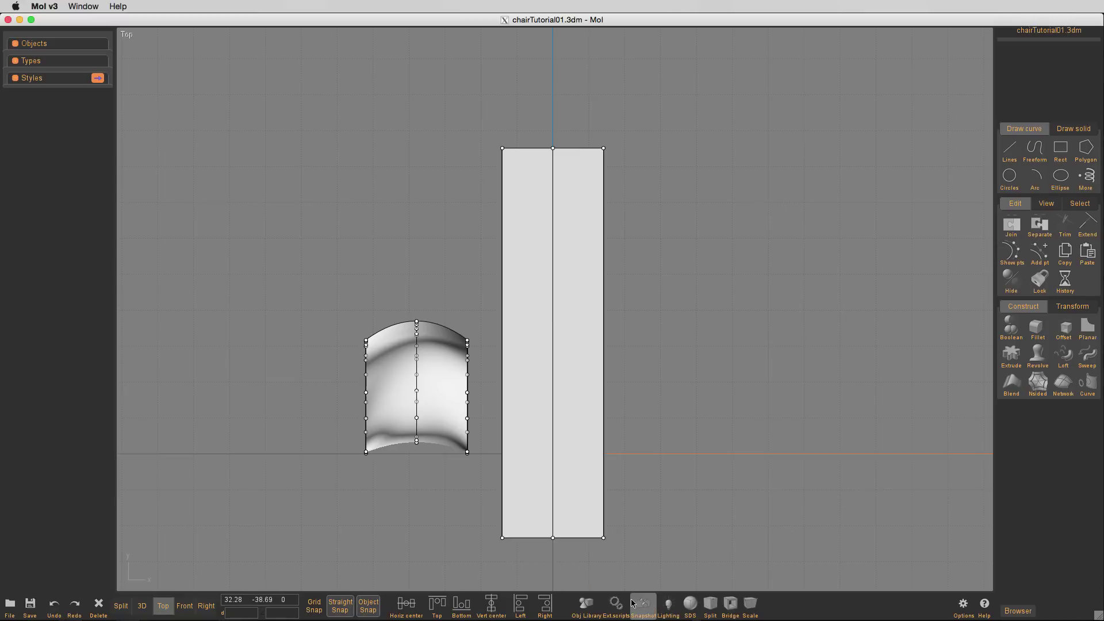
key("space")
key("space")
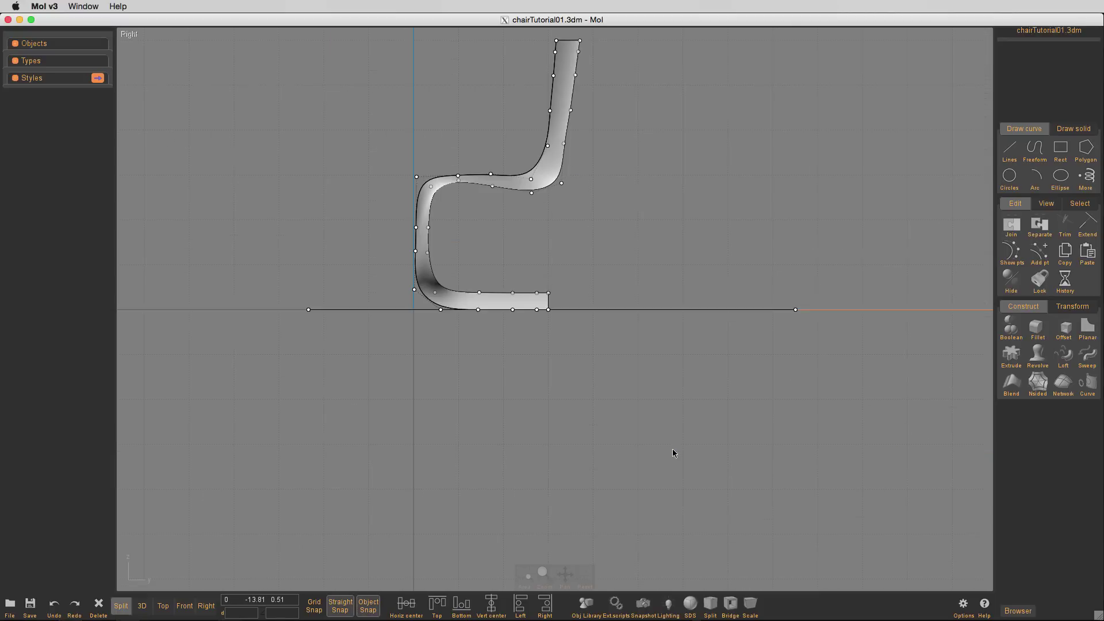
key("t")
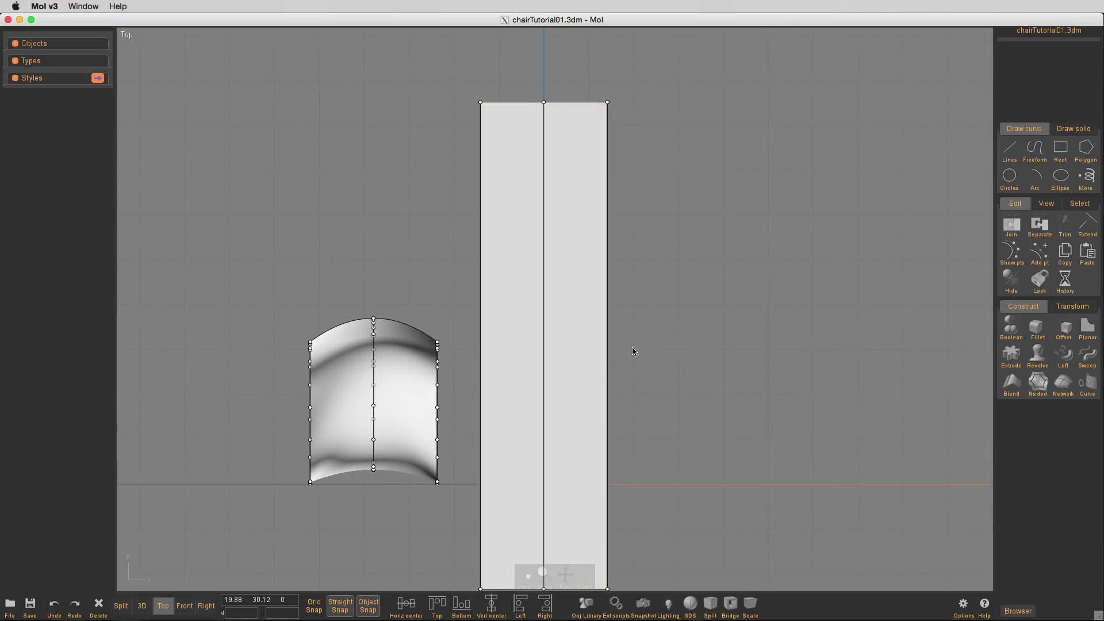
middle_click_drag(639, 315, 638, 303)
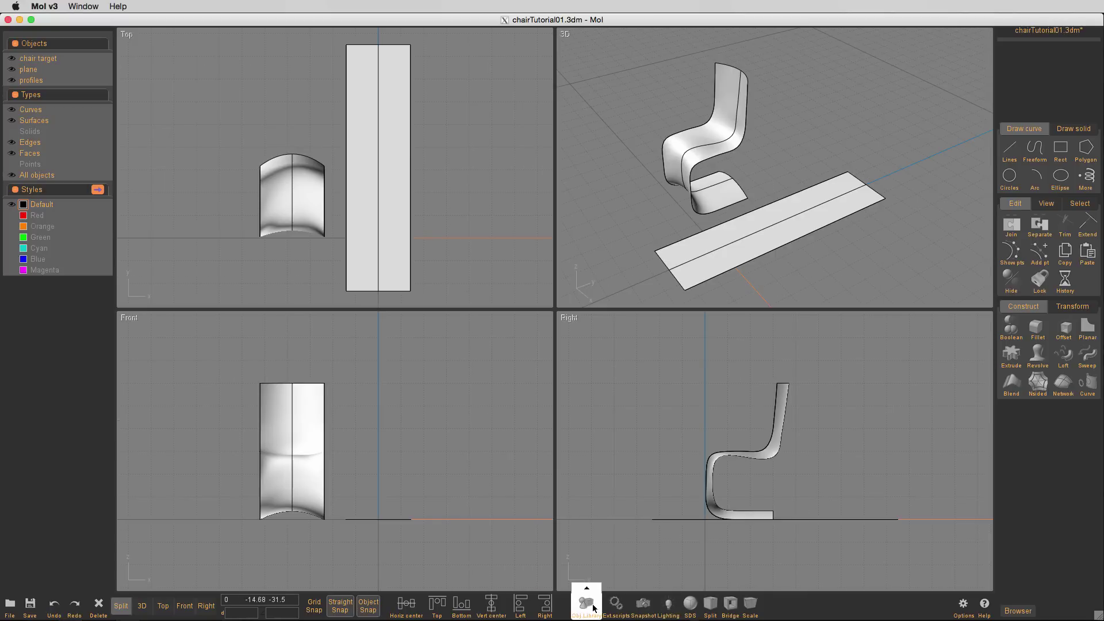
- Start a Voronoi diagram with the Voronoi script, using Lines output, width 28 and height 108
left_click(614, 609)
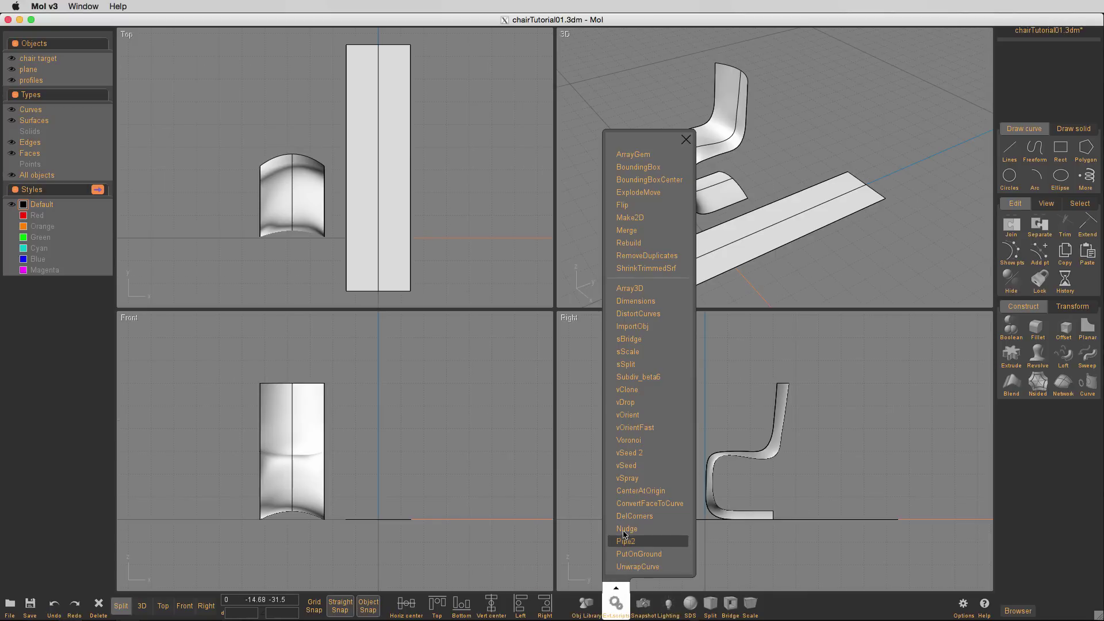
left_click(620, 441)
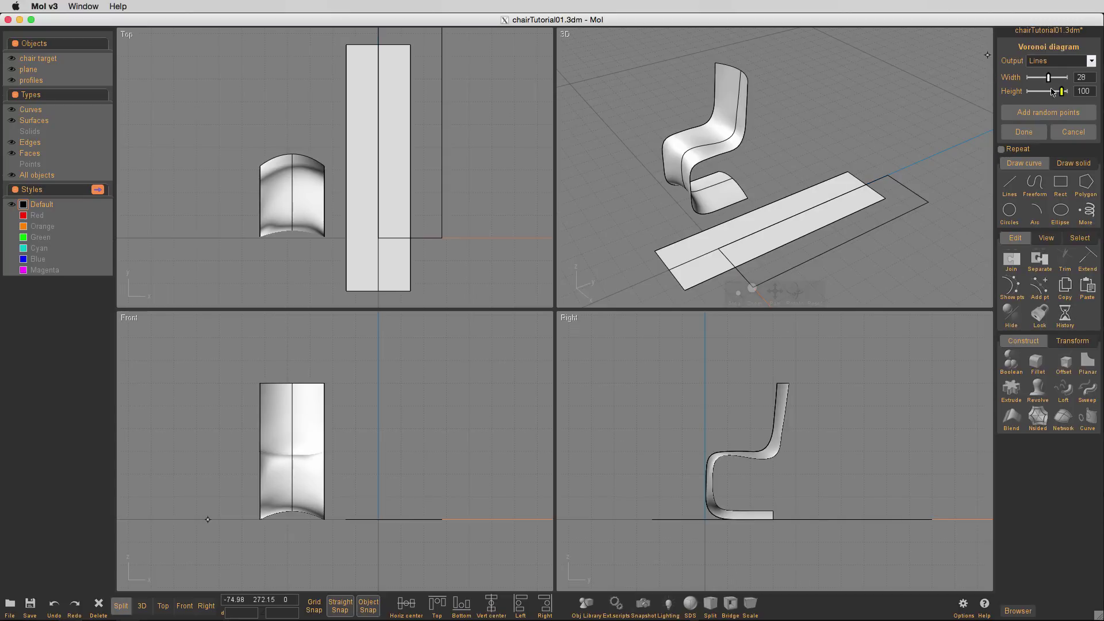
left_click(1093, 93)
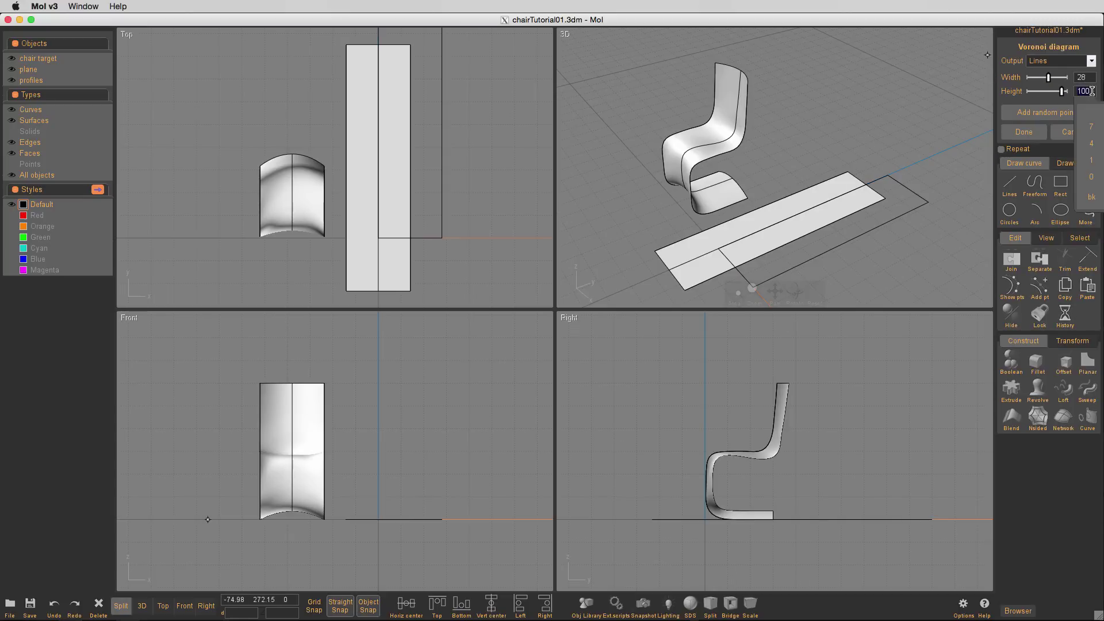
left_click(1091, 160)
left_click(1091, 177)
key("Return")
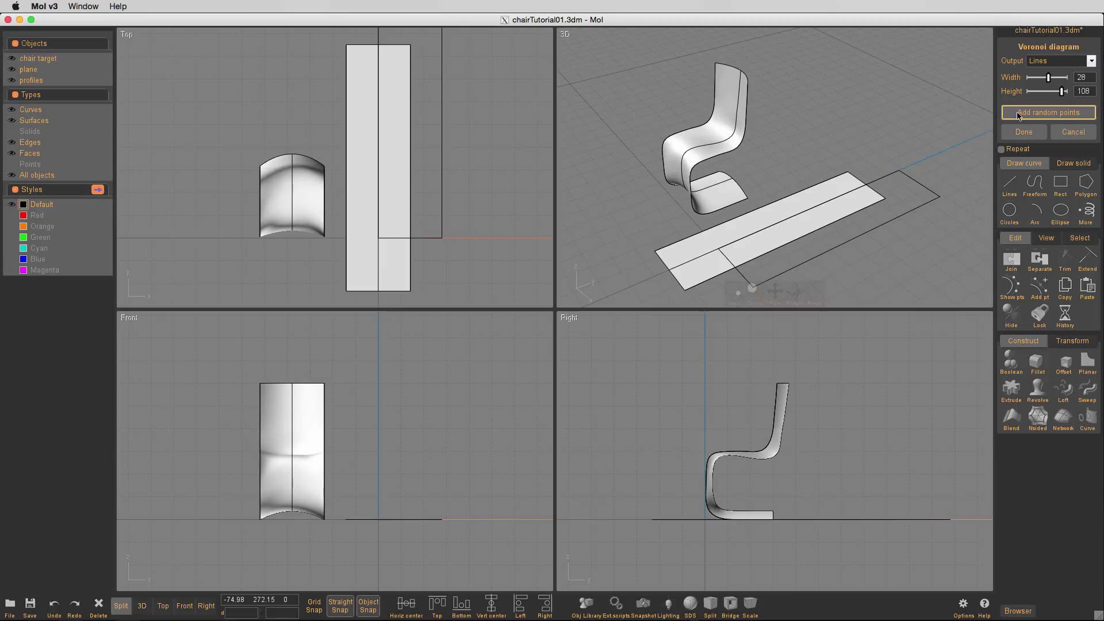
- Add random points to the Voronoi diagram to divide its rectangle into cells
key("space")
middle_click_drag(516, 132, 454, 172)
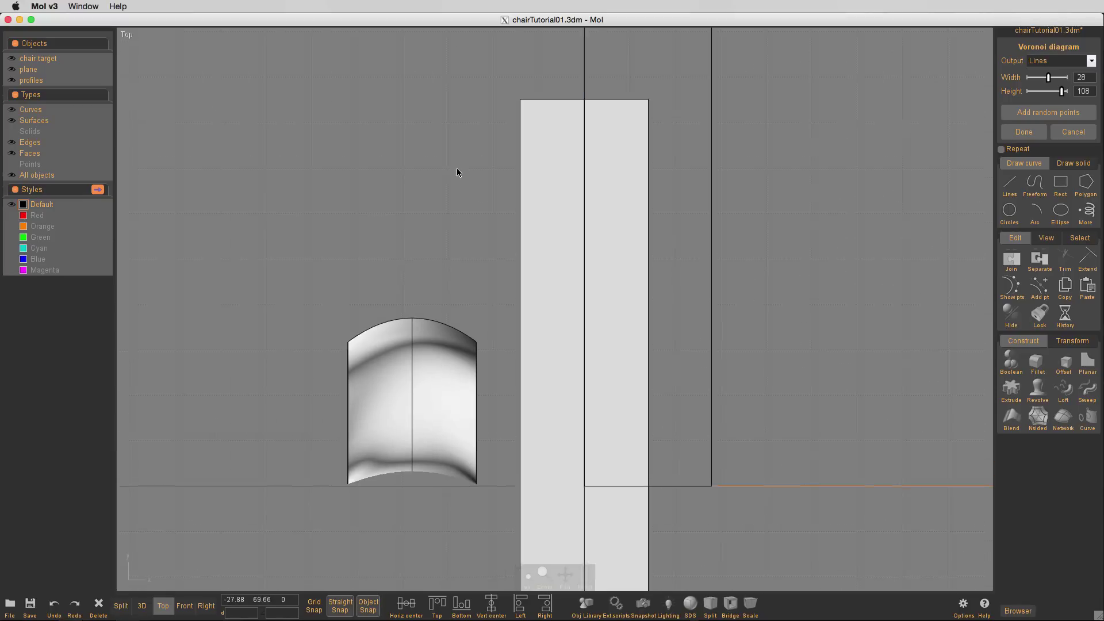
right_click_drag(453, 175, 368, 224)
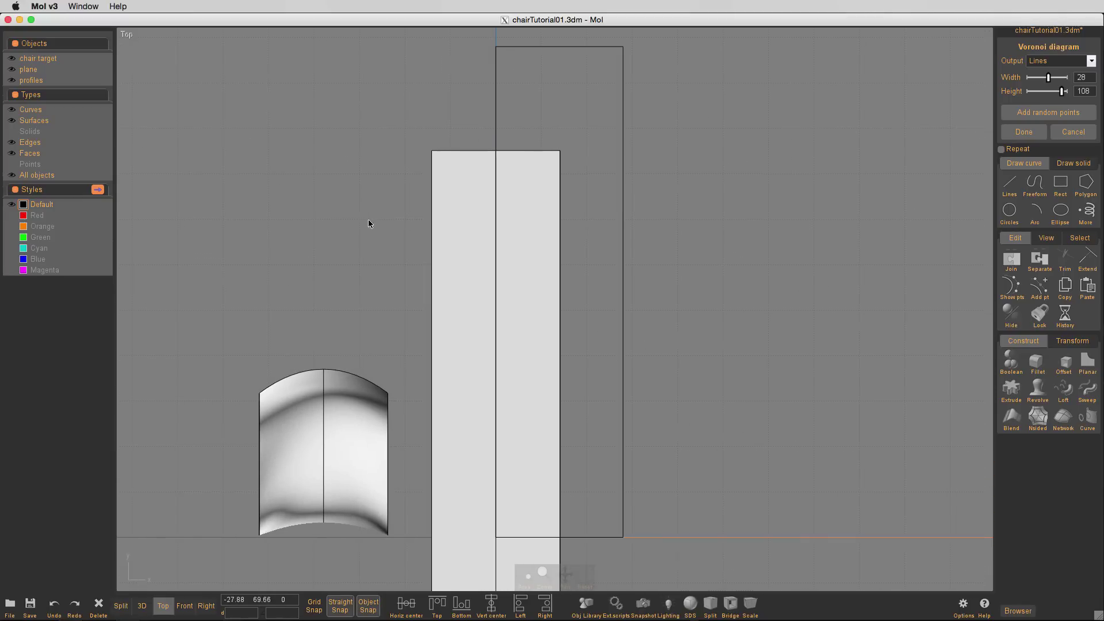
left_click(1050, 115)
left_click(1051, 114)
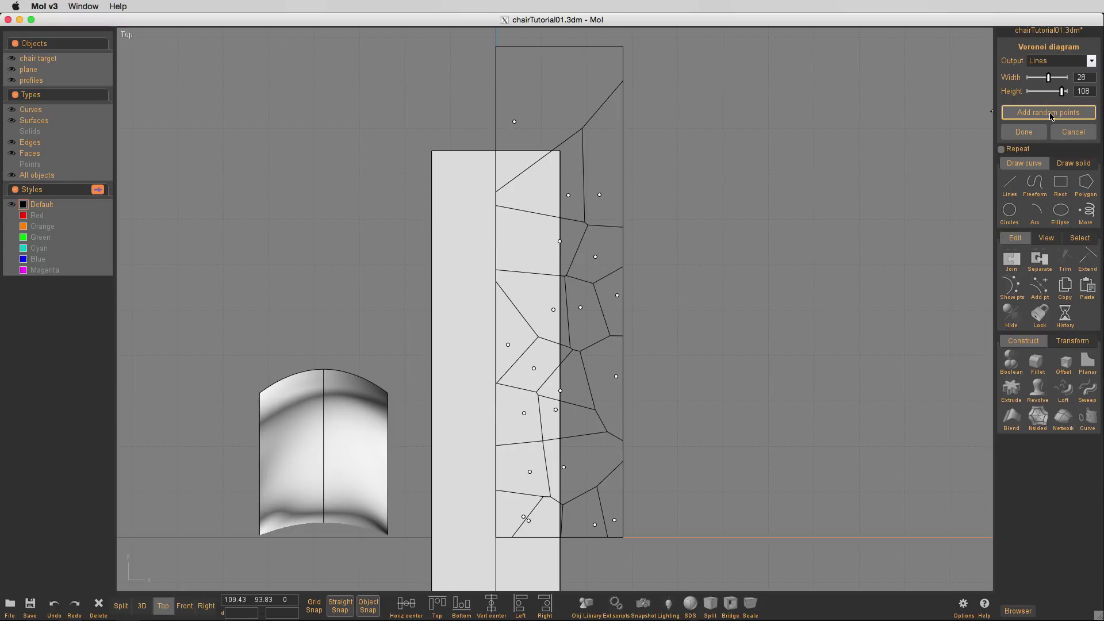
- Add two more batches of random points to the Voronoi diagram, plus one hand-placed point in its upper right cell
left_click(1050, 115)
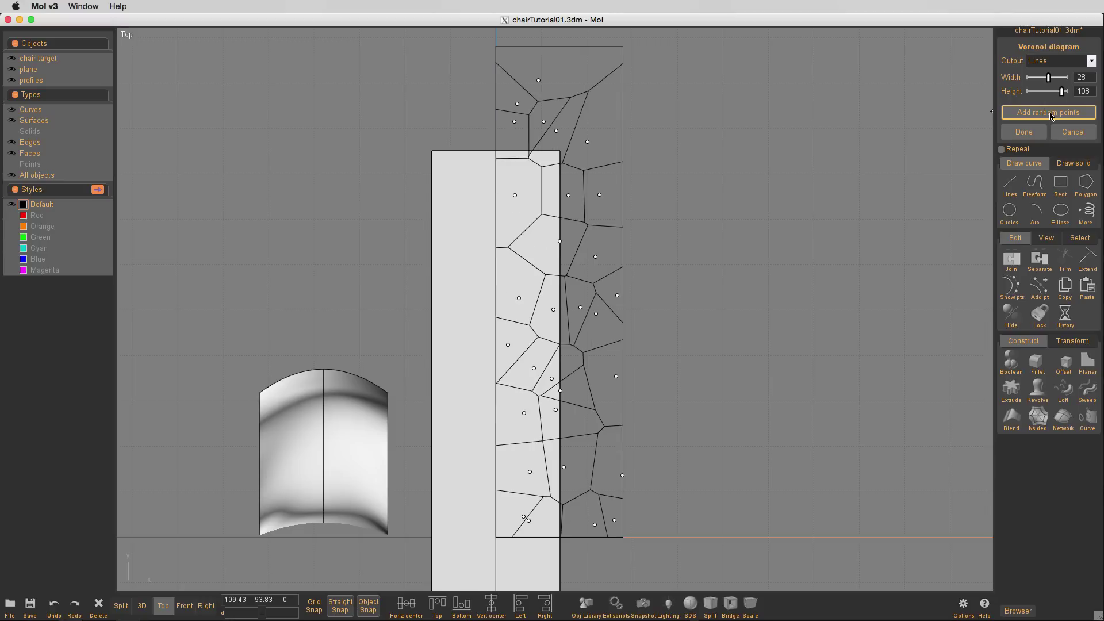
left_click(588, 68)
left_click_drag(589, 69, 599, 73)
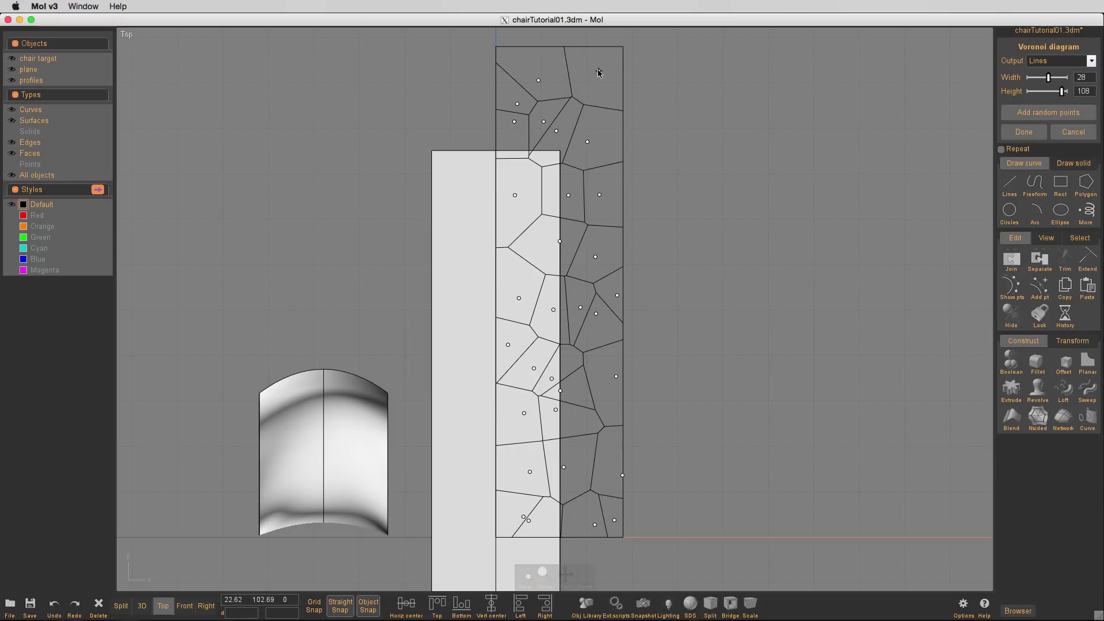
left_click(1034, 113)
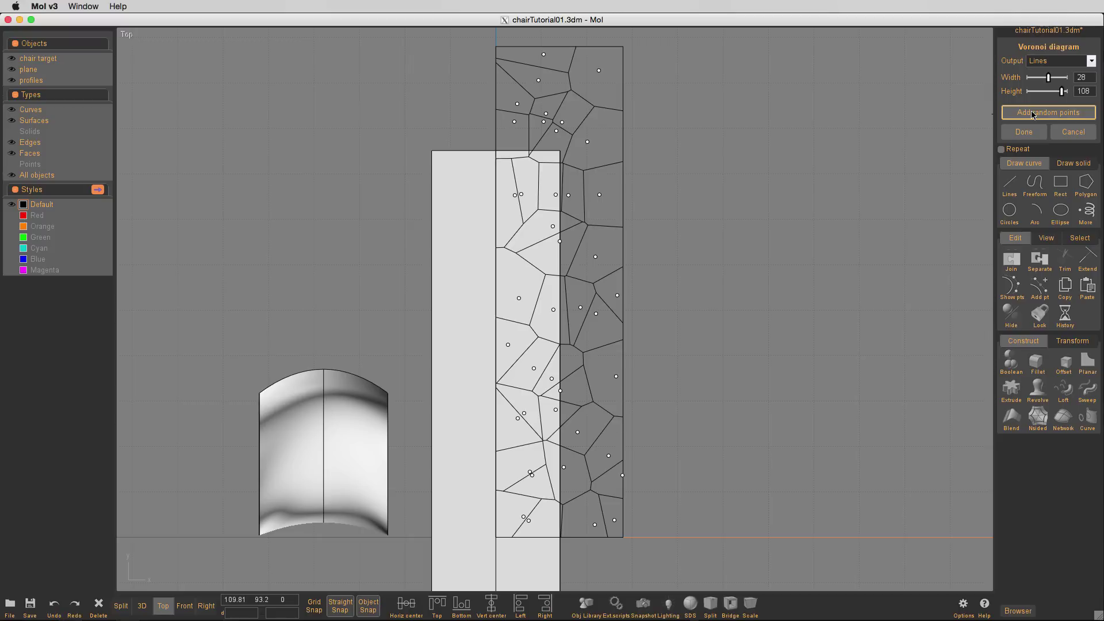
- Place extra Voronoi points by hand in the large cells, mainly down the right half of the rectangle
left_click(596, 141)
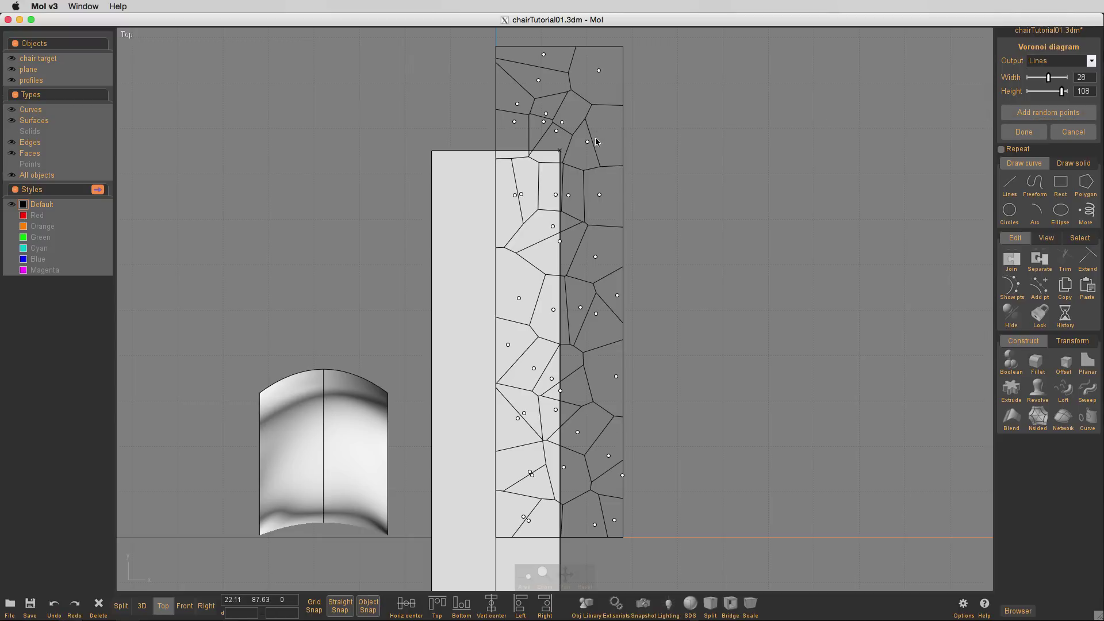
left_click(598, 195)
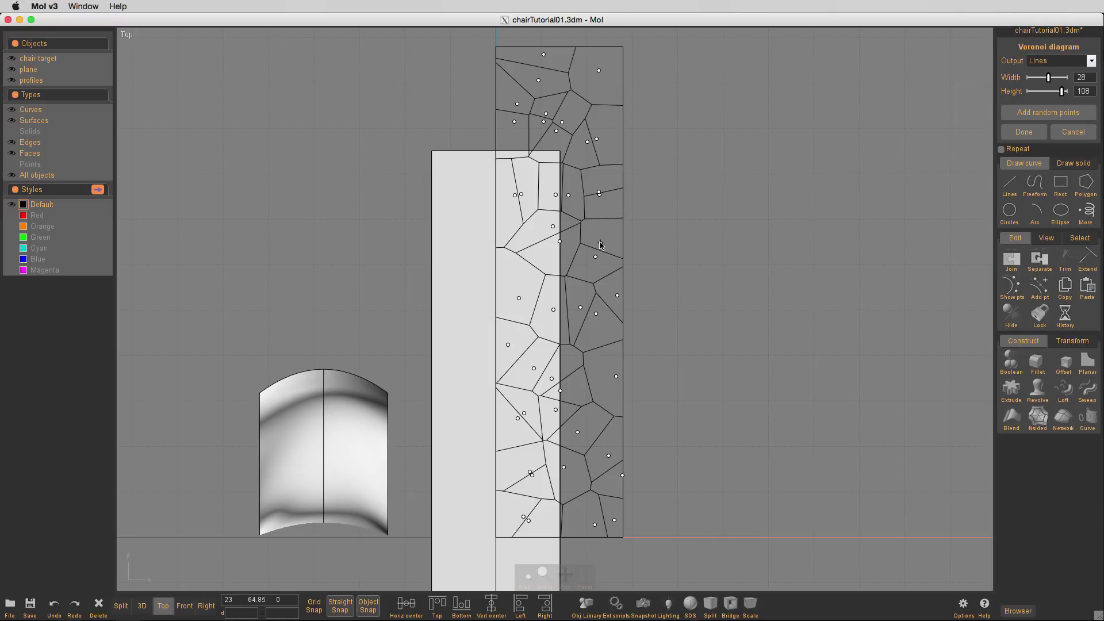
left_click(602, 239)
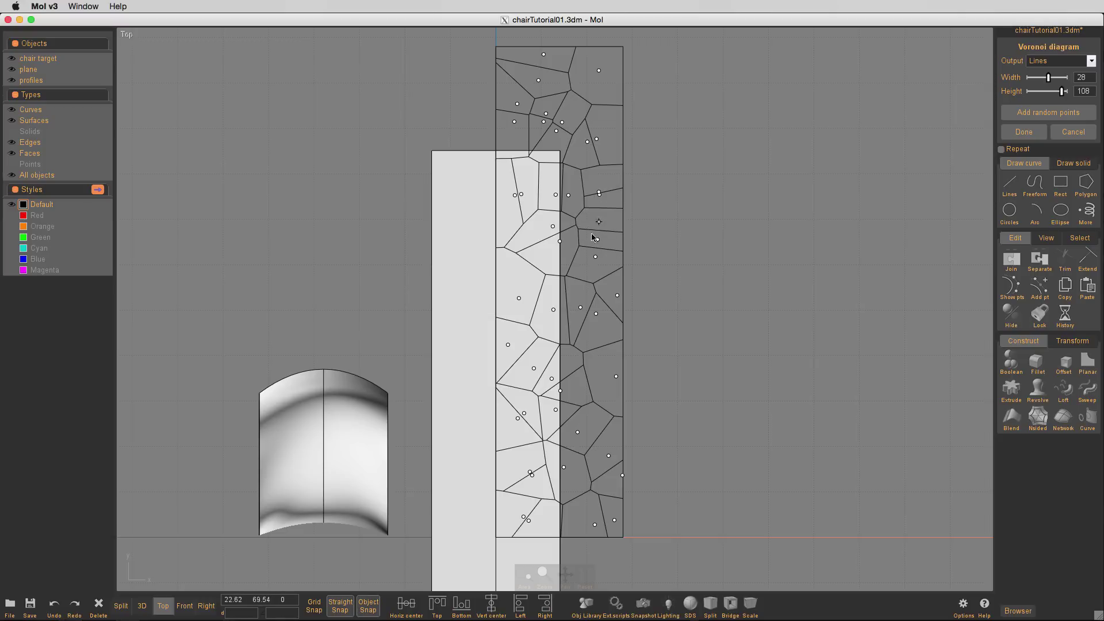
left_click(577, 489)
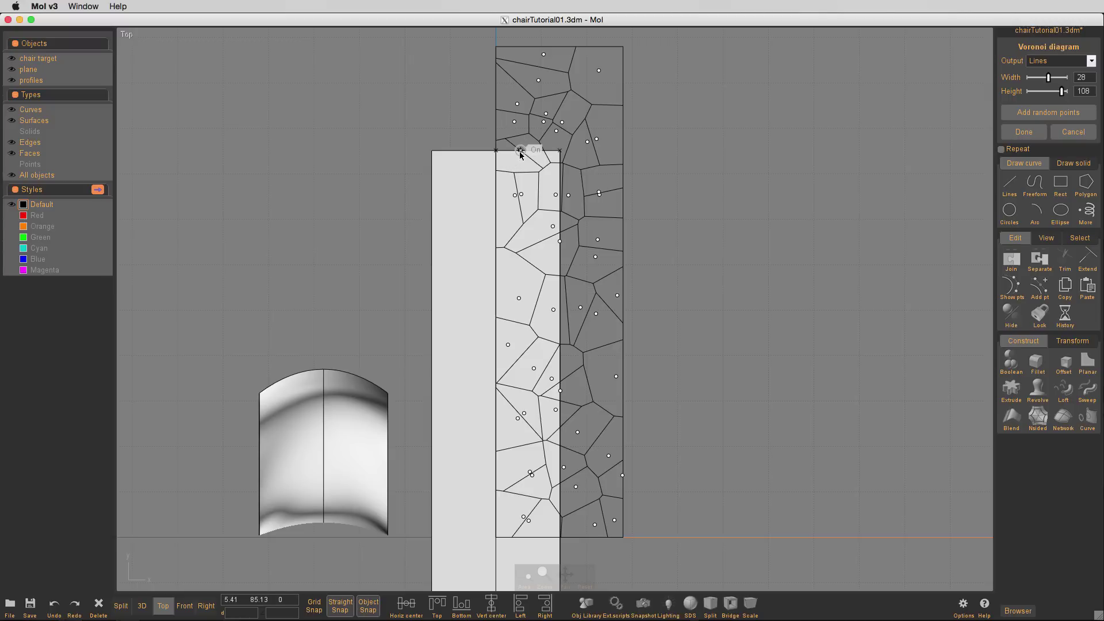
left_click(520, 153)
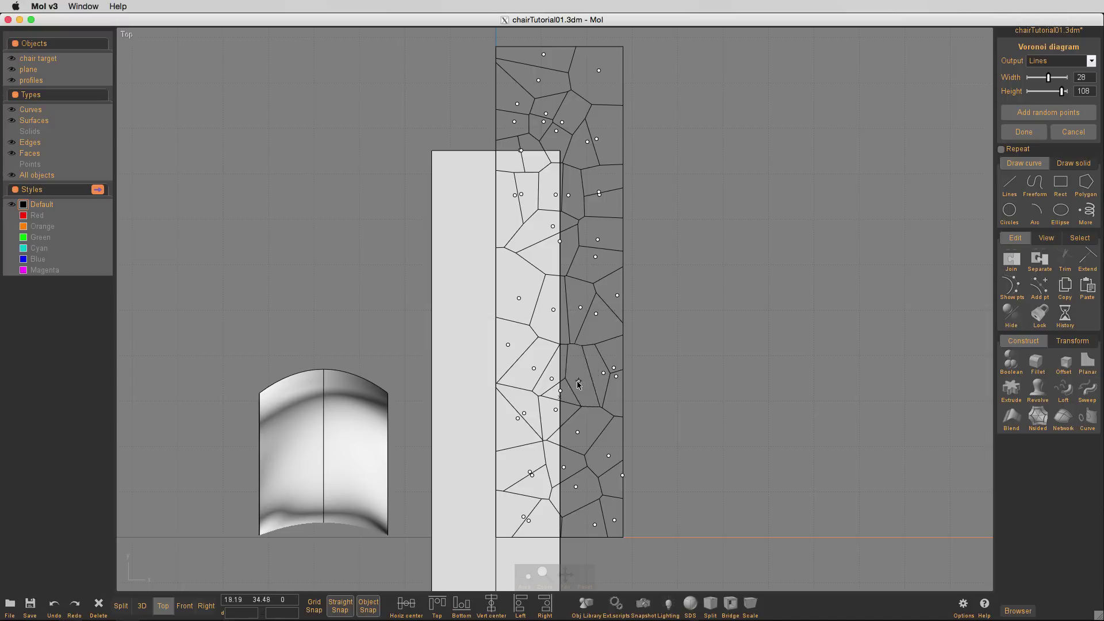
left_click(604, 373)
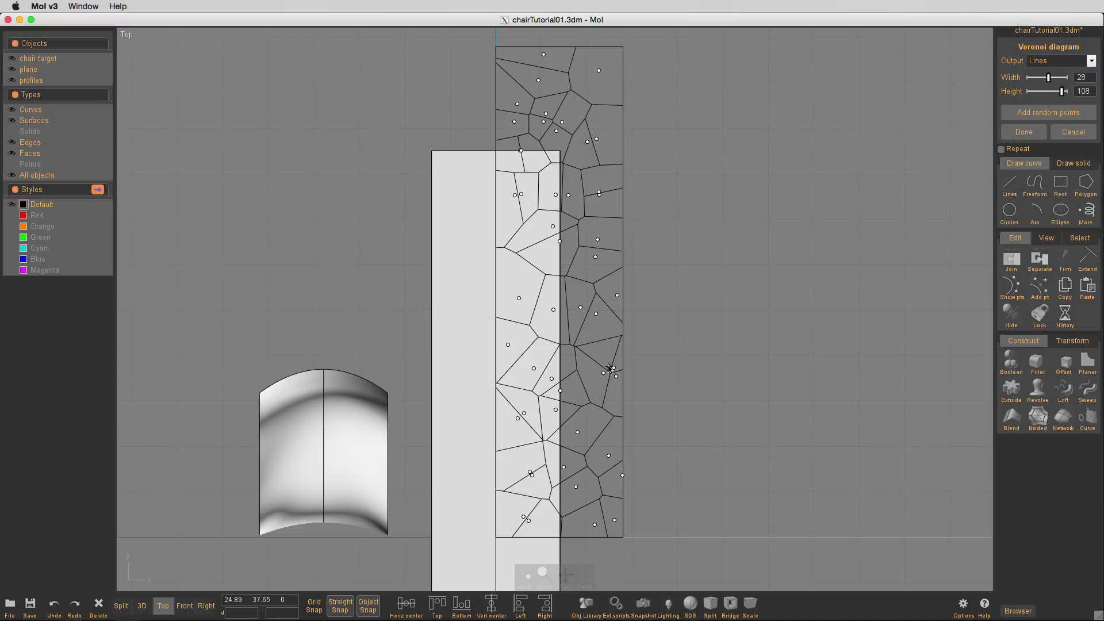
- Split the large cells along the rectangle's left half with five hand-placed Voronoi points, working upward from its lower middle
left_click(538, 396)
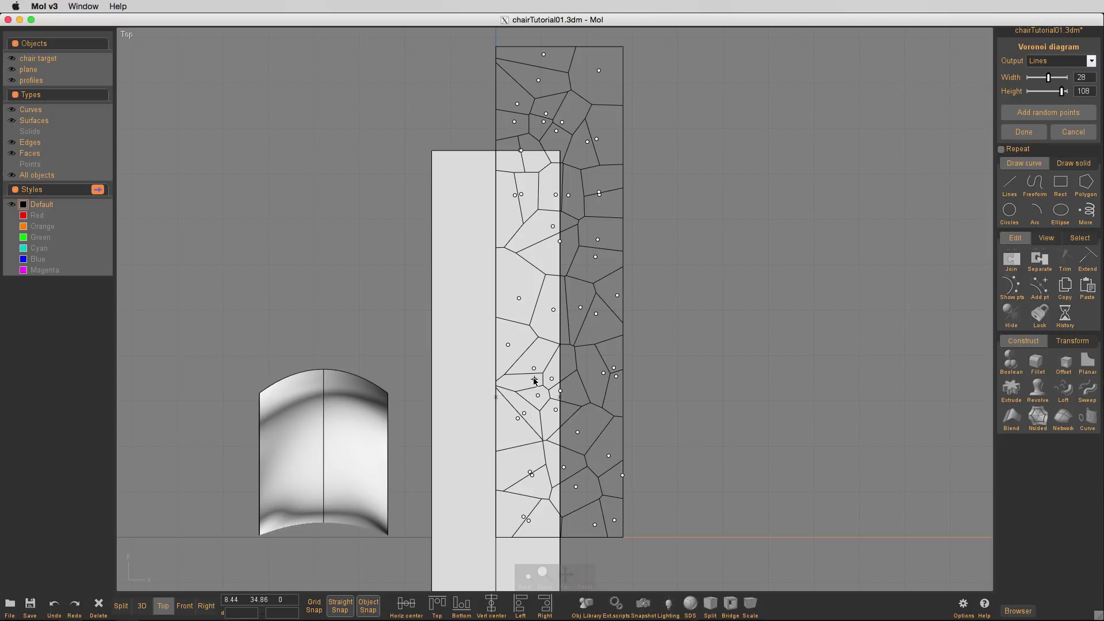
left_click(509, 339)
left_click(518, 292)
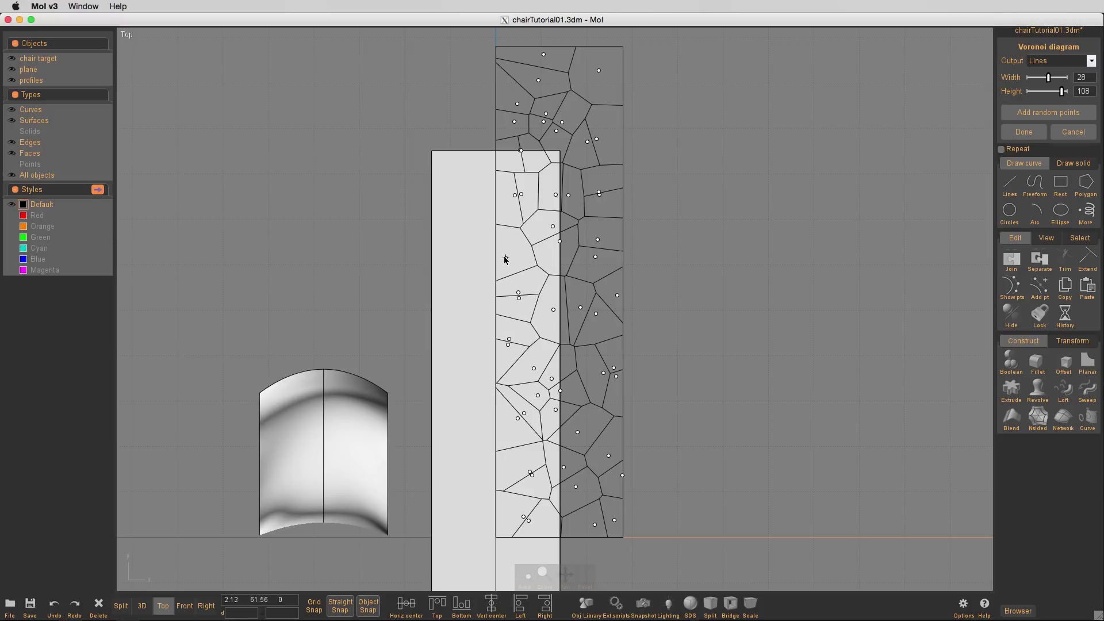
left_click(505, 257)
left_click(504, 215)
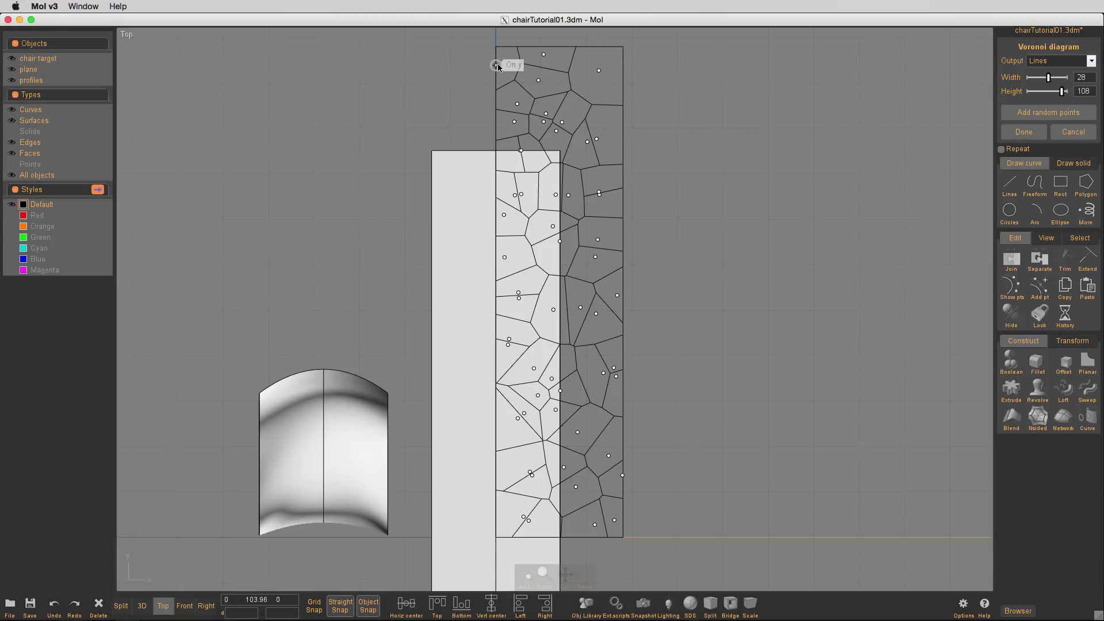
- Place more Voronoi points in both upper corners of the rectangle and one in the wide cell above its middle
left_click(593, 67)
left_click(599, 71)
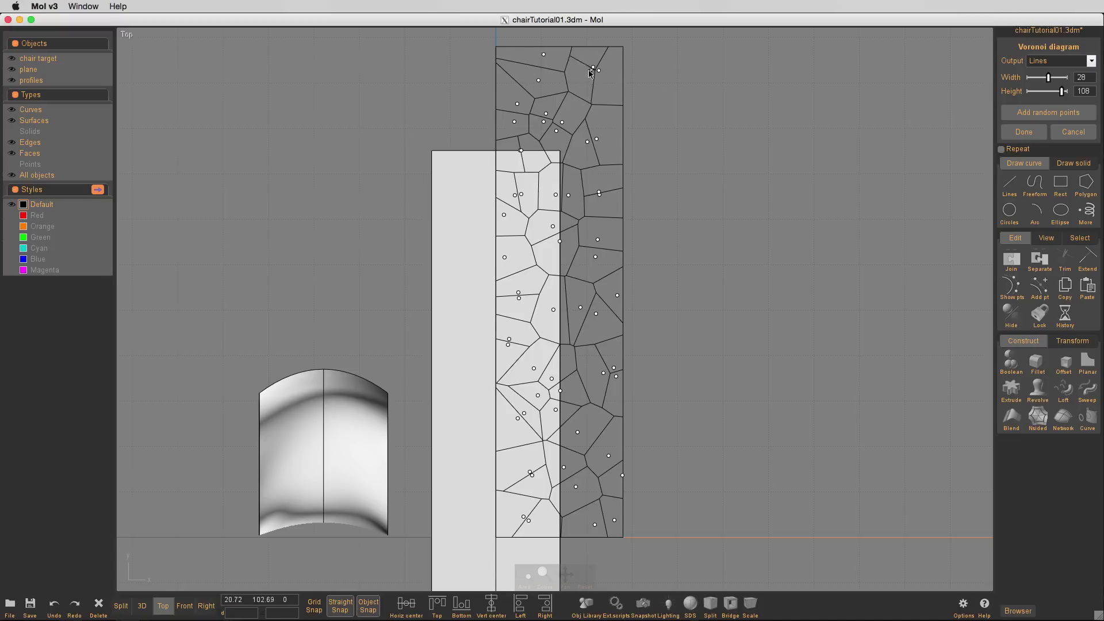
left_click(611, 97)
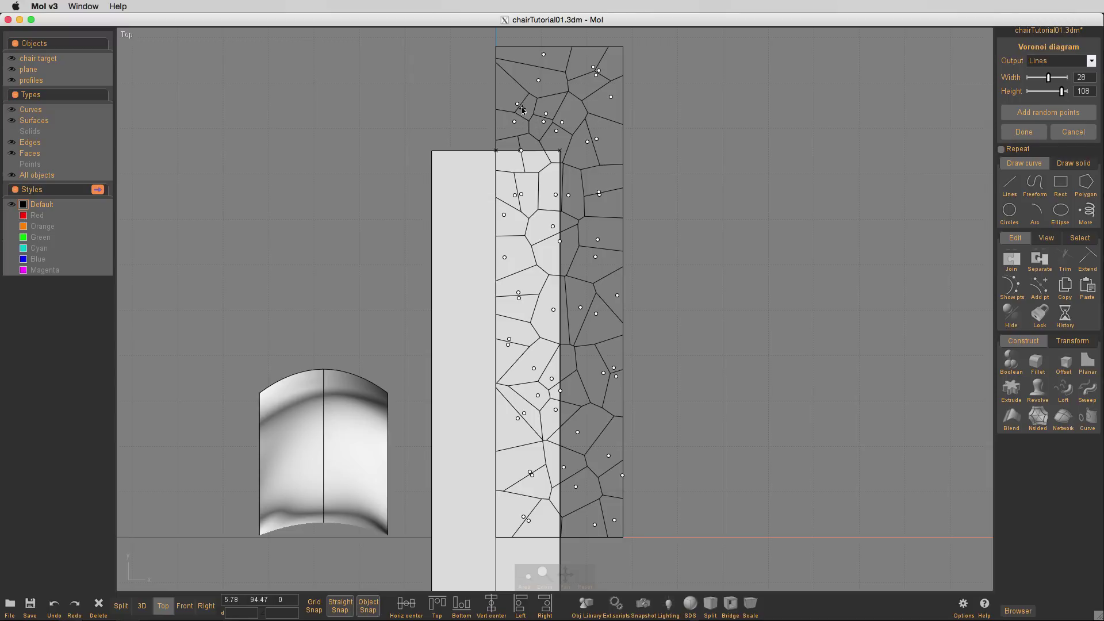
left_click(523, 109)
left_click(505, 70)
left_click(552, 242)
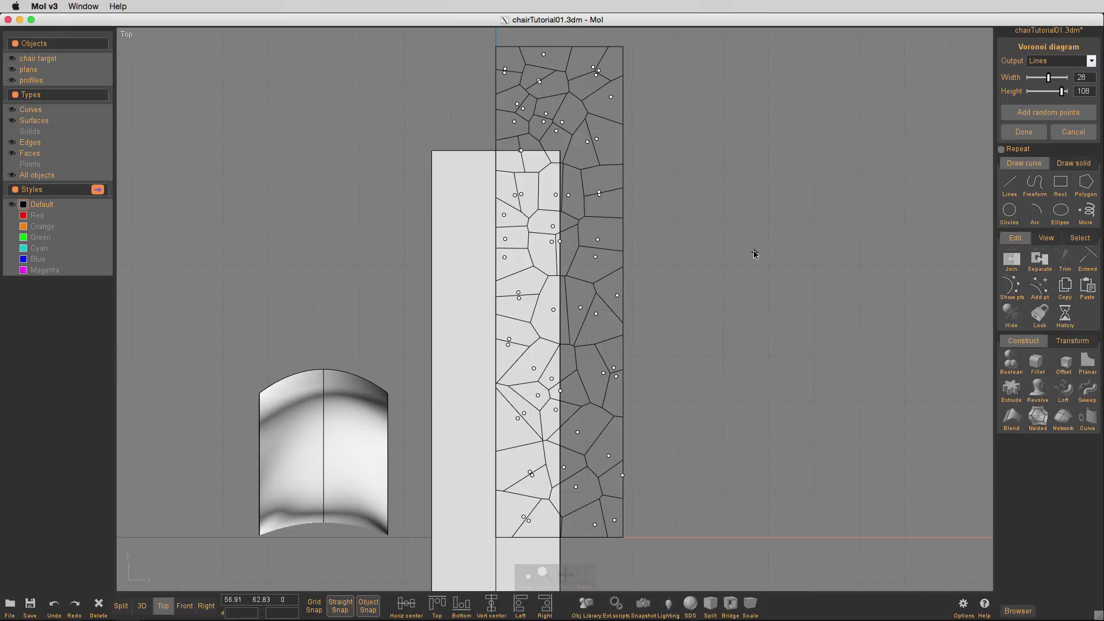
- Subdivide the cells in the lower quarter of the Voronoi rectangle with five more hand-placed points
left_click(540, 498)
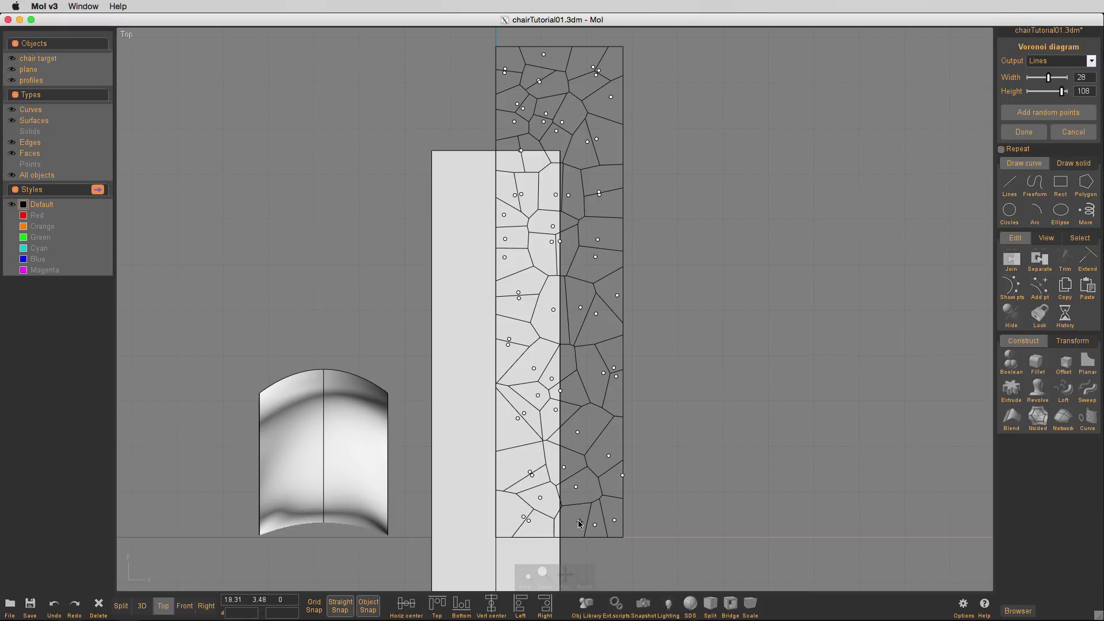
left_click(615, 454)
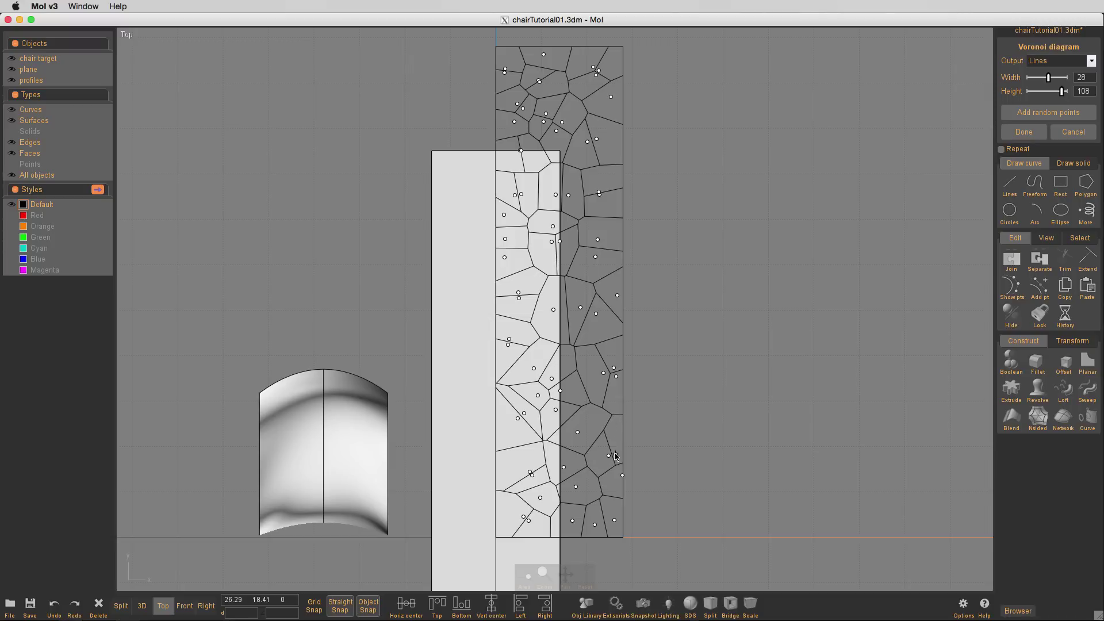
left_click(583, 427)
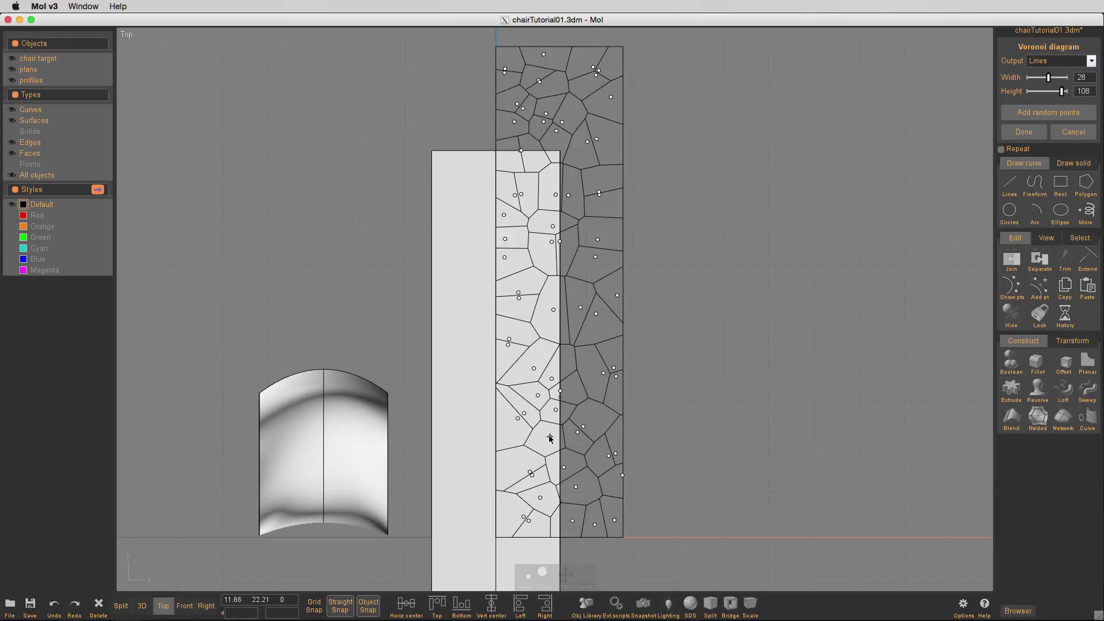
left_click(550, 439)
left_click(517, 497)
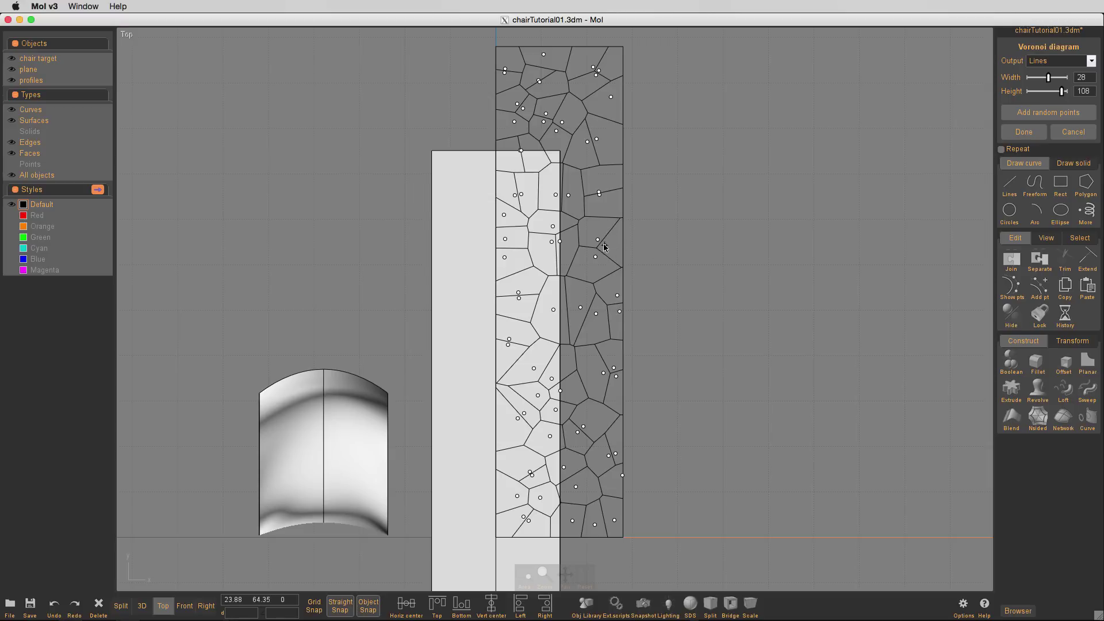
- Place the last Voronoi points in the oversized cells along the right side and middle, and finish the diagram
left_click(619, 262)
left_click(604, 243)
left_click(607, 187)
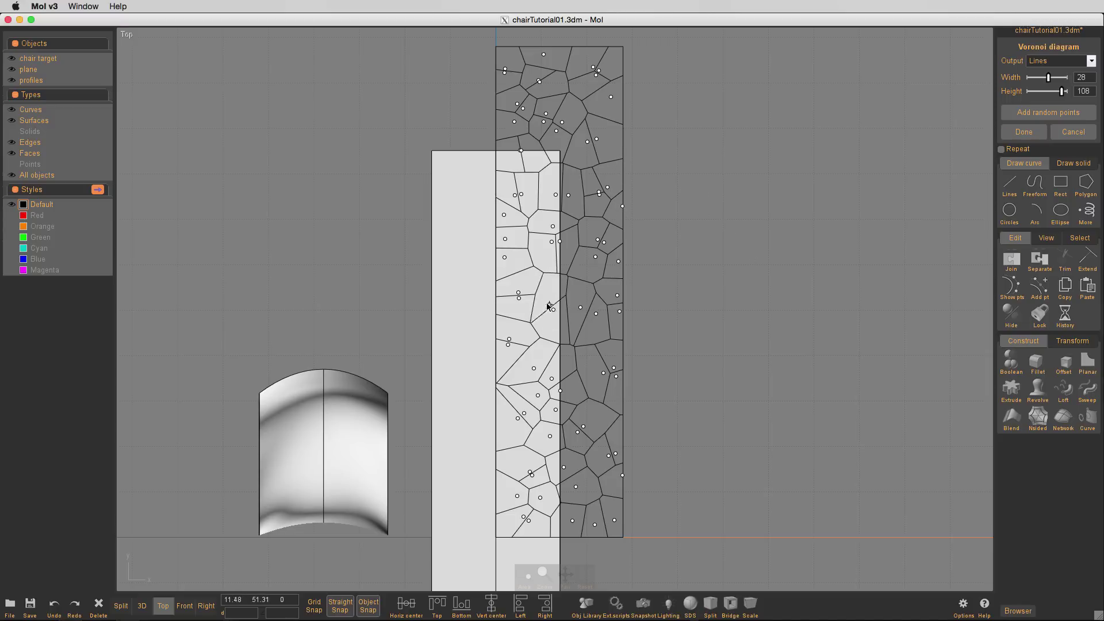
left_click(579, 358)
left_click(553, 265)
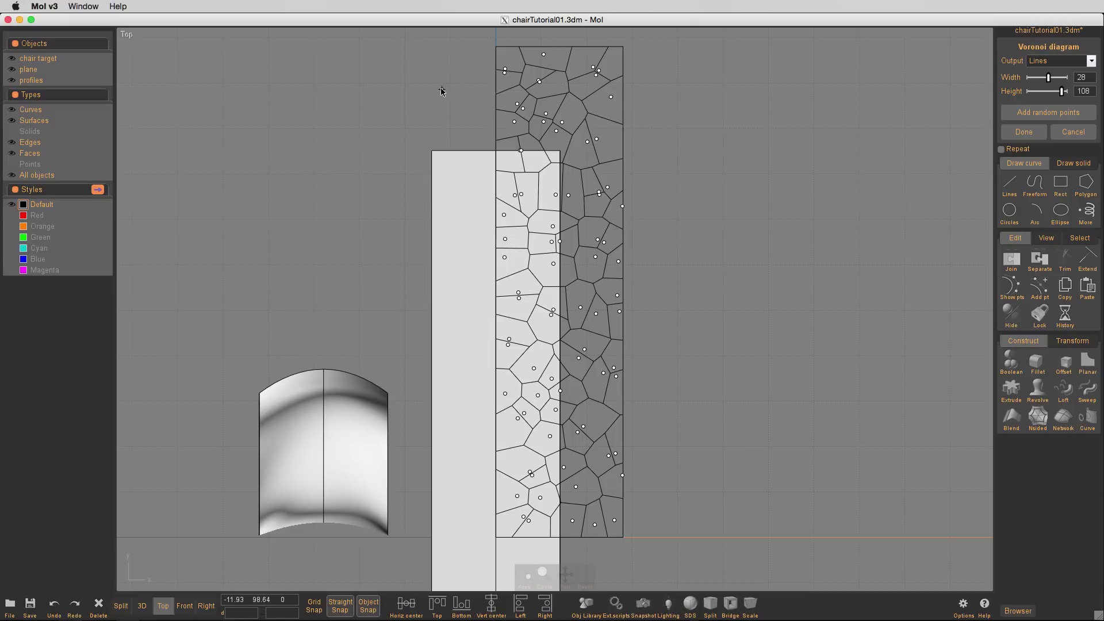
left_click(1025, 132)
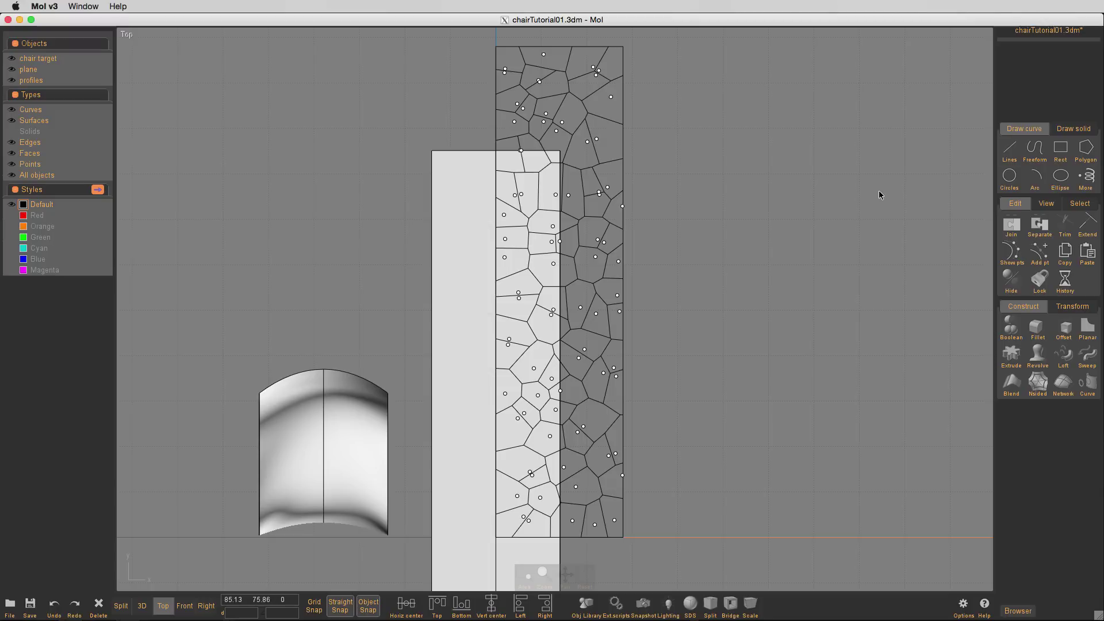
- Delete all the leftover Voronoi points and hide the chair target, plane and profiles objects
left_click(103, 164)
key("Delete")
left_click_drag(45, 58, 40, 80)
key("ctrl+h")
key("Home")
- Name all the Voronoi lines "orig VOR"
key("ctrl+a")
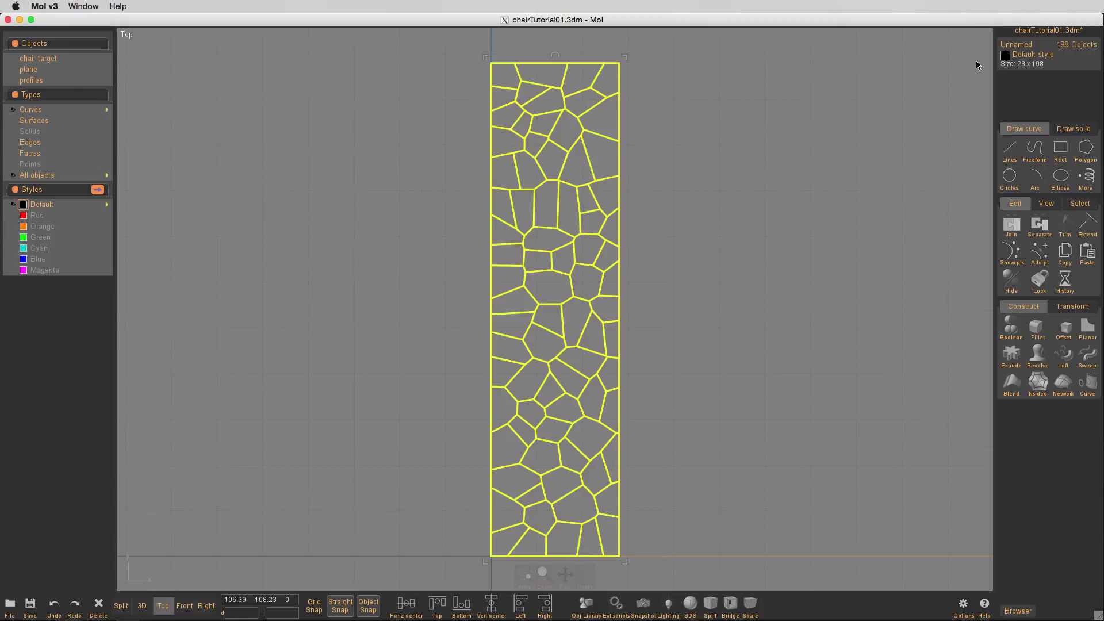
left_click(1020, 46)
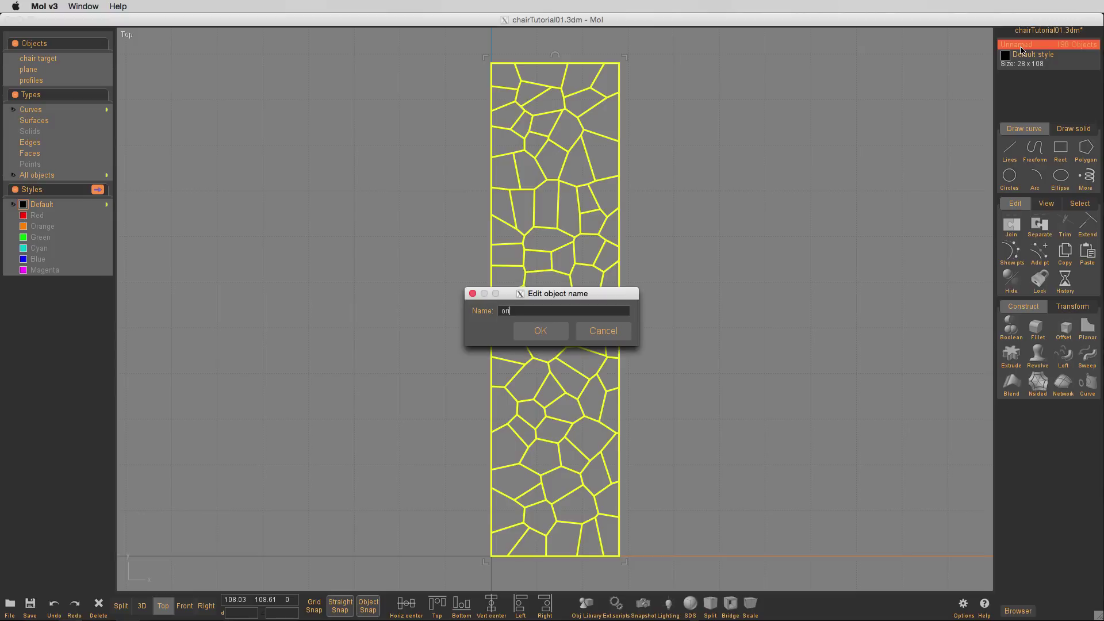
type("orig VOR")
key("Return")
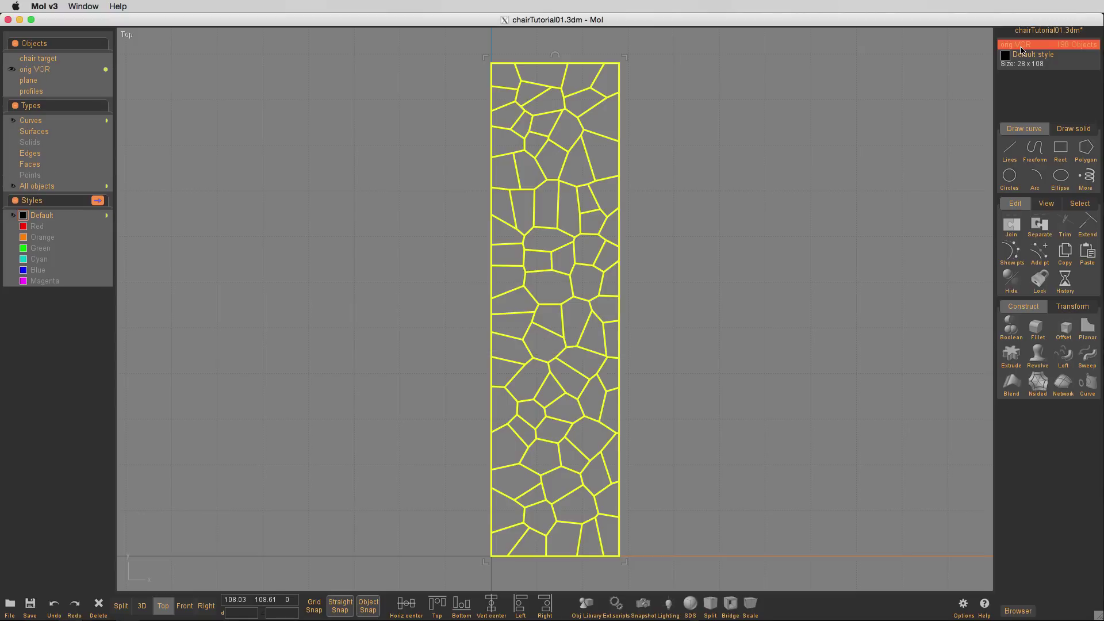
- Show the points of the orig VOR lines and move closely spaced vertices apart in the pattern's upper part to lengthen short edges
left_click(1016, 252)
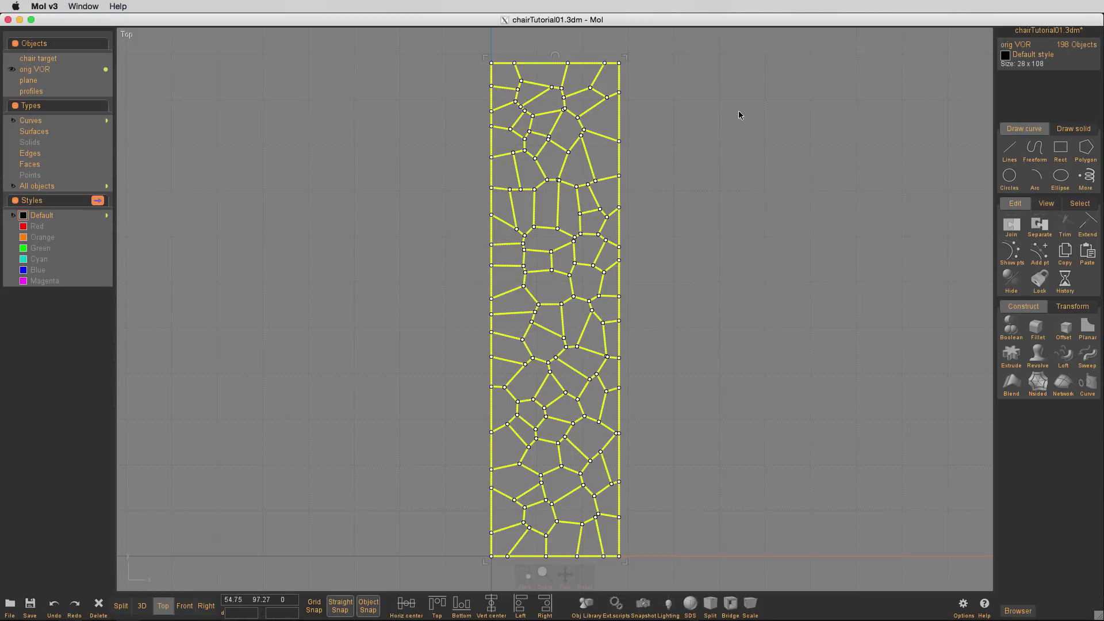
scroll(555, 63, "up", 5)
left_click(874, 178)
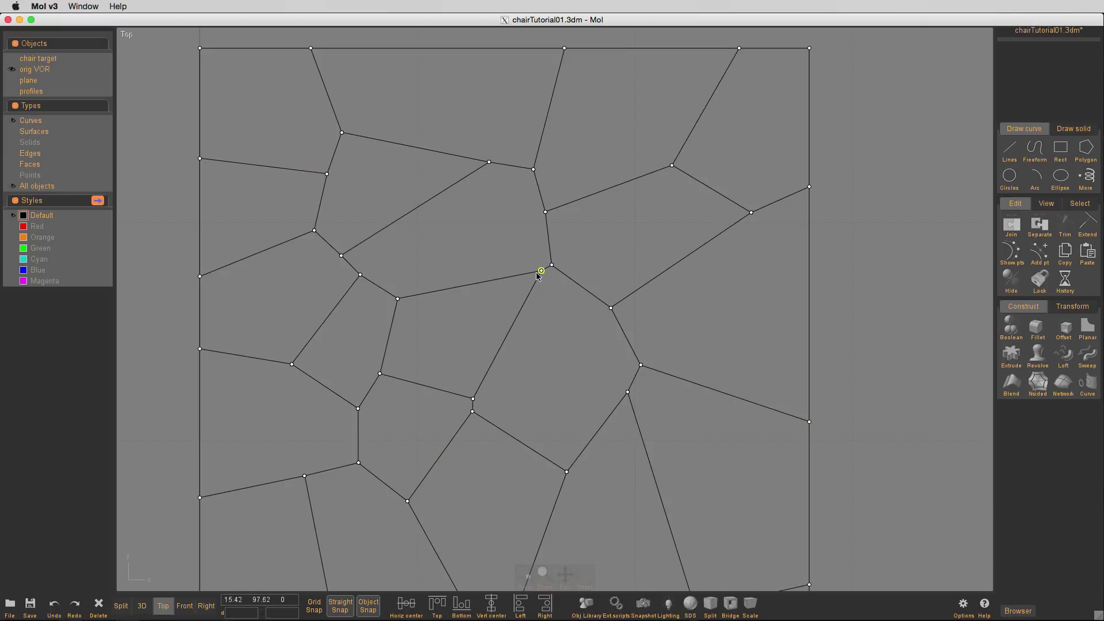
left_click_drag(542, 271, 525, 301)
scroll(860, 283, "down", 2)
right_click_drag(665, 437, 652, 316)
scroll(599, 444, "up", 2)
scroll(602, 431, "down", 1)
scroll(602, 433, "up", 1)
right_click_drag(602, 432, 602, 288)
left_click_drag(568, 235, 601, 258)
- Examine the rest of the Voronoi pattern for very short edges and check its flatness in the Right view
scroll(545, 291, "down", 3)
scroll(544, 271, "down", 1)
right_click_drag(520, 326, 548, 202)
mouse_move(548, 305)
right_mouse_down()
mouse_move(533, 303)
mouse_move(566, 350)
mouse_move(543, 317)
right_mouse_up()
scroll(826, 449, "down", 1)
right_click_drag(826, 449, 715, 345)
scroll(708, 439, "down", 1)
scroll(697, 435, "up", 3)
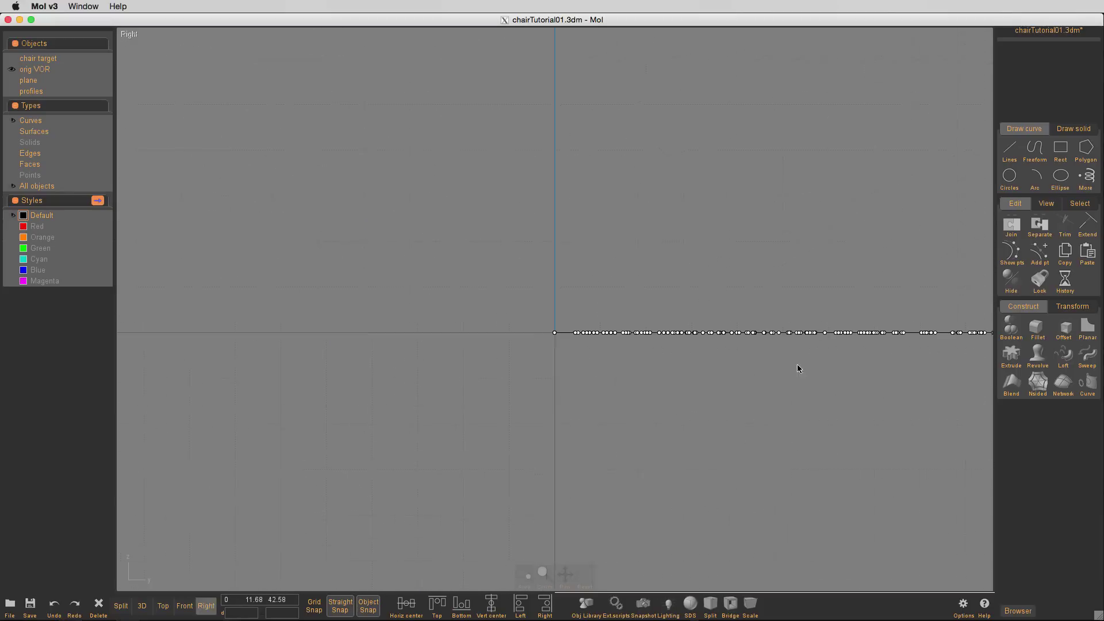
key("r")
key("t")
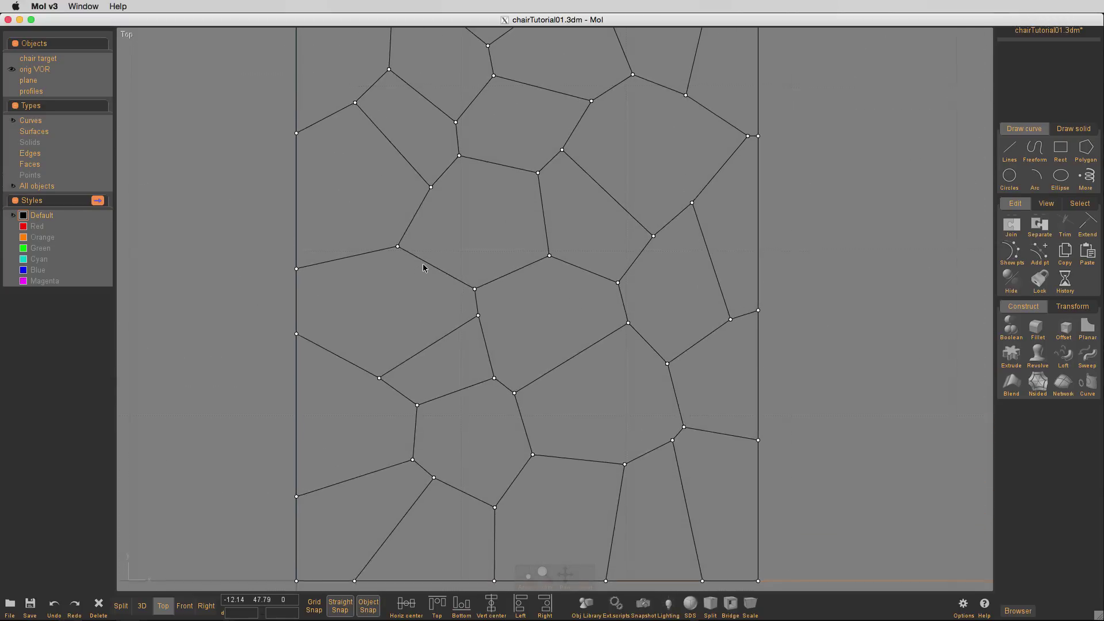
- Lengthen the short edge near the pattern's lower right corner by moving its lower vertex farther down
left_click_drag(679, 392, 671, 411)
left_click(647, 383)
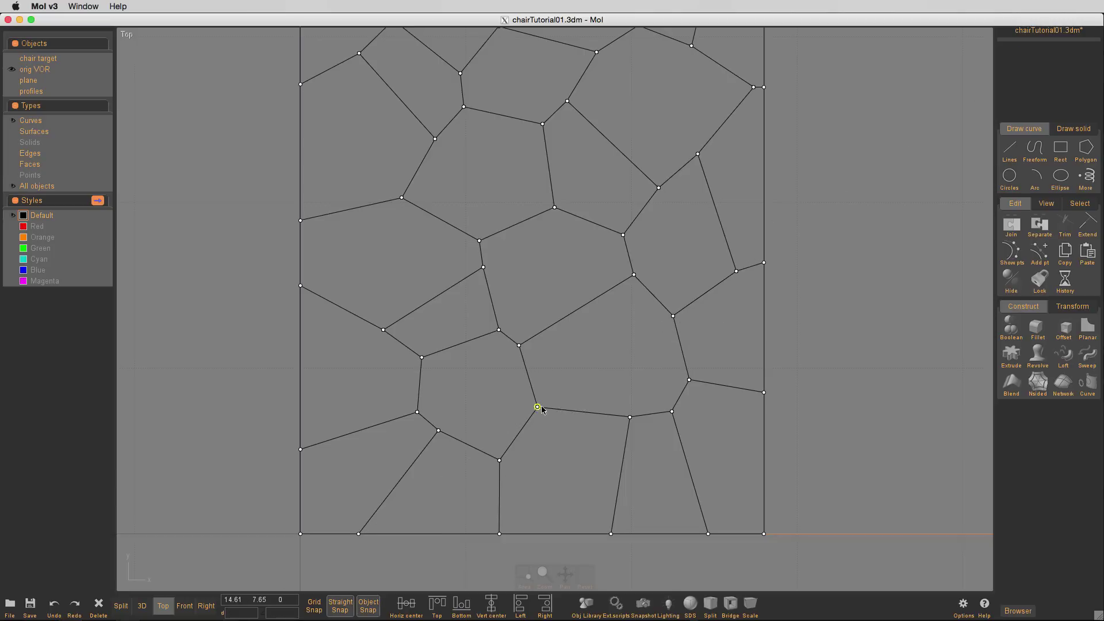
right_click(625, 399)
left_click(630, 417)
left_click(634, 274)
key("Escape")
left_click(636, 362)
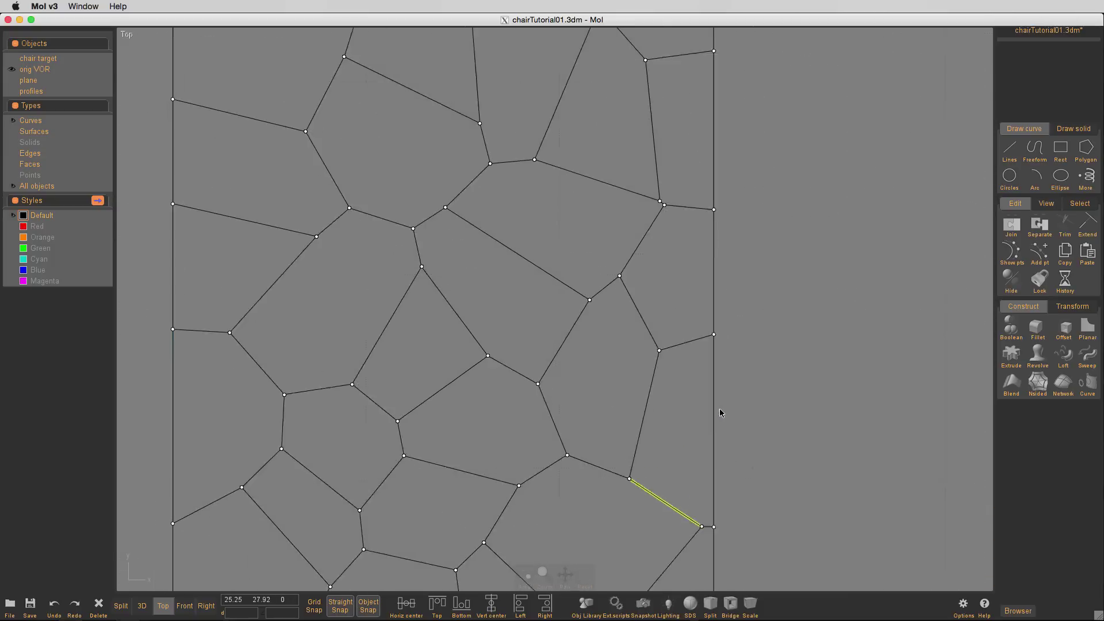
- Try to remove the tiny edge at the right border by merging its junction's line ends onto the border vertex
left_click_drag(629, 450, 658, 437)
left_click(630, 451)
scroll(631, 459, "up", 4)
key("Delete")
key("super+z")
left_click_drag(627, 383, 657, 438)
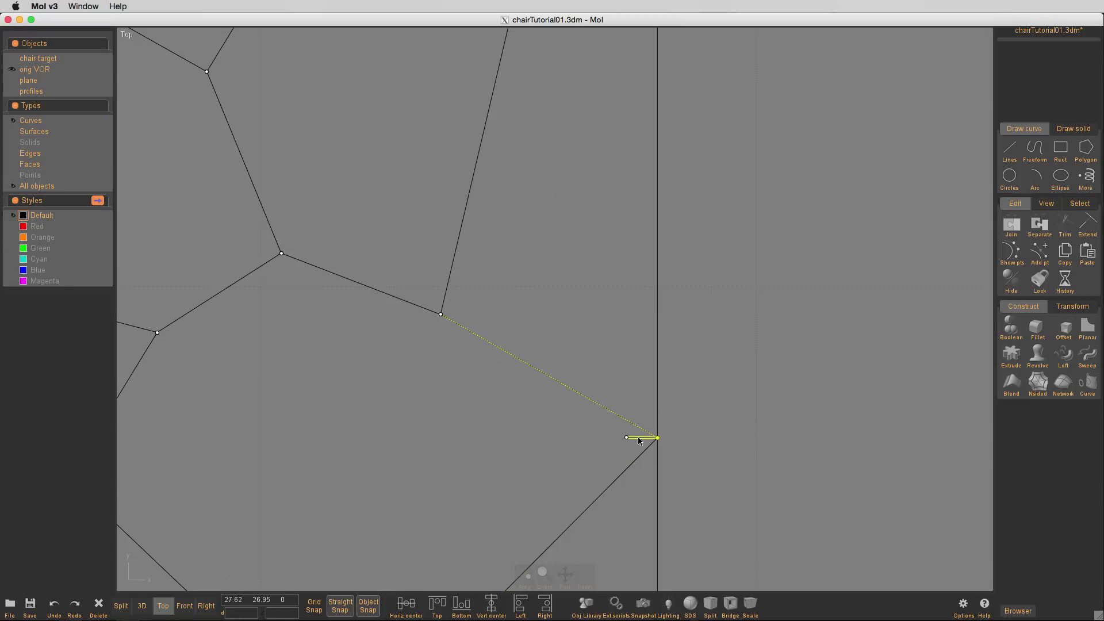
key("Escape")
key("super+z")
key("super+z")
- Move the three line ends of the junction beside the right border inward to one common point, lengthening the tiny edge
left_click_drag(626, 437, 570, 438)
left_click_drag(631, 462, 570, 438)
left_click_drag(627, 383, 569, 438)
- Move one vertex of the next short edge near the right border up and inward, and look over the adjusted pattern
scroll(578, 412, "down", 3)
scroll(578, 412, "down", 3)
scroll(580, 397, "up", 5)
left_click_drag(566, 447, 550, 403)
scroll(584, 407, "down", 1)
scroll(584, 411, "up", 8)
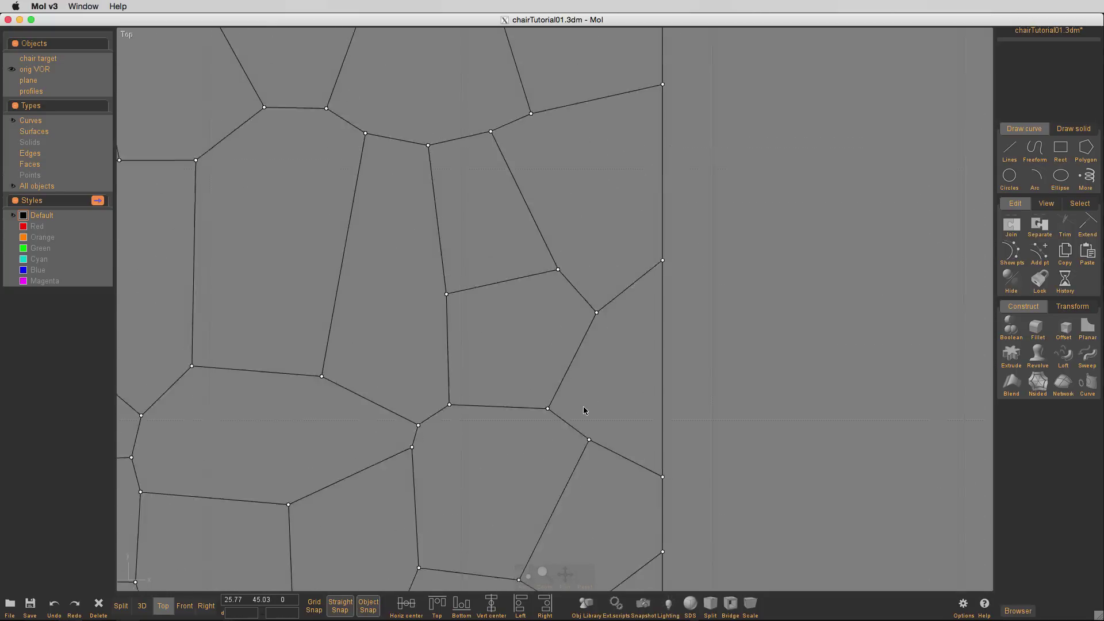
scroll(583, 410, "down", 4)
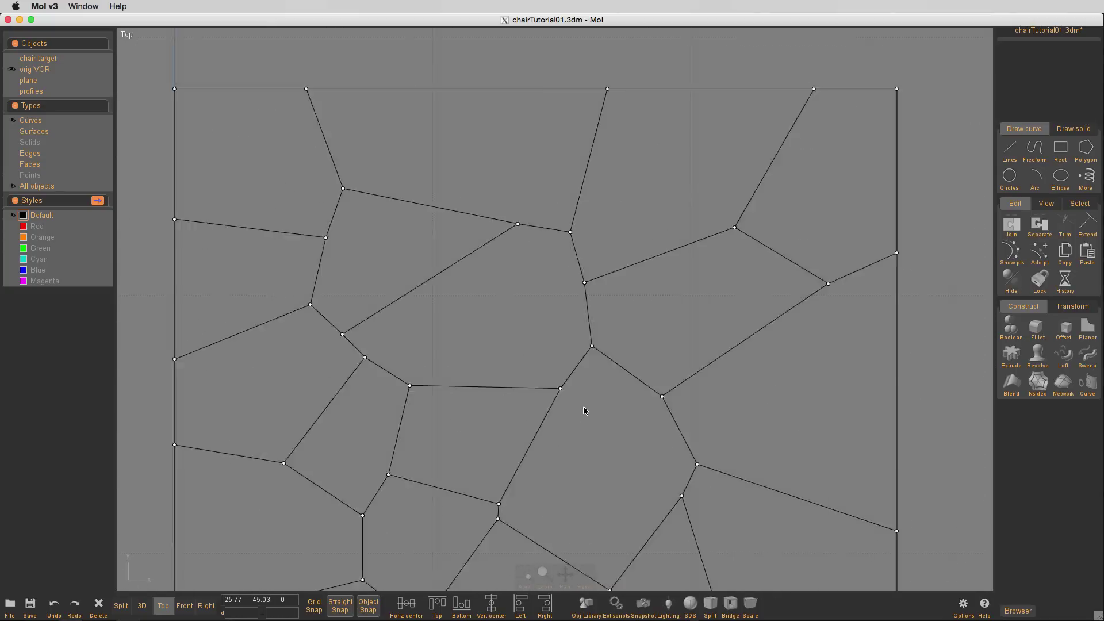
scroll(584, 410, "up", 4)
scroll(583, 408, "down", 8)
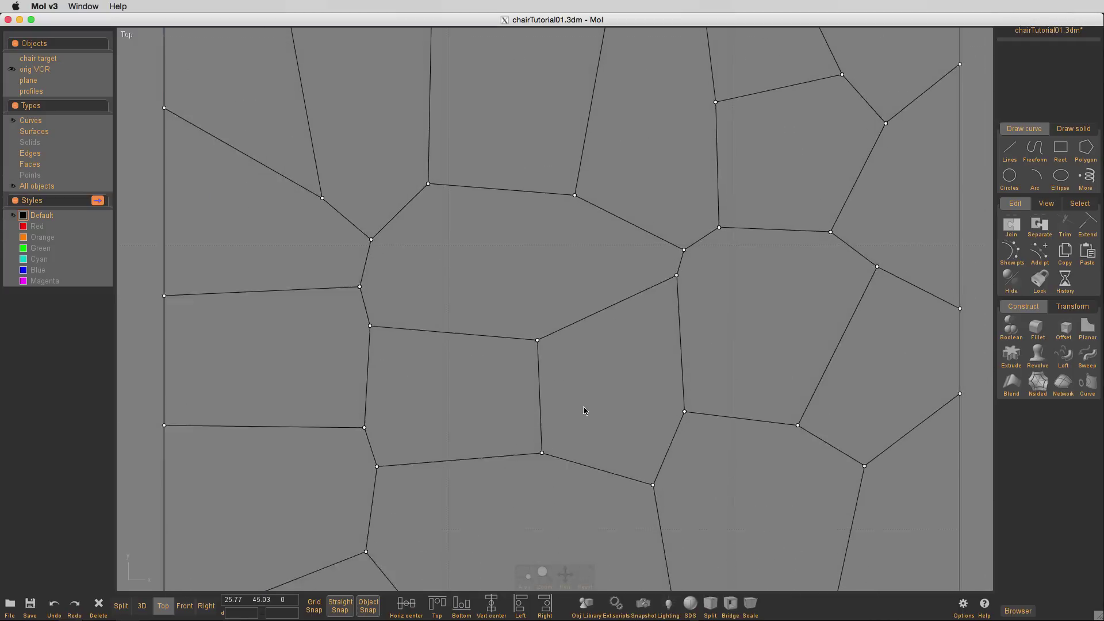
- Select all curves of the cleaned-up Voronoi pattern
scroll(583, 407, "down", 8)
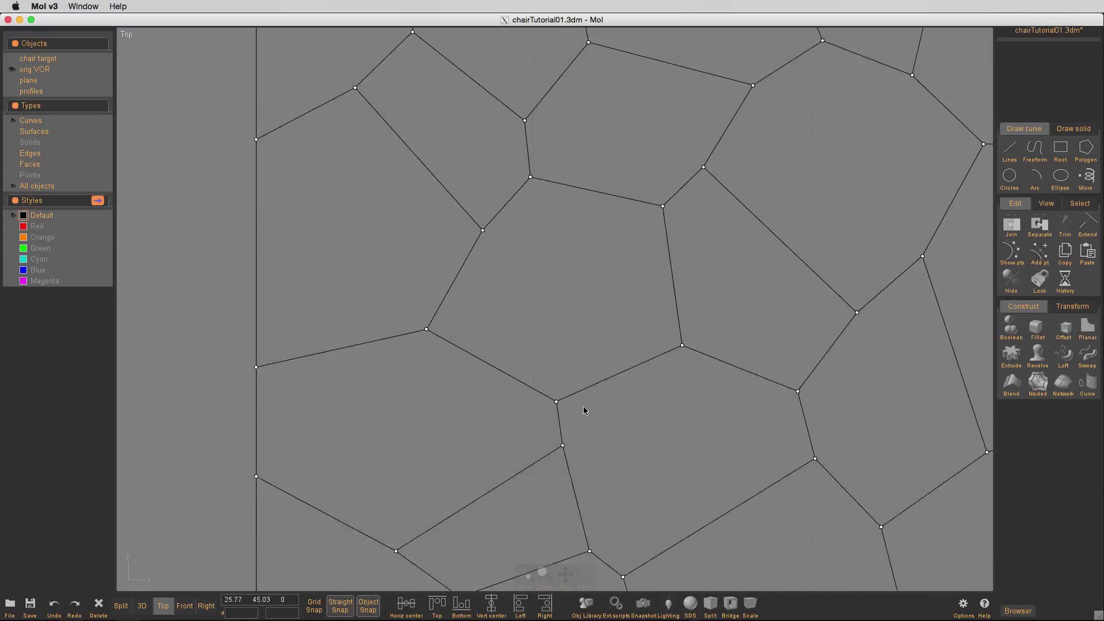
scroll(621, 519, "down", 6)
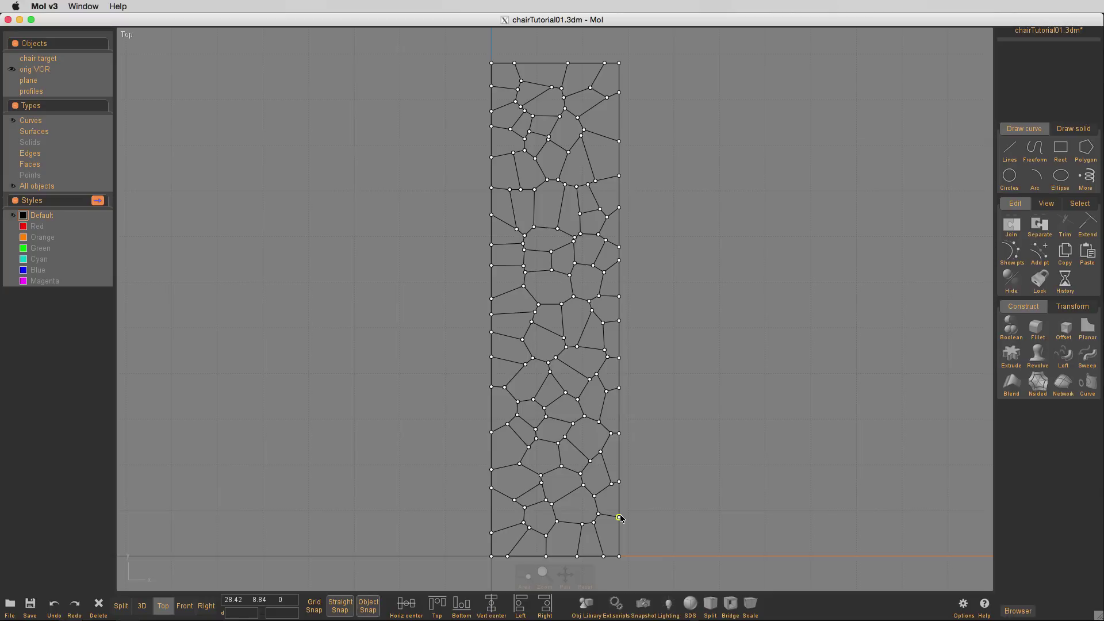
key("ctrl+a")
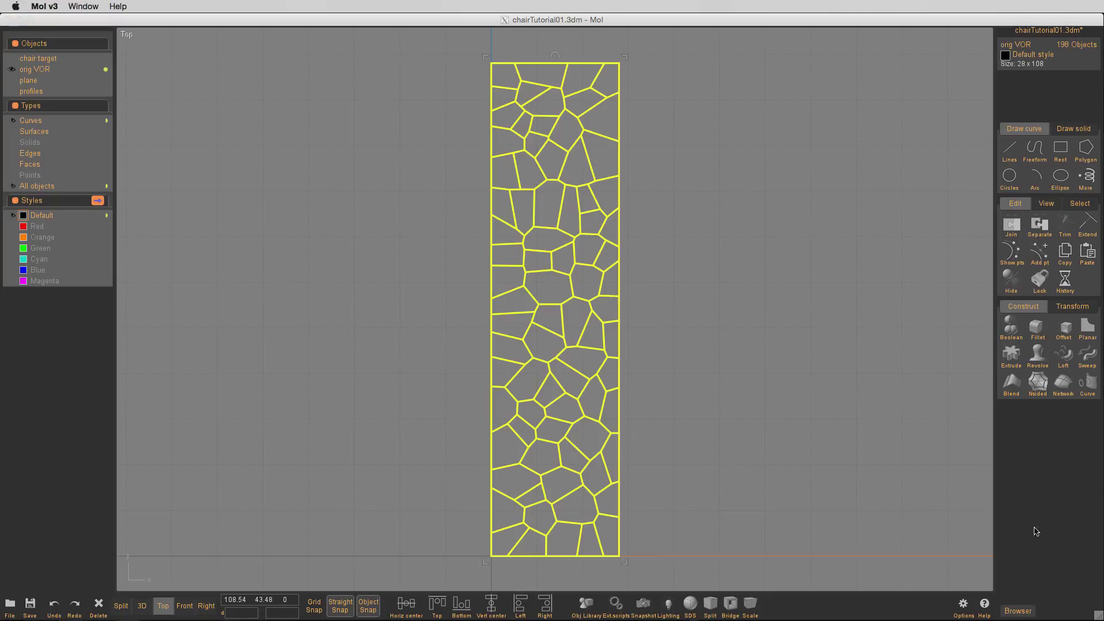
- Look up the shortcut for copying geometry to the clipboard in AI format in the shortcut key options
left_click(964, 605)
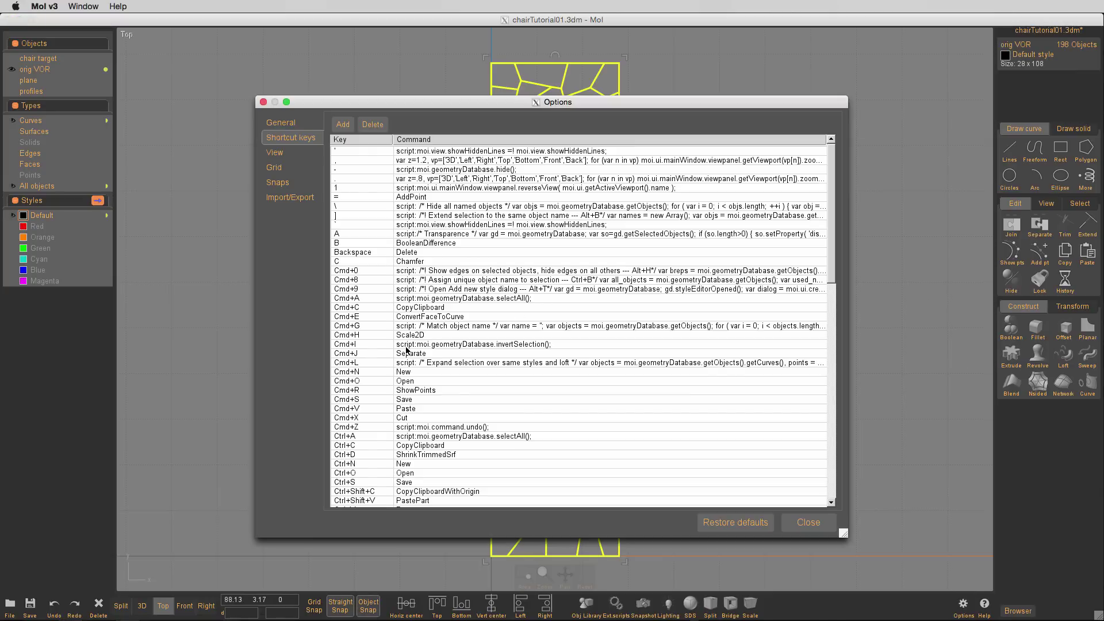
scroll(407, 348, "down", 3)
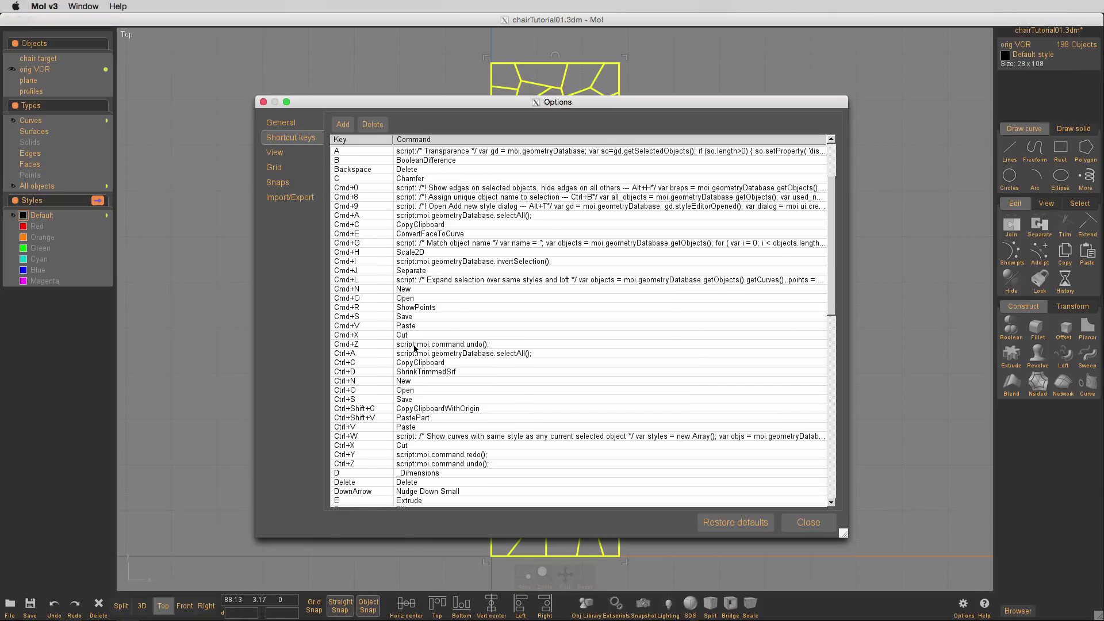
scroll(414, 348, "down", 2)
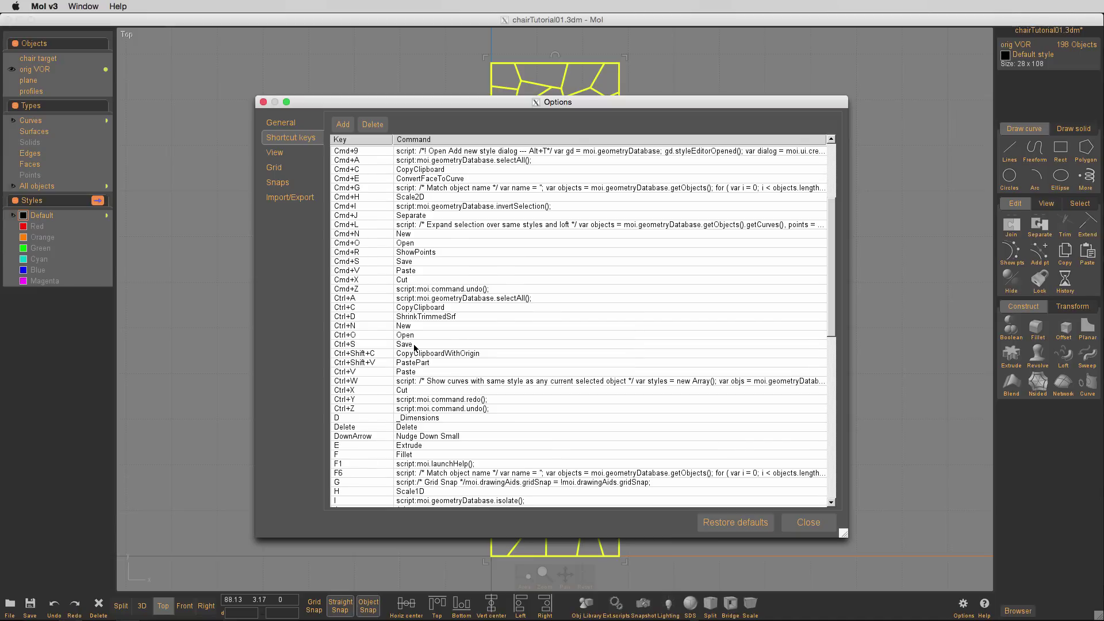
scroll(420, 347, "down", 10)
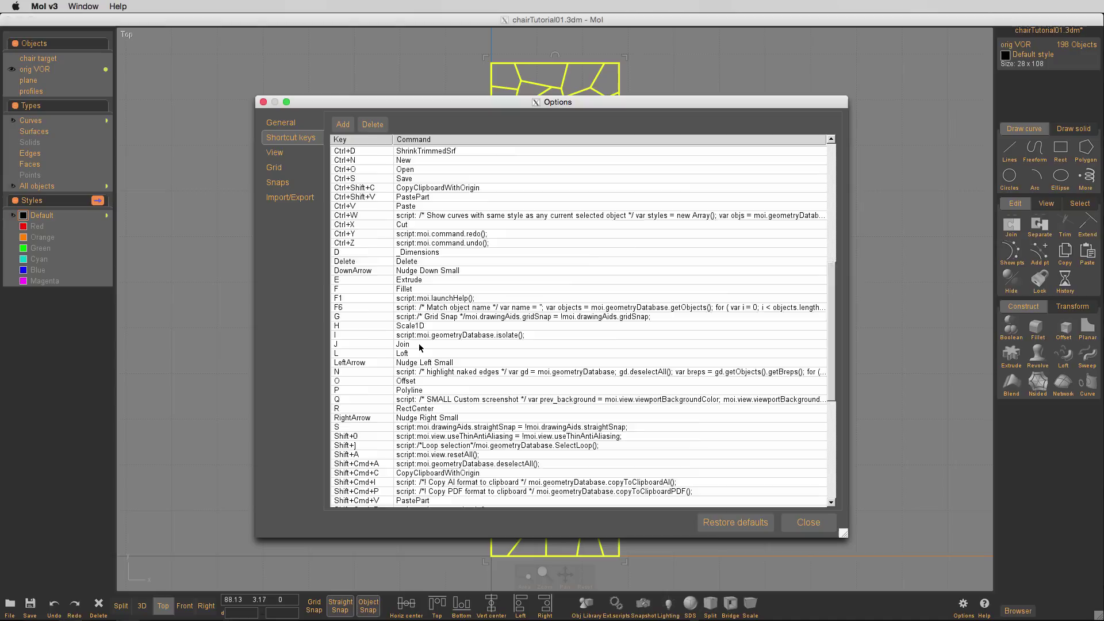
left_click(445, 373)
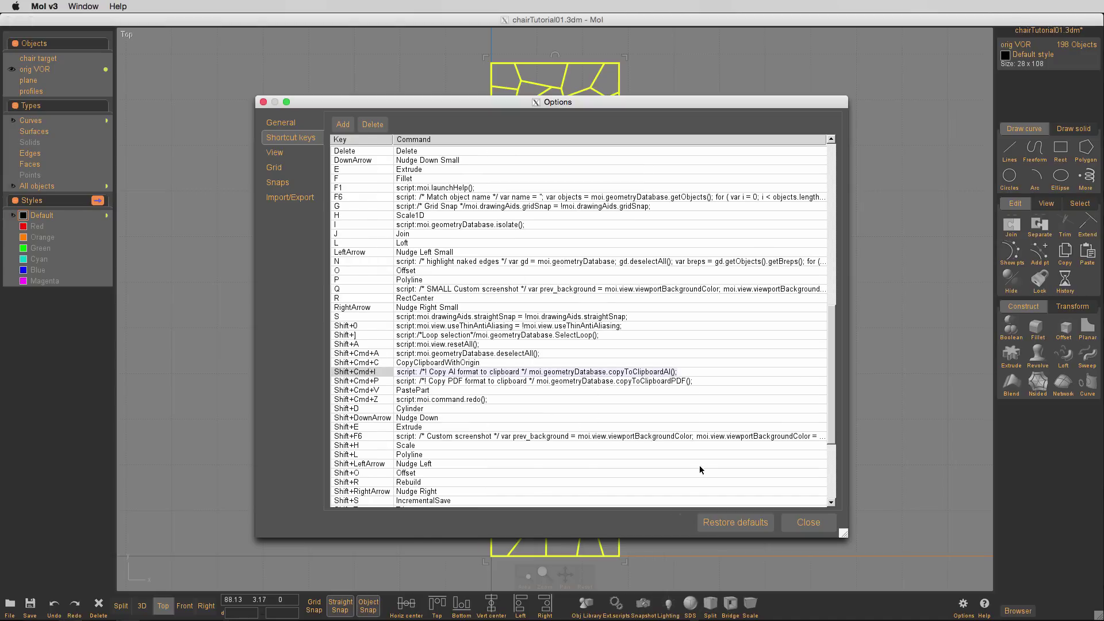
left_click(808, 522)
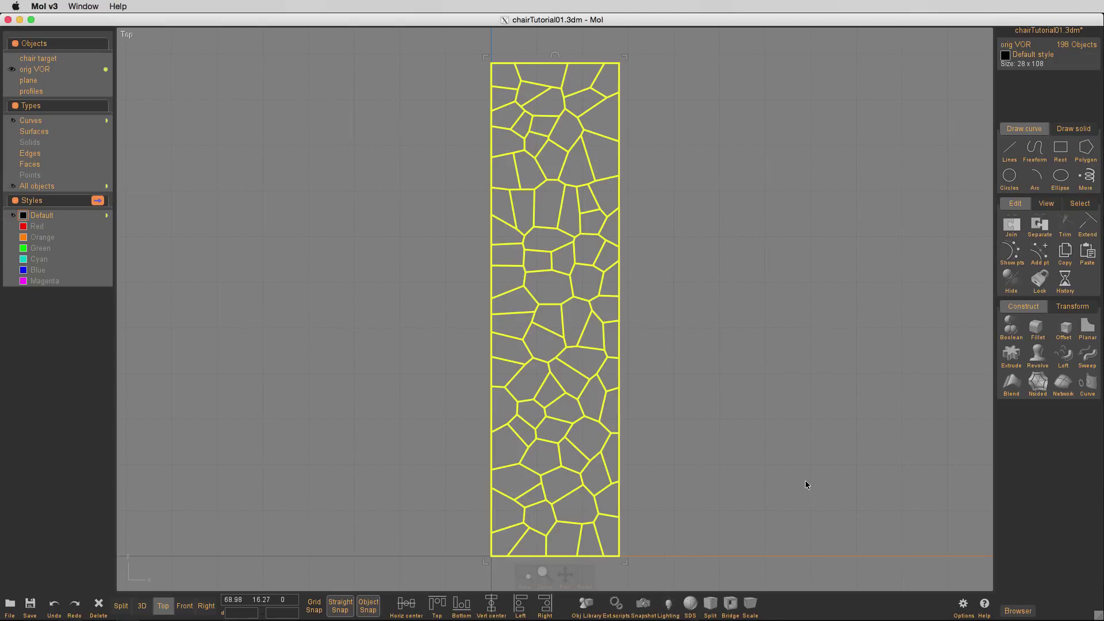
- Copy the selected pattern to the clipboard in AI format with the Top projection view and Fit to page scale
key("shift+super+i")
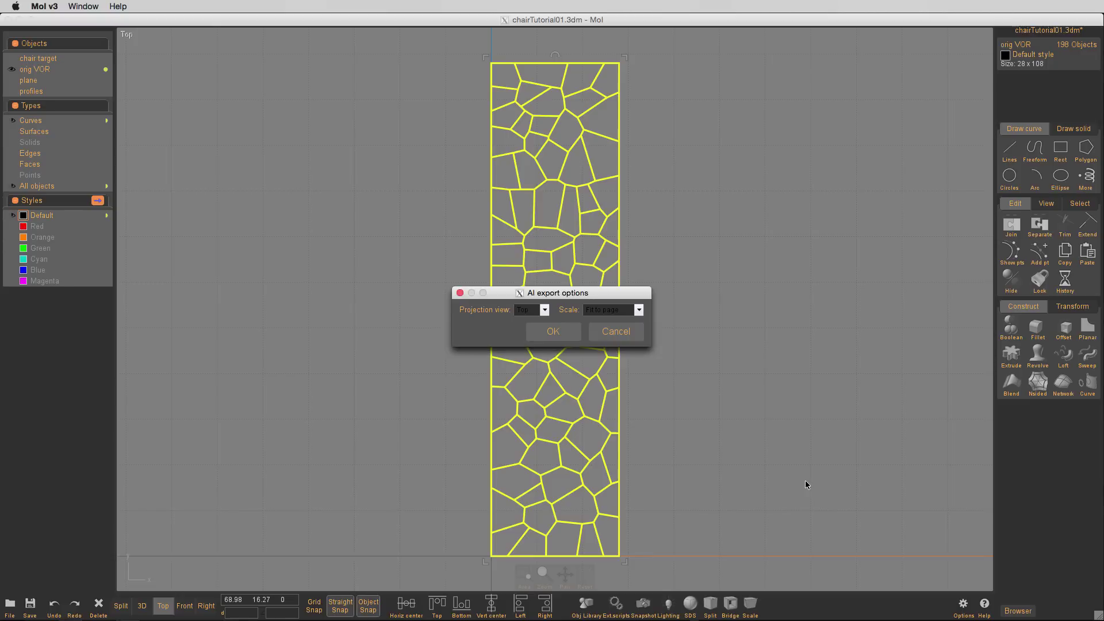
left_click(538, 310)
left_click(525, 321)
left_click(606, 312)
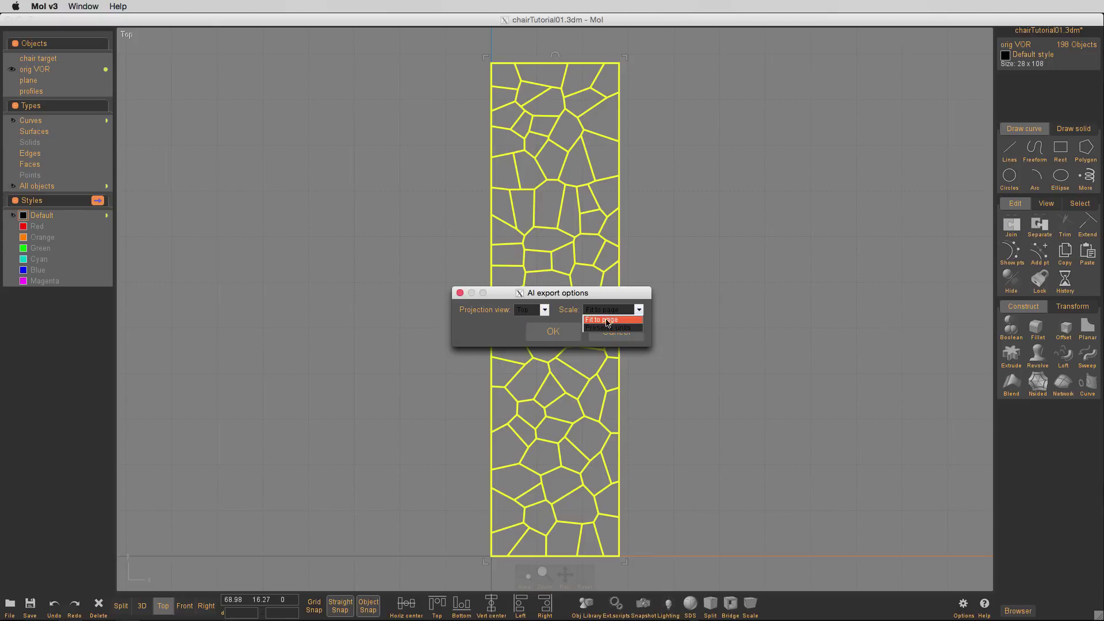
left_click(606, 320)
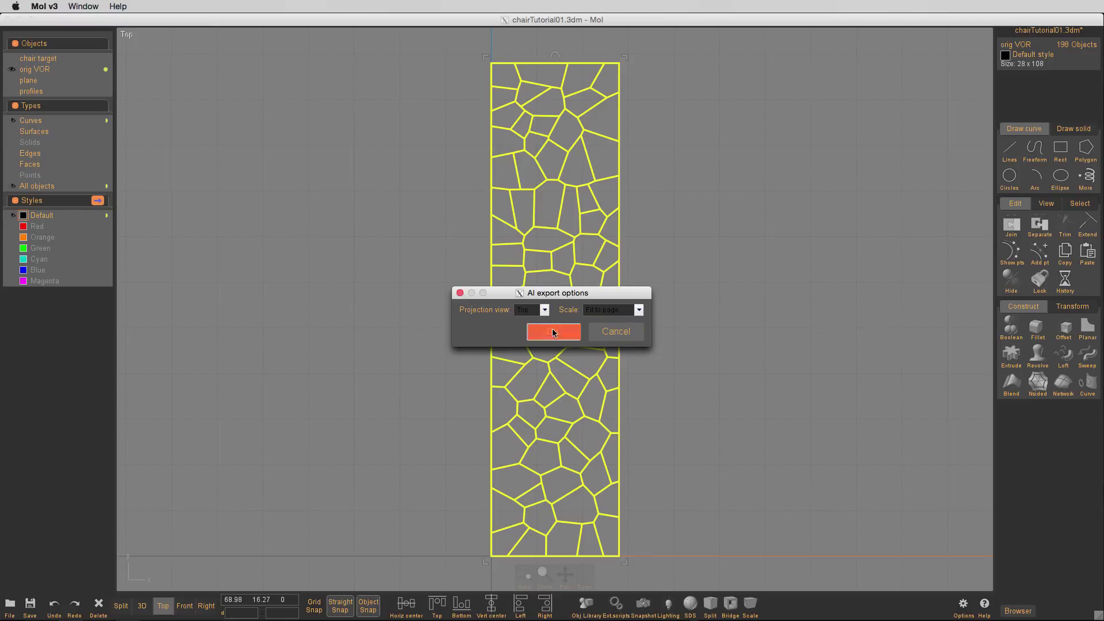
left_click(553, 332)
- Switch to Illustrator, paste the pattern onto the blank artboard and move it up to about X 303 pt, Y 390 pt
key("super+Tab")
key("super+Tab")
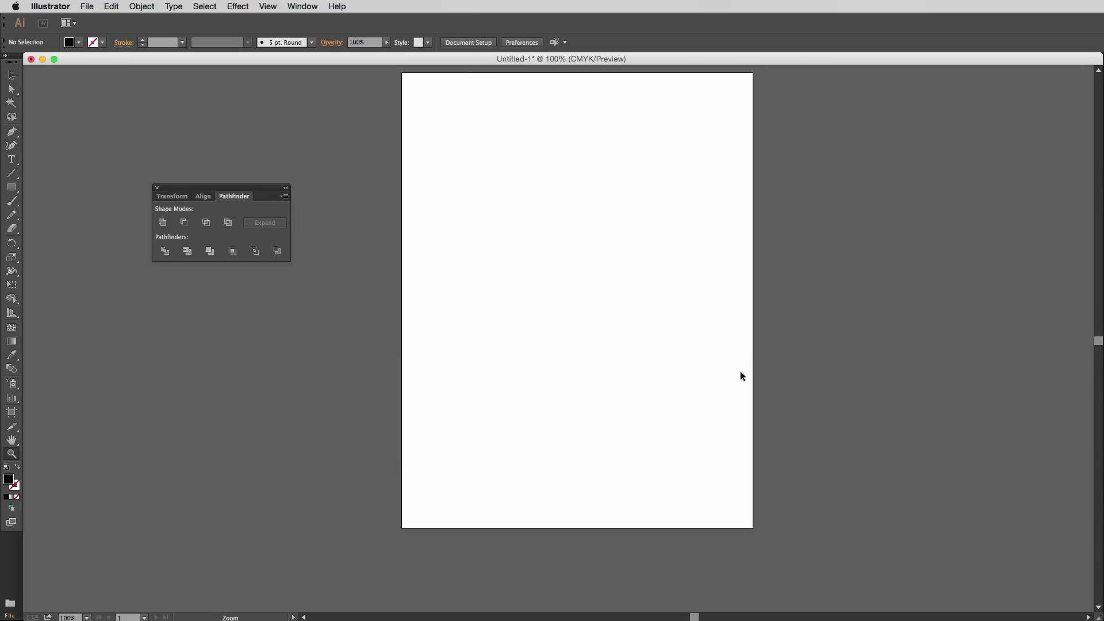
key("super+v")
key("v")
left_click_drag(614, 376, 632, 335)
left_click(680, 334)
- Set the stroke weight of all pattern paths to 5 pt
key("super+a")
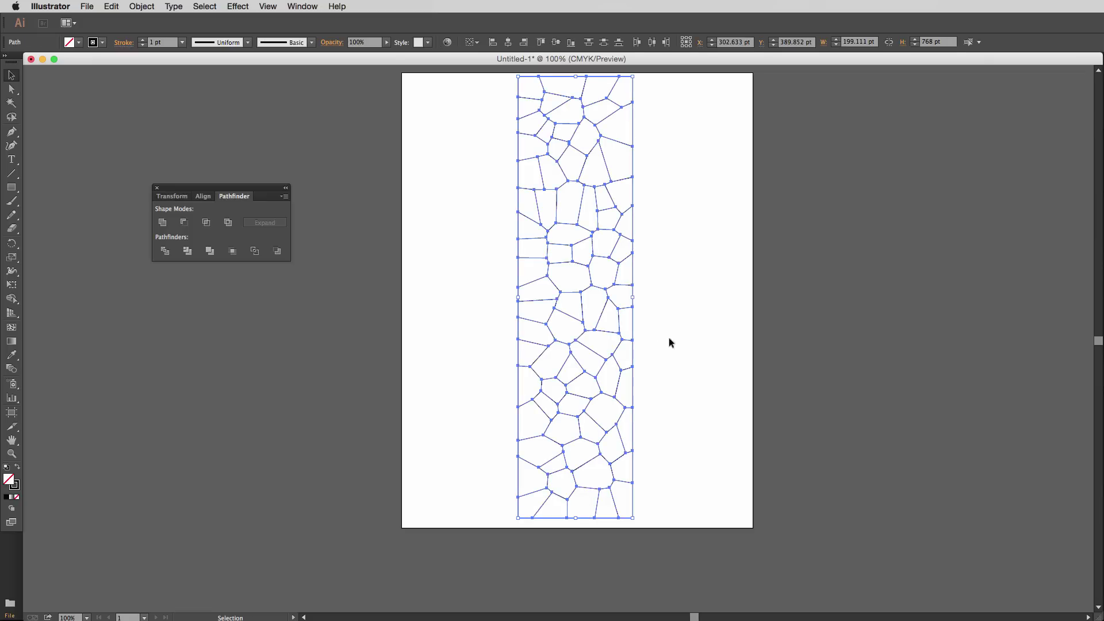
left_click(143, 40)
left_click(143, 40)
left_click(142, 41)
left_click(143, 40)
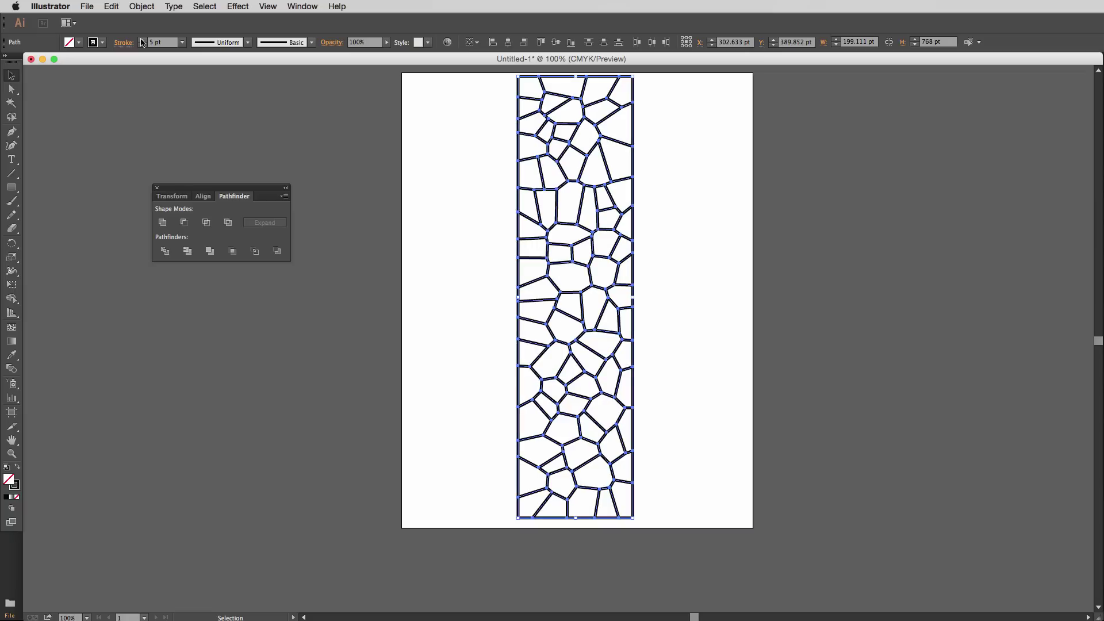
- Convert the selected strokes to filled shapes with Outline Stroke and unite them into one compound path
left_click(142, 7)
mouse_move(219, 224)
left_click(298, 254)
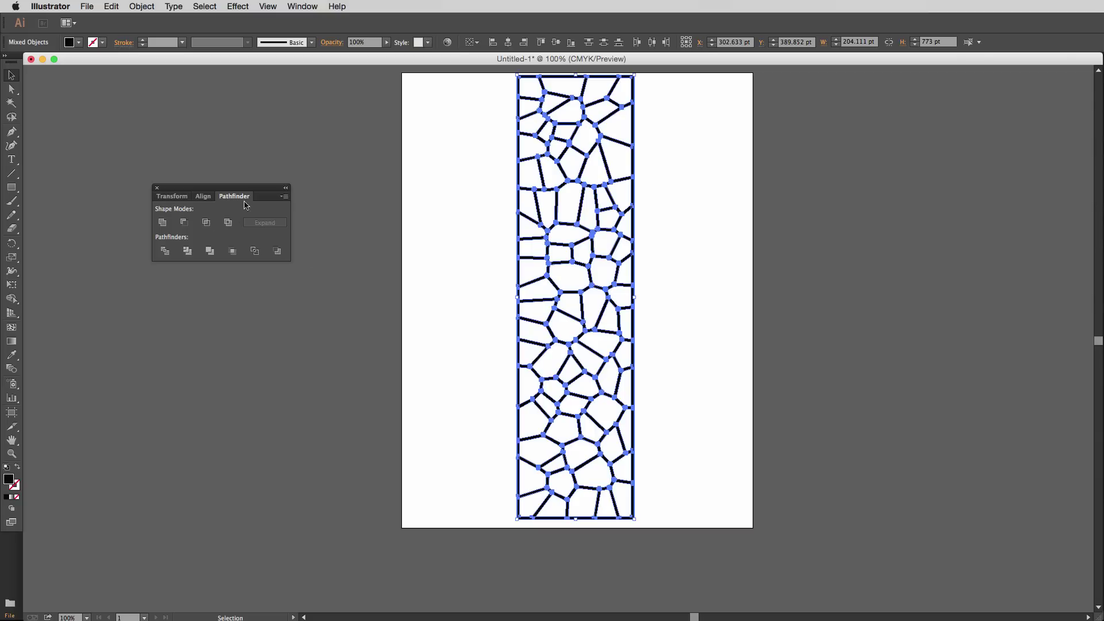
left_click(163, 223)
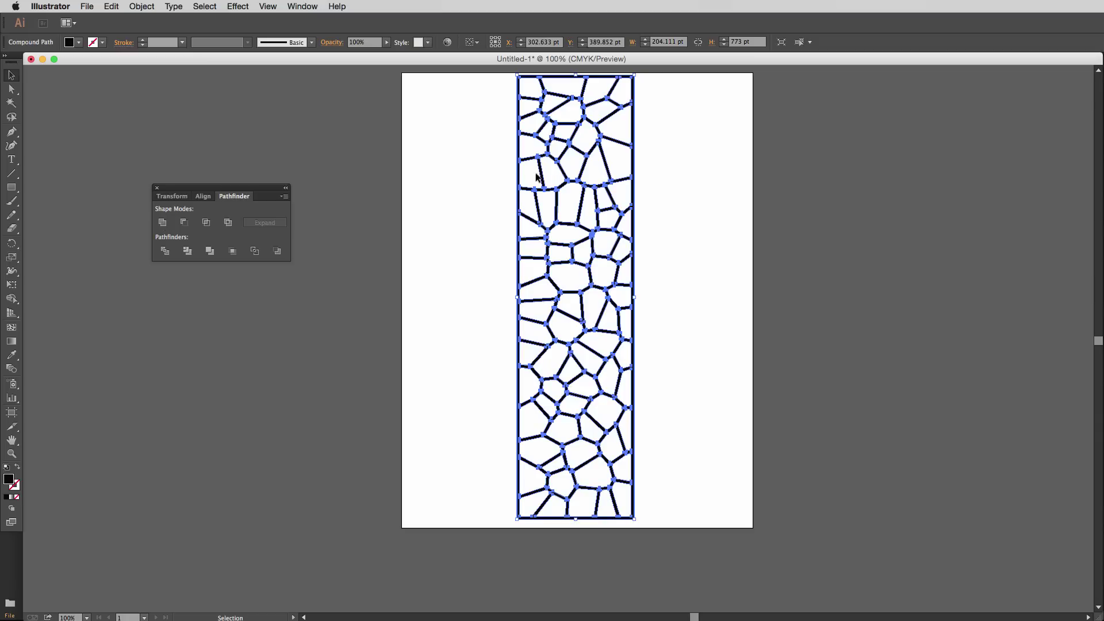
- Examine the united outlines and their junctions near the pattern's upper end at 400% magnification
scroll(534, 103, "up", 1)
key("super+plus")
key("super+plus")
key("super+plus")
left_click_drag(532, 99, 537, 234)
left_click(119, 98)
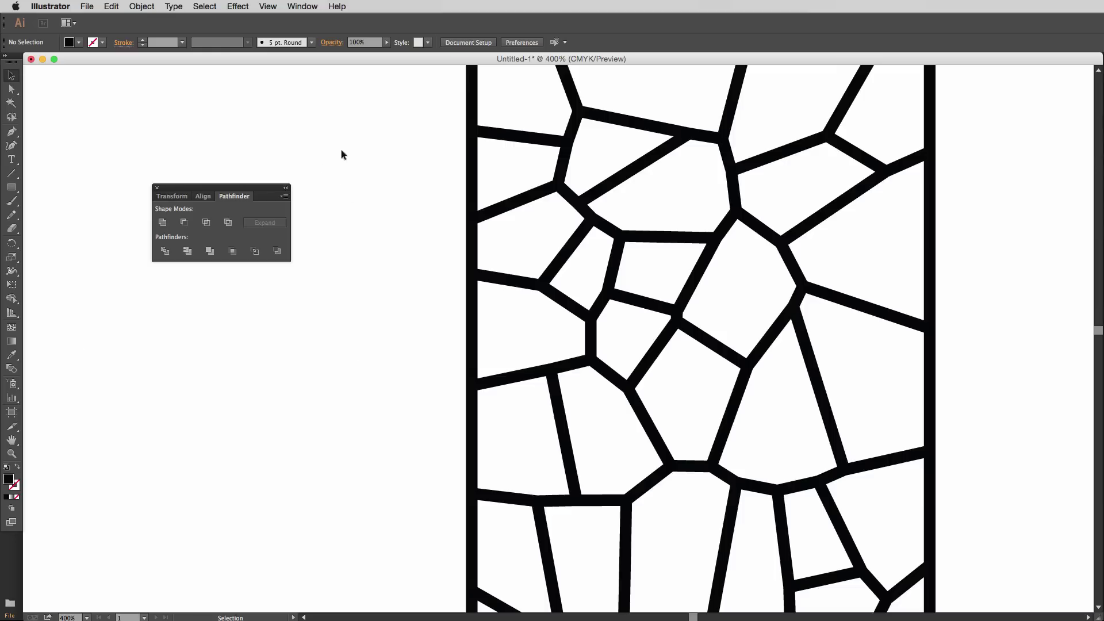
scroll(442, 186, "up", 2)
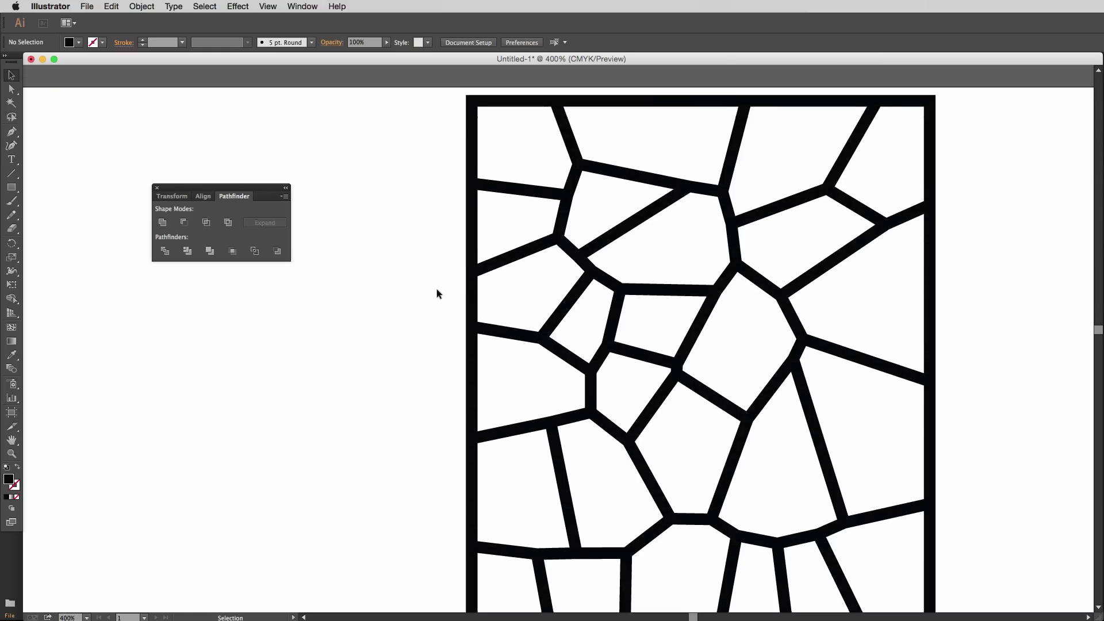
- Try Round Corners on the united pattern with a 0.01 pt radius, and undo back to the separate outlined shapes
key("super+a")
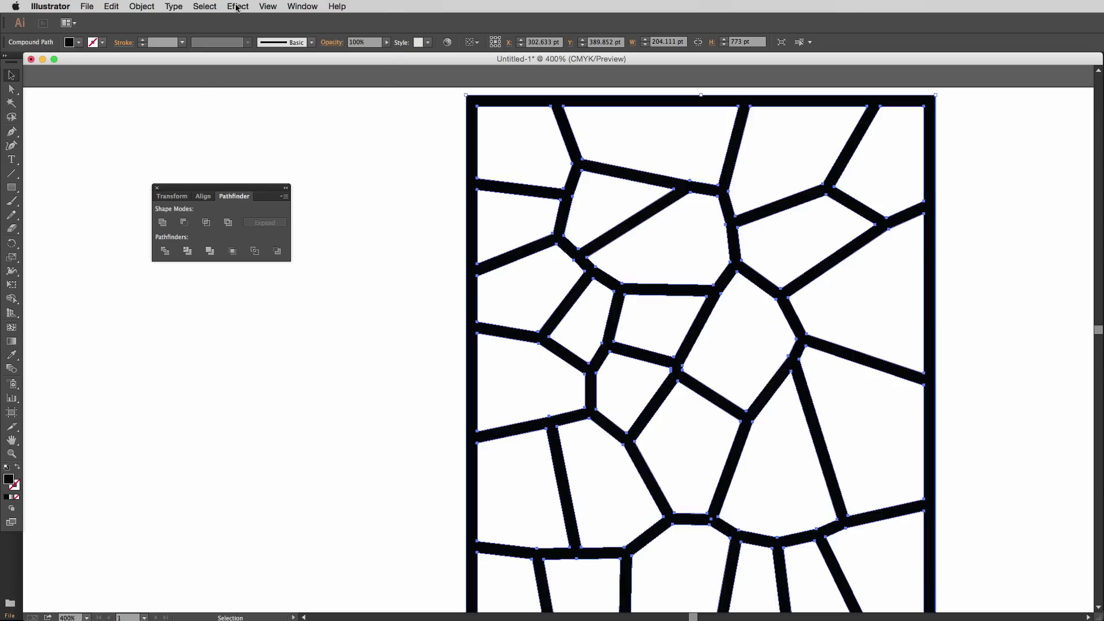
left_click(237, 6)
mouse_move(270, 155)
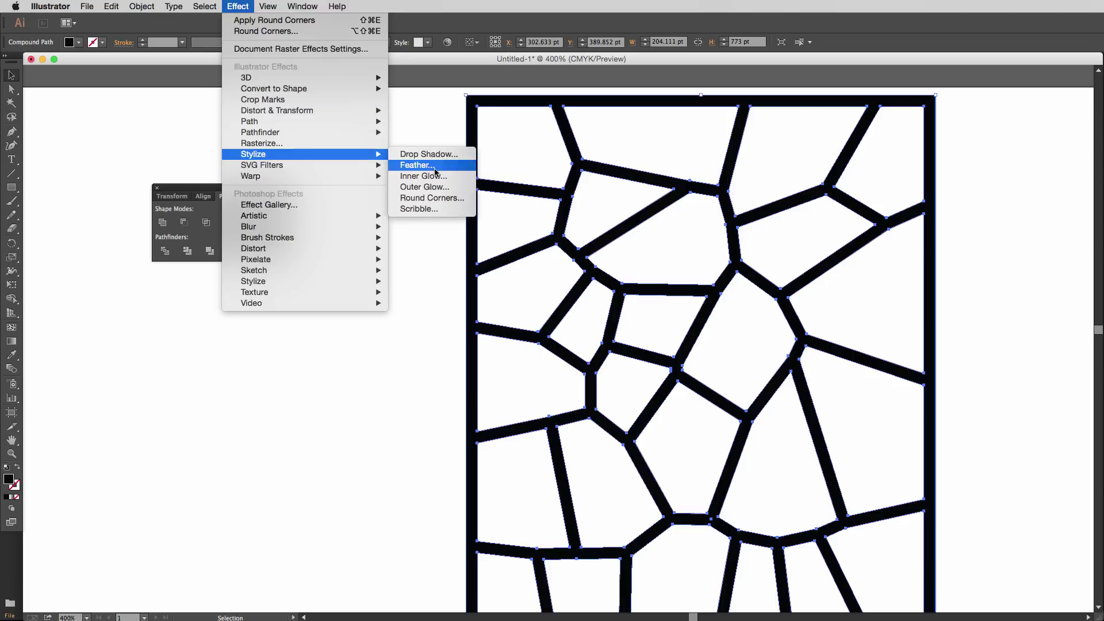
left_click(432, 199)
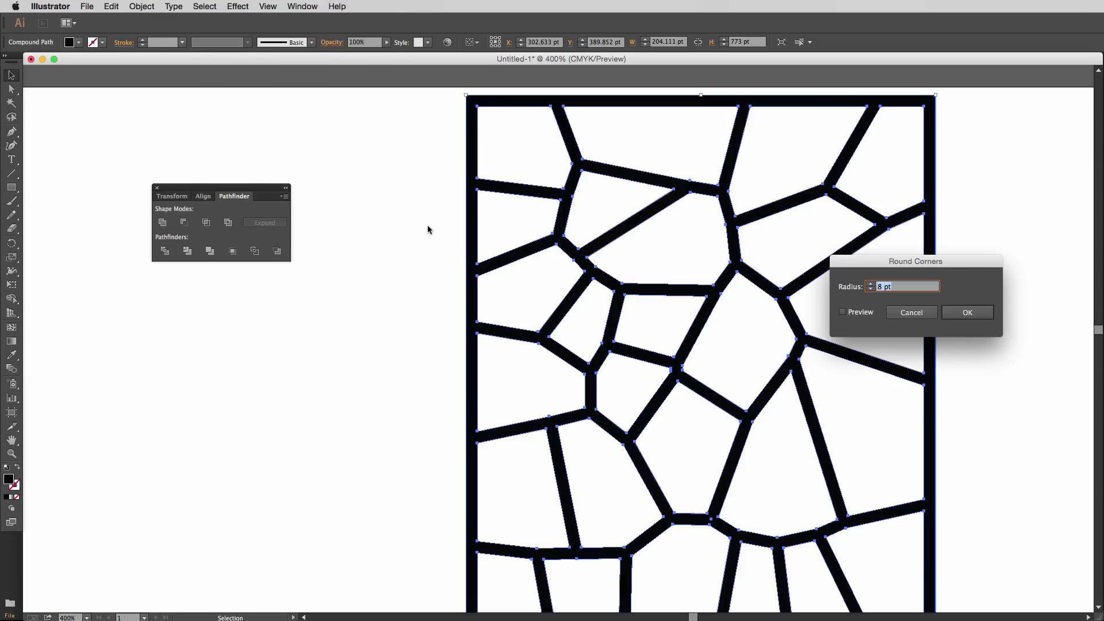
left_click(872, 289)
left_click(872, 289)
left_click(871, 288)
key("Return")
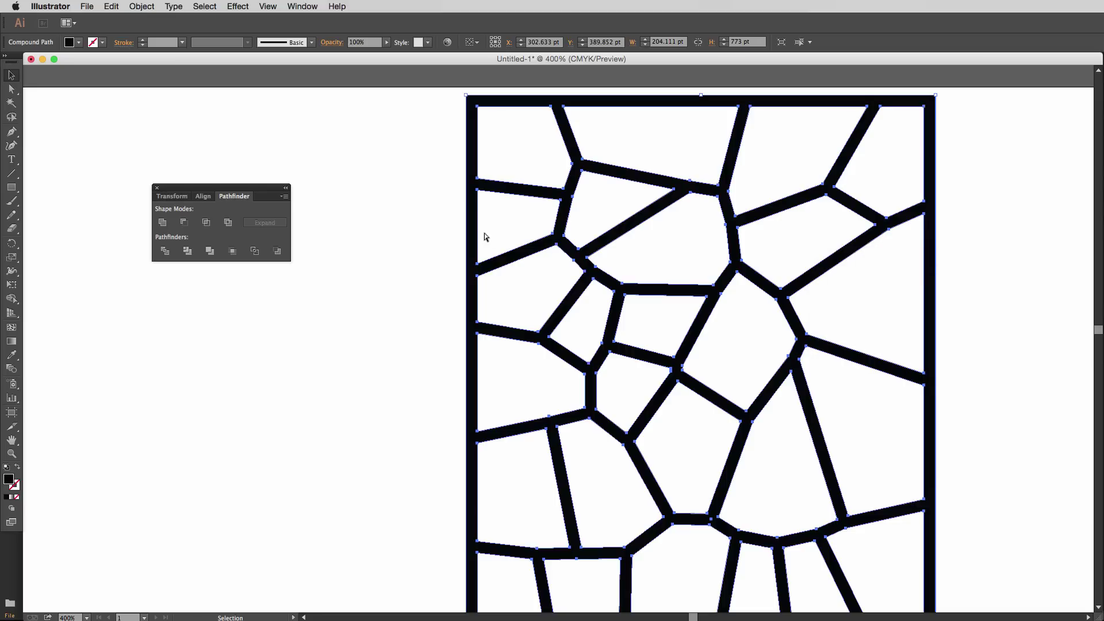
left_click(443, 206)
key("super+z")
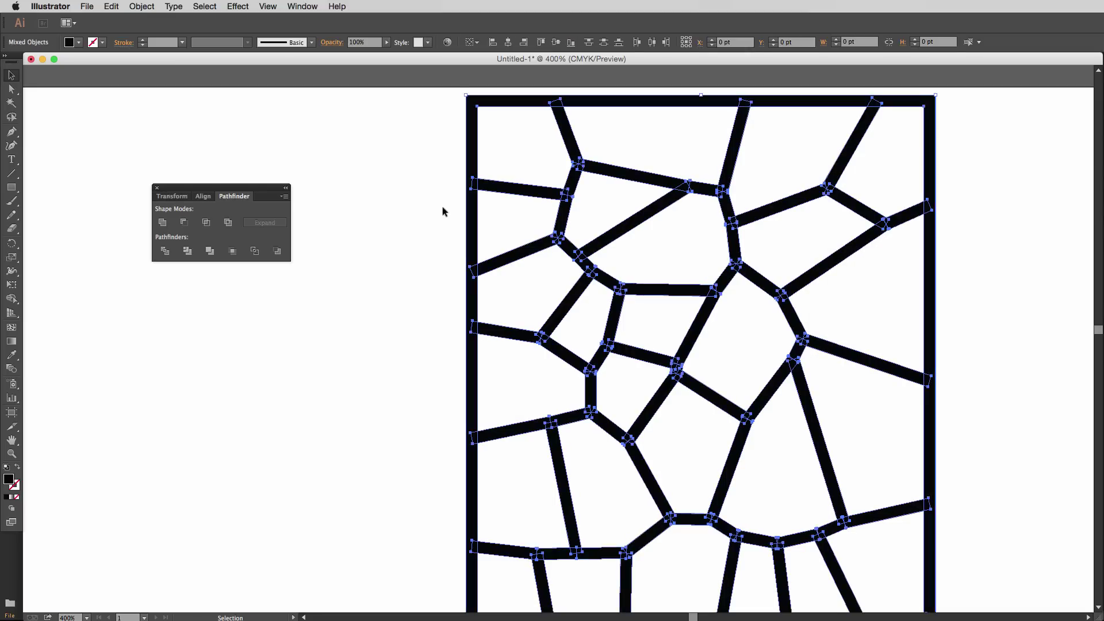
left_click(237, 6)
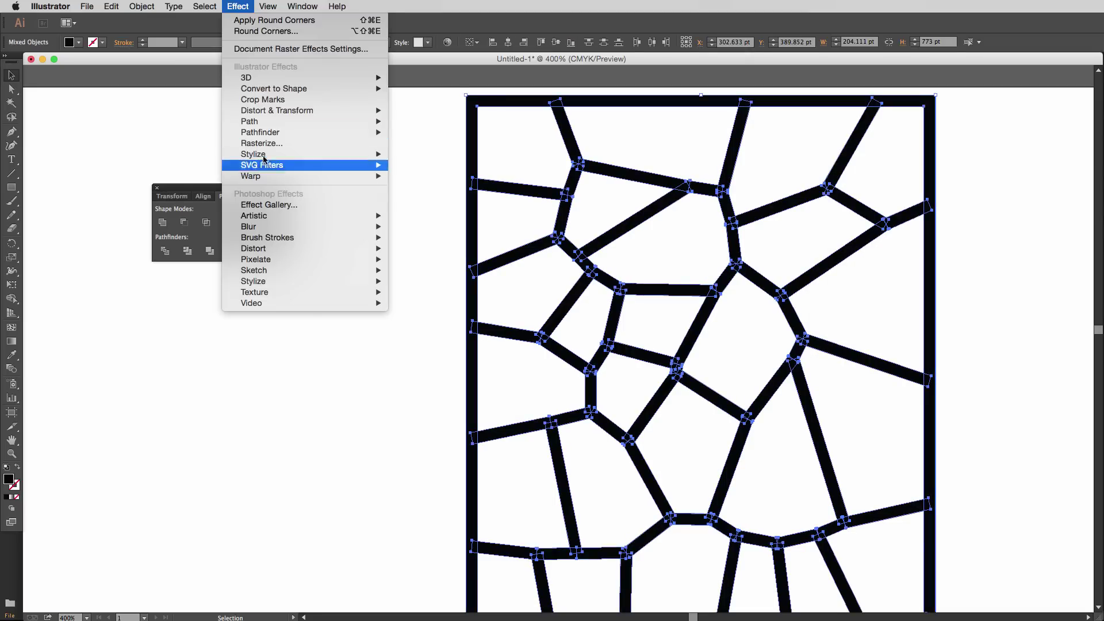
mouse_move(265, 136)
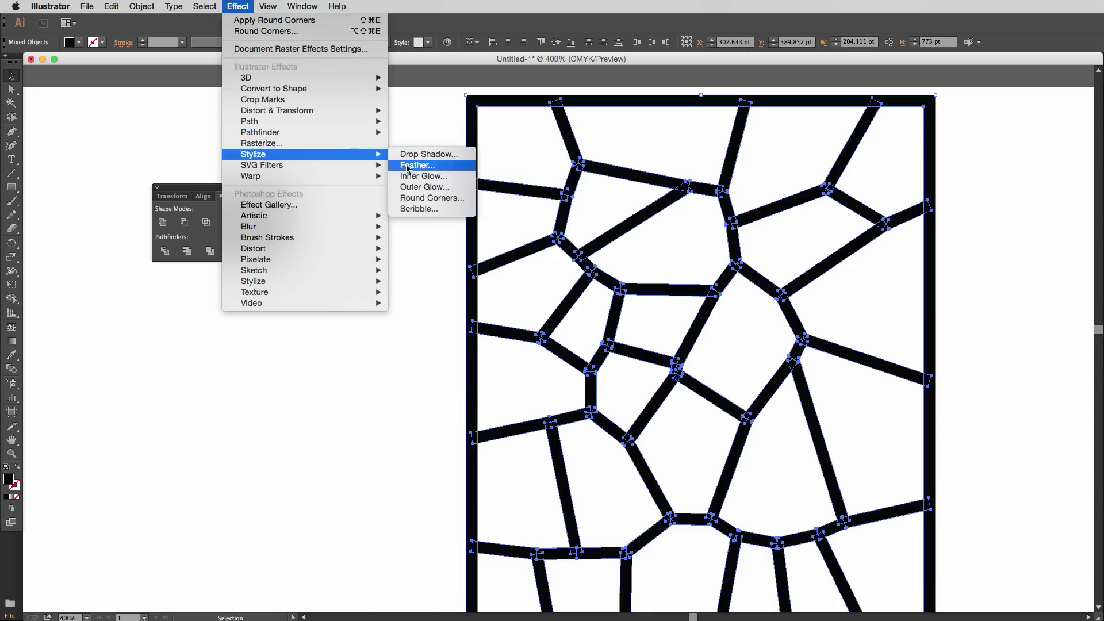
left_click(423, 198)
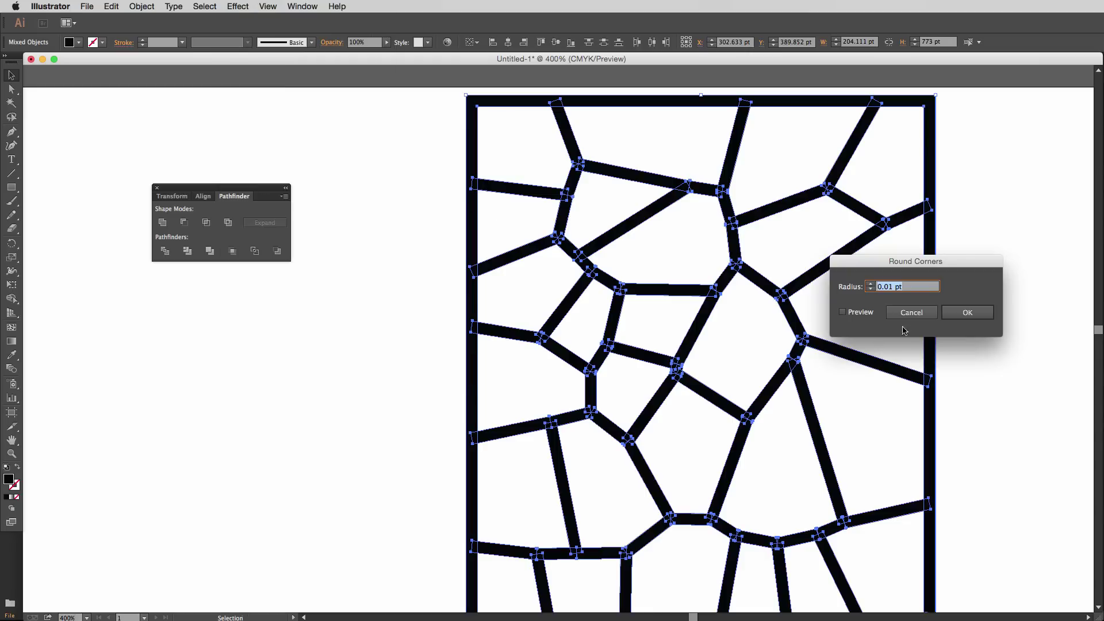
left_click(920, 312)
left_click(861, 358)
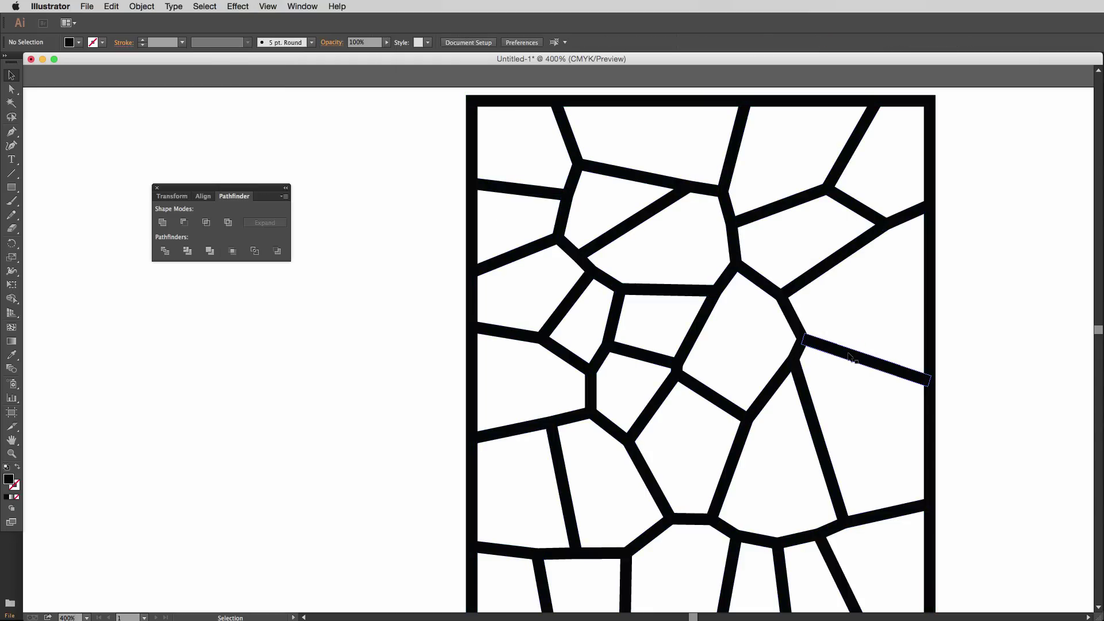
left_click(864, 301)
- Select all the outlined strokes and unite them into a single compound path again
key("super+a")
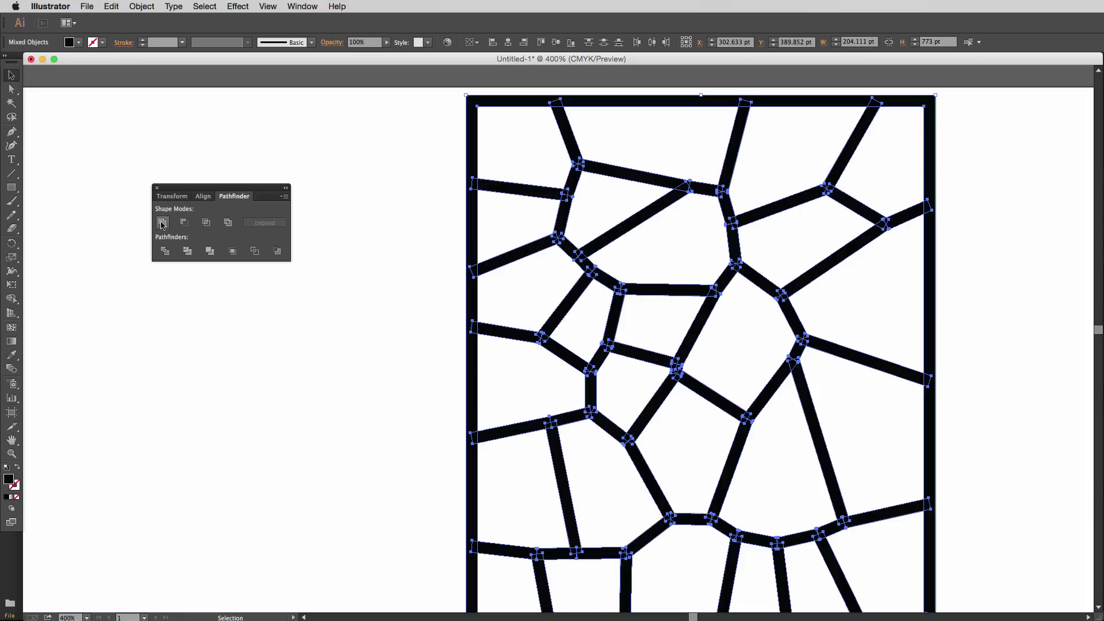
left_click(163, 222)
left_click(307, 292)
left_click(471, 317)
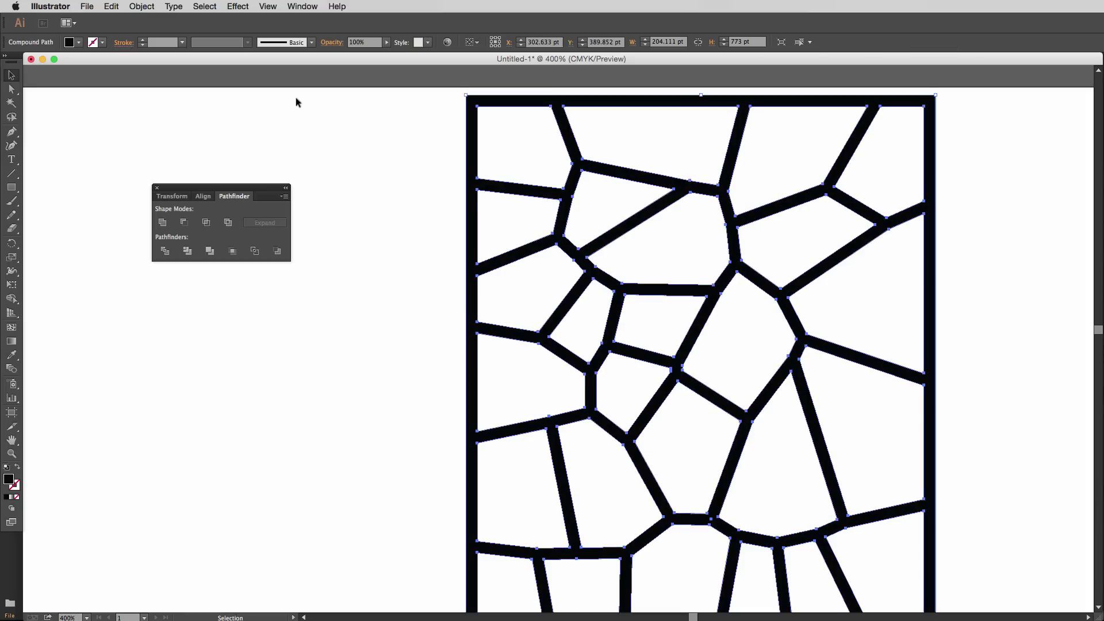
- Start the Round Corners effect on the united pattern with preview enabled and raise the radius to 12 pt
left_click(239, 7)
mouse_move(280, 153)
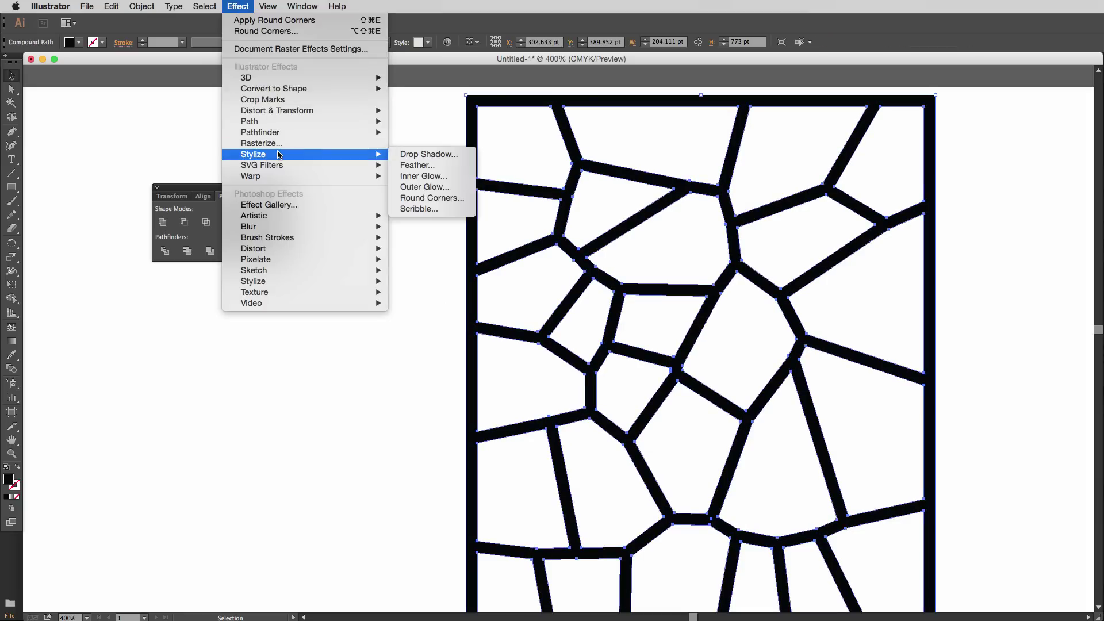
left_click(437, 201)
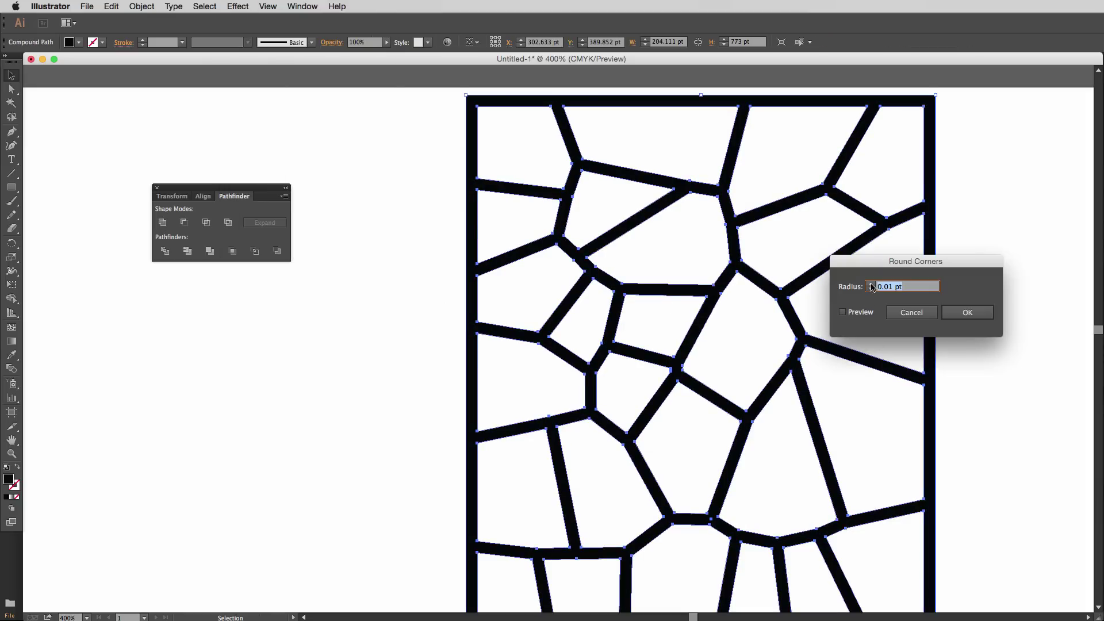
type("6 pt")
left_click(861, 313)
left_click(871, 284)
left_click(871, 284)
left_click(871, 284)
left_click(871, 284)
left_click(870, 284)
left_click(871, 286)
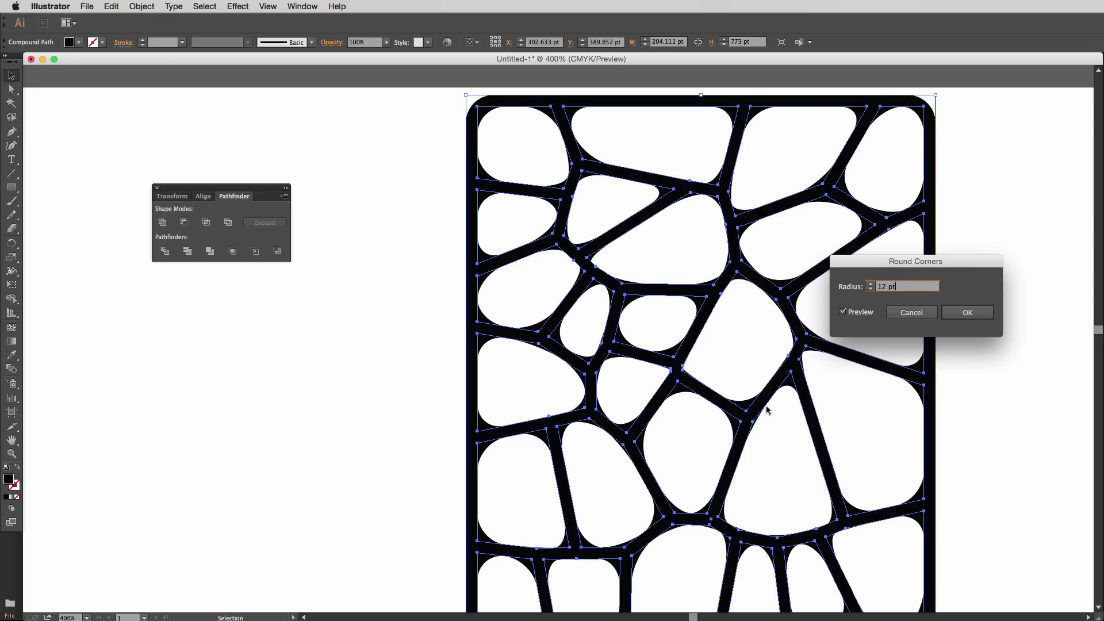
- Set the Round Corners radius to 6 pt and apply the effect to the united Voronoi pattern
left_click_drag(891, 265, 231, 366)
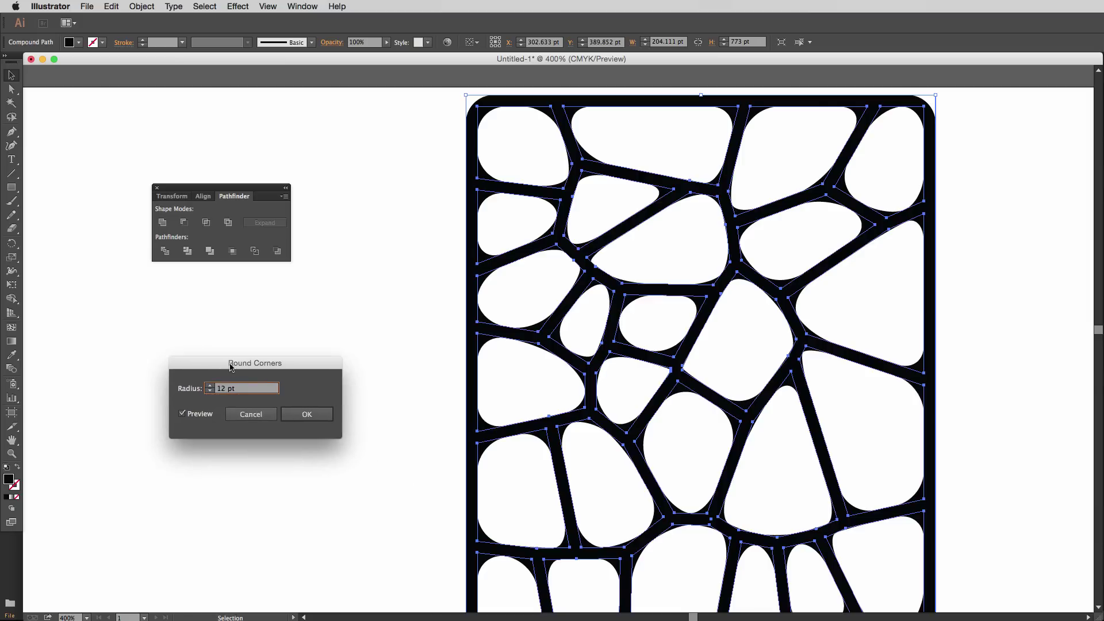
left_click(210, 386)
left_click(210, 386)
left_click(210, 386)
left_click(209, 386)
left_click(210, 386)
left_click(210, 386)
left_click(210, 386)
left_click(210, 386)
left_click(210, 391)
left_click(210, 391)
left_click(210, 391)
left_click(210, 391)
left_click(210, 391)
left_click(210, 391)
left_click(209, 391)
left_click(210, 391)
left_click(210, 391)
left_click(210, 391)
left_click(210, 391)
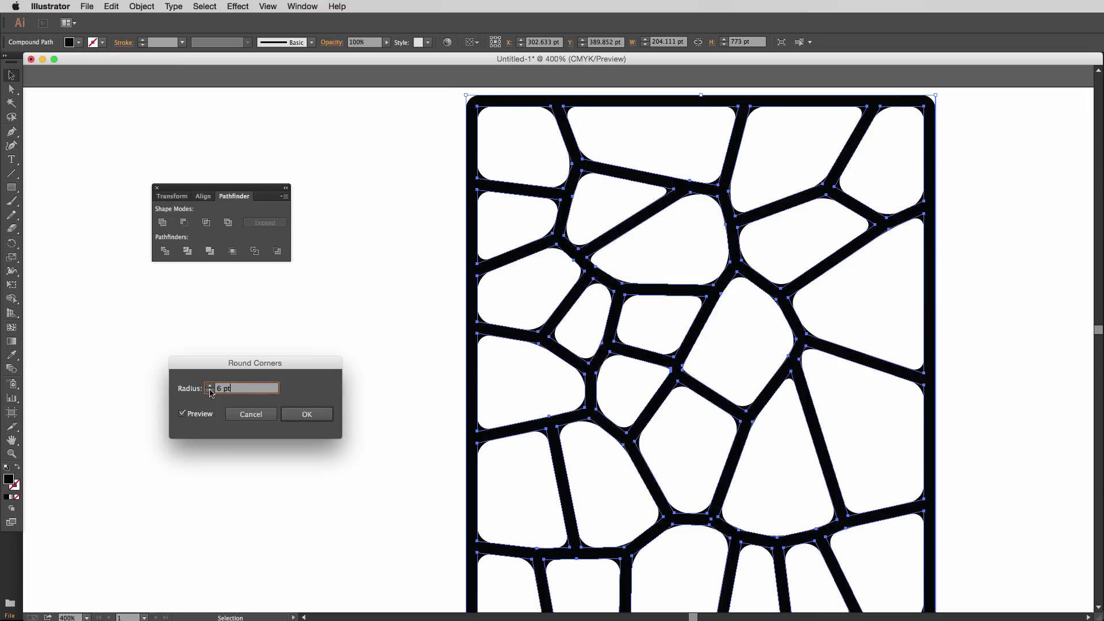
left_click(302, 415)
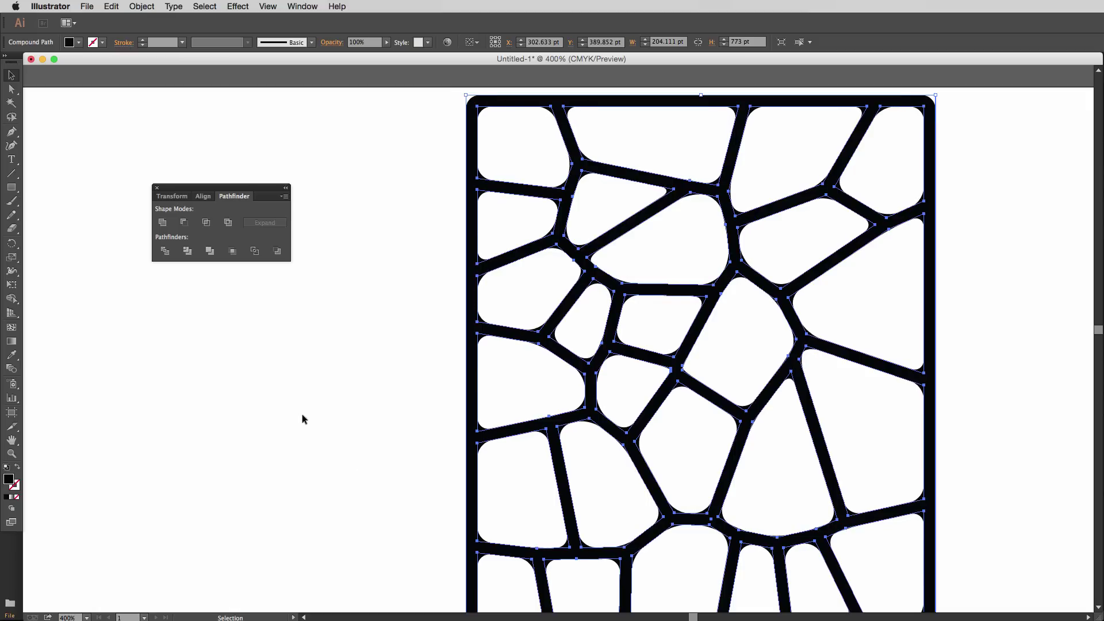
- Copy the rounded Voronoi pattern and switch to MoI
left_click(111, 6)
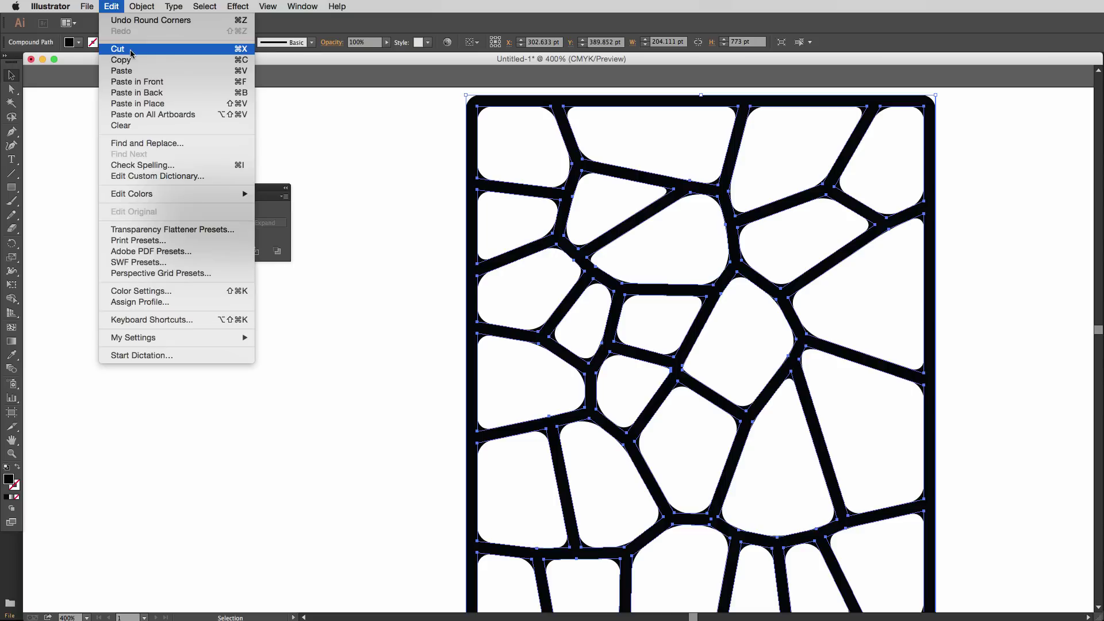
left_click(121, 61)
key("super+Tab")
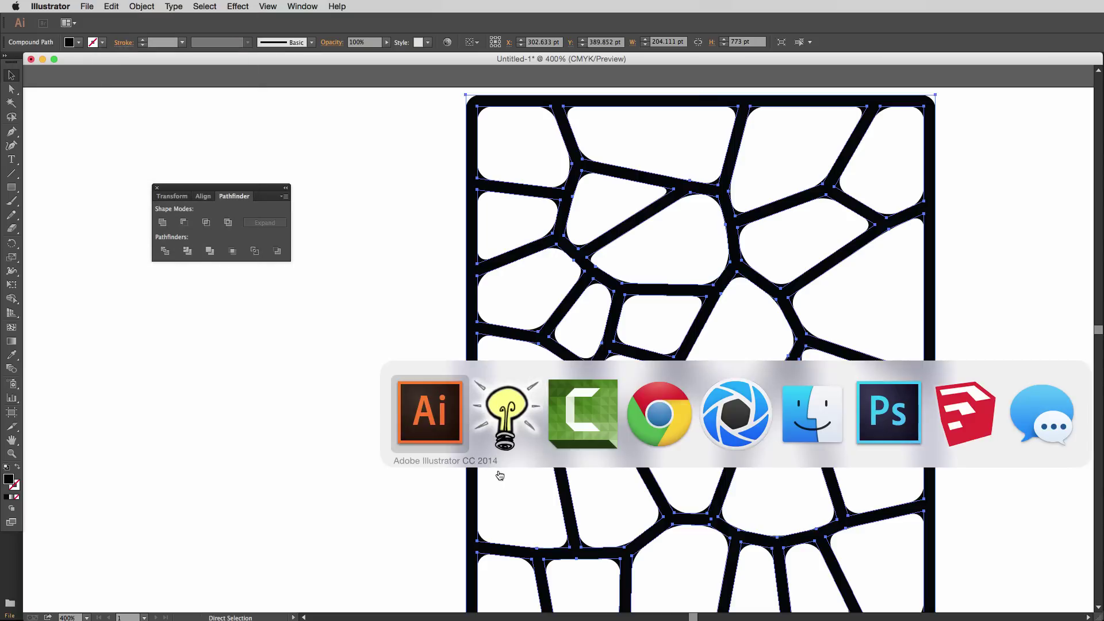
left_click(504, 428)
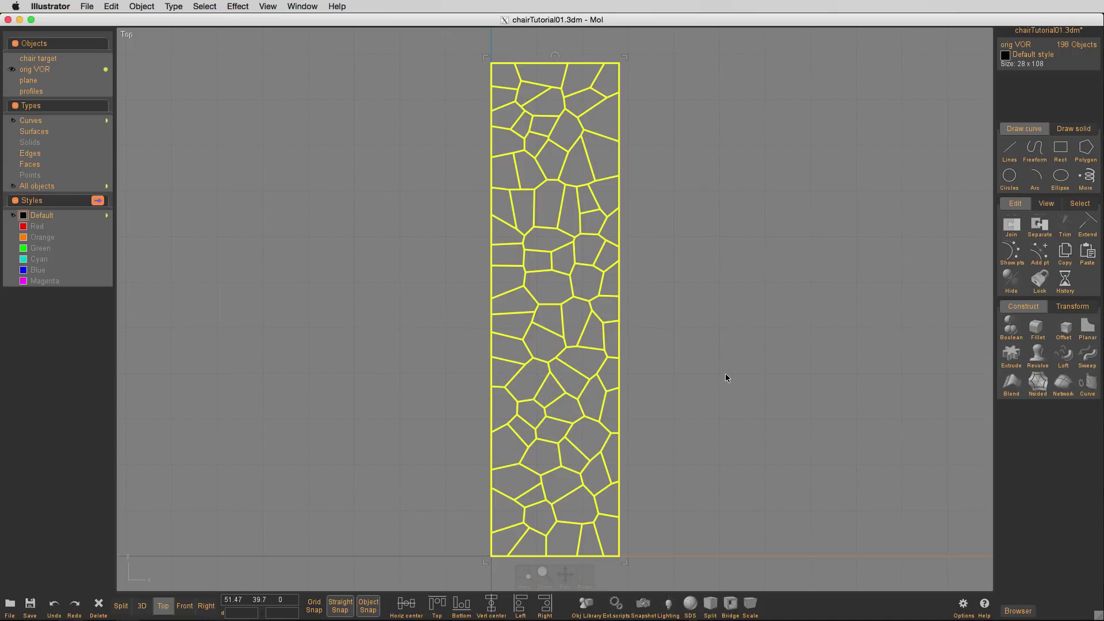
- Hide the selected original Voronoi curves and paste in the rounded pattern from Illustrator
key("ctrl+h")
key("ctrl+v")
key("f")
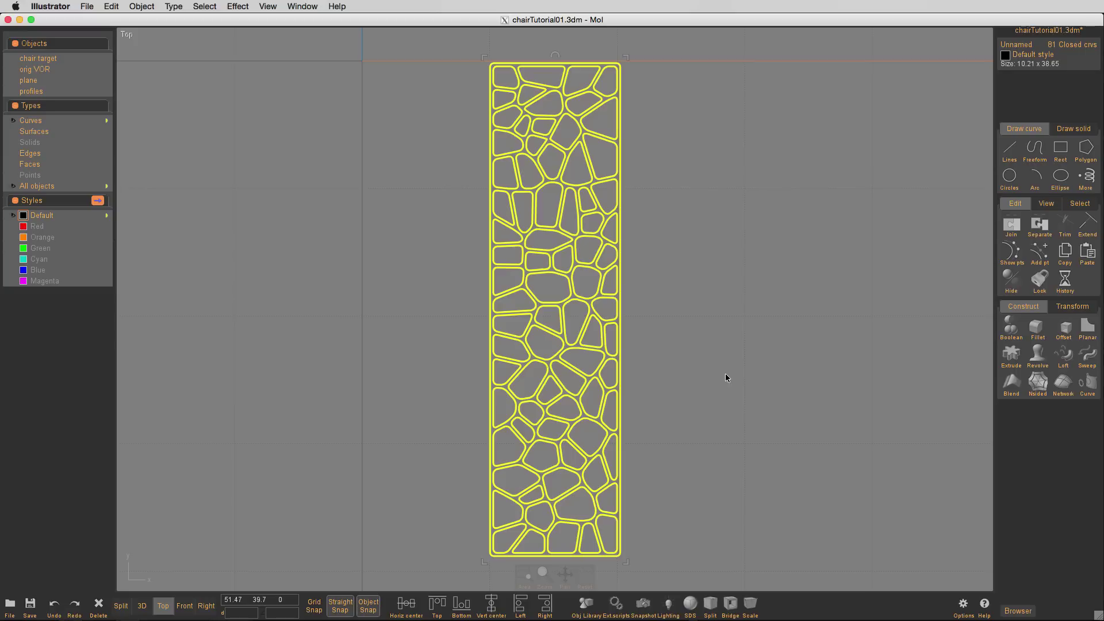
- Name the pasted closed curves "Fr Illustrator Vor"
left_click(1029, 45)
type("Fr")
type(" III")
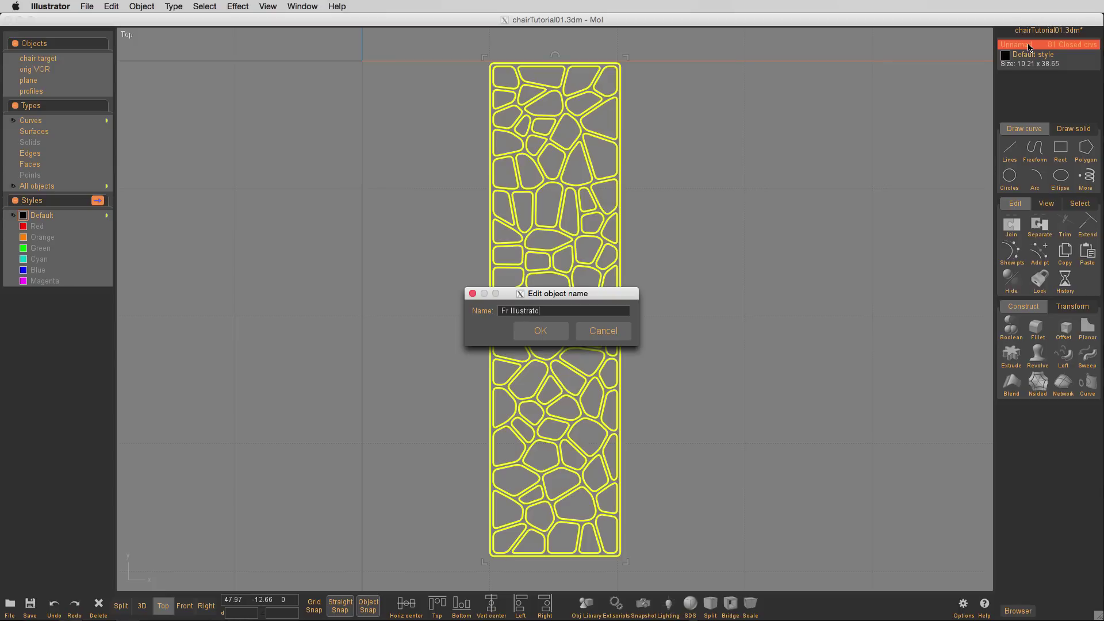
key("Return")
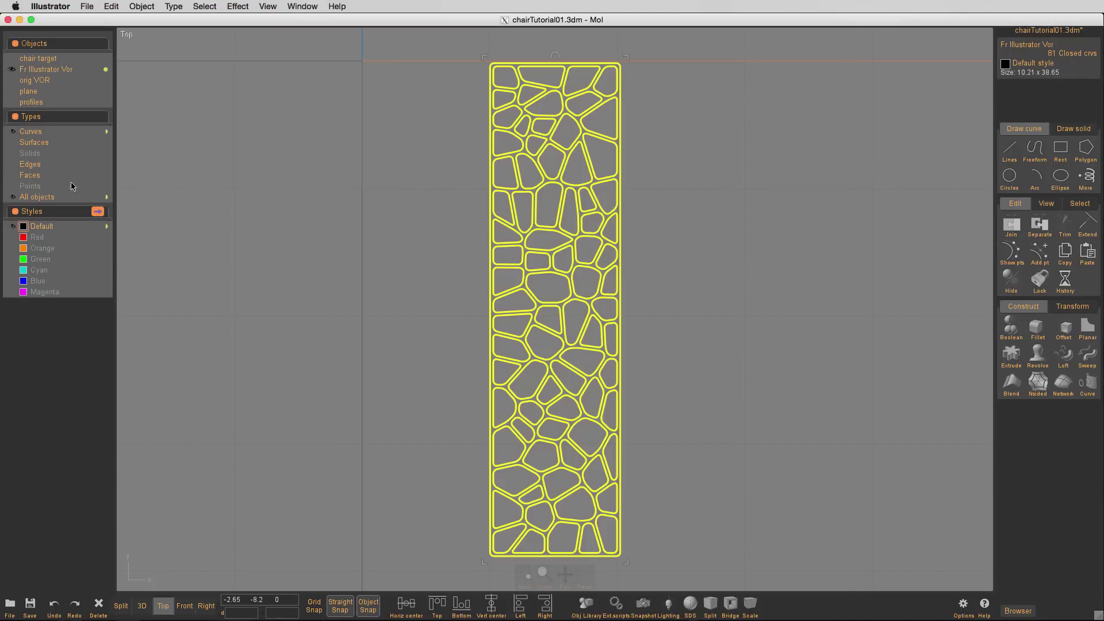
- Show the plane object together with the pasted pattern in the top view
left_click(8, 92)
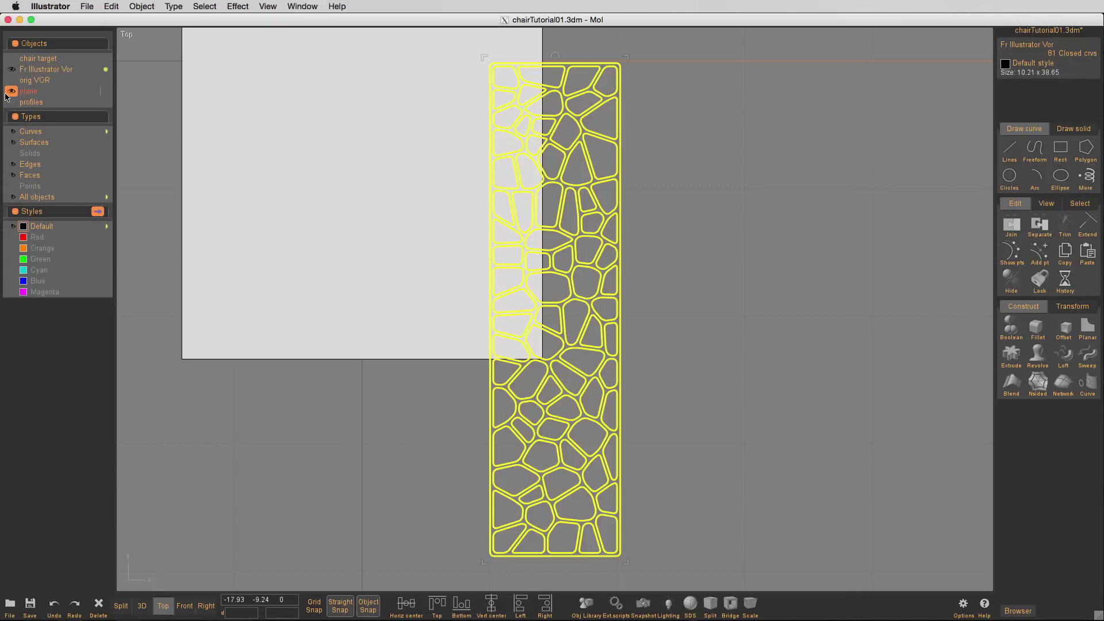
key("f")
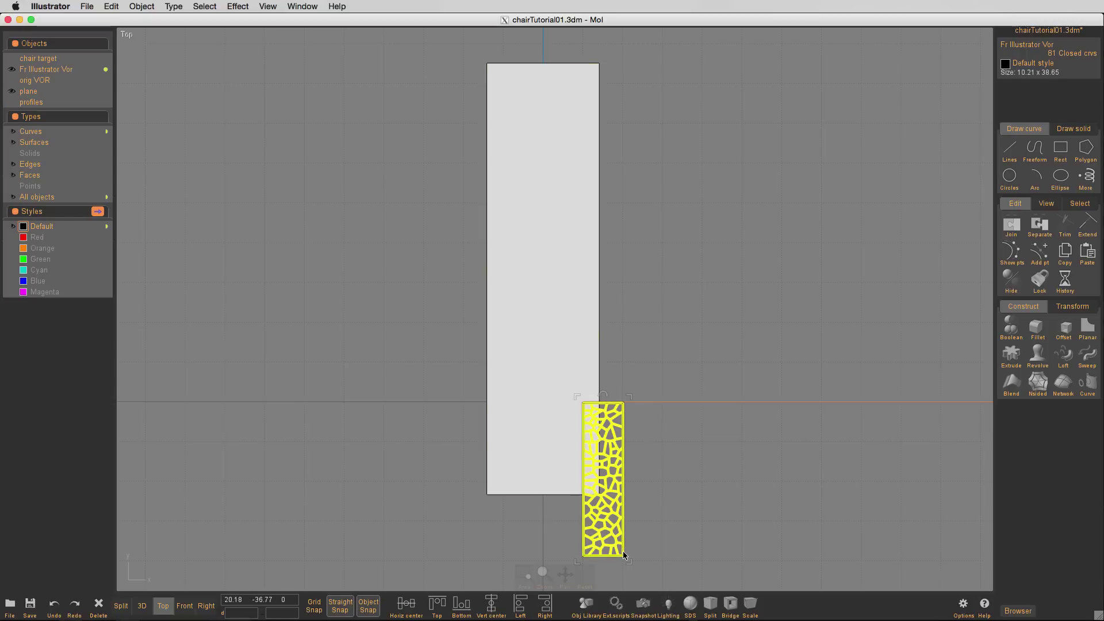
scroll(645, 554, "up", 5)
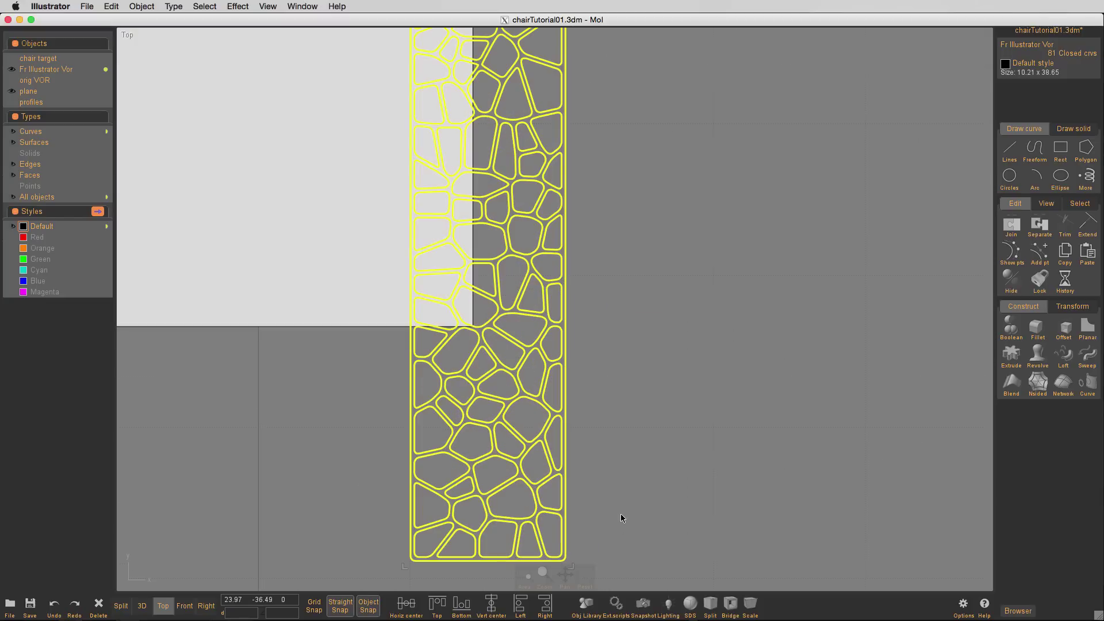
- Move the pattern so its lower-right bounding corner lands on the lower-right corner of the plane
key("m")
right_click_drag(600, 463, 597, 394)
left_click_drag(527, 491, 681, 490)
left_click_drag(562, 442, 564, 517)
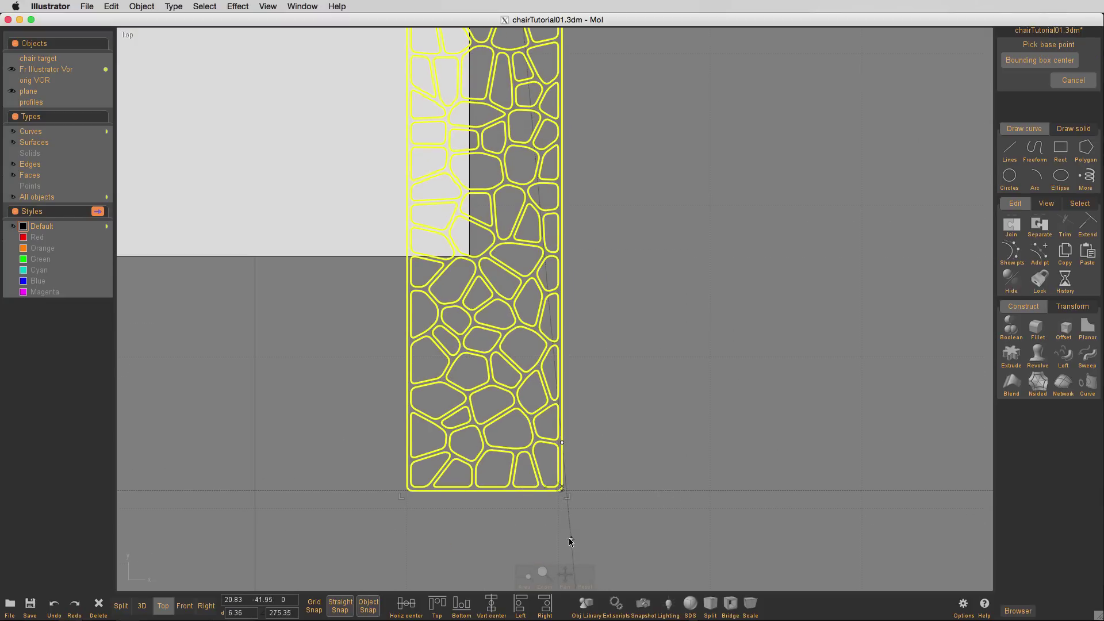
scroll(567, 492, "up", 6)
left_click(538, 479)
scroll(526, 418, "down", 10)
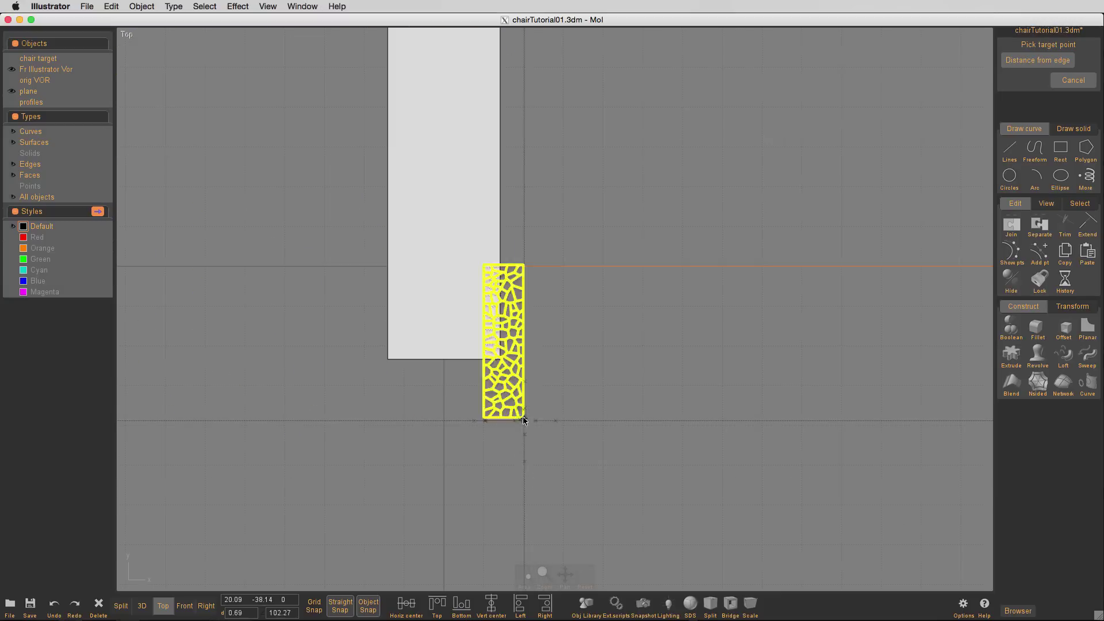
scroll(499, 359, "up", 15)
scroll(498, 360, "down", 4)
left_click(683, 247)
scroll(675, 349, "down", 15)
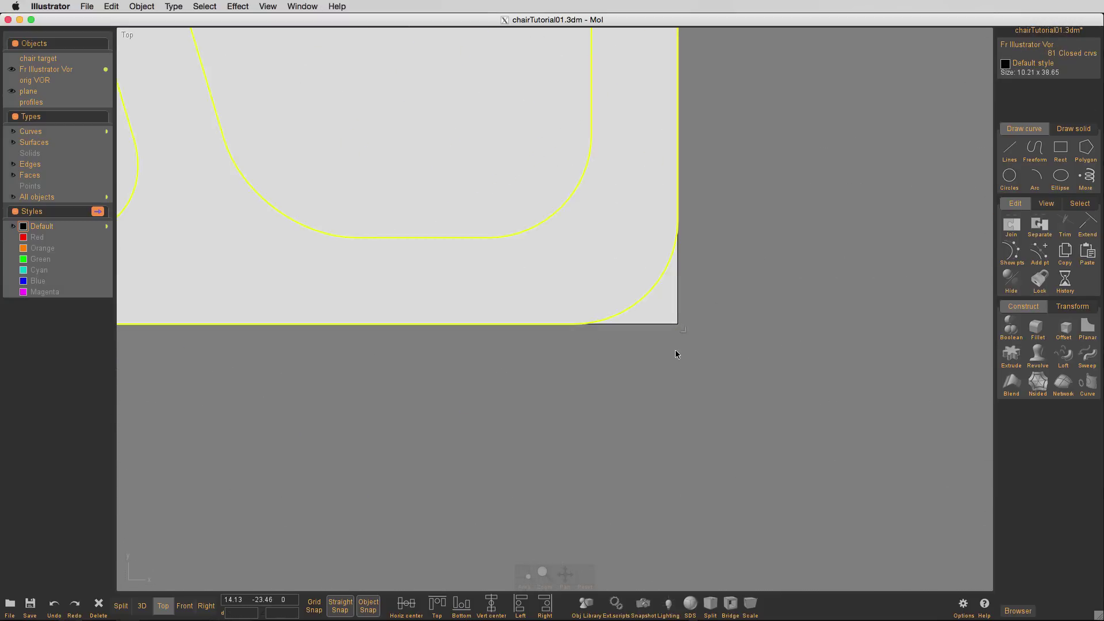
- Enlarge the pattern from its upper-left corner to about 28.27 x 108.5 so it spans the plane
right_click_drag(771, 346, 777, 531)
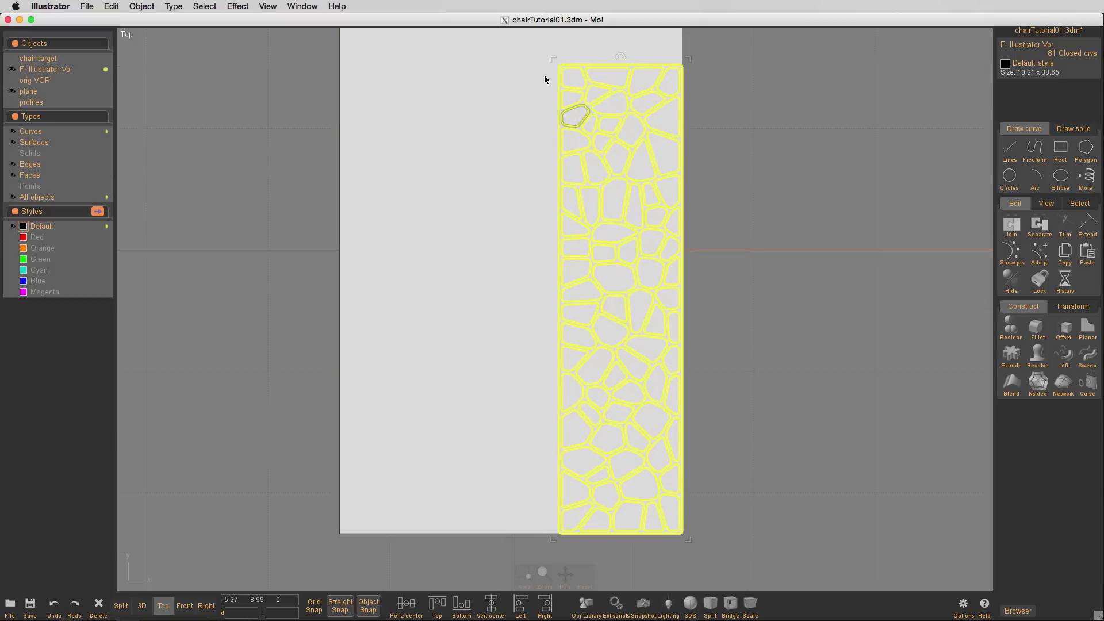
scroll(556, 62, "down", 2)
middle_click_drag(537, 81, 568, 219)
left_click_drag(582, 196, 412, 176)
scroll(459, 172, "down", 3)
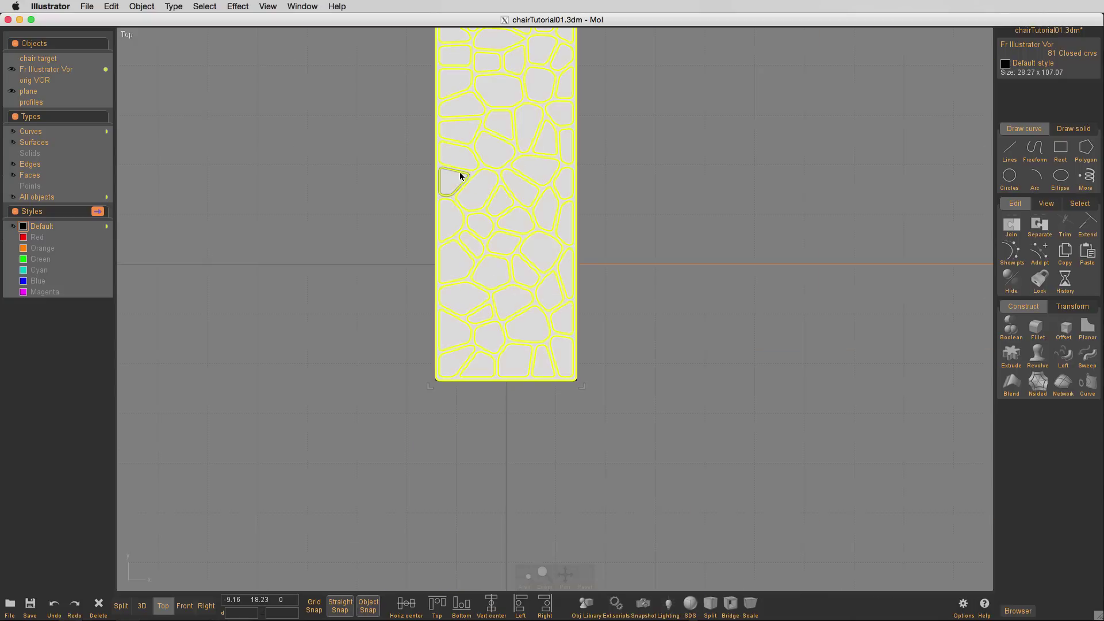
key("f")
scroll(650, 67, "up", 1)
middle_click_drag(650, 67, 673, 126)
scroll(643, 98, "up", 5)
scroll(631, 159, "down", 5)
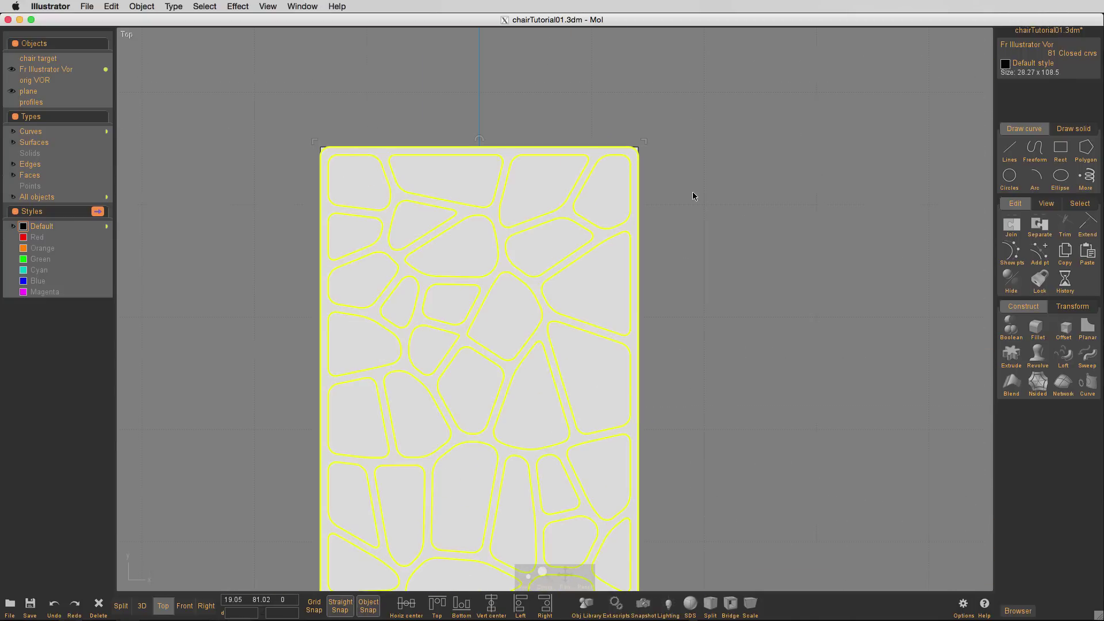
scroll(699, 114, "down", 2)
middle_click_drag(715, 178, 648, 156)
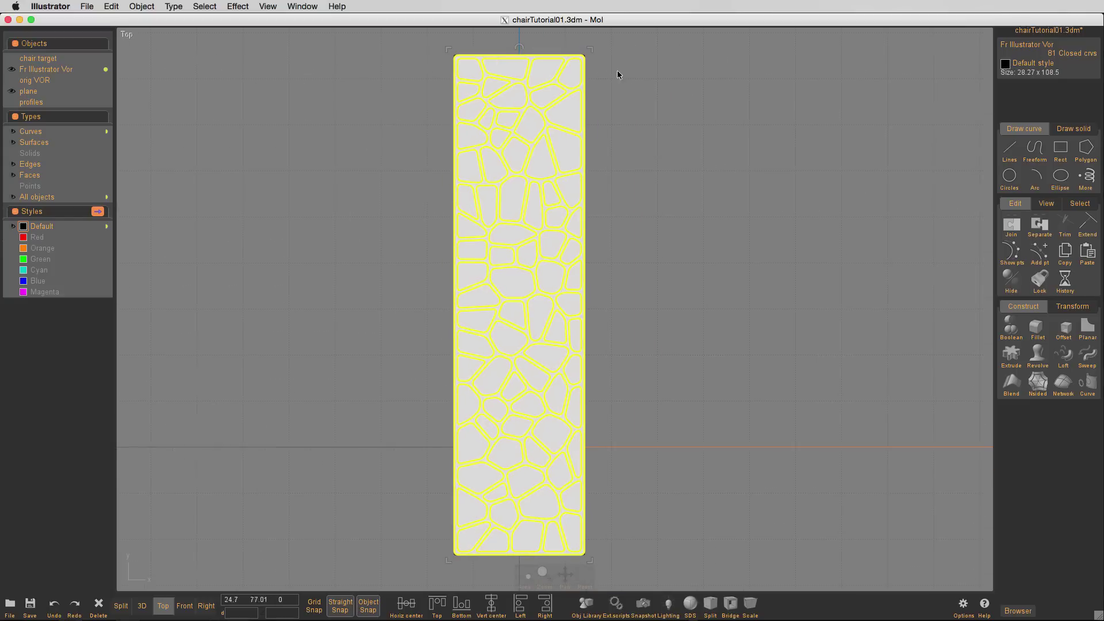
- Scale the pattern at its upper-right corner to about 27.43 x 107.72 to fit the plane's edges
middle_click_drag(592, 50, 590, 75)
mouse_move(591, 74)
left_mouse_down()
mouse_move(582, 90)
mouse_move(583, 78)
left_mouse_up()
scroll(581, 87, "up", 5)
scroll(572, 57, "up", 8)
left_click_drag(597, 176, 595, 150)
left_click(661, 165)
scroll(661, 165, "down", 13)
scroll(661, 165, "up", 1)
- Hide the plane and display the pattern in the four-view split layout
left_click(35, 69)
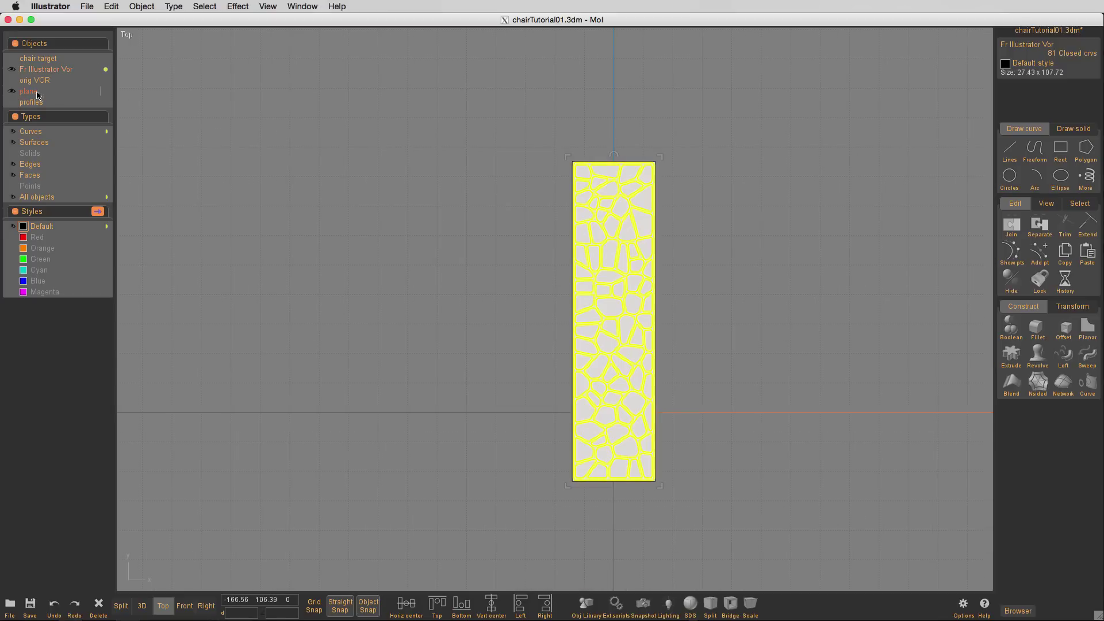
left_click(12, 90)
key("Tab")
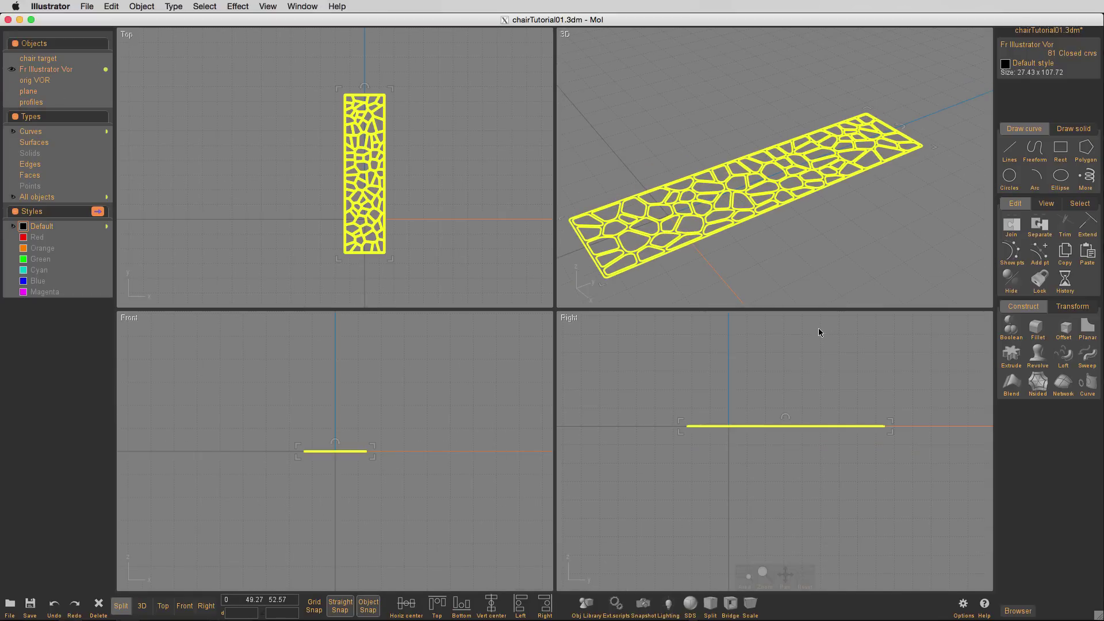
scroll(819, 381, "up", 2)
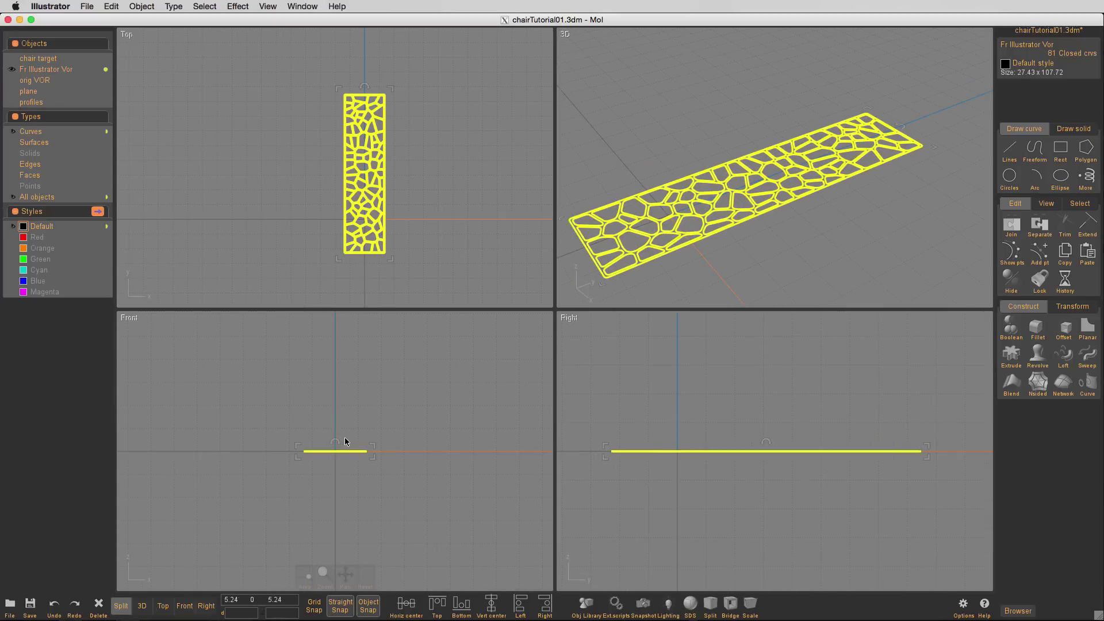
scroll(346, 440, "up", 1)
- Extrude the Voronoi pattern curves by a distance of 1 into a solid lattice
key("e")
left_click(1047, 57)
left_click(1052, 126)
left_click(1092, 163)
scroll(705, 261, "up", 3)
scroll(705, 261, "down", 1)
left_click(705, 260)
- Show the extruded lattice in the 3D view alone and name it "Vor Solid"
left_click(142, 605)
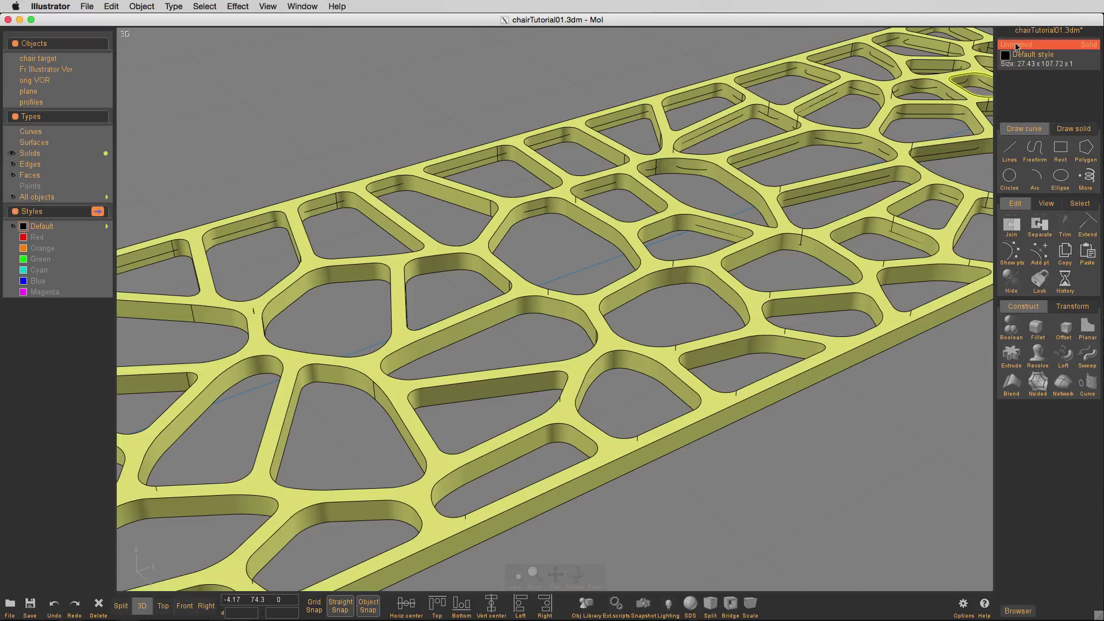
left_click(1016, 46)
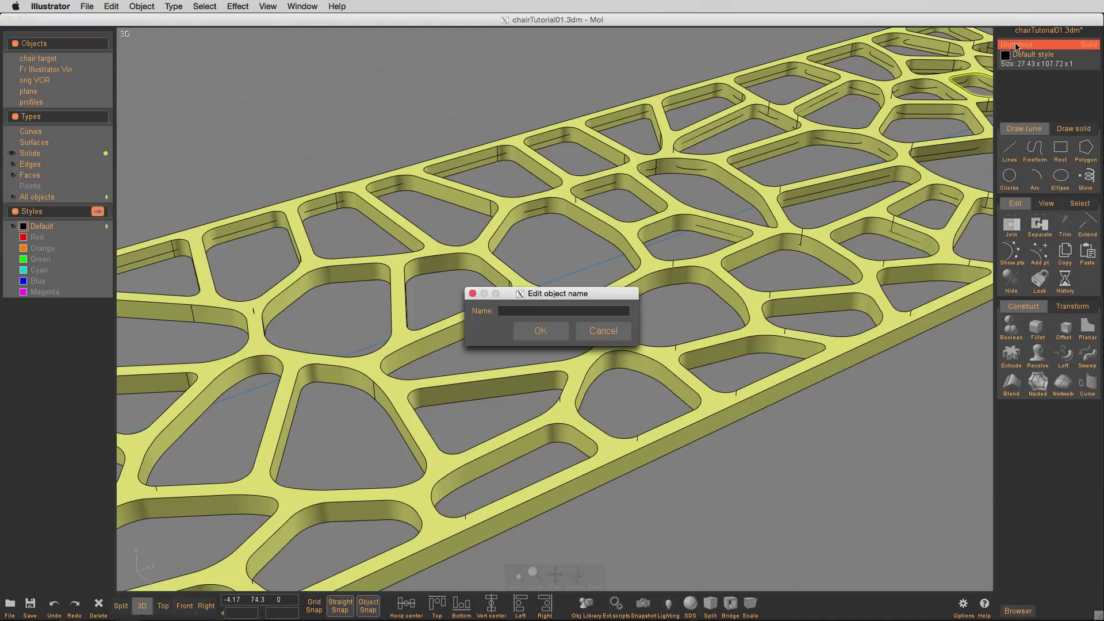
key("Return")
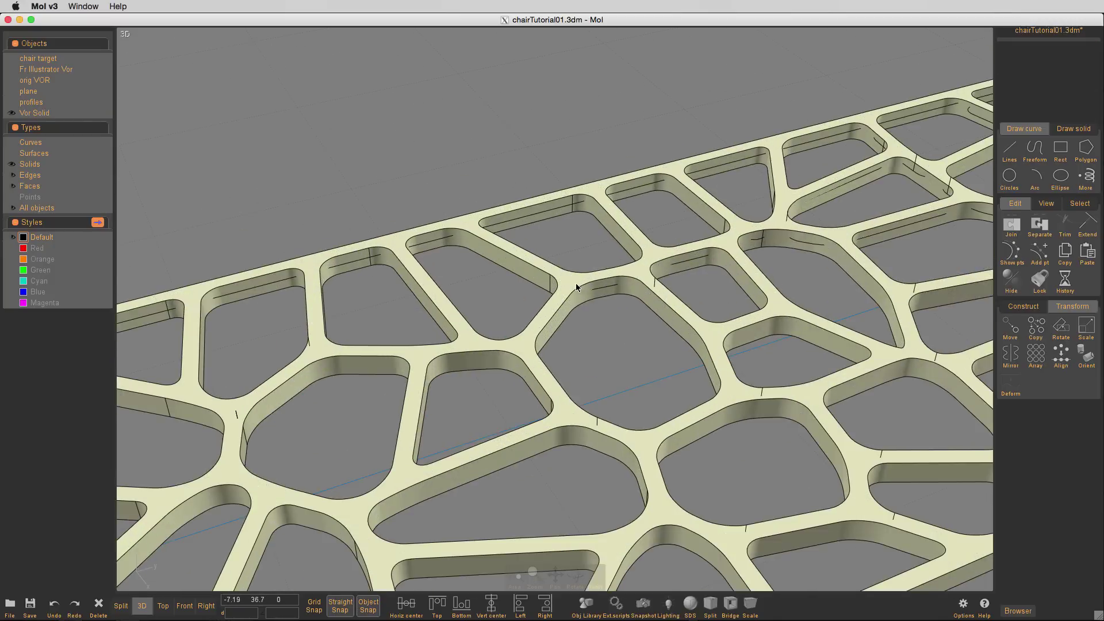
- Chamfer the edges of the lattice's upper face with a distance of .1
left_click(575, 283)
scroll(570, 278, "down", 5)
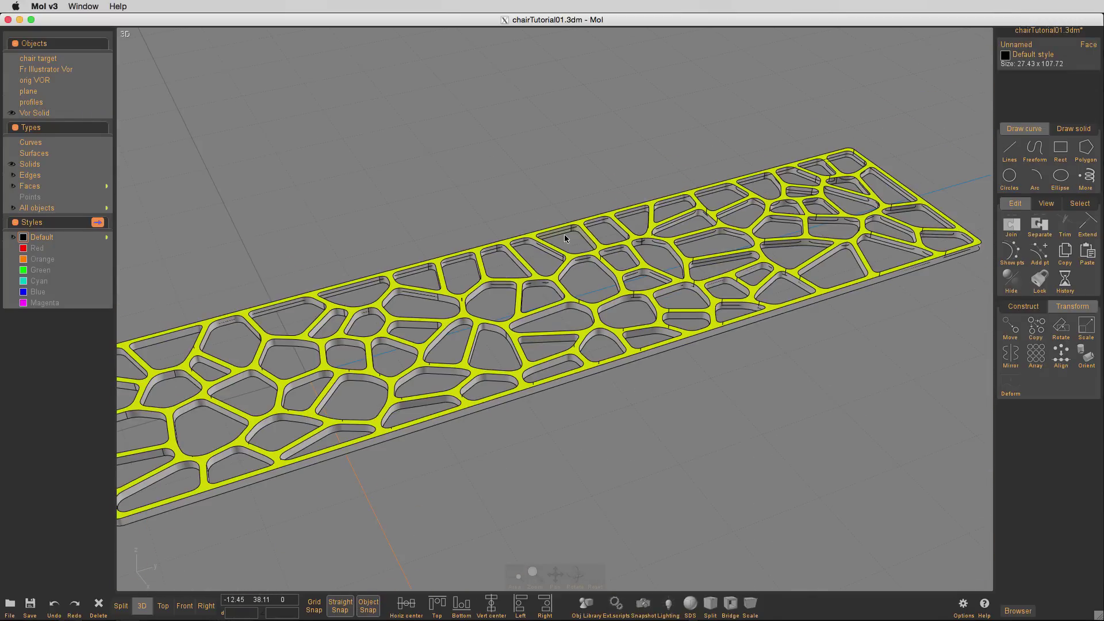
key("Return")
left_click(1054, 57)
left_click(1078, 144)
left_click(1054, 126)
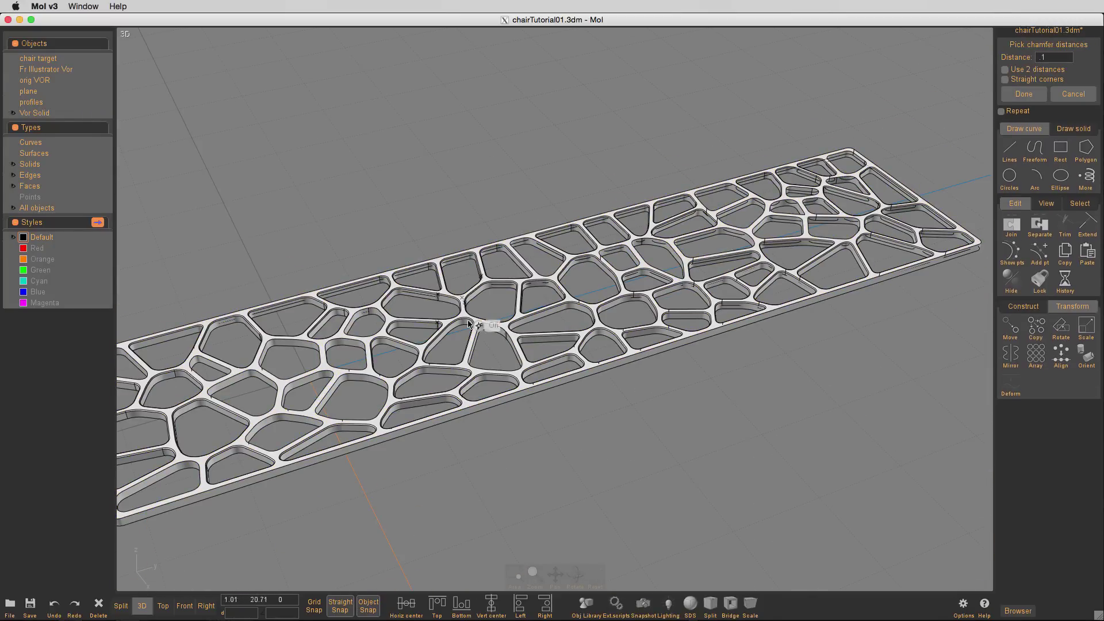
scroll(471, 321, "up", 5)
scroll(471, 320, "down", 3)
left_click(1026, 94)
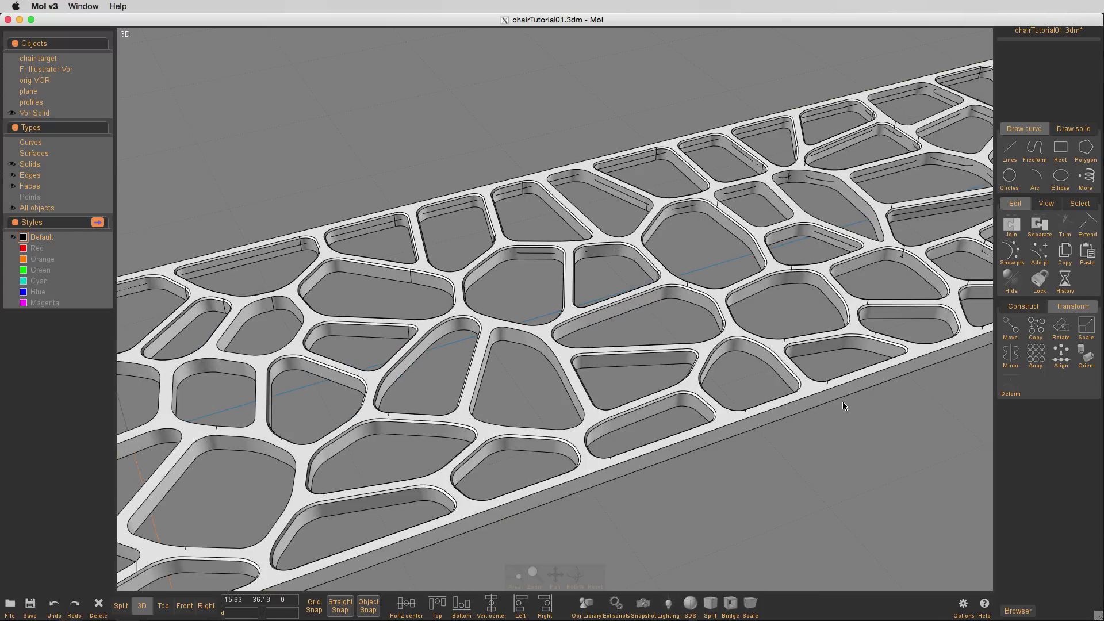
- Fillet the upper outer rim edge of the lattice with a circular radius of .15
left_click(816, 395)
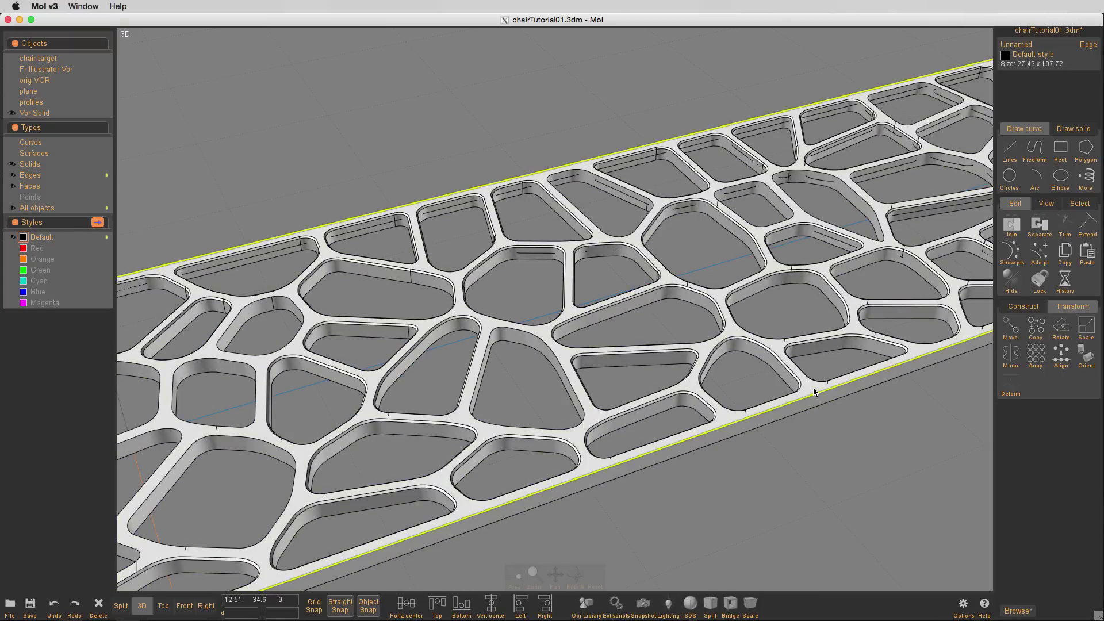
key("f")
left_click(1048, 57)
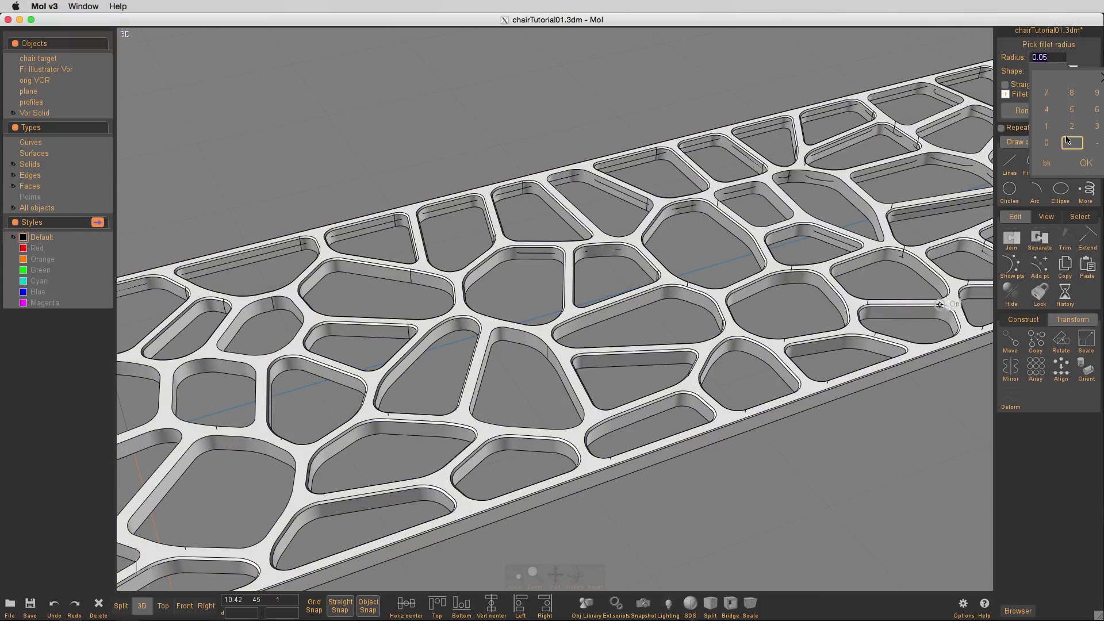
left_click(1083, 161)
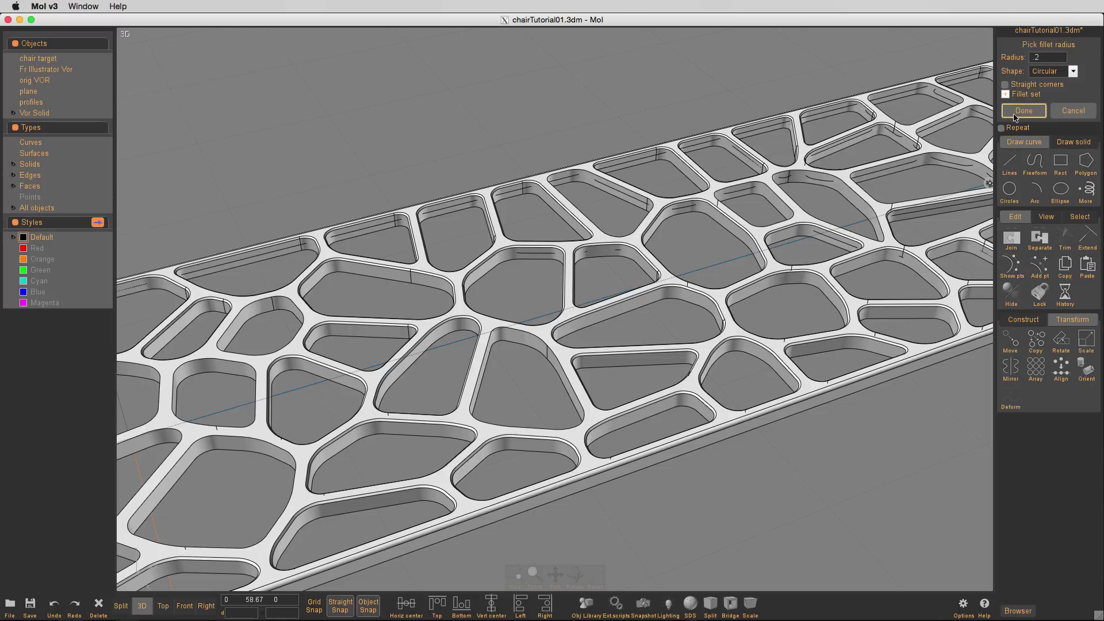
left_click(1036, 57)
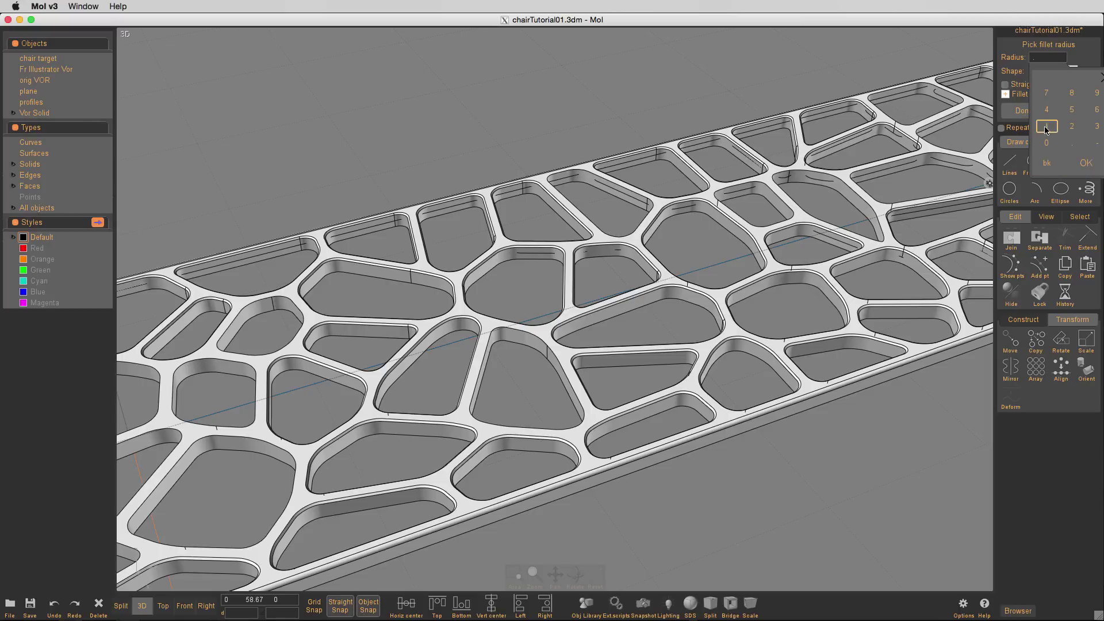
left_click(1047, 126)
left_click(1072, 109)
left_click(1086, 163)
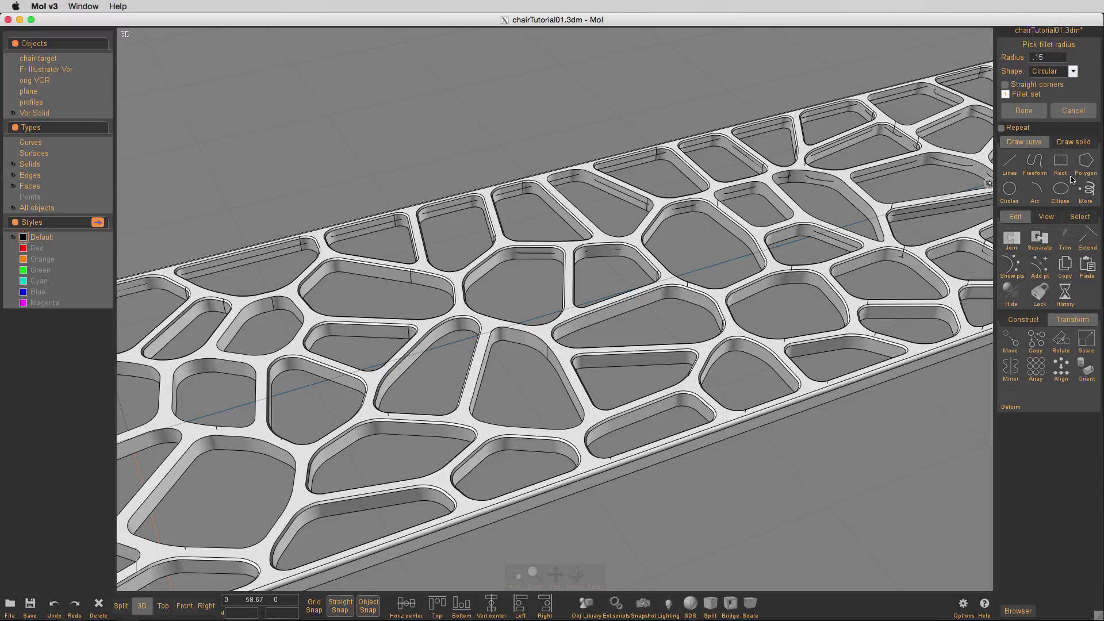
left_click(1037, 113)
- Repeat the 0.15 circular fillet on the next edge along the lattice's outer side
left_click(799, 411)
left_click(799, 412)
right_click(838, 436)
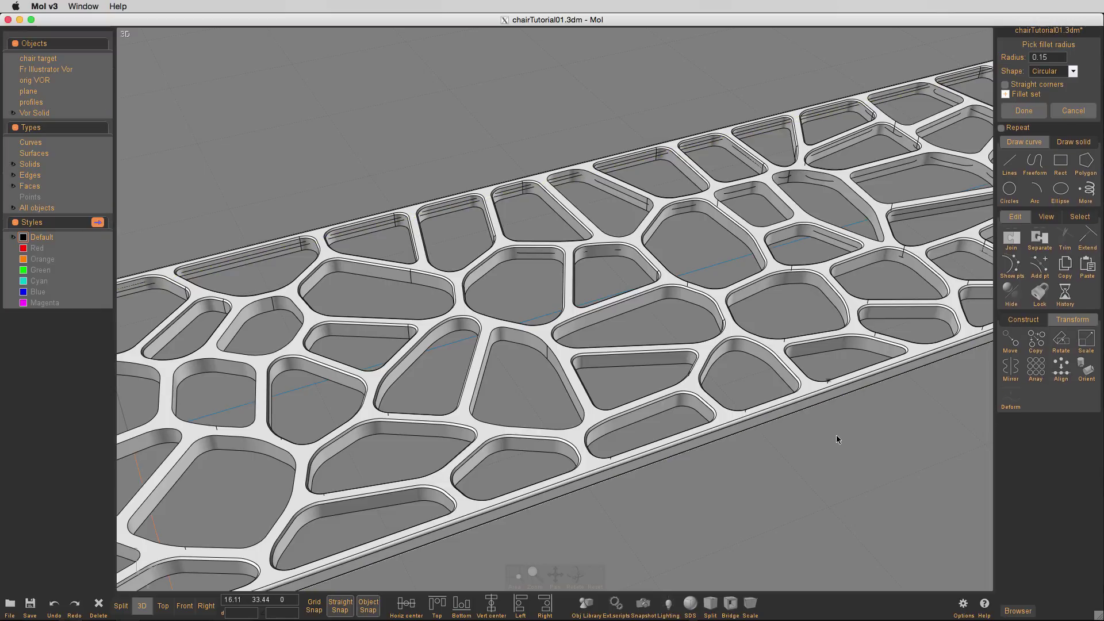
left_click(1026, 112)
- Chamfer the opening edges on the underside face of the lattice with a distance of 0.1
middle_click_drag(944, 179, 851, 238)
scroll(853, 214, "up", 3)
left_click(844, 203)
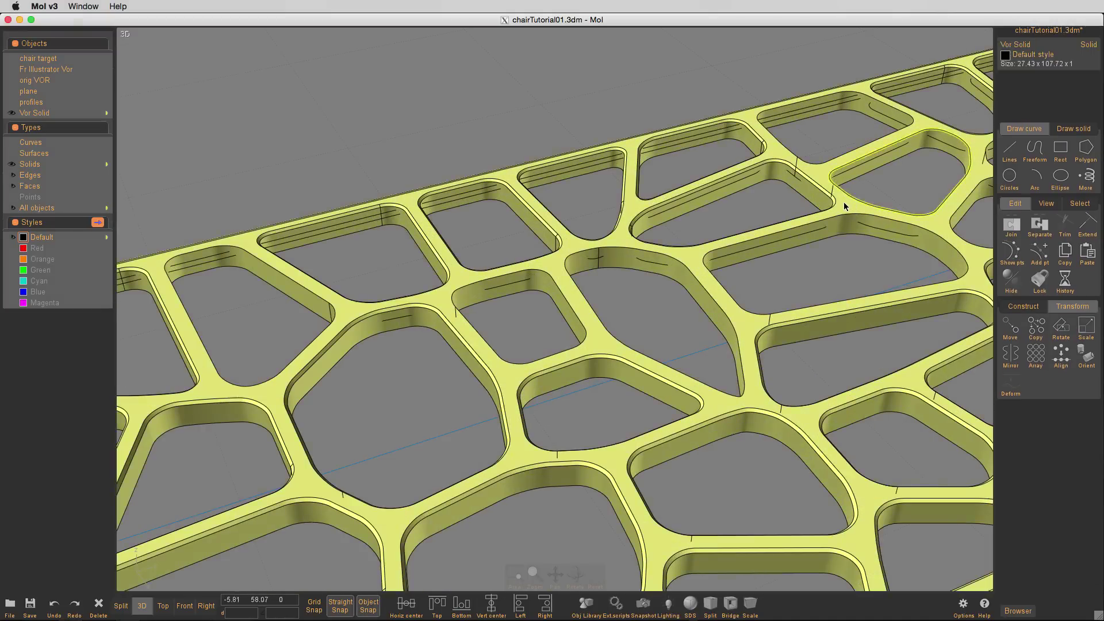
left_click(844, 202)
scroll(843, 203, "up", 3)
left_click(876, 171)
left_click(759, 137)
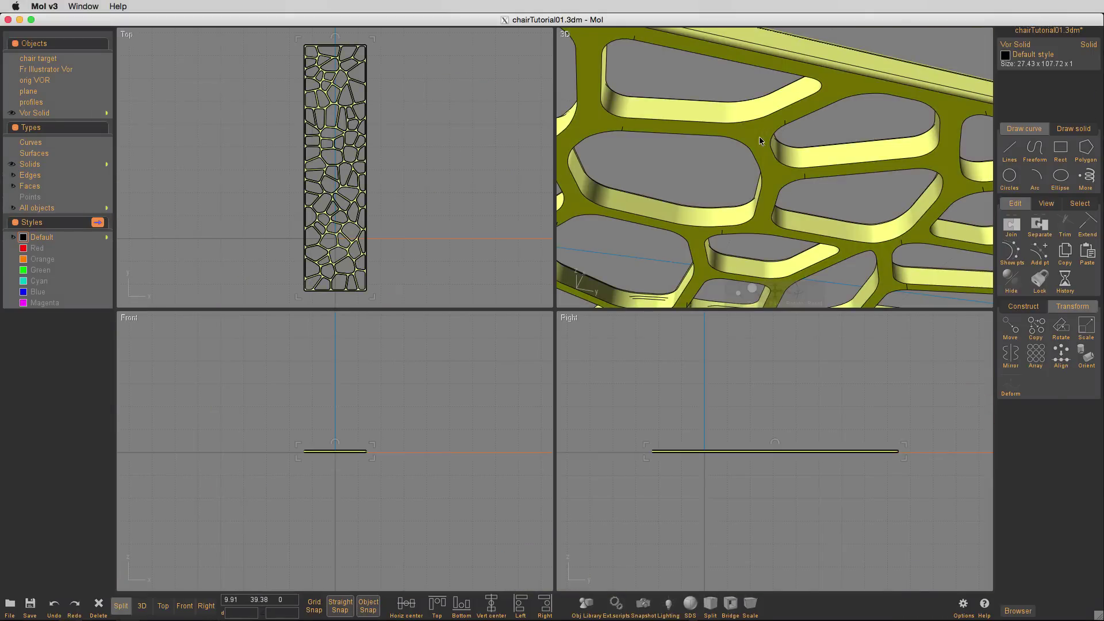
left_click(759, 136)
right_click(801, 211)
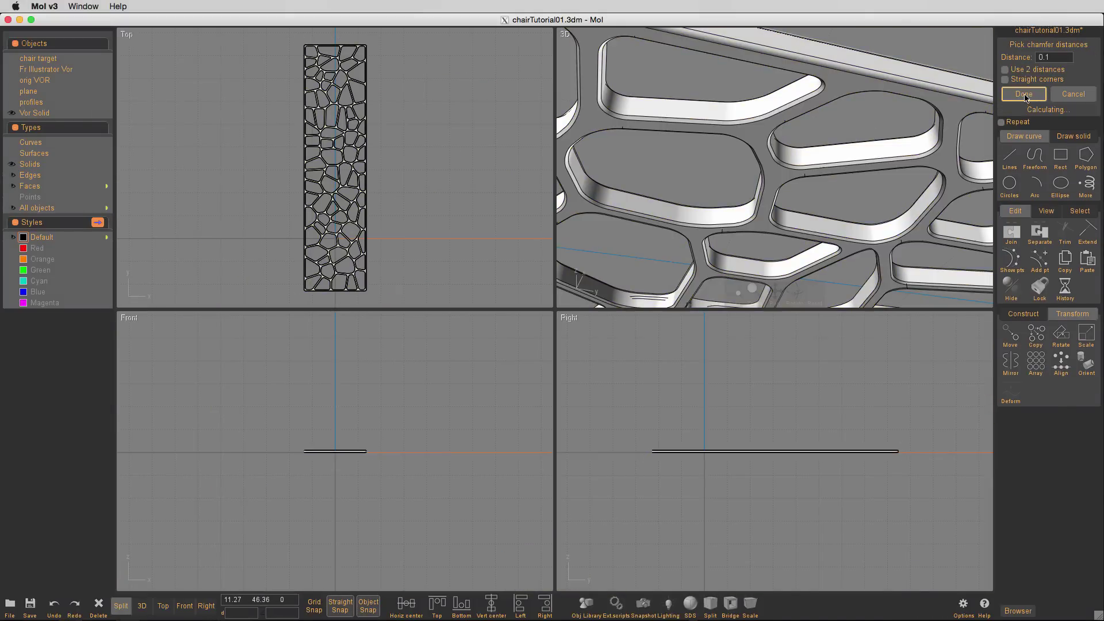
left_click(1025, 94)
right_click_drag(954, 132, 887, 219)
right_click_drag(888, 219, 791, 288)
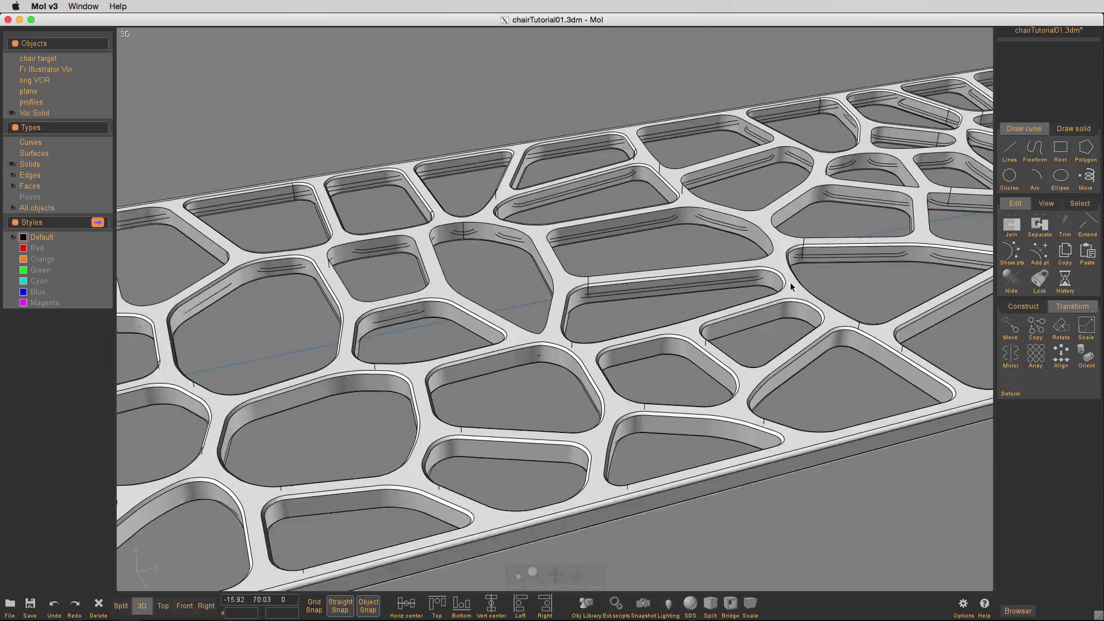
- Chamfer the upper edges of seven neighbouring openings toward the lattice's far end with a distance of 0.1
scroll(879, 173, "up", 3)
left_click(531, 239)
left_click(629, 236)
left_click(621, 215)
left_click(774, 144)
middle_click_drag(681, 200, 437, 236)
left_click(749, 184)
left_click(753, 216)
left_click(726, 110)
scroll(727, 185, "down", 3)
right_click(739, 195)
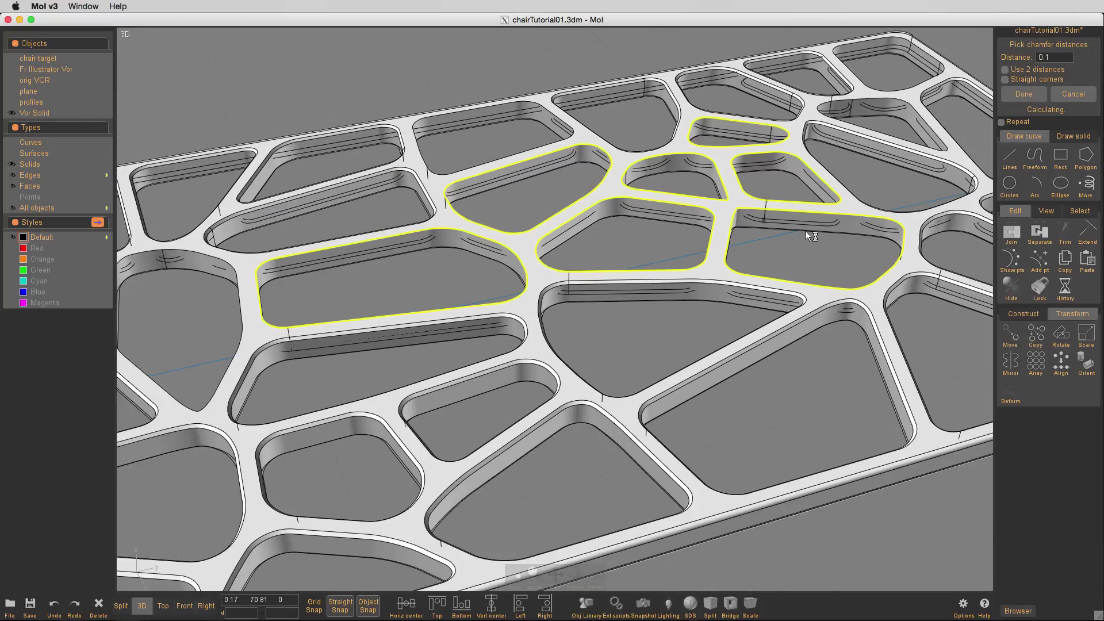
left_click(1025, 94)
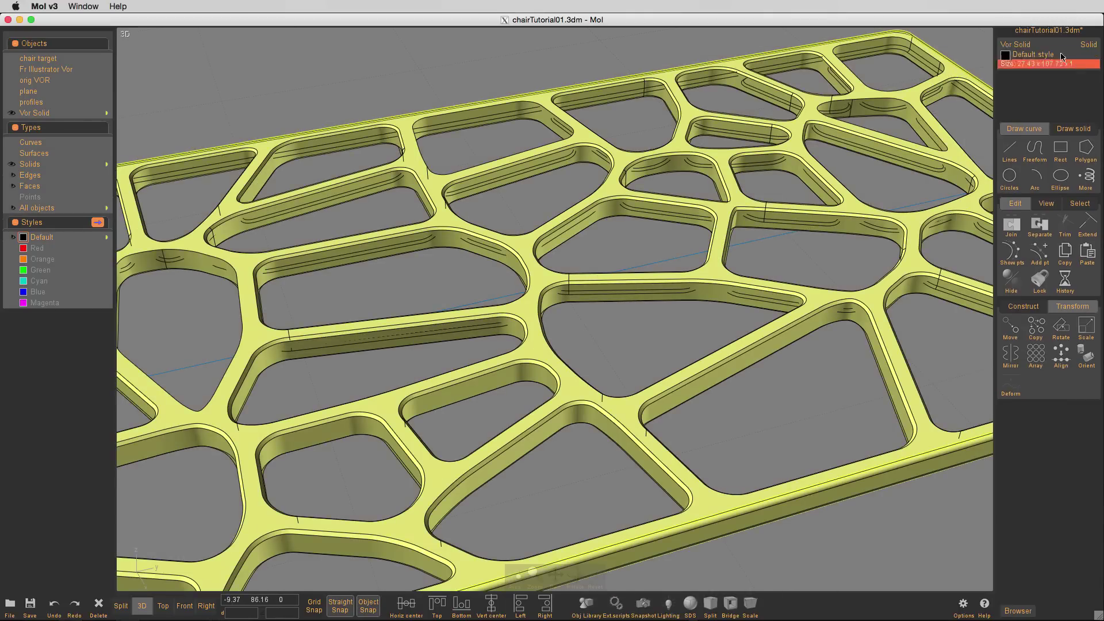
- Chamfer the upper edge of the small triangular opening near the lattice's far corner with a distance of 0.1
scroll(777, 217, "down", 2)
scroll(777, 216, "up", 2)
left_click(865, 215)
left_click(824, 153)
scroll(826, 217, "down", 4)
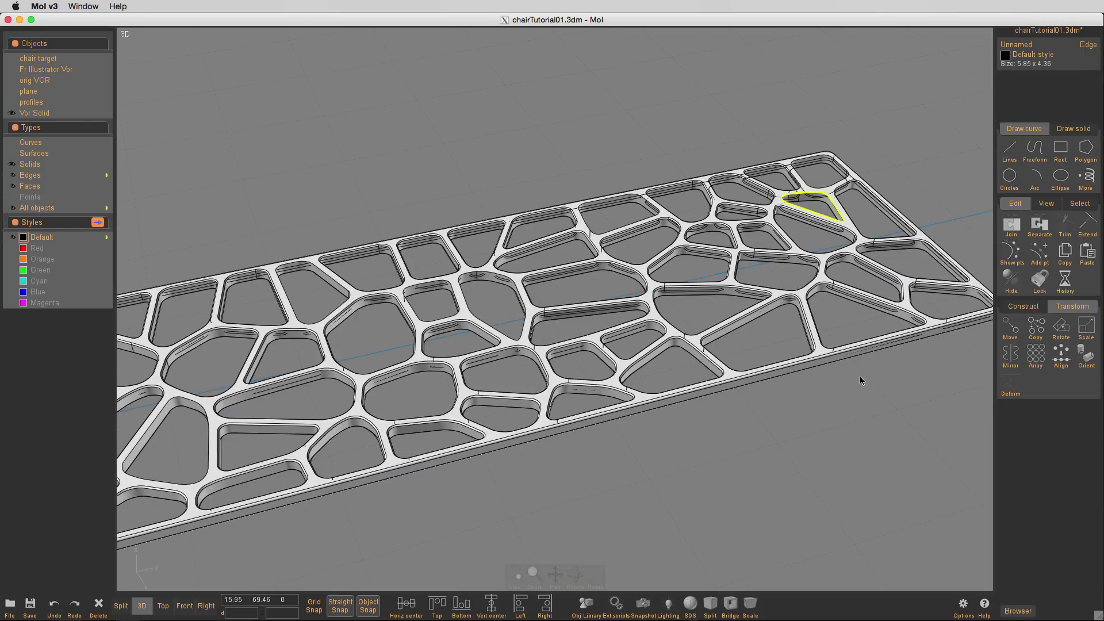
right_click(861, 377)
left_click(1024, 95)
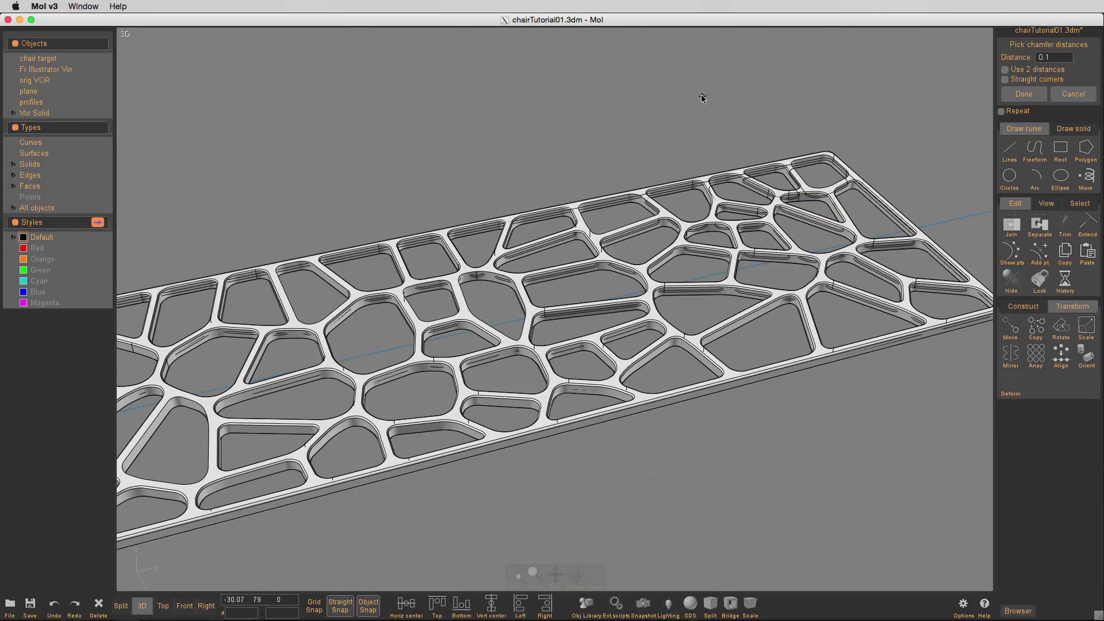
- Chamfer the upper edges of nine more openings, mostly around the lattice's near end, with a distance of 0.1
left_click(753, 202)
scroll(690, 138, "down", 3)
middle_click_drag(259, 299, 538, 271)
scroll(507, 299, "up", 8)
scroll(508, 298, "down", 5)
left_click(510, 305)
left_click(547, 291)
left_click(577, 268)
left_click(713, 247)
left_click(725, 283)
left_click(676, 420)
left_click(334, 237)
scroll(408, 232, "down", 4)
left_click(314, 420)
left_click(302, 428)
left_click(897, 260)
middle_click_drag(849, 441, 692, 453)
scroll(678, 451, "down", 5)
scroll(665, 444, "up", 3)
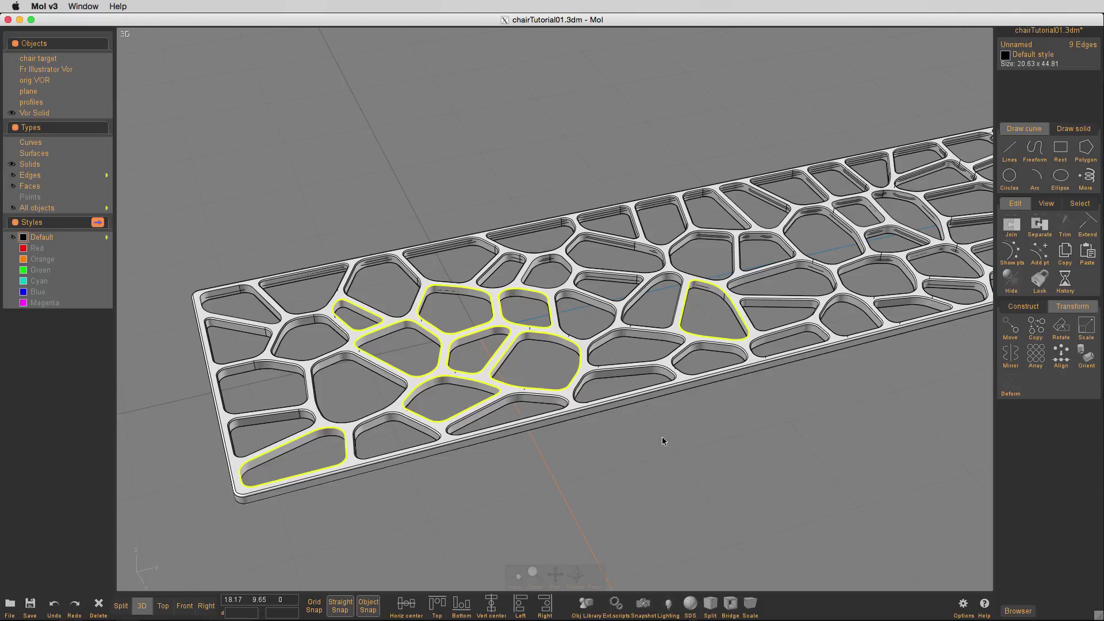
right_click(662, 437)
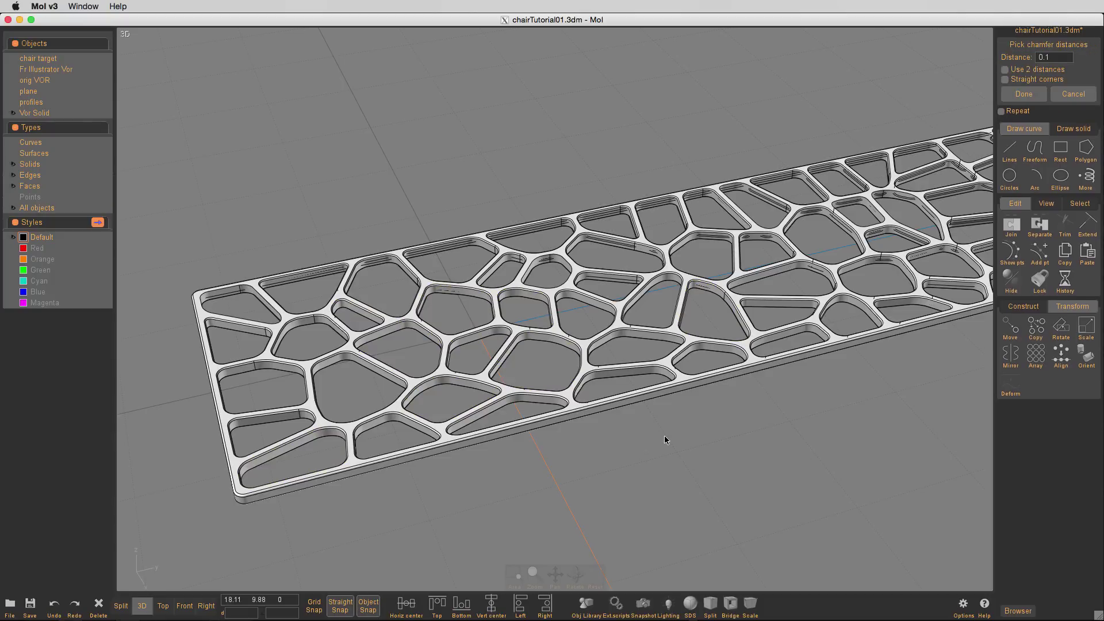
right_click(665, 440)
- Copy the lattice's upper face, hide the solid and paste the face in place as a separate surface
middle_click_drag(858, 438, 666, 470)
scroll(820, 317, "up", 5)
scroll(817, 320, "down", 6)
scroll(813, 319, "up", 5)
left_click(740, 412)
scroll(742, 410, "up", 4)
left_click(748, 342)
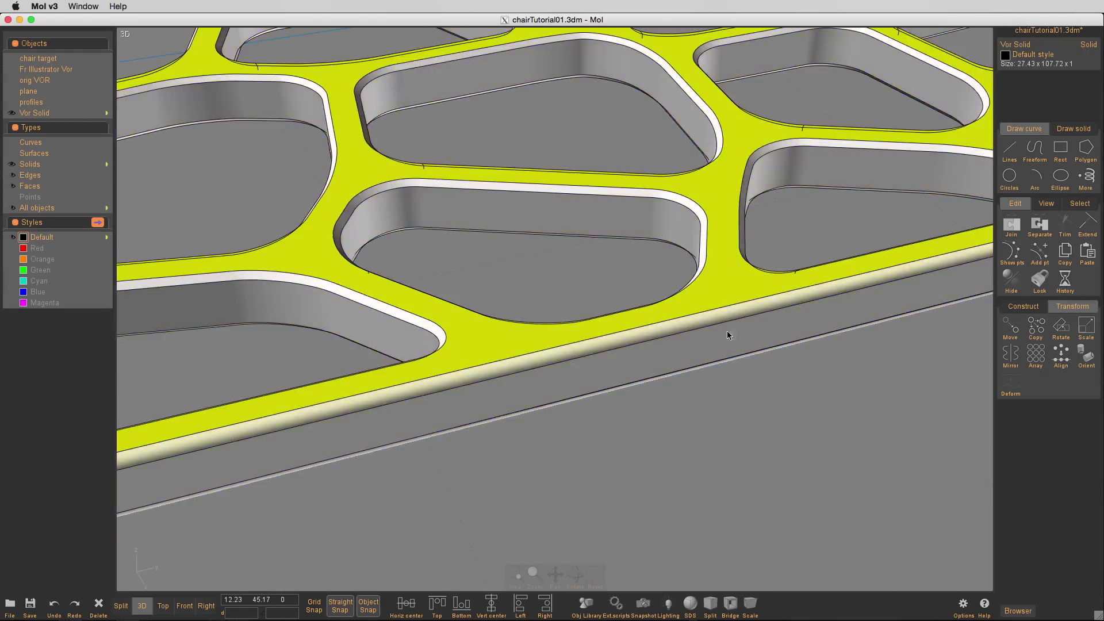
scroll(751, 397, "down", 6)
left_click(751, 399)
left_click(739, 386)
left_click(764, 443)
left_click(722, 386)
scroll(722, 386, "up", 6)
left_click(654, 395)
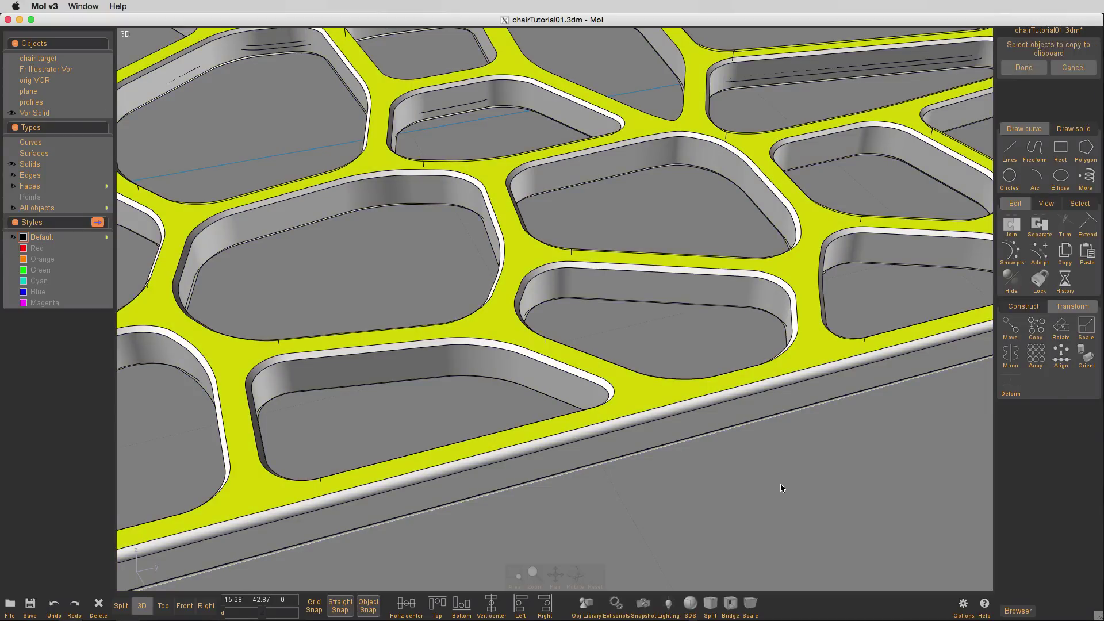
left_click(783, 486)
left_click(723, 413)
key("ctrl+h")
key("ctrl+v")
scroll(726, 409, "down", 4)
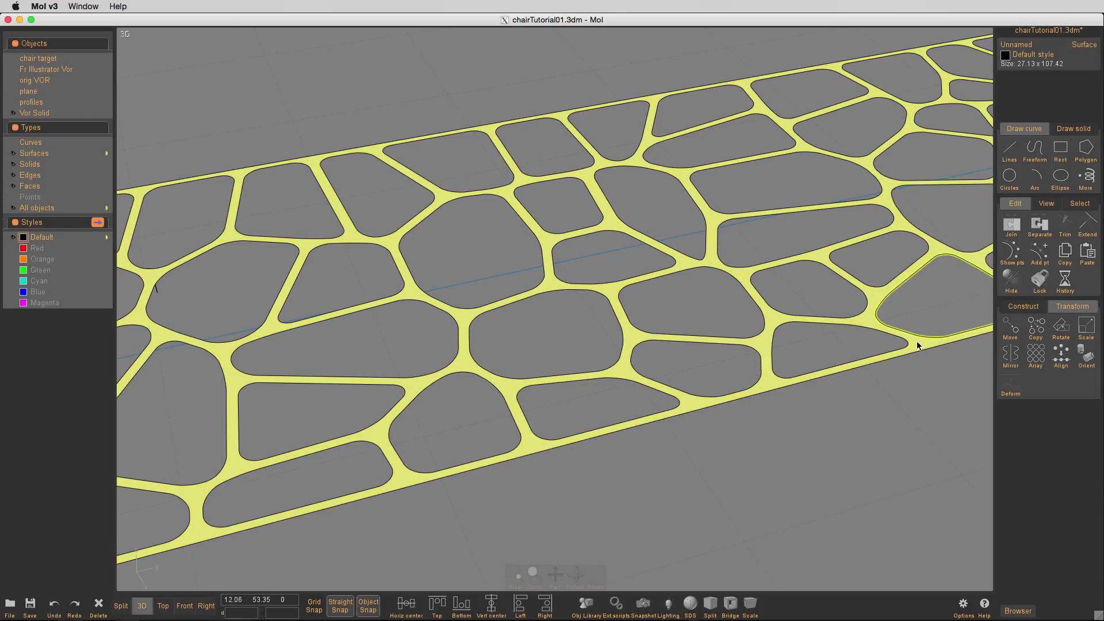
- Offset all edges of the pasted face inward by 0.16 with sharp corners, and delete the face surface
left_click(921, 348)
key("e")
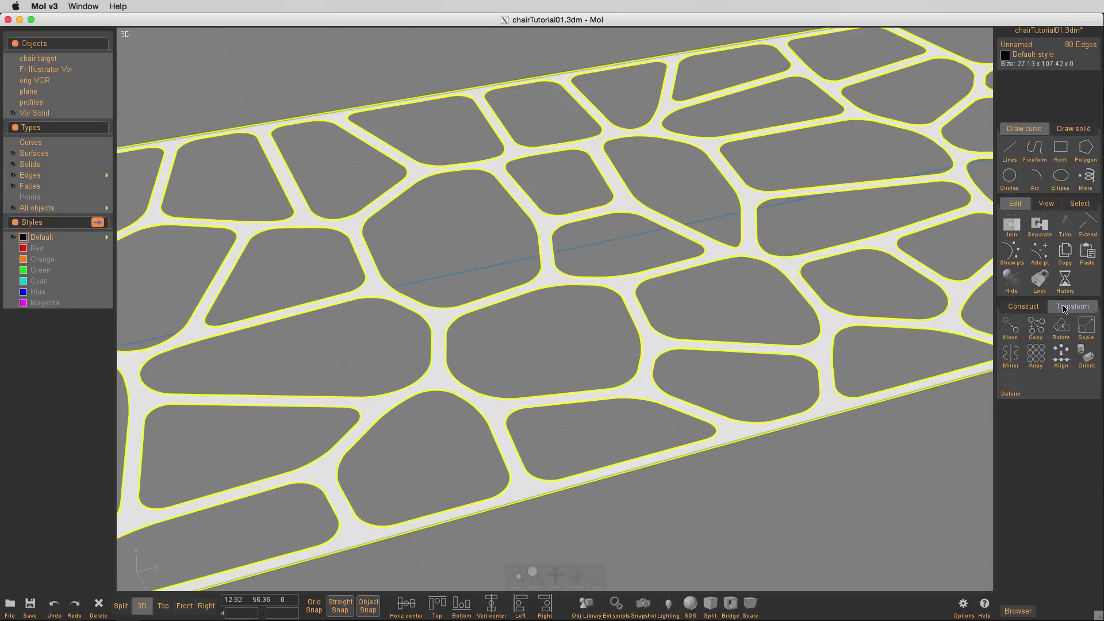
scroll(1064, 309, "up", 3)
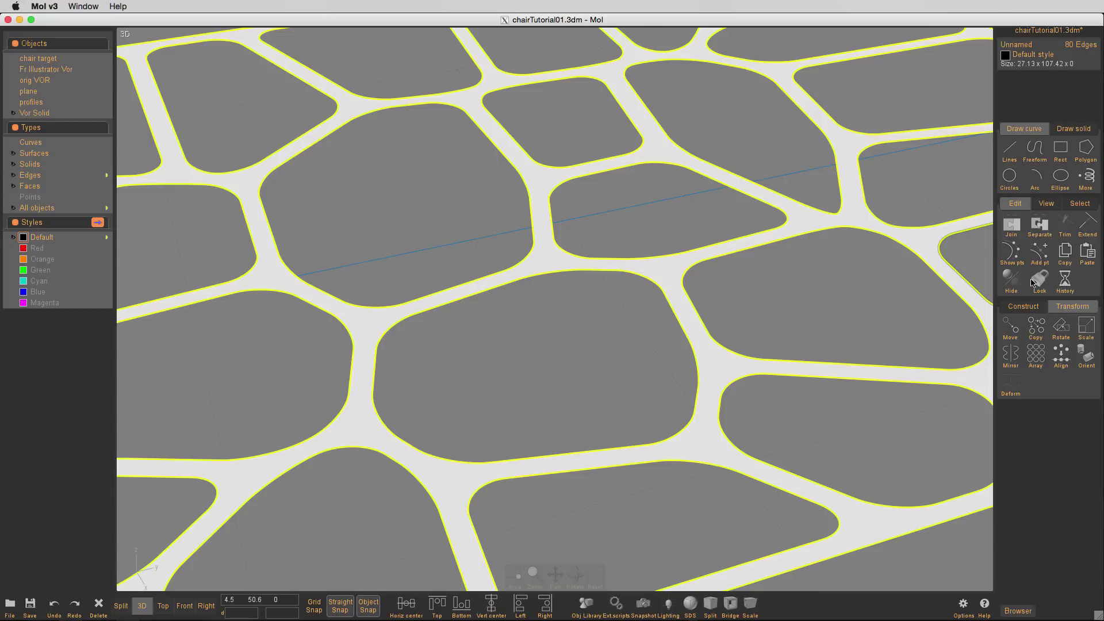
left_click(1024, 306)
left_click(1010, 329)
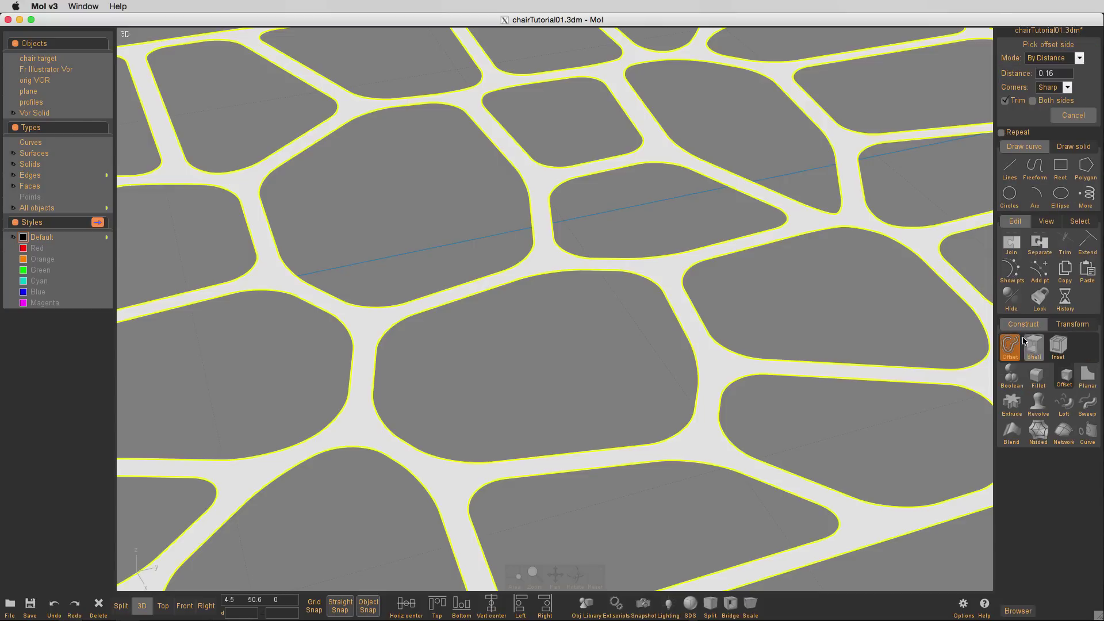
left_click(732, 366)
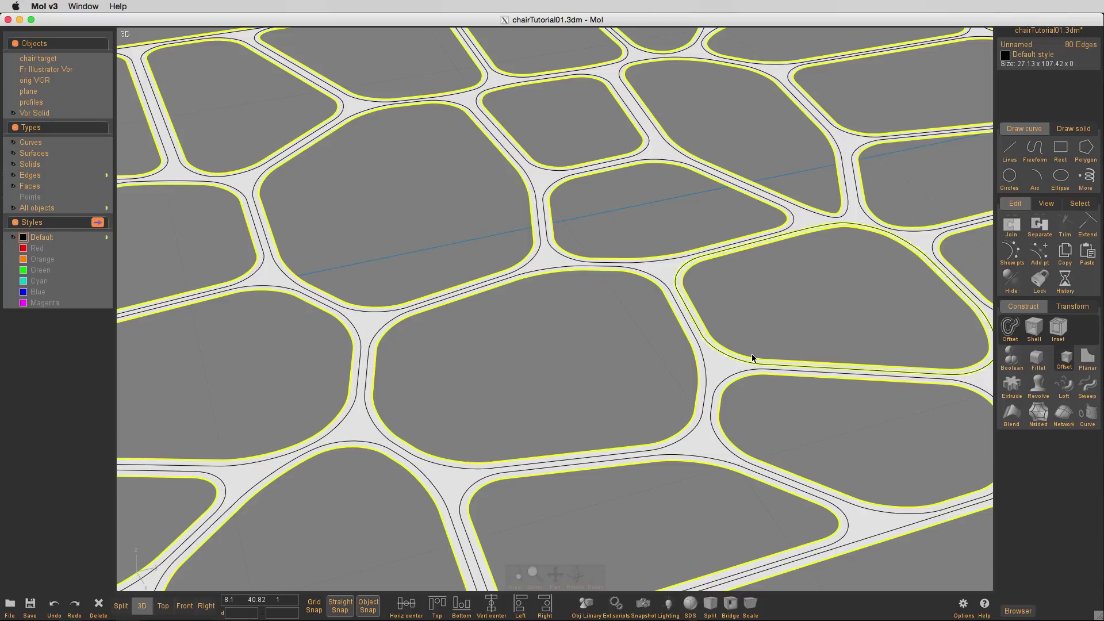
left_click(719, 361)
key("Delete")
- Examine the offset outlines in the Top view for gaps or overlaps between neighbouring cells
key("Home")
key("F1")
key("F3")
scroll(461, 205, "up", 5)
scroll(461, 206, "down", 1)
middle_click_drag(461, 206, 405, 539)
scroll(460, 206, "up", 1)
scroll(466, 208, "up", 4)
scroll(466, 208, "down", 10)
scroll(467, 213, "down", 10)
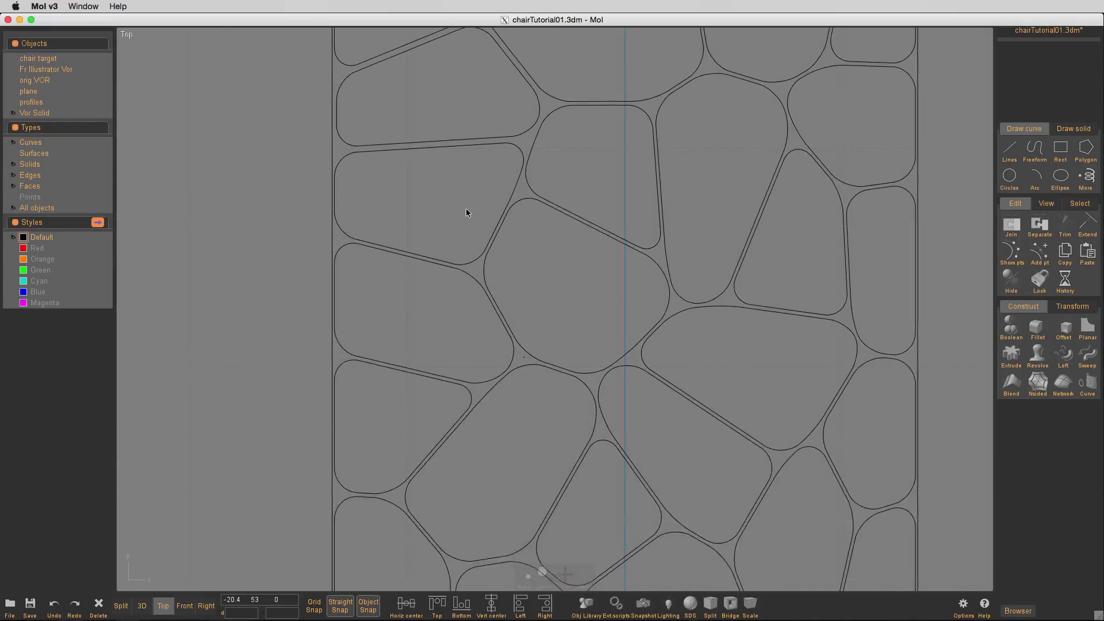
scroll(466, 213, "down", 5)
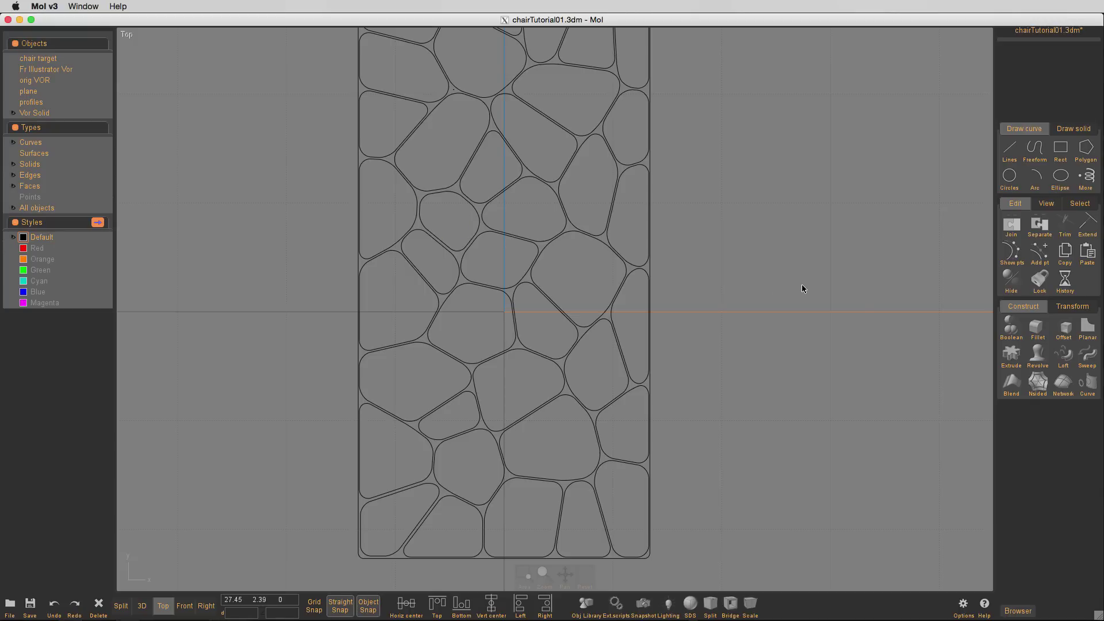
- Extrude all the offset outline curves upward into a tall lattice block
key("space")
key("ctrl+a")
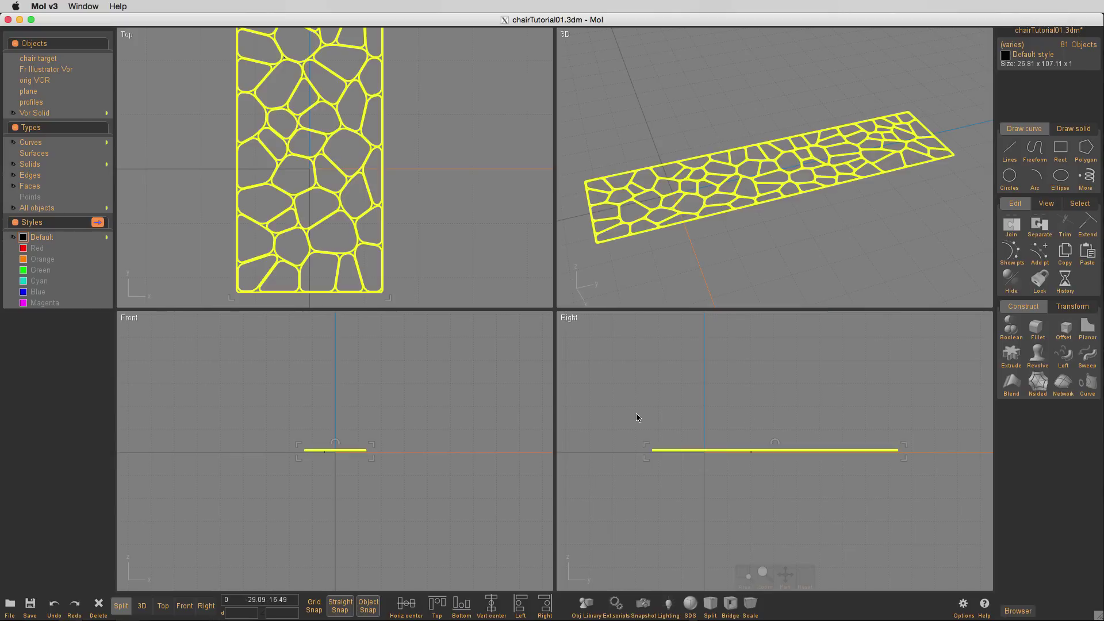
key("e")
left_click(751, 408)
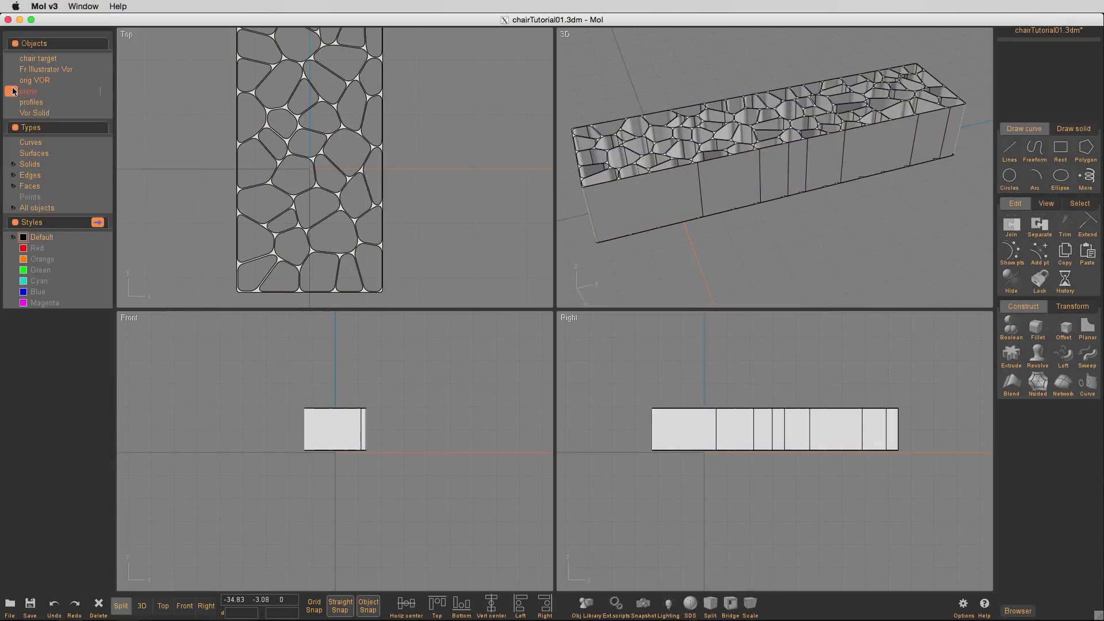
- Show Vor Solid in the Front view and move the tall extruded block about 0.58 straight down into it
left_click(13, 115)
key("Tab")
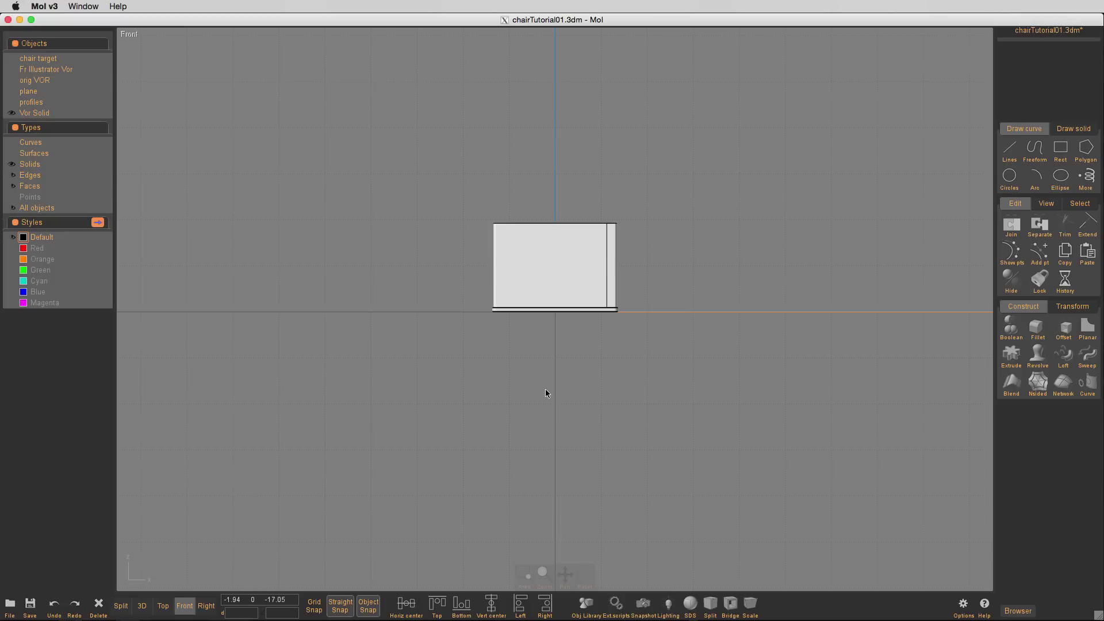
scroll(560, 321, "up", 5)
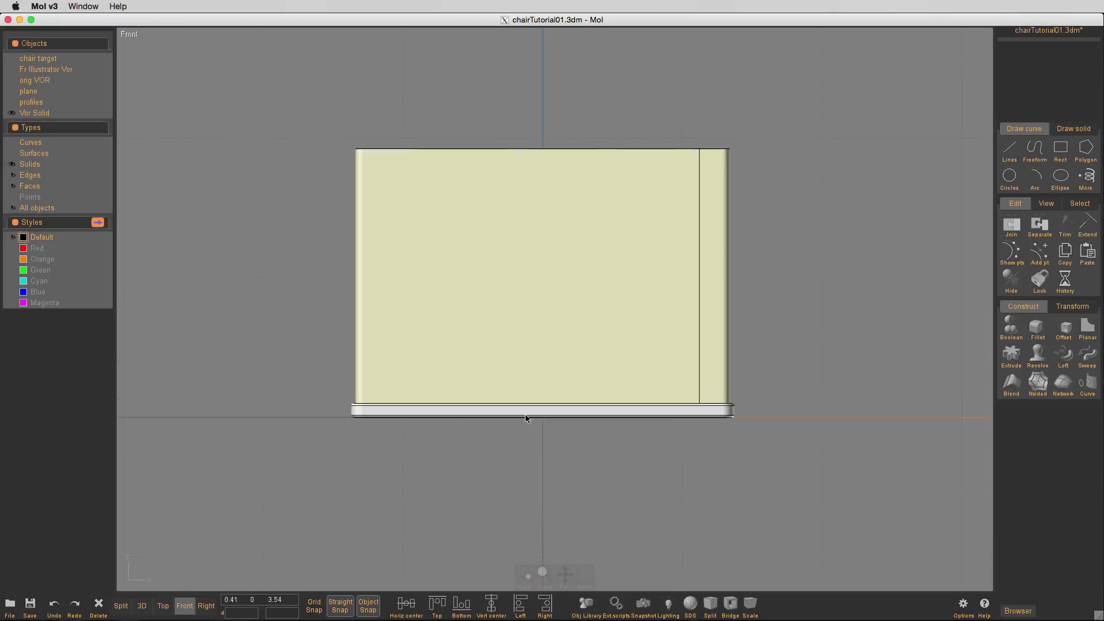
left_click(431, 410)
left_click(449, 455)
left_click(412, 315)
left_click(876, 261)
left_click_drag(865, 118, 438, 241)
key("m")
left_click(794, 323)
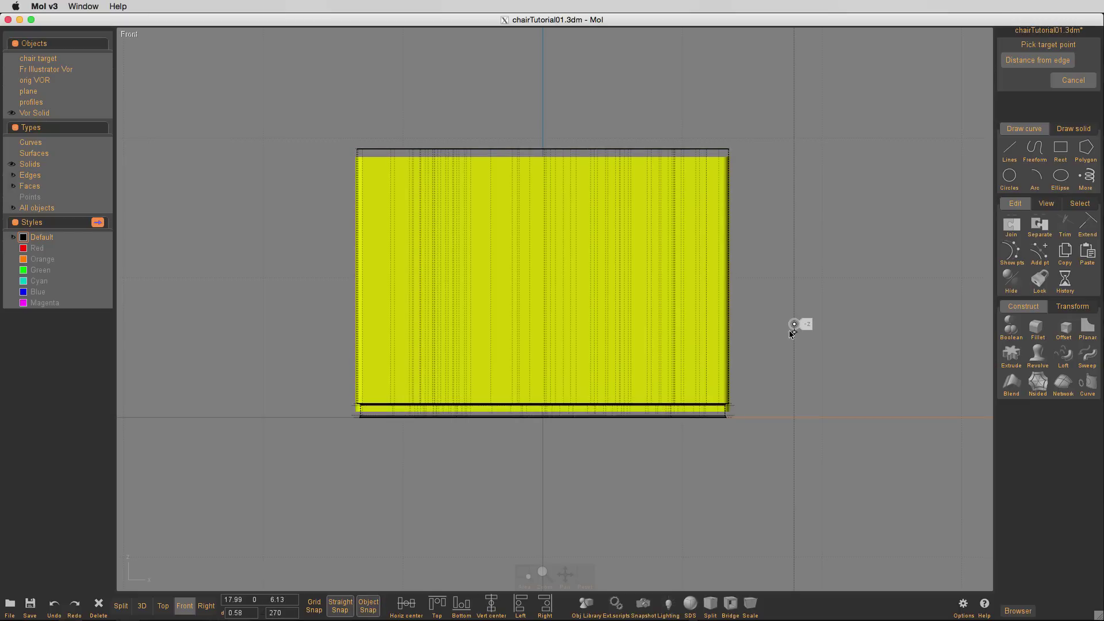
left_click(790, 330)
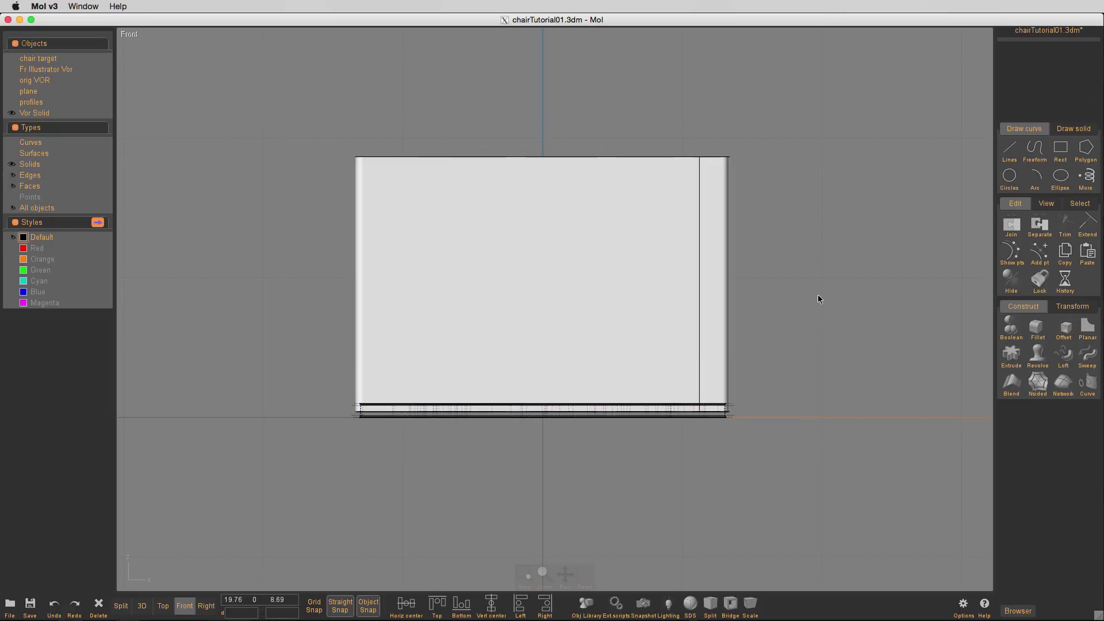
- Subtract the tall extruded block from Vor Solid with a Boolean difference to recess its upper face
left_click(730, 410)
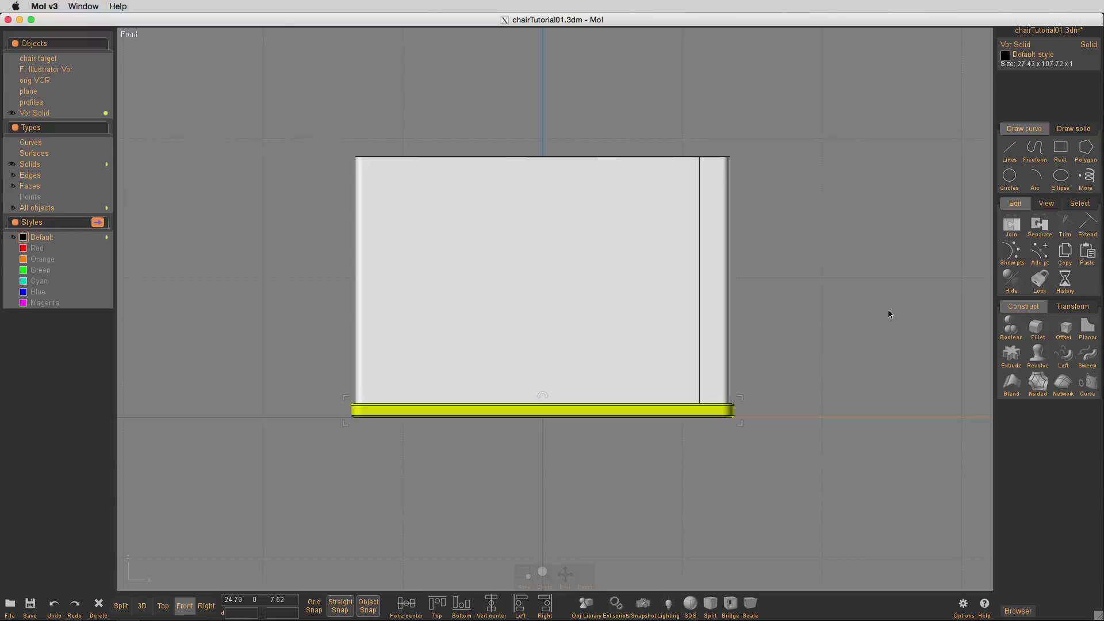
key("d")
left_click_drag(862, 258, 283, 260)
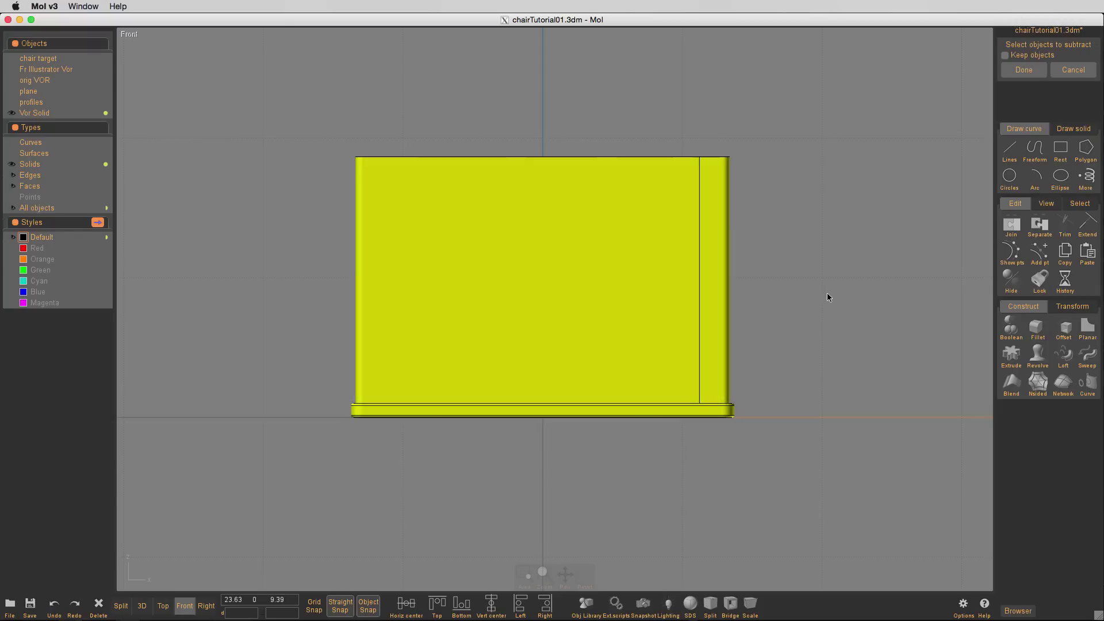
key("Return")
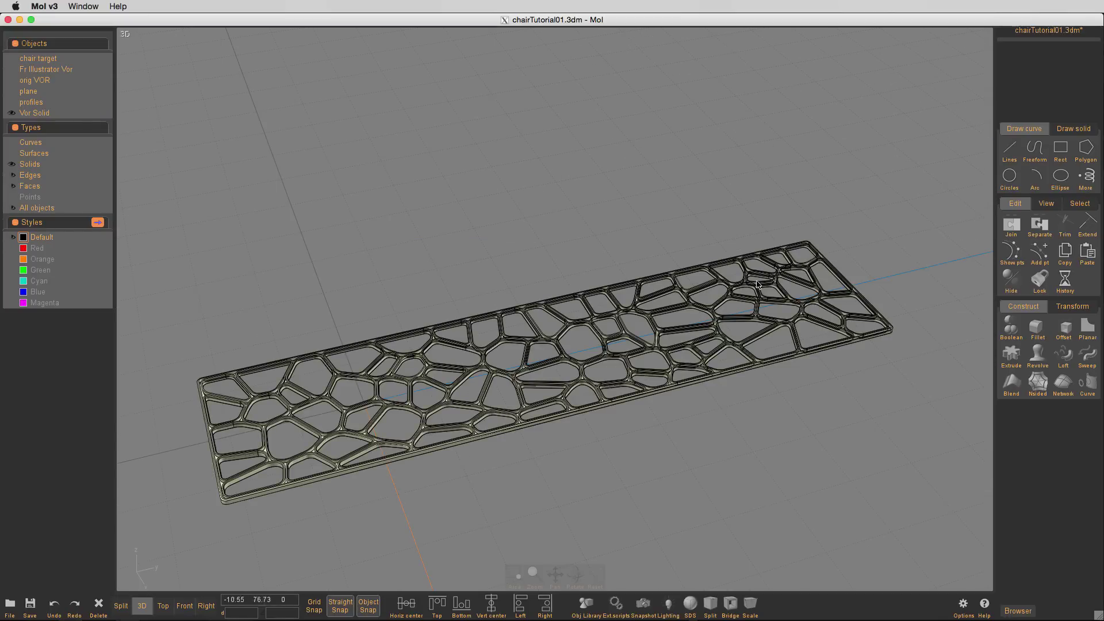
scroll(670, 354, "up", 10)
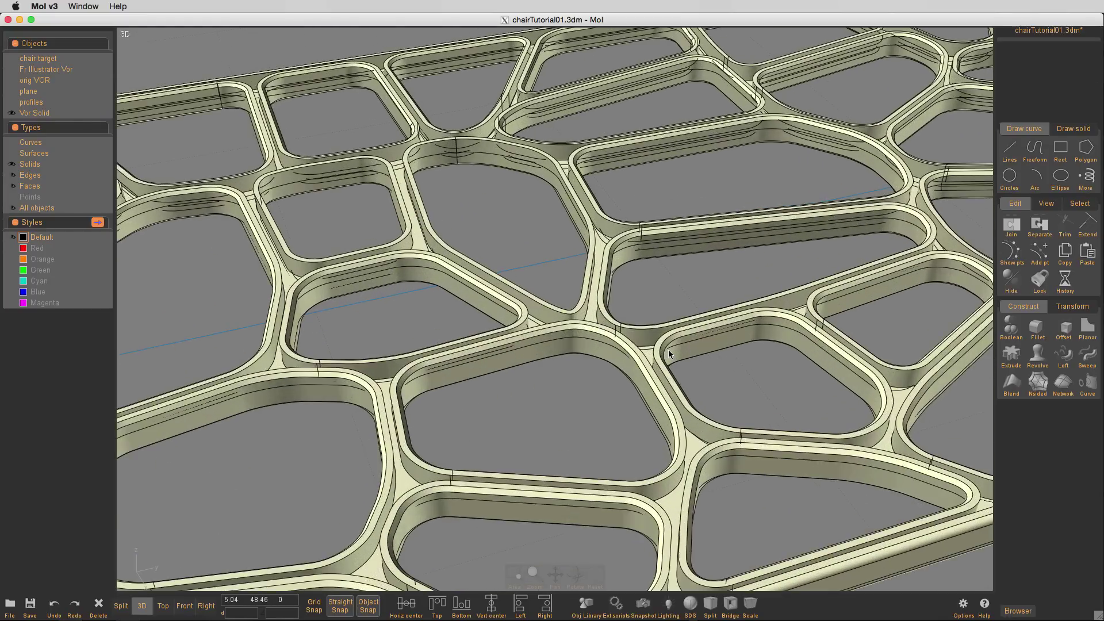
scroll(669, 349, "down", 10)
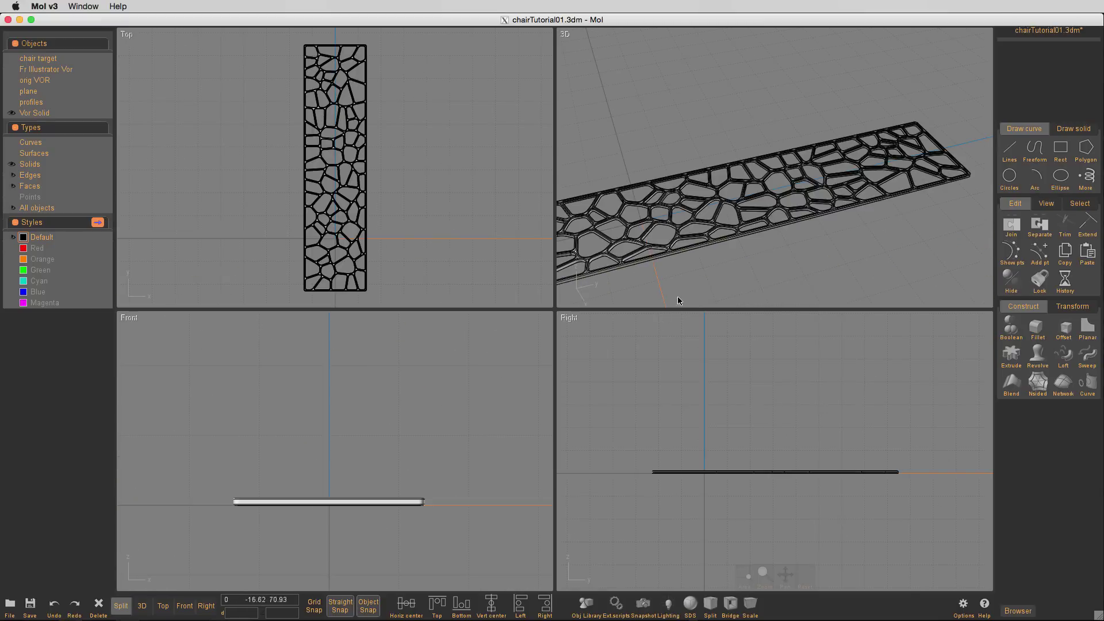
left_click(714, 198)
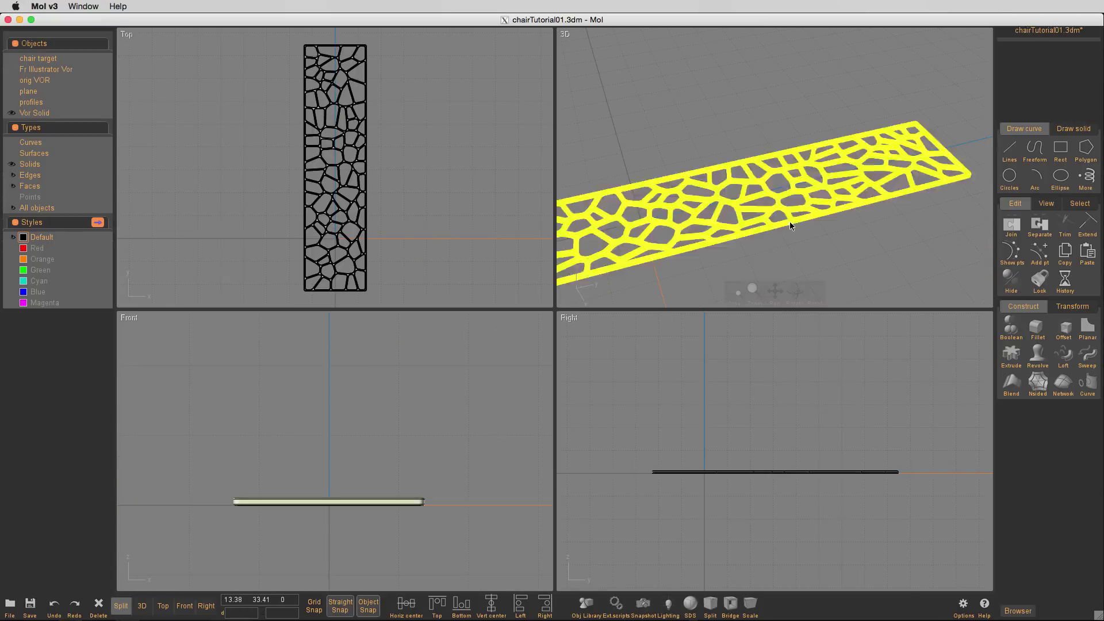
left_click(893, 242)
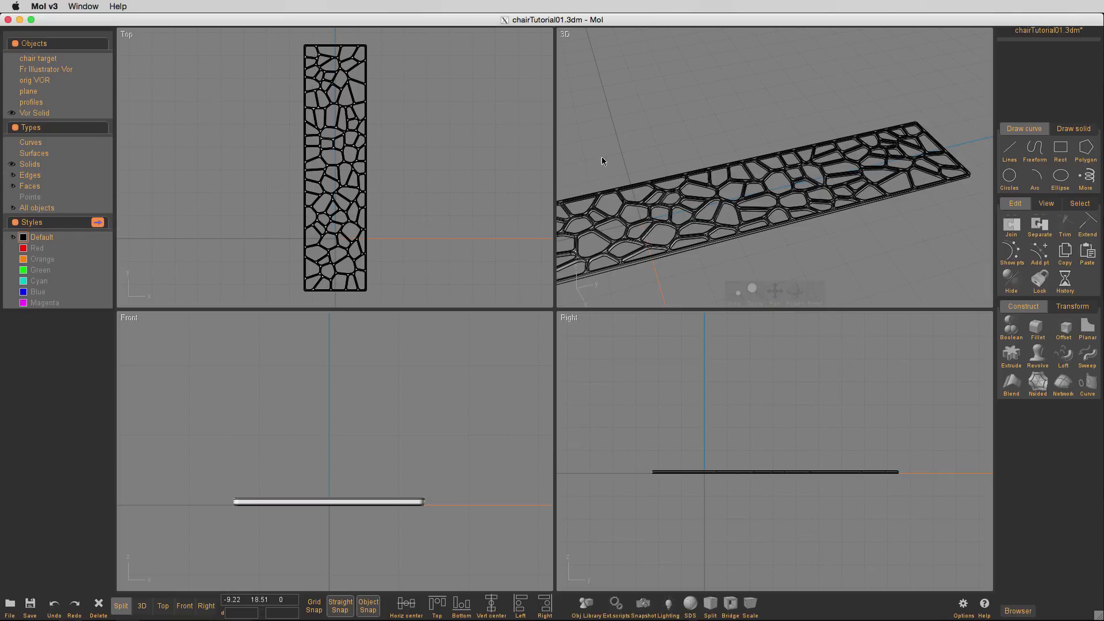
- Hide Vor Solid and show the plane and chair target surfaces
left_click(11, 113)
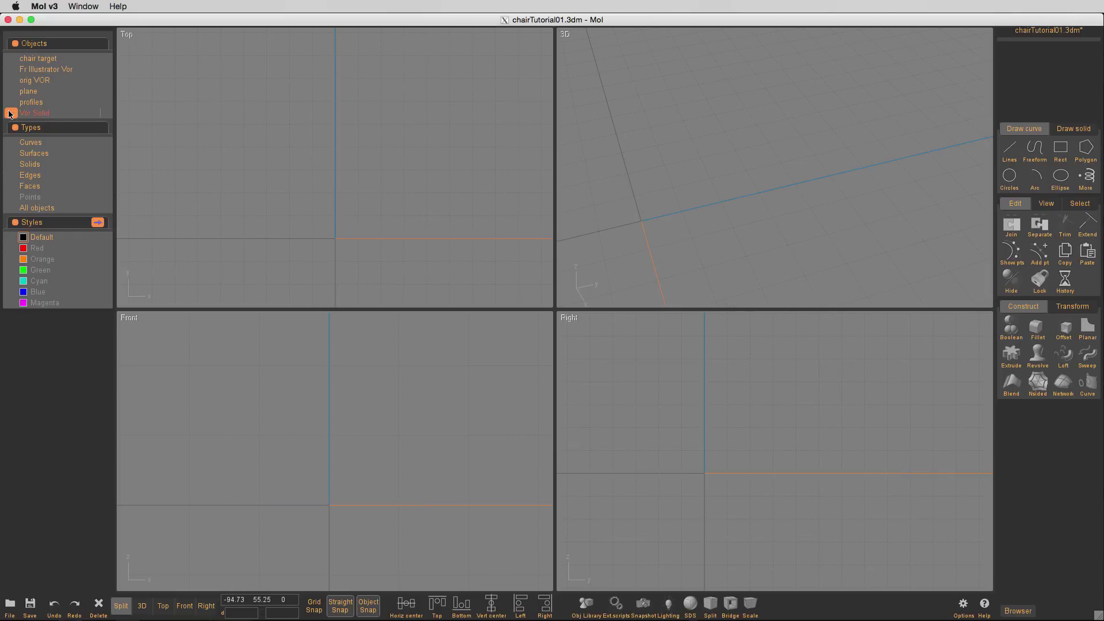
left_click(9, 91)
left_click(9, 60)
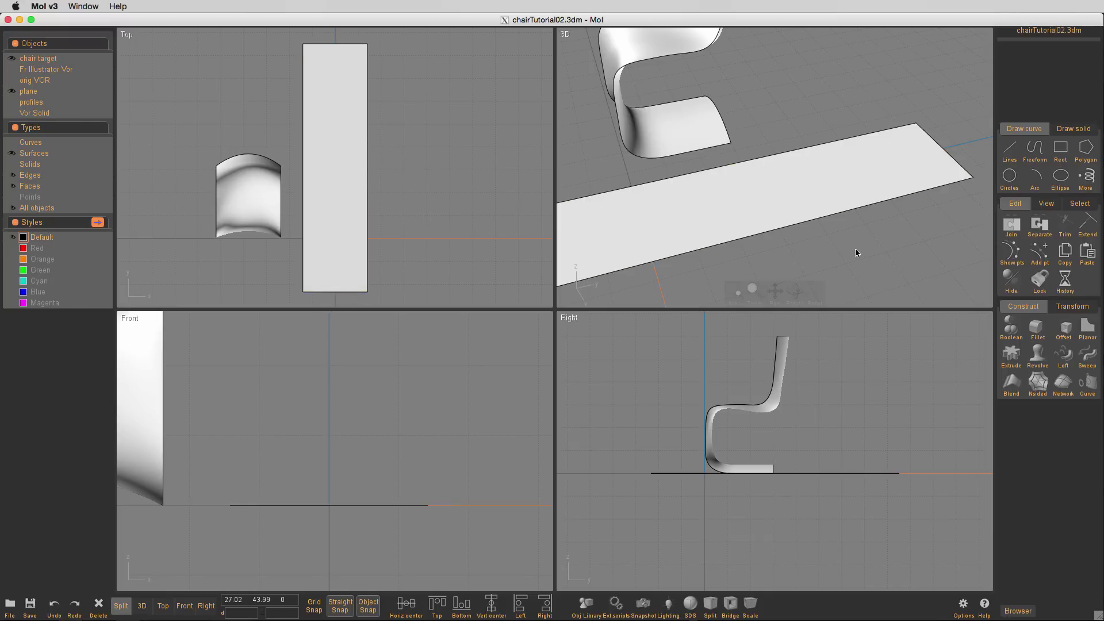
- Draw a solid box covering the flat plane from corner to corner, about 28.27 x 108.5 and 2.33 high
left_click(926, 175)
left_click(1060, 149)
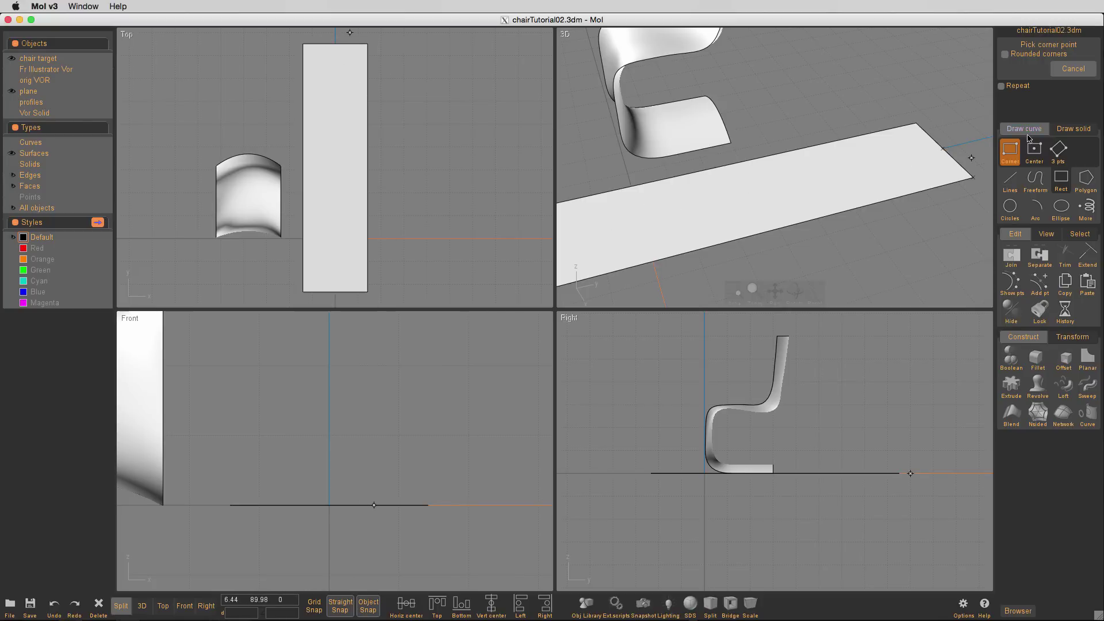
left_click(1074, 129)
left_click(1035, 149)
left_click(303, 43)
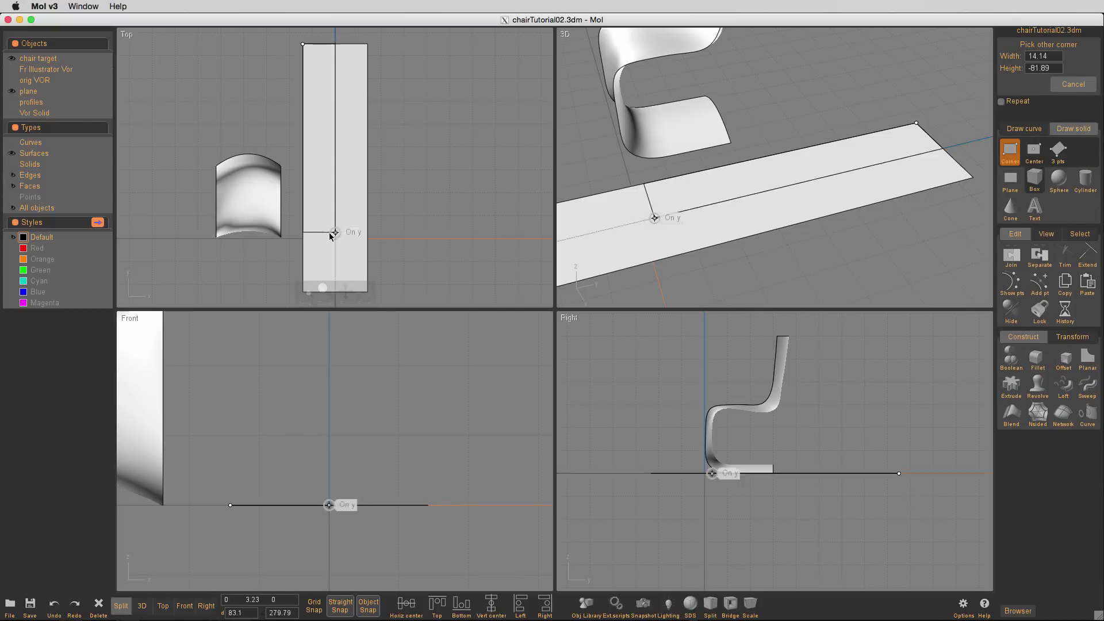
right_click_drag(373, 285, 406, 245)
left_click(400, 251)
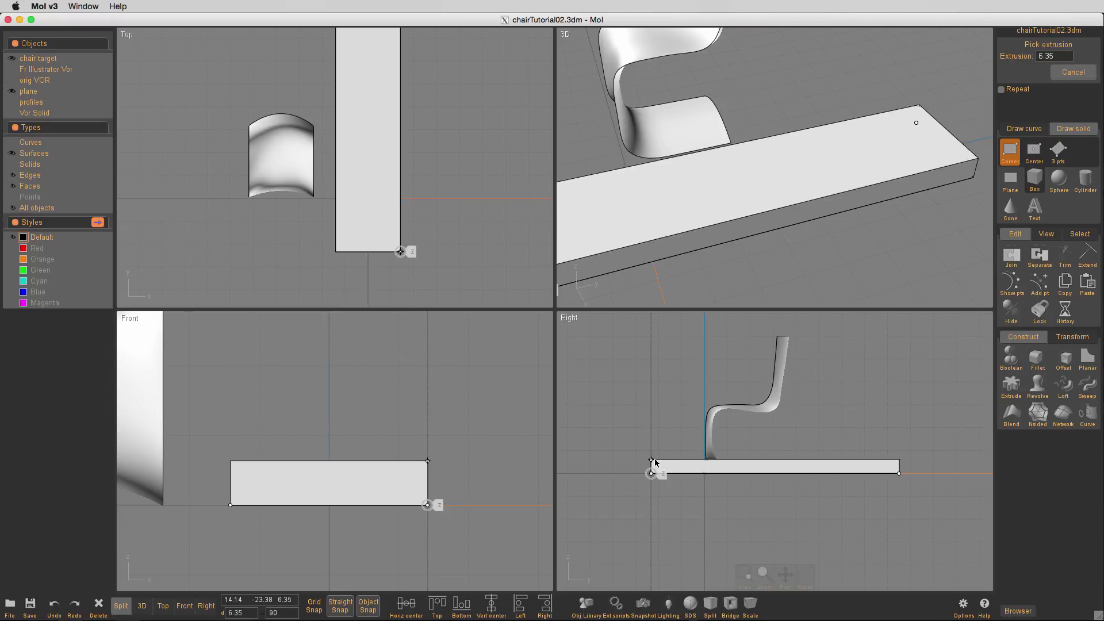
left_click(682, 471)
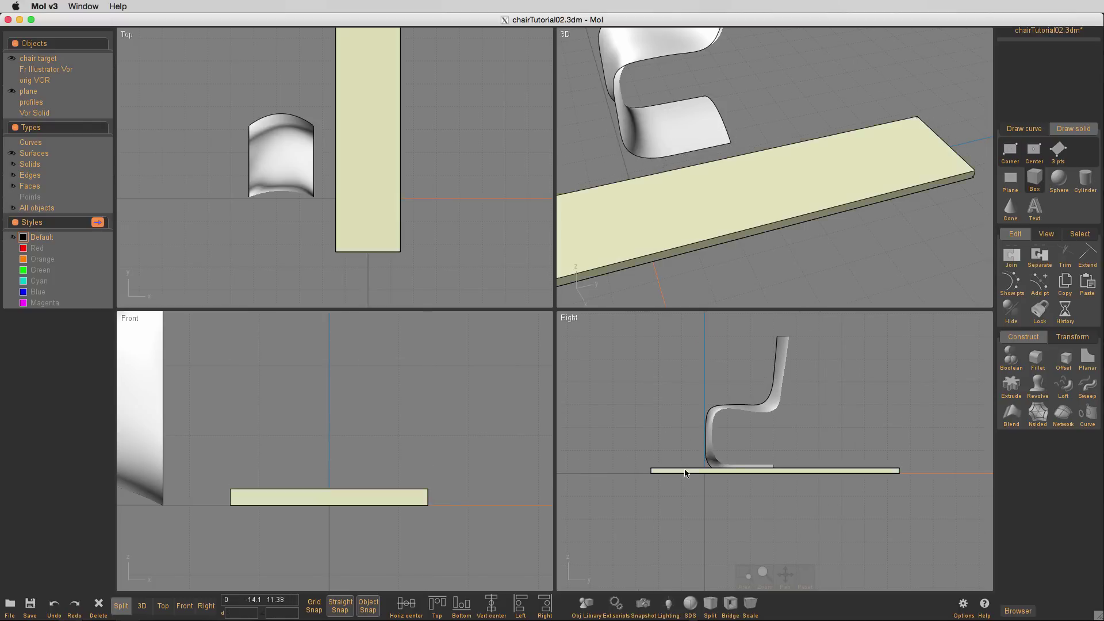
- Try to resize the selected box from its corner handle in the enlarged Top view and undo the change
scroll(690, 483, "up", 4)
left_click(708, 191)
scroll(416, 30, "up", 1)
right_click_drag(417, 30, 427, 96)
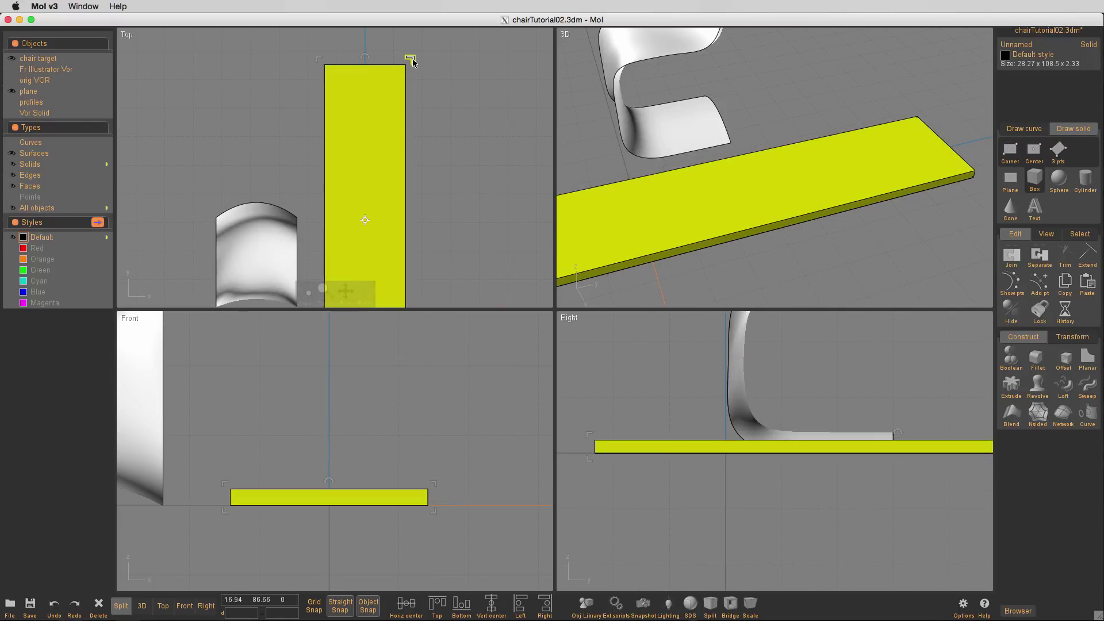
key("space")
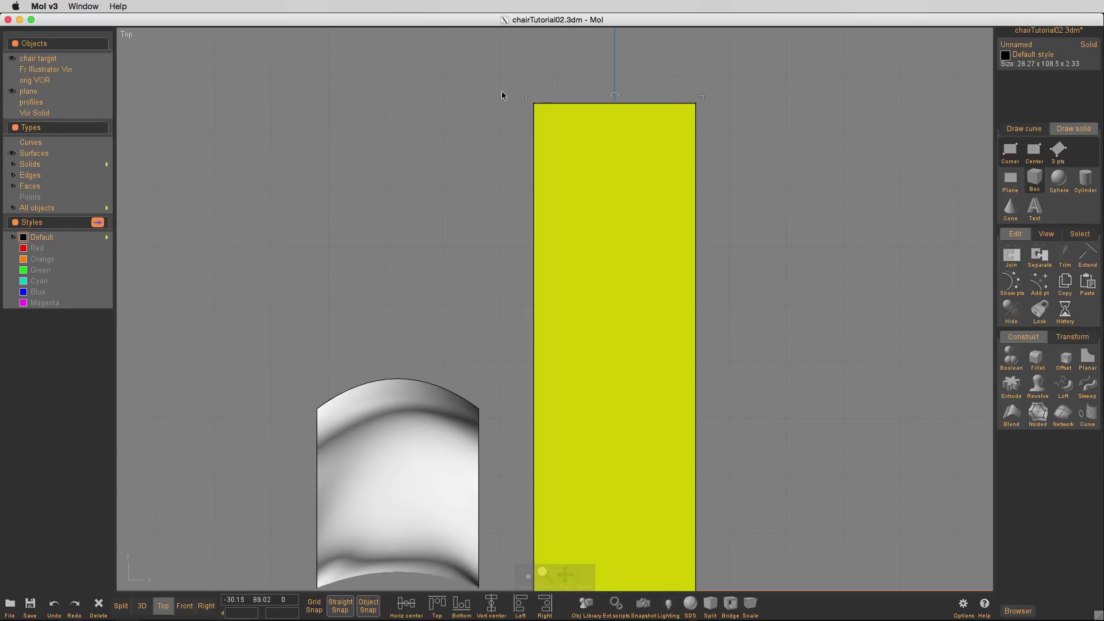
left_click(701, 102)
left_click(699, 109)
scroll(747, 239, "down", 1)
key("ctrl+z")
scroll(674, 95, "up", 6)
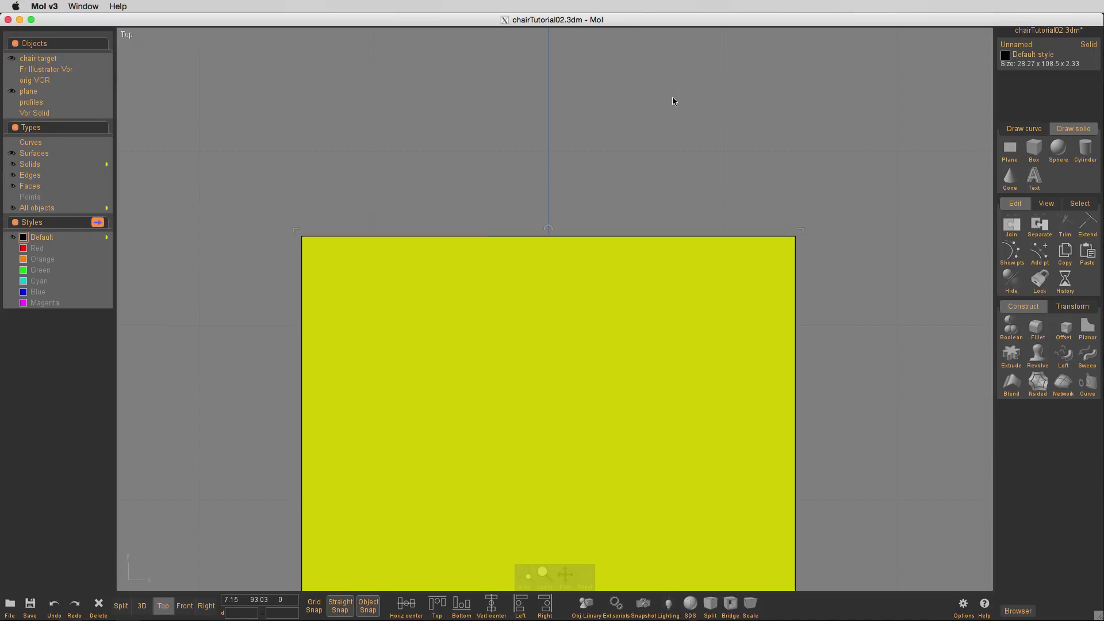
scroll(673, 97, "down", 8)
scroll(673, 97, "up", 1)
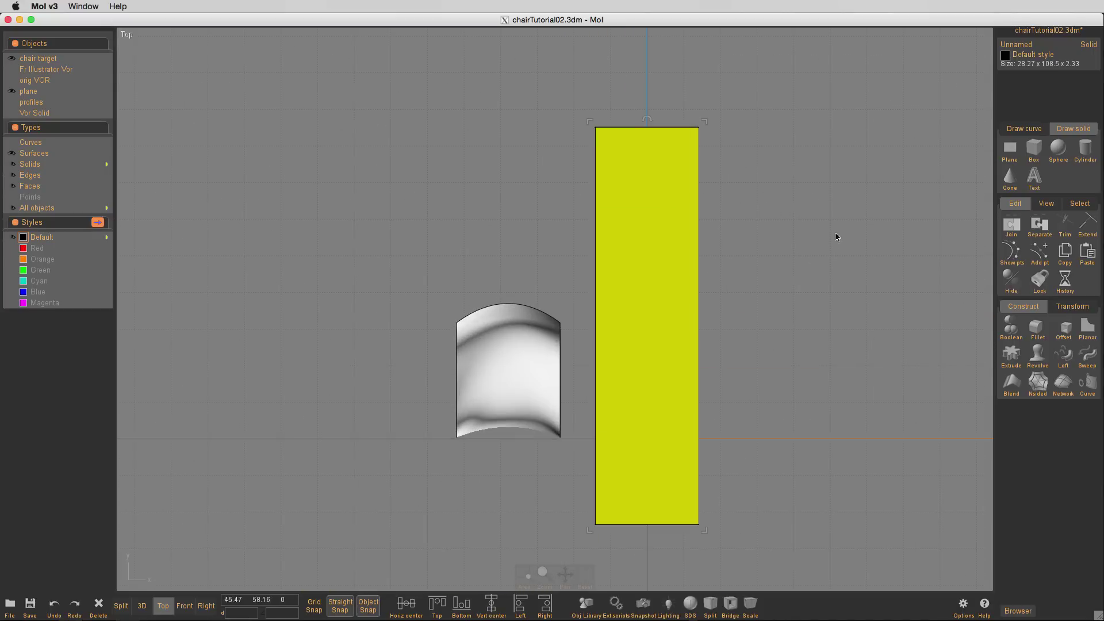
- Scale the box in one direction about its bounding box center, shortening its length to about 107.28
left_click(1064, 310)
left_click(1082, 332)
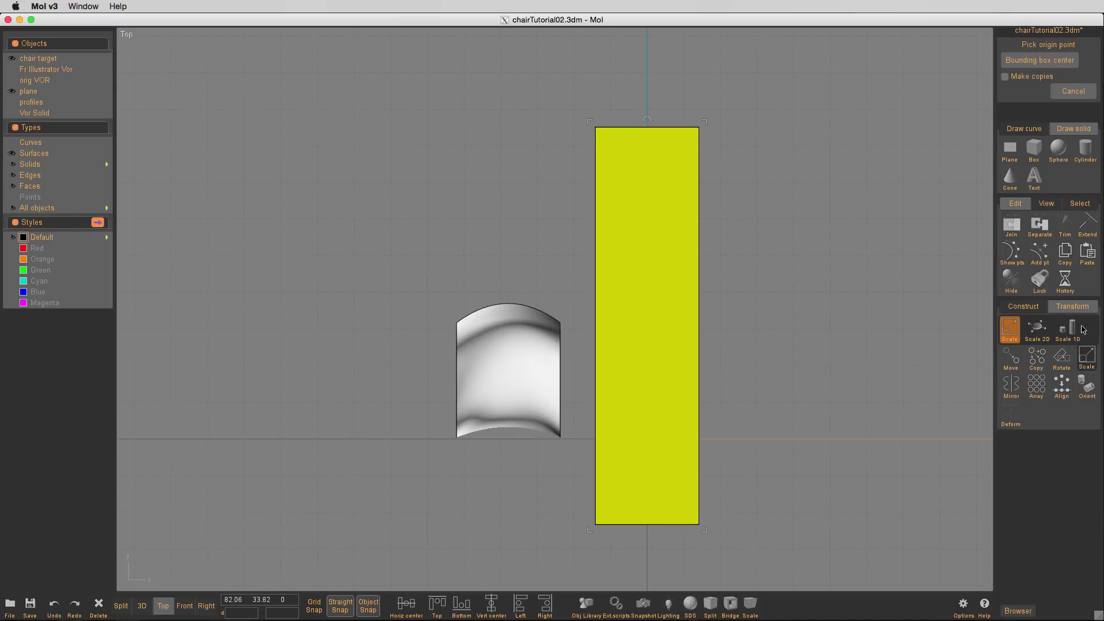
left_click(1039, 60)
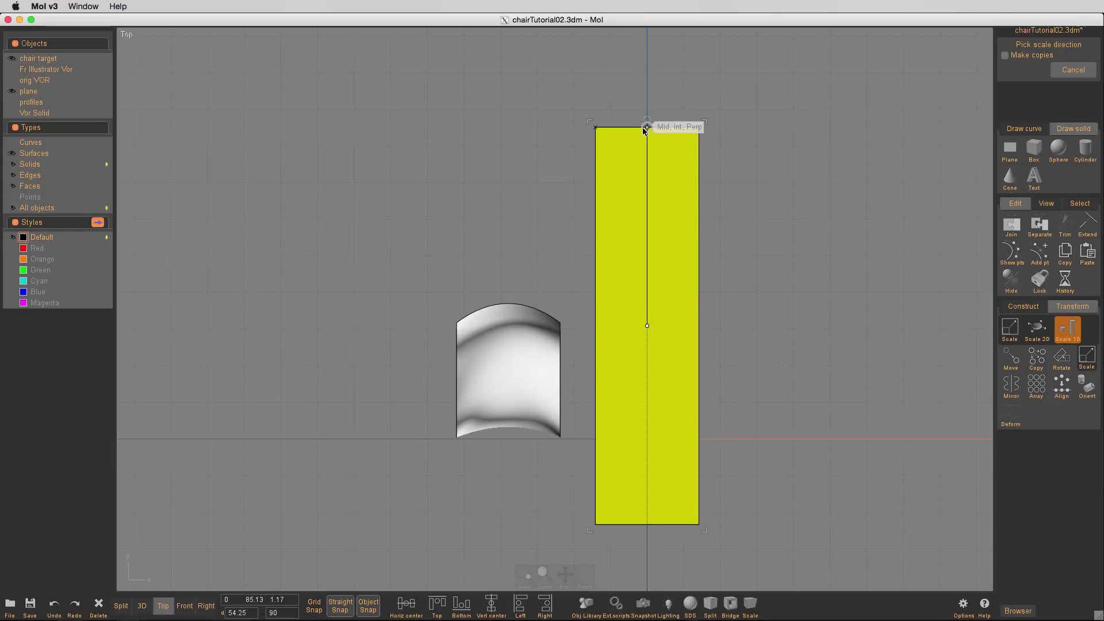
scroll(648, 137, "up", 5)
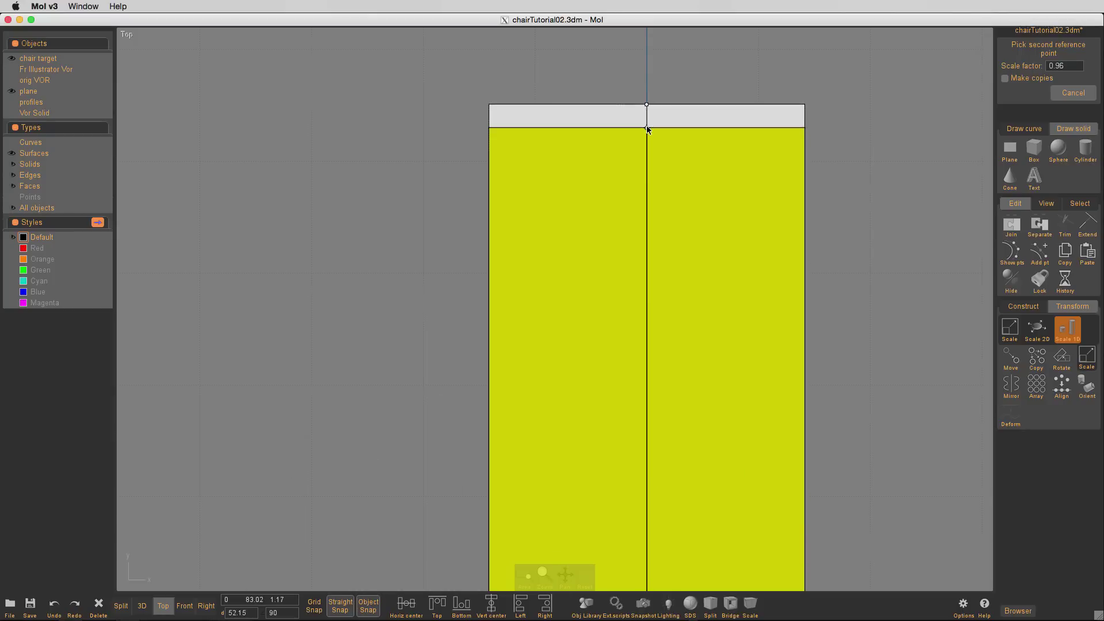
left_click(647, 110)
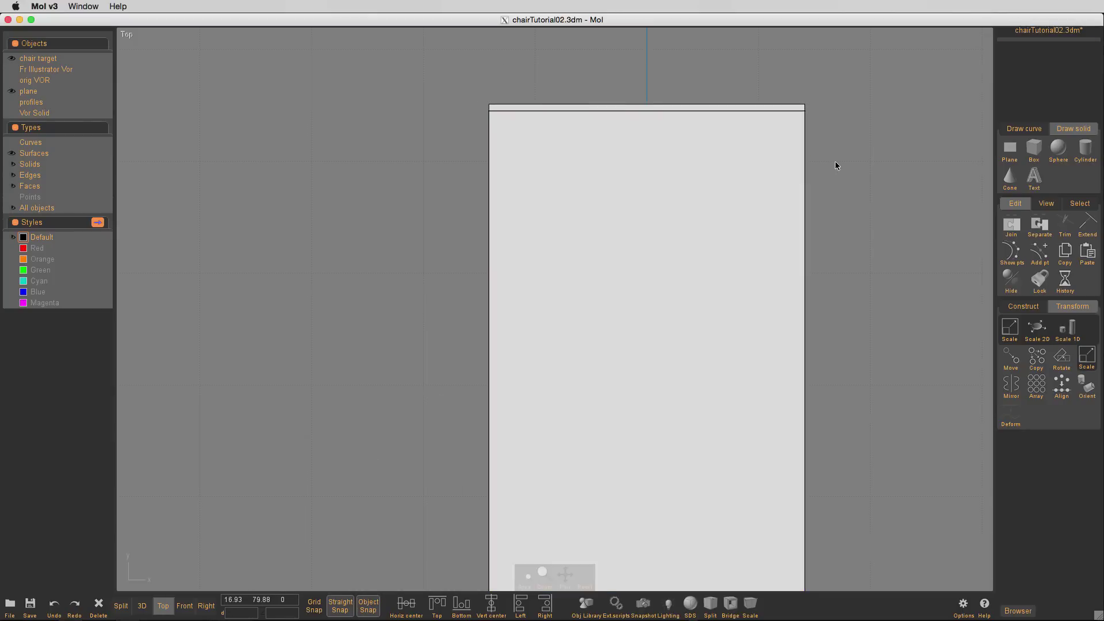
- Scale the box in one direction about its bounding box center, narrowing its width to about 27.2
left_click(1067, 332)
left_click(1038, 62)
scroll(863, 322, "down", 3)
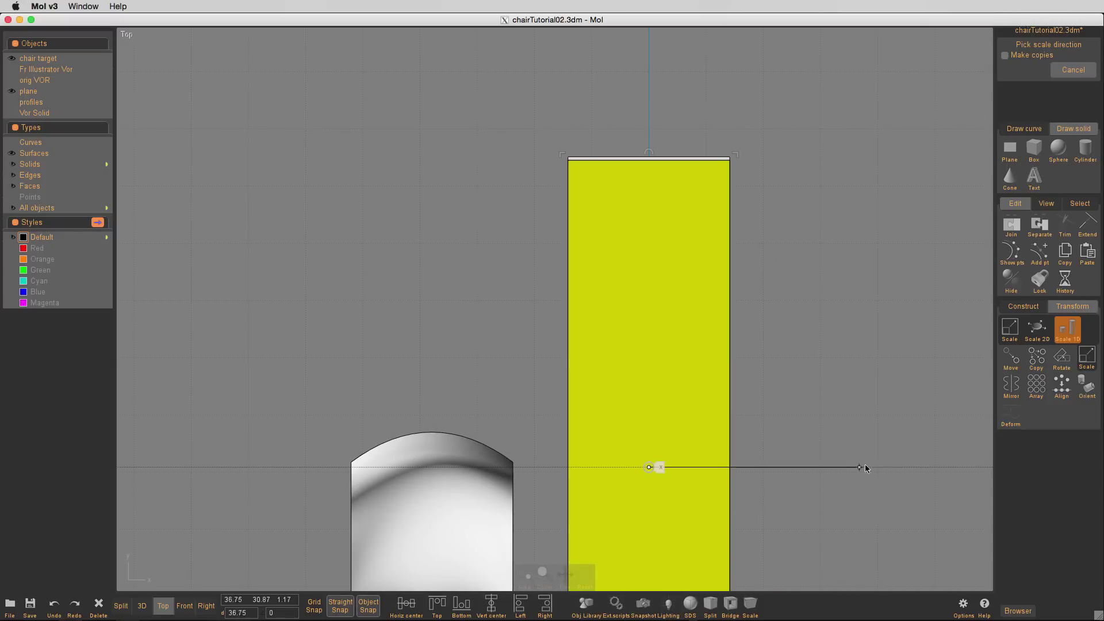
left_click(892, 467)
left_click(883, 467)
left_click(848, 304)
left_click(712, 318)
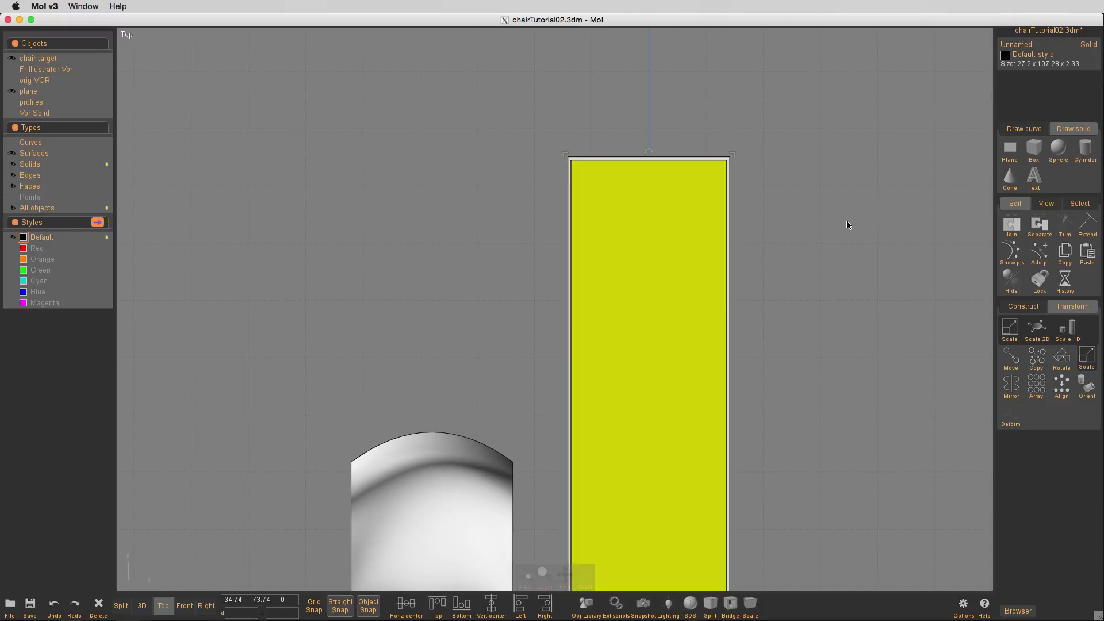
- Fillet all edges of the inset box with a radius slightly under half its thickness
key("s")
key("f")
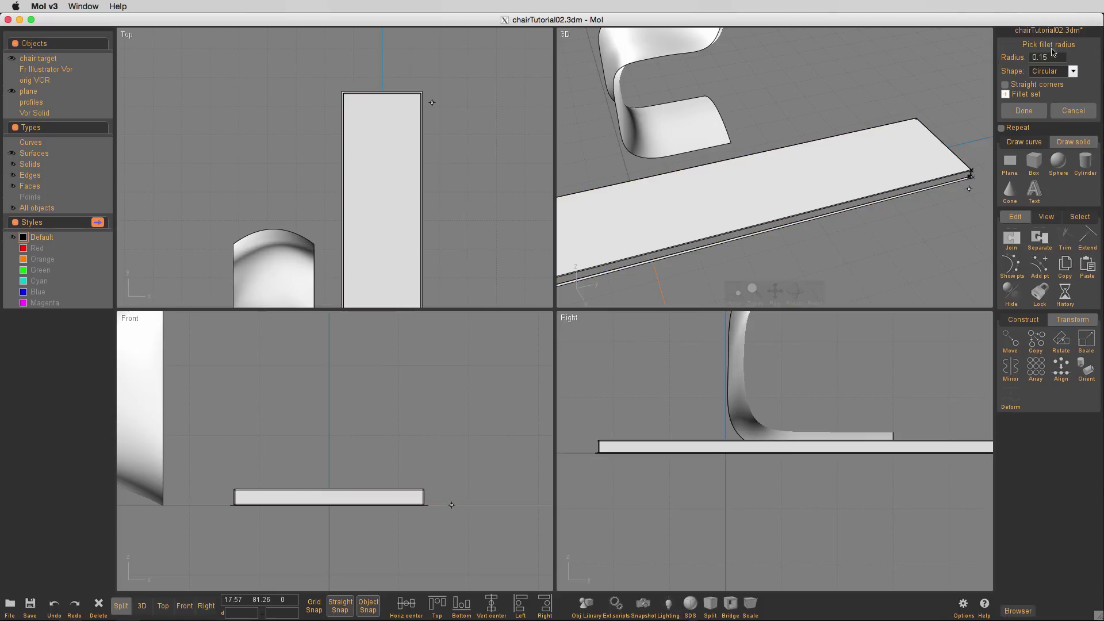
left_click(1048, 57)
left_click(1065, 128)
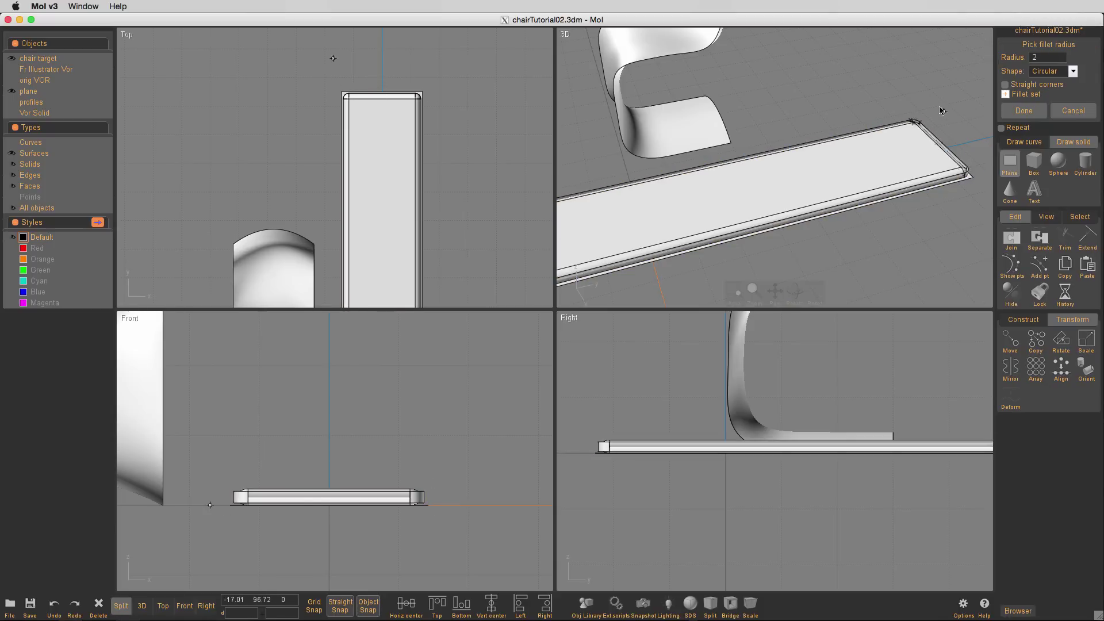
mouse_move(930, 99)
right_mouse_down()
mouse_move(847, 60)
mouse_move(899, 82)
mouse_move(938, 81)
right_mouse_up()
left_click(1041, 60)
left_click(1047, 126)
right_click_drag(946, 140, 896, 116)
right_click(896, 117)
- Assign the Orange style to the filleted box
left_click(864, 163)
left_click(23, 259)
right_click_drag(691, 250, 767, 251)
left_click(766, 247)
key("f")
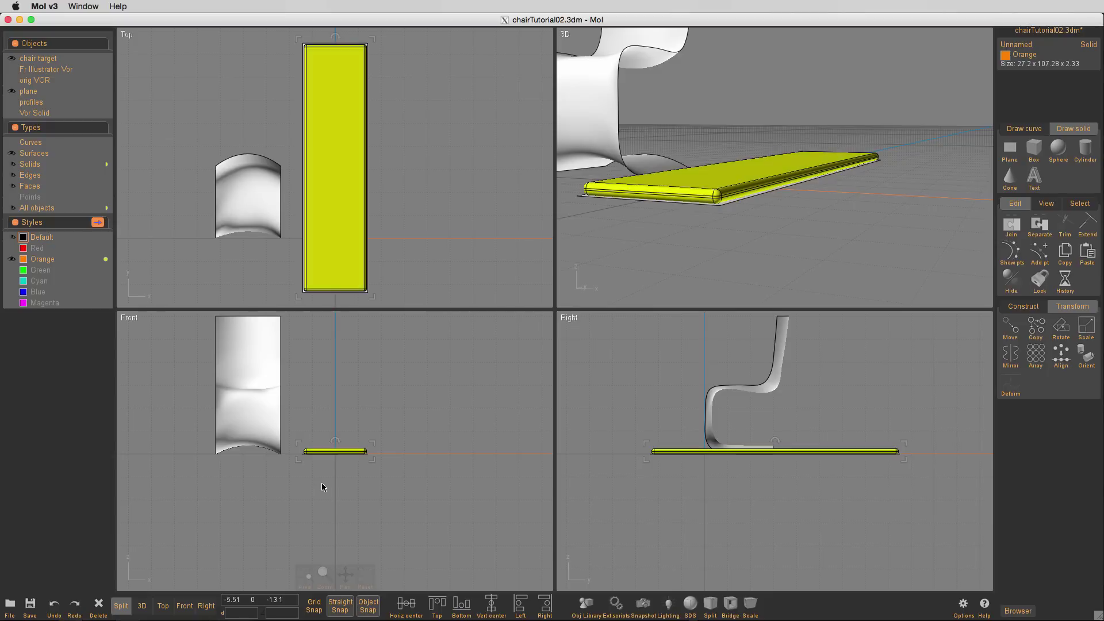
- Move the orange slab straight down in the Front view so its mid-height lies on the plane
scroll(328, 471, "up", 7)
key("space")
key("f")
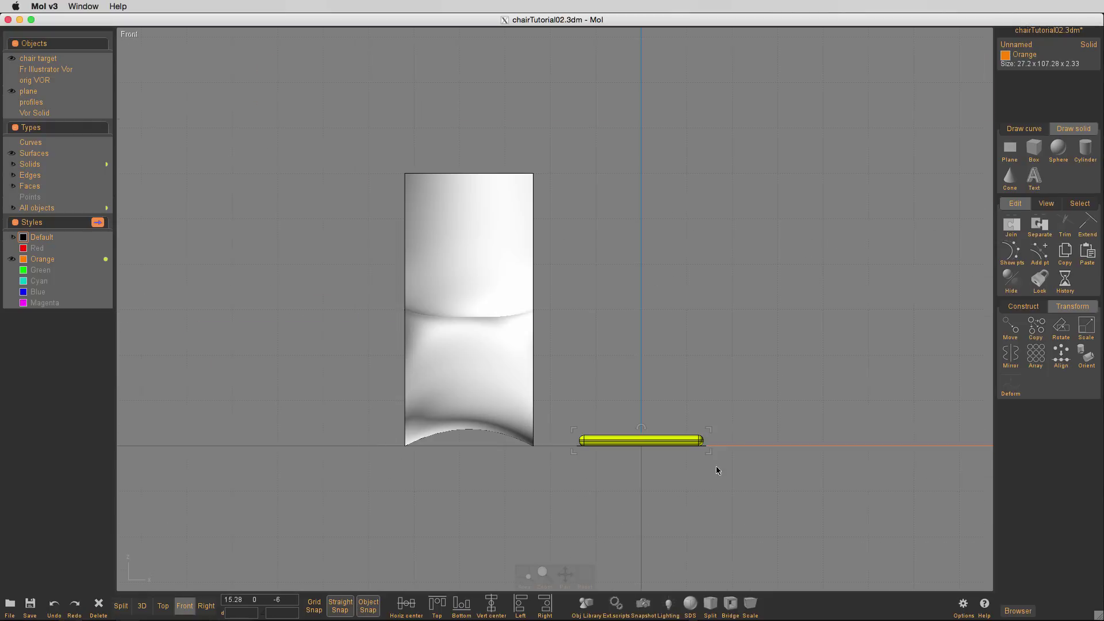
scroll(688, 448, "up", 7)
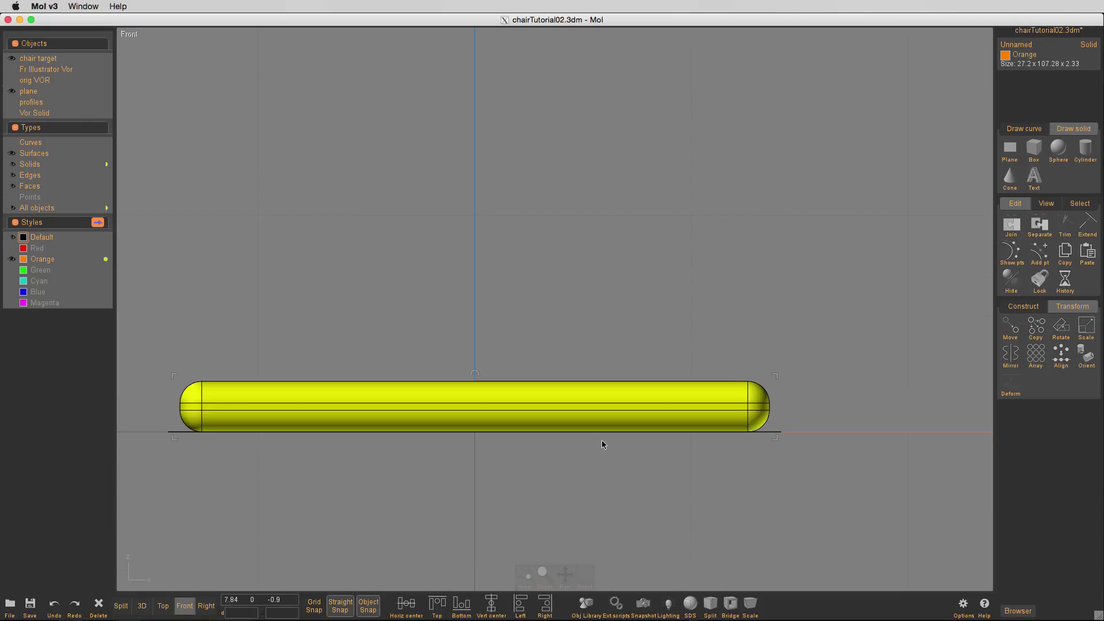
left_click(770, 407)
left_click(770, 432)
left_click(787, 329)
key("space")
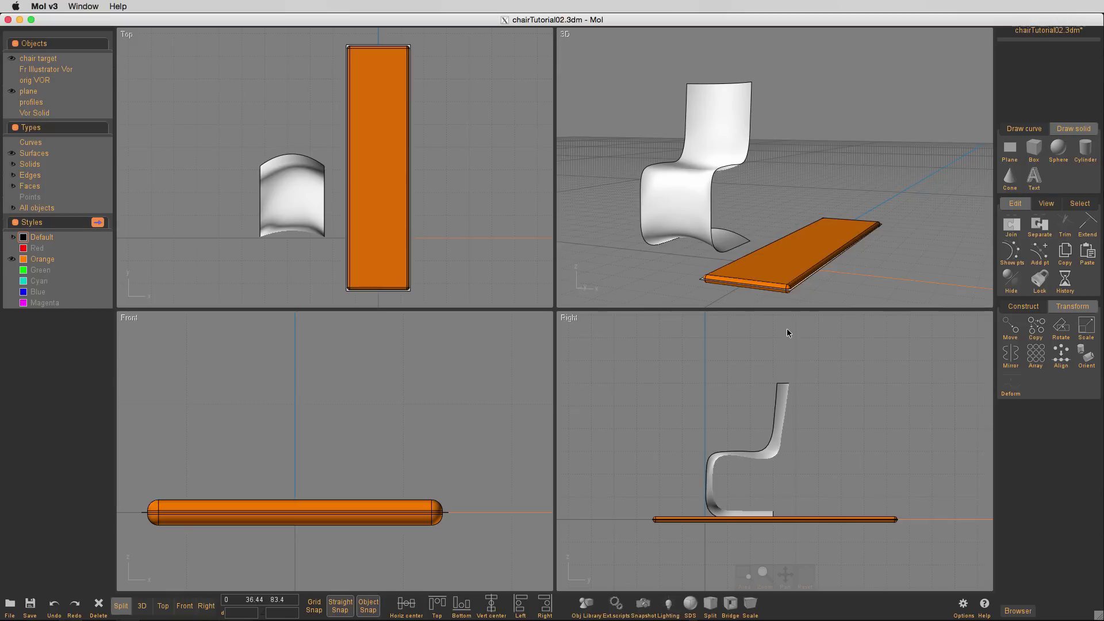
- Draw a vertical cylinder of about 3.32 radius and 36.83 height on the slab's centerline near its far end
mouse_move(694, 253)
right_mouse_down()
mouse_move(660, 239)
mouse_move(828, 245)
mouse_move(683, 249)
mouse_move(715, 254)
mouse_move(683, 266)
right_mouse_up()
left_click(884, 272)
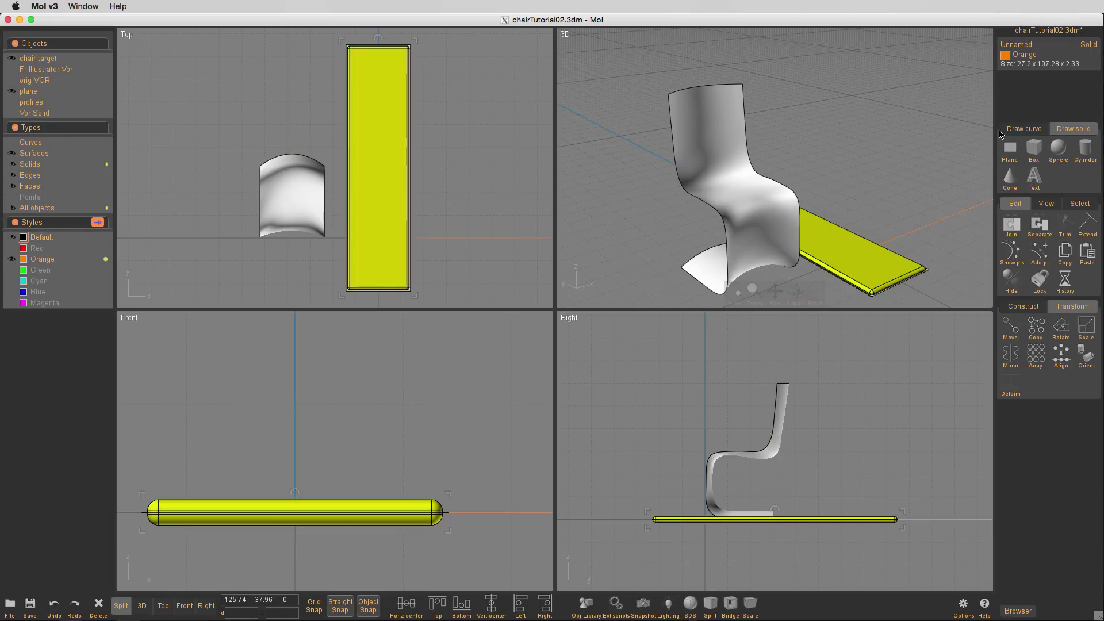
left_click(865, 118)
left_click(1089, 151)
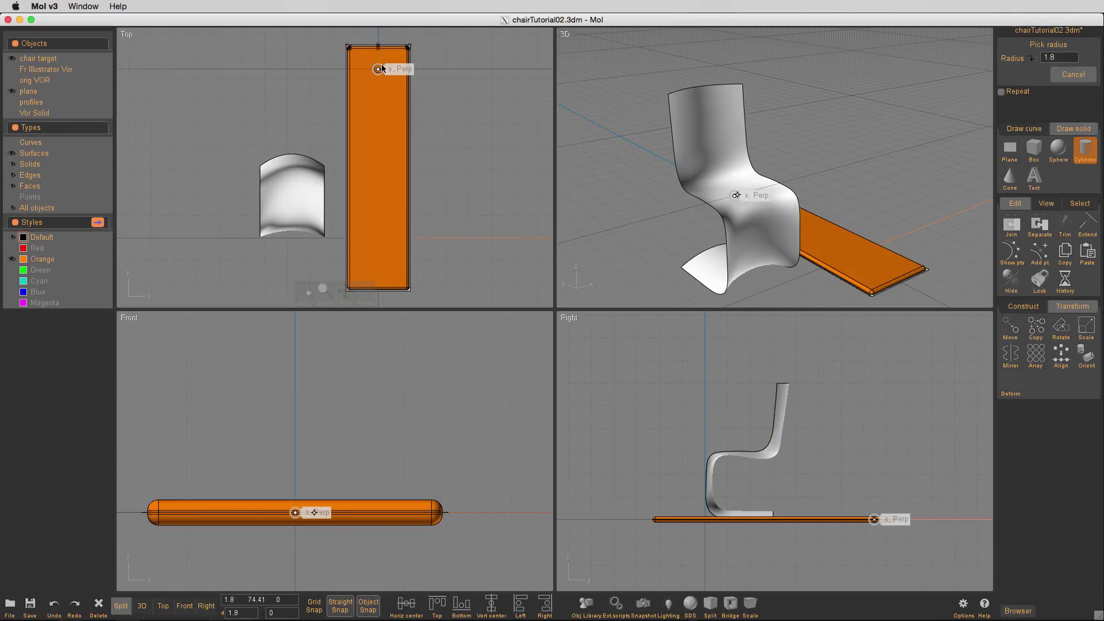
left_click(385, 68)
left_click(877, 429)
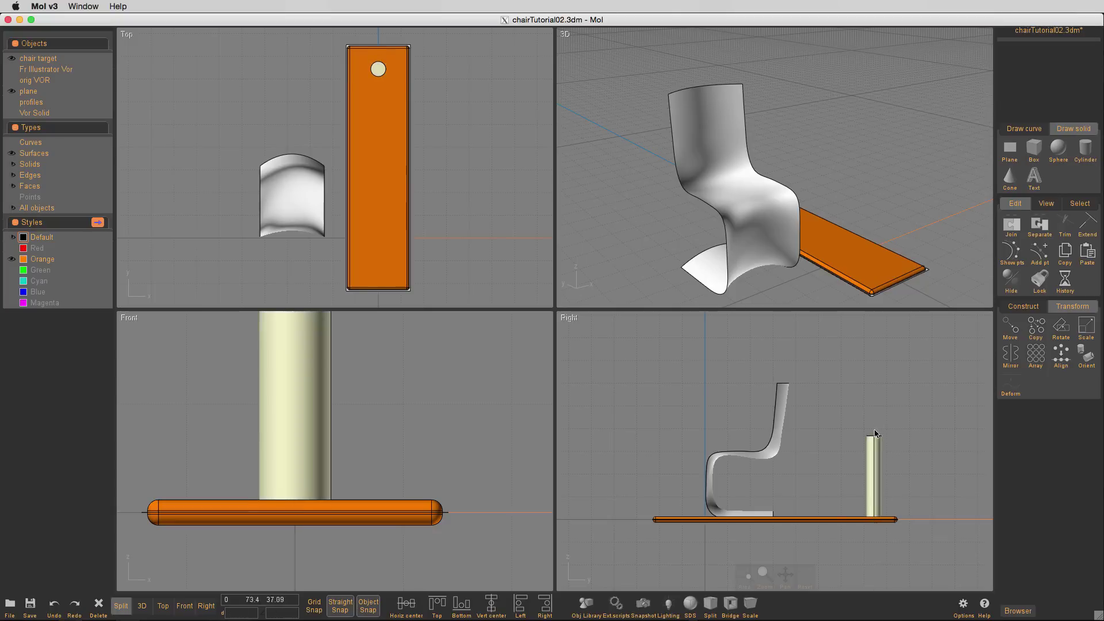
- Move the cylinder down through the orange slab and subtract it with a Boolean difference to cut a round hole
left_click_drag(870, 475, 870, 493)
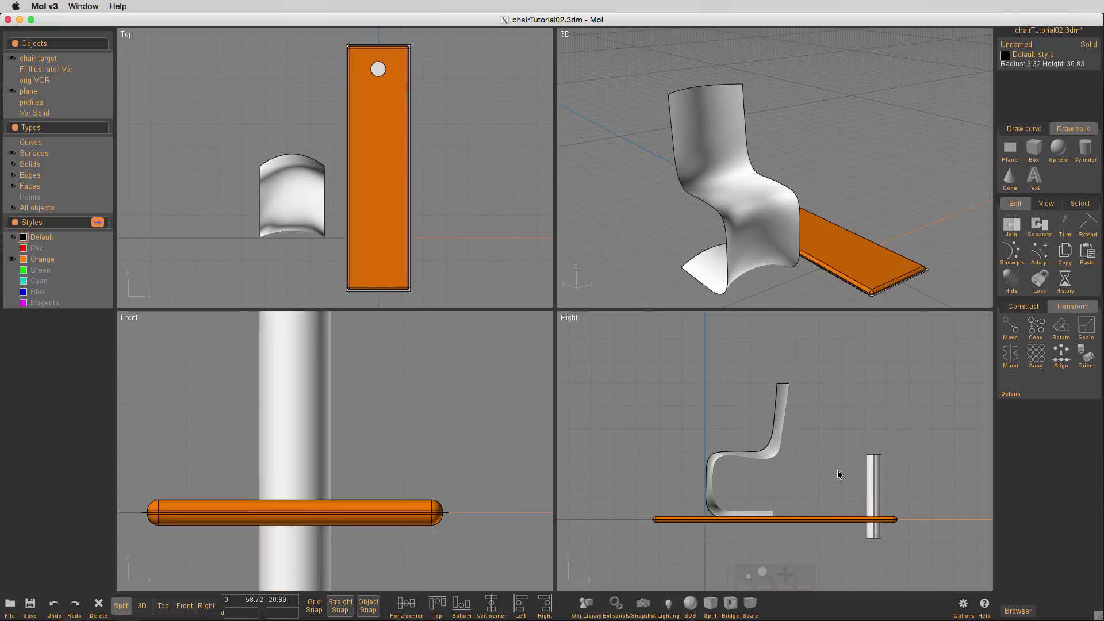
left_click(869, 259)
key("d")
left_click(872, 465)
right_click(867, 384)
- Start a Flow deformation of the holed orange slab and pick the plane near its hole end as base surface
mouse_move(493, 223)
right_mouse_down()
mouse_move(501, 202)
mouse_move(482, 228)
right_mouse_up()
right_click_drag(938, 168, 786, 217)
left_click(785, 217)
left_click(1013, 386)
left_click(1019, 392)
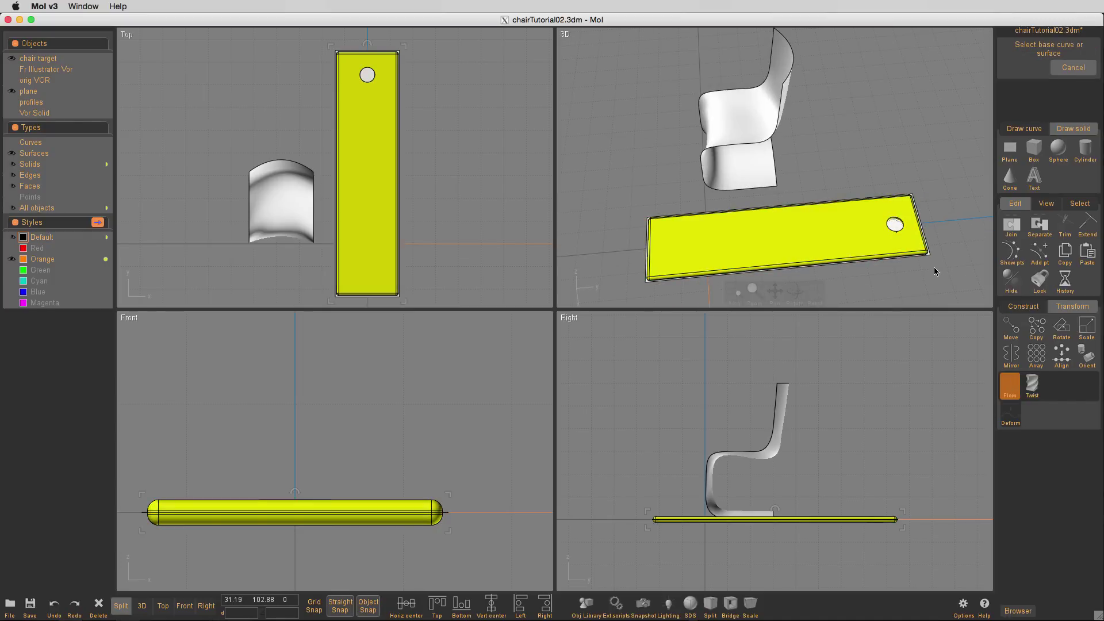
scroll(397, 86, "up", 2)
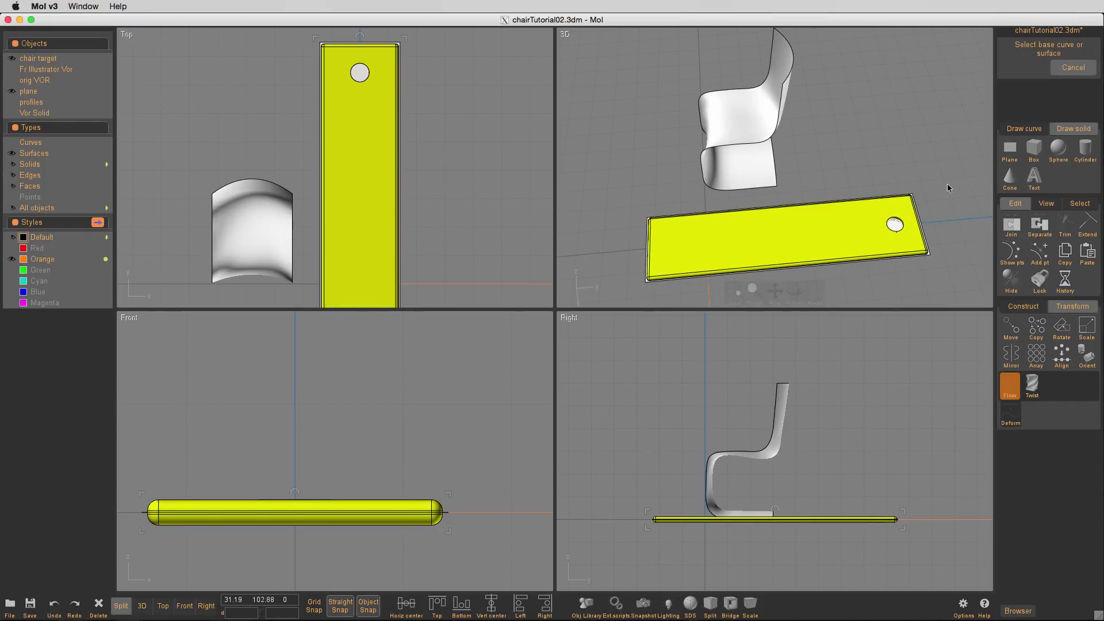
scroll(906, 172, "up", 3)
scroll(861, 180, "down", 2)
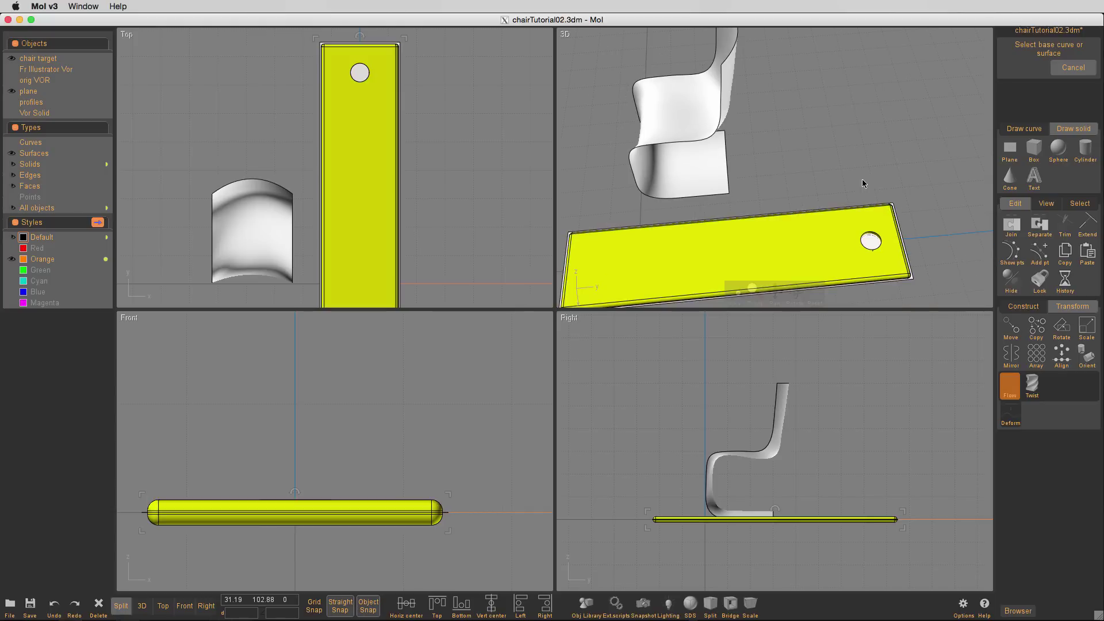
scroll(863, 183, "up", 5)
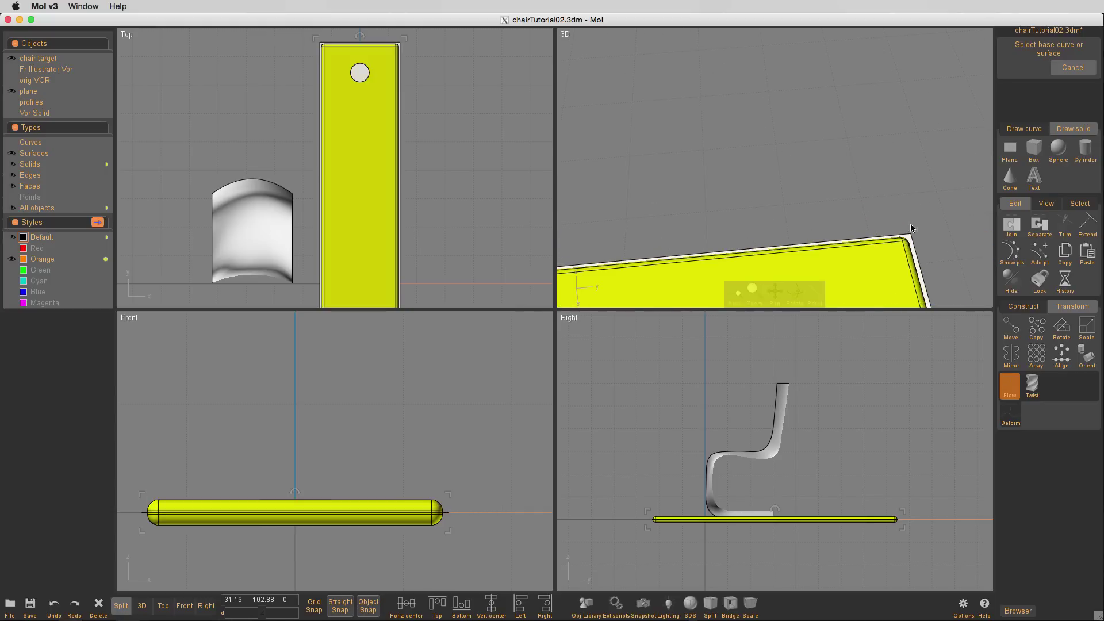
right_click_drag(873, 205, 634, 291)
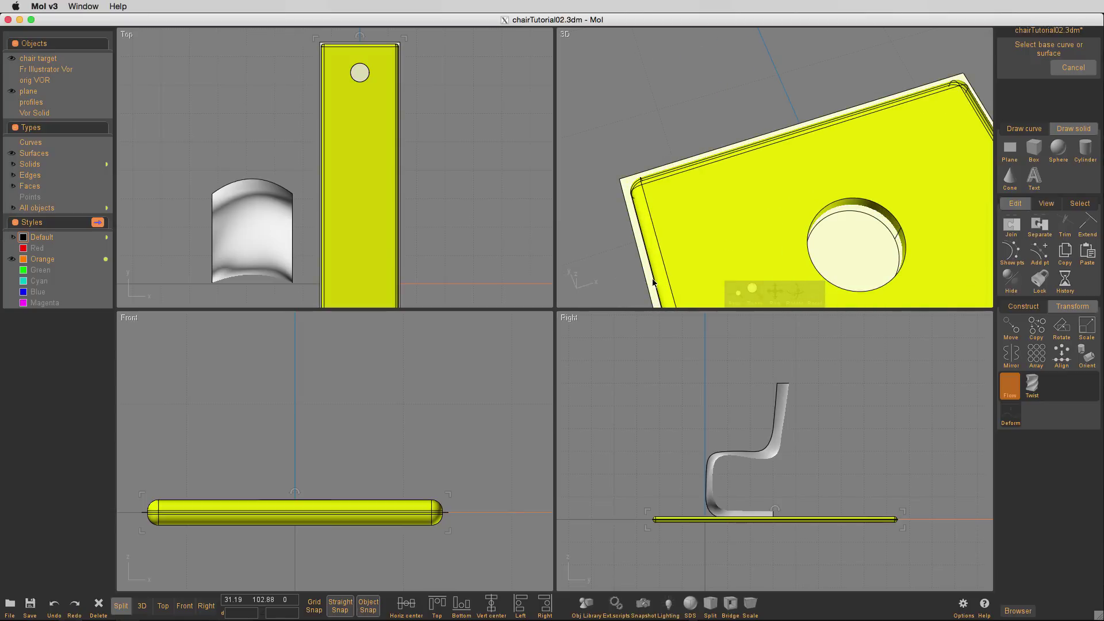
left_click(652, 280)
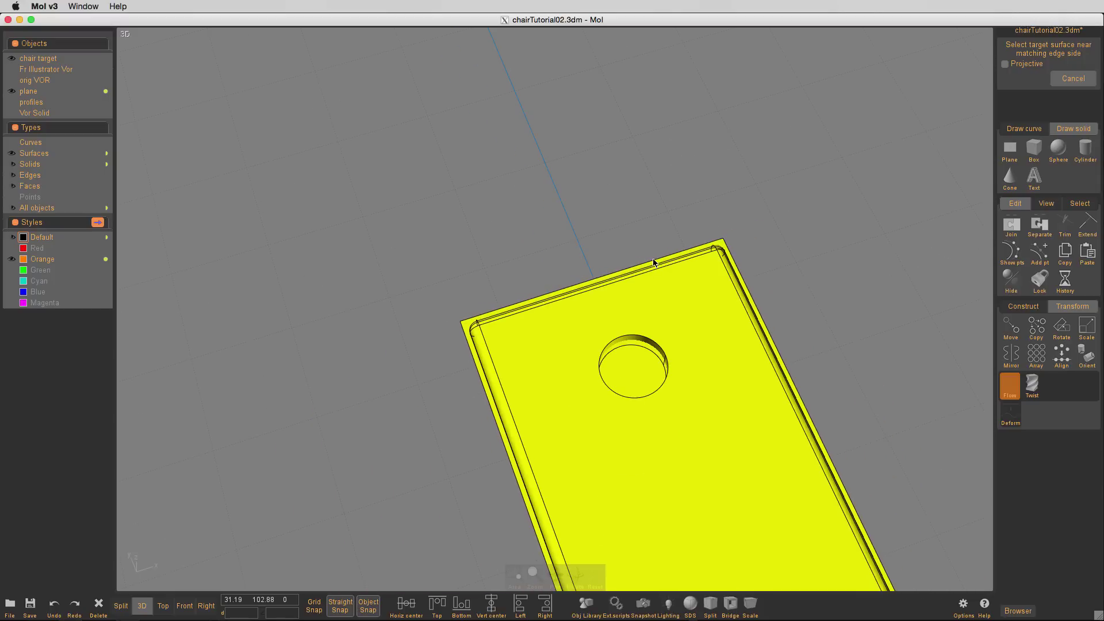
- Flow the slab onto the chair target surface, picking it near the matching corner of the backrest
right_click_drag(654, 259, 755, 303)
scroll(715, 283, "down", 3)
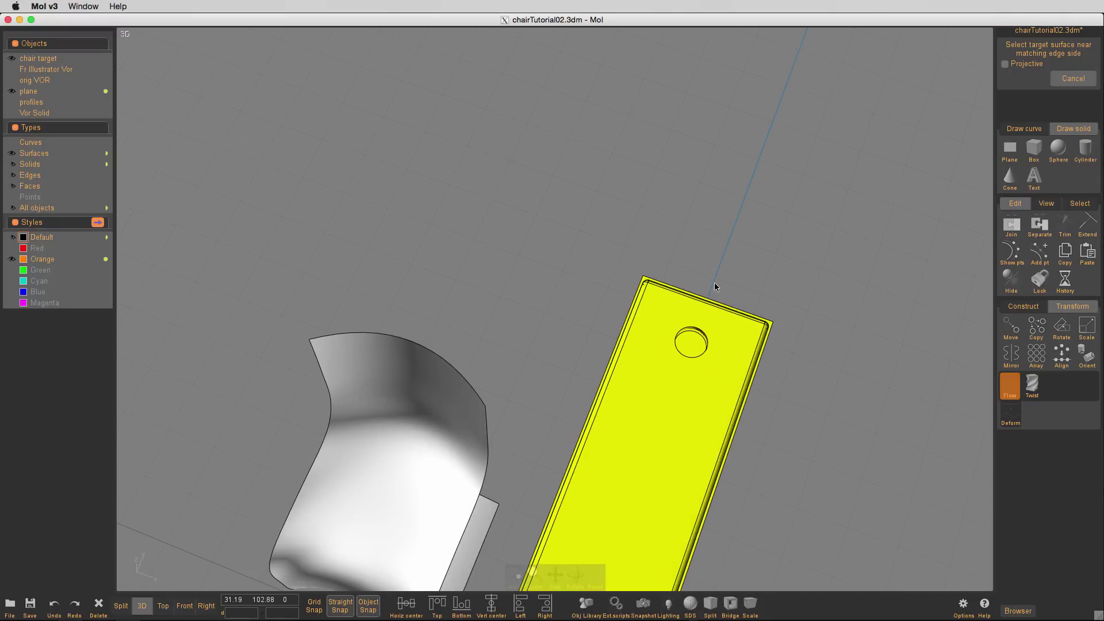
left_click(322, 358)
scroll(483, 252, "down", 2)
right_click_drag(483, 253, 429, 145)
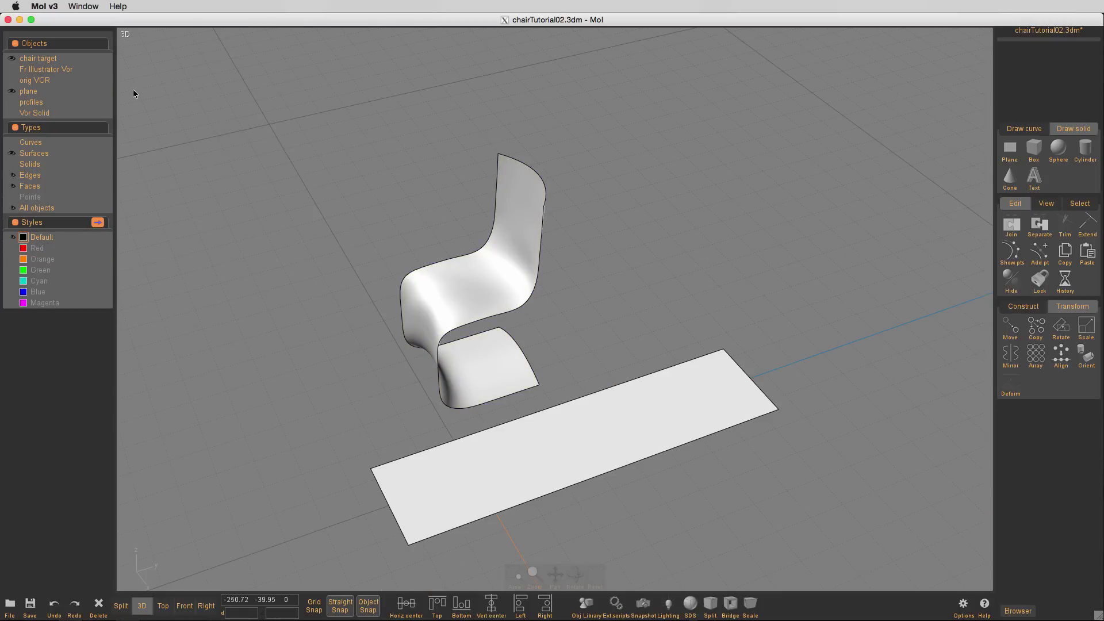
- Show Vor Solid on the plane beside the chair target surface
left_click(12, 114)
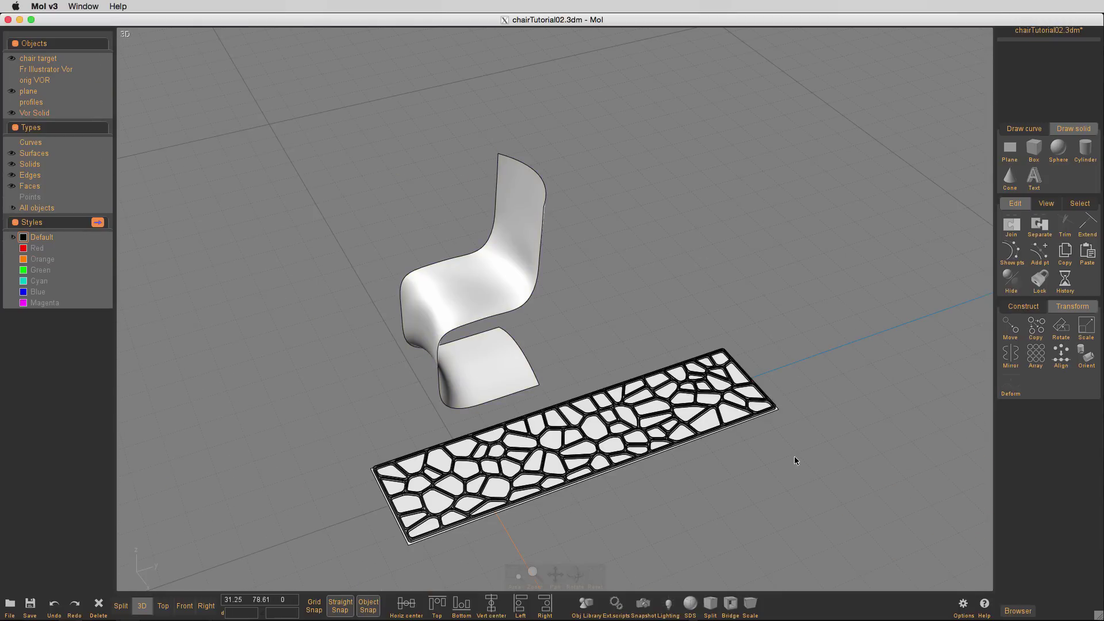
right_click_drag(795, 457, 699, 519)
scroll(699, 520, "up", 4)
scroll(698, 523, "down", 3)
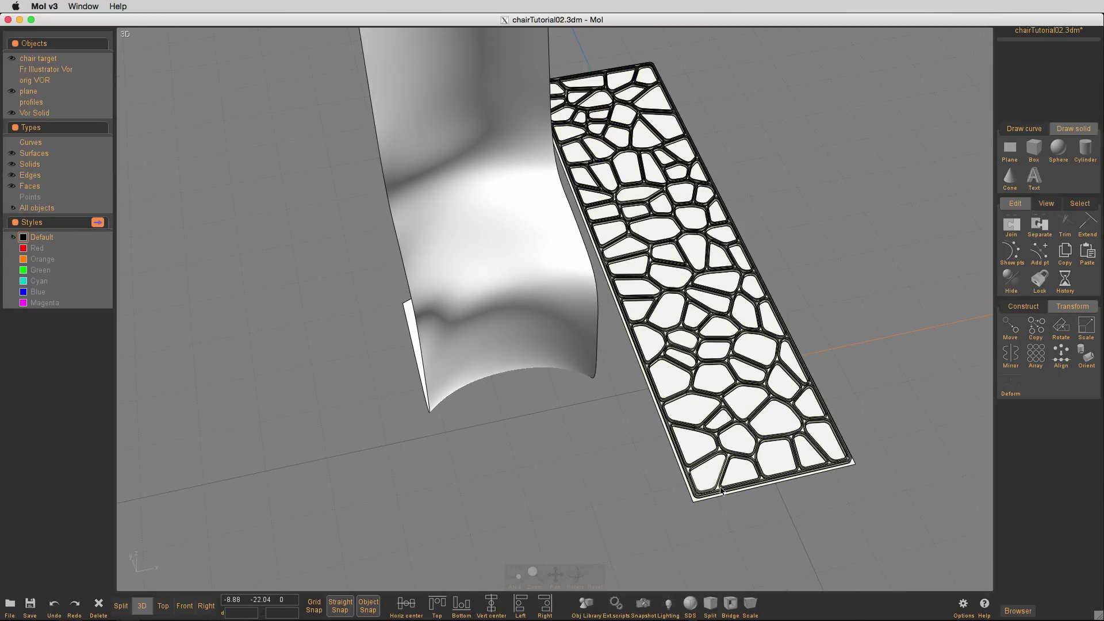
- Start a Flow deformation of Vor Solid and pick the plane near its far corner, along the long edge, as base surface
left_click(721, 491)
right_click_drag(569, 509, 597, 512)
middle_click_drag(684, 403, 616, 460)
left_click(1014, 389)
left_click(1016, 388)
scroll(374, 250, "up", 6)
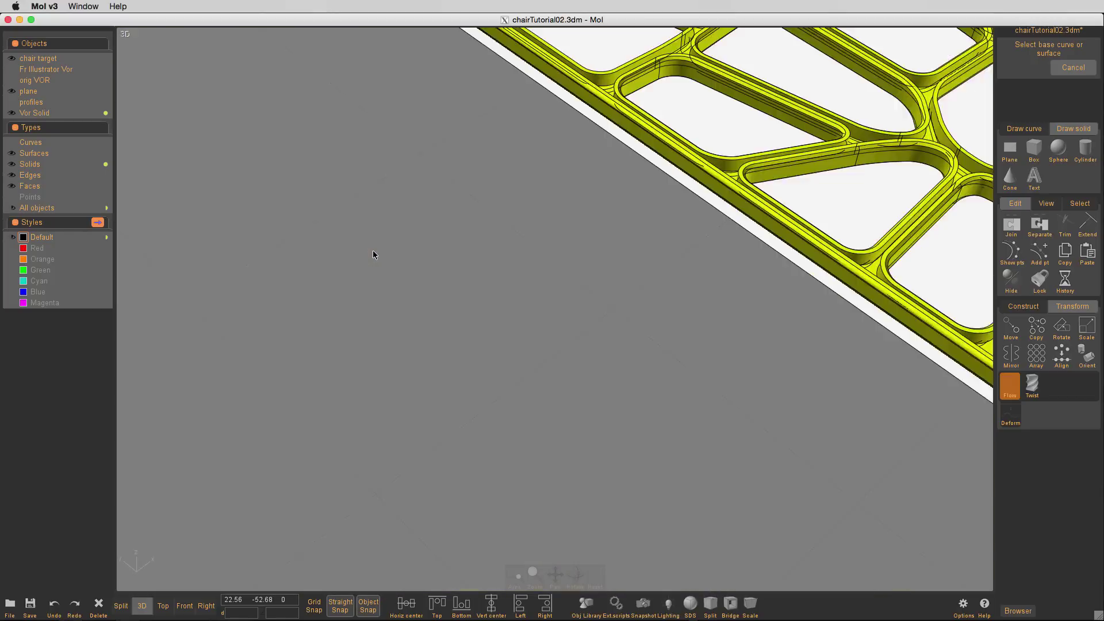
scroll(423, 462, "down", 3)
scroll(487, 250, "down", 3)
middle_click_drag(257, 390, 449, 433)
scroll(643, 190, "up", 4)
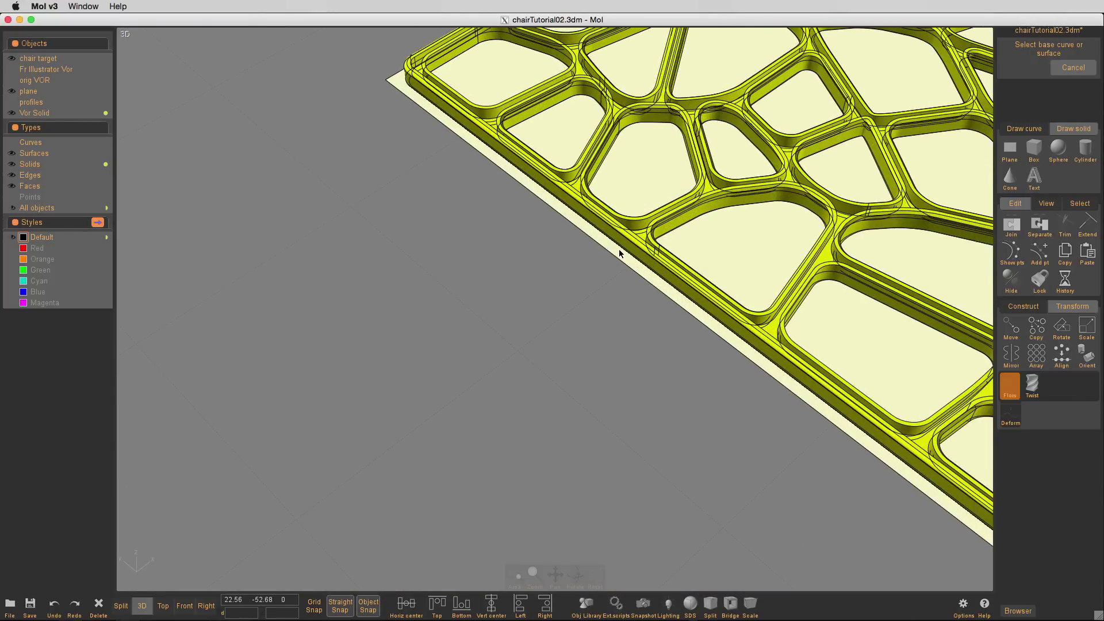
left_click(619, 253)
- Flow the lattice onto the chair target surface, picking it near the matching backrest corner, and finish the deformation
scroll(510, 263, "down", 5)
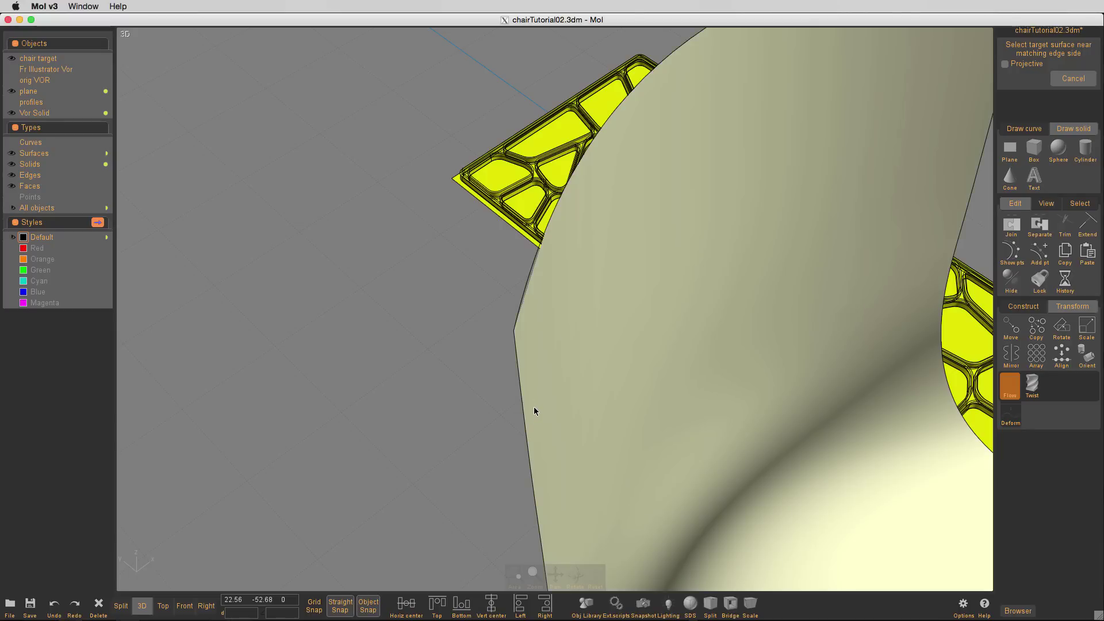
left_click(534, 411)
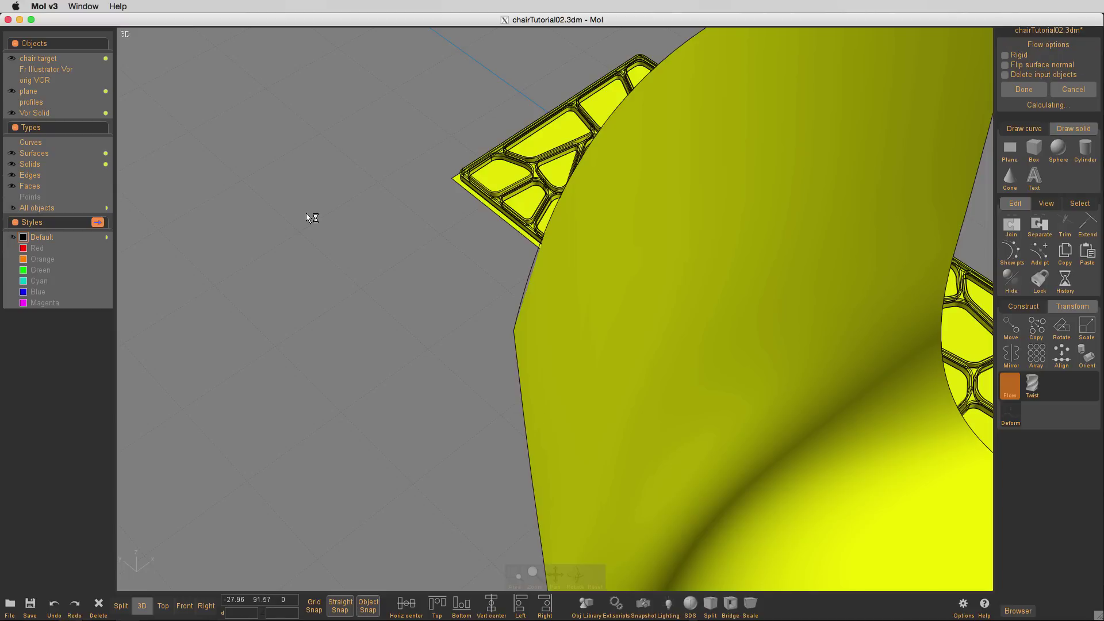
scroll(739, 176, "down", 6)
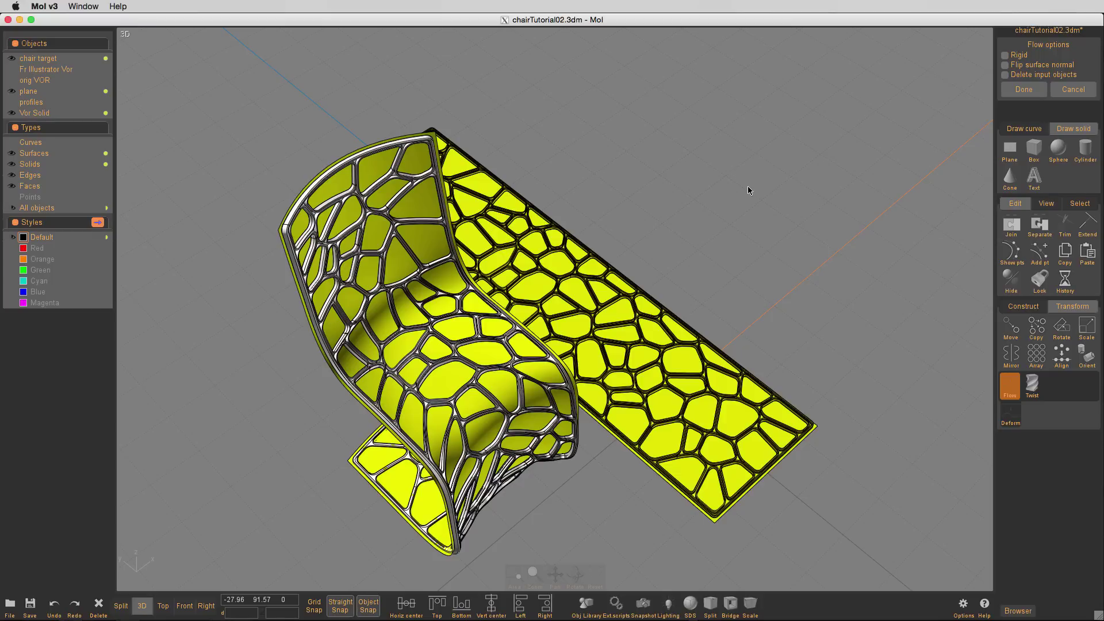
left_click(1024, 89)
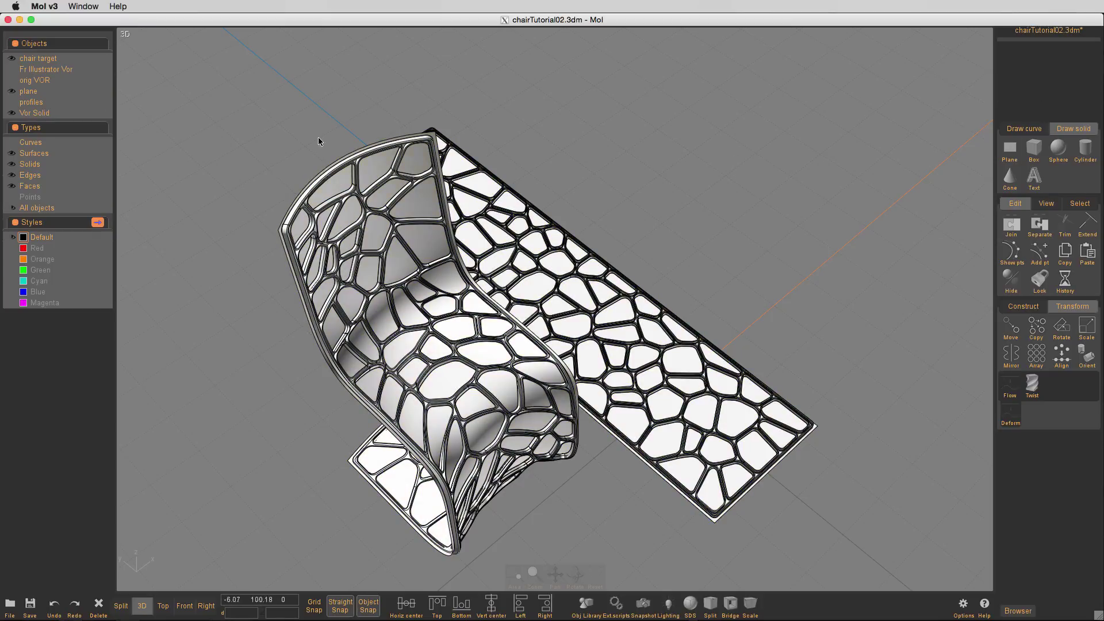
- Rename the flowed lattice solid on the chair surface as Chair
left_click(360, 167)
left_click(1023, 46)
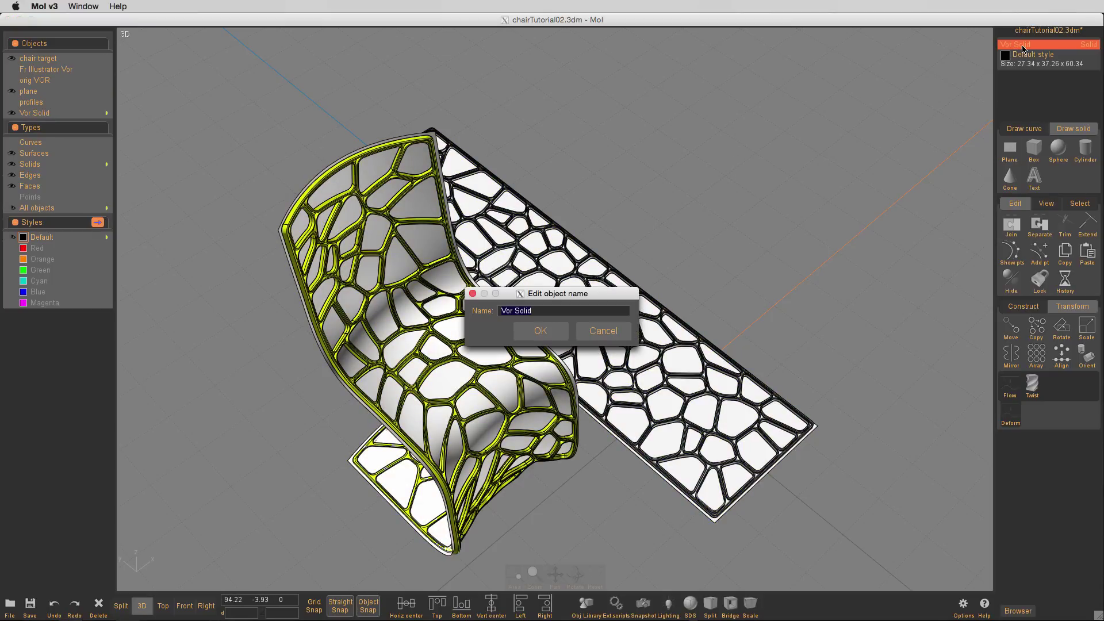
type("Chair")
key("Return")
left_click(841, 116)
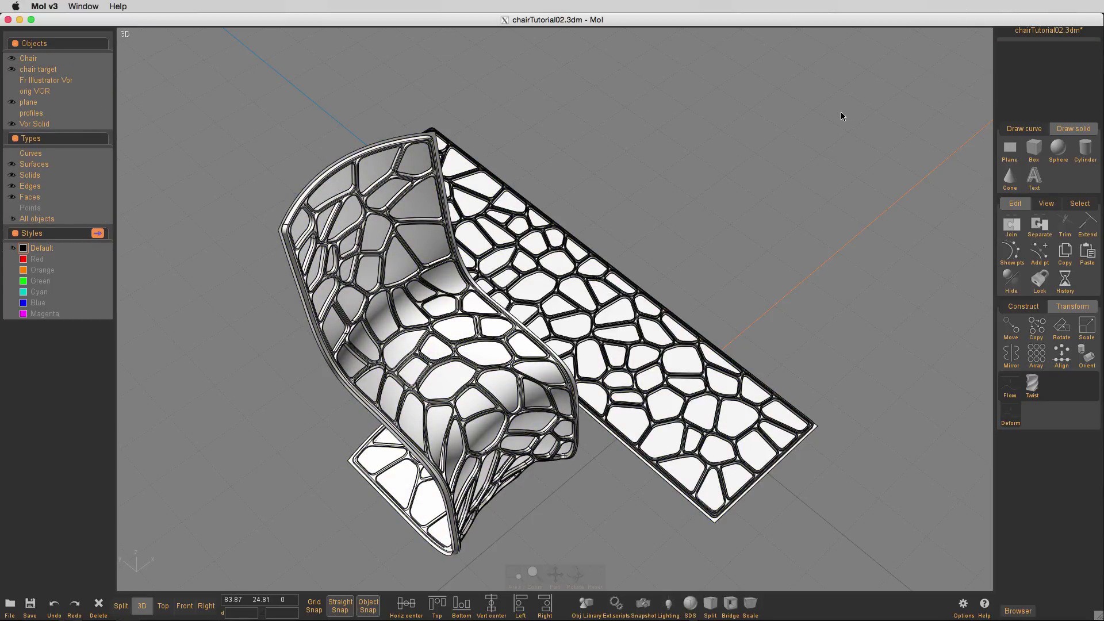
- Hide all objects and show only the Chair lattice
left_click(427, 178)
left_click(610, 130)
key("ctrl+a")
key("ctrl+h")
left_click(7, 59)
mouse_move(694, 354)
right_mouse_down()
mouse_move(720, 392)
mouse_move(729, 356)
mouse_move(685, 372)
mouse_move(501, 374)
mouse_move(561, 399)
mouse_move(652, 409)
mouse_move(750, 393)
mouse_move(792, 372)
mouse_move(781, 399)
mouse_move(772, 384)
mouse_move(703, 377)
right_mouse_up()
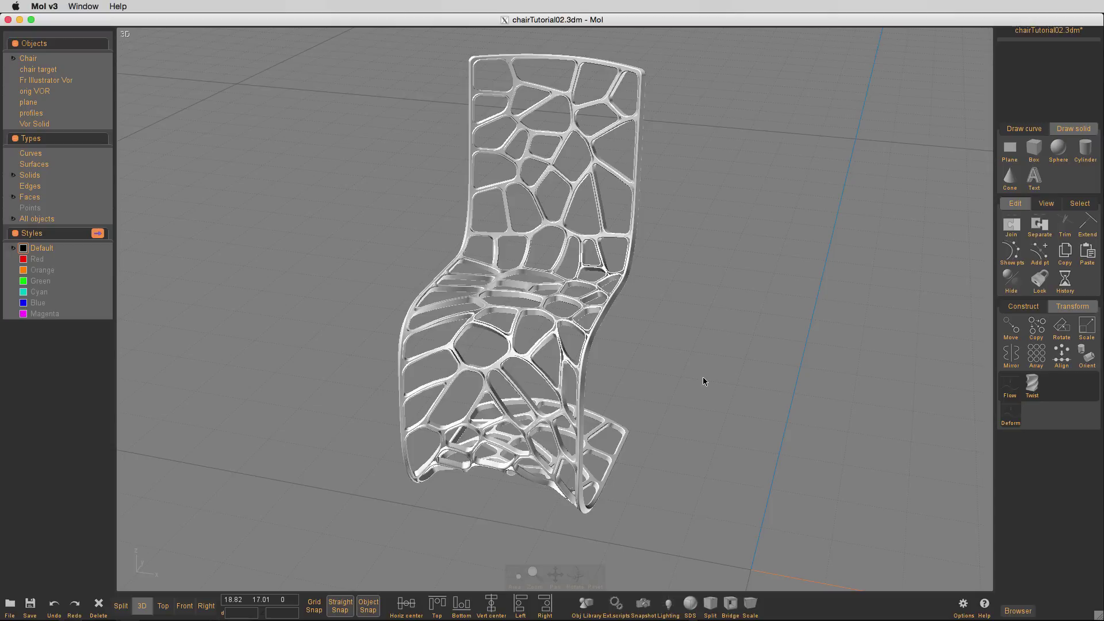
- Preview the lattice chair from several angles under different lighting presets, including Chrome
left_click(669, 613)
left_click(687, 416)
right_click_drag(686, 407, 735, 403)
left_click(675, 612)
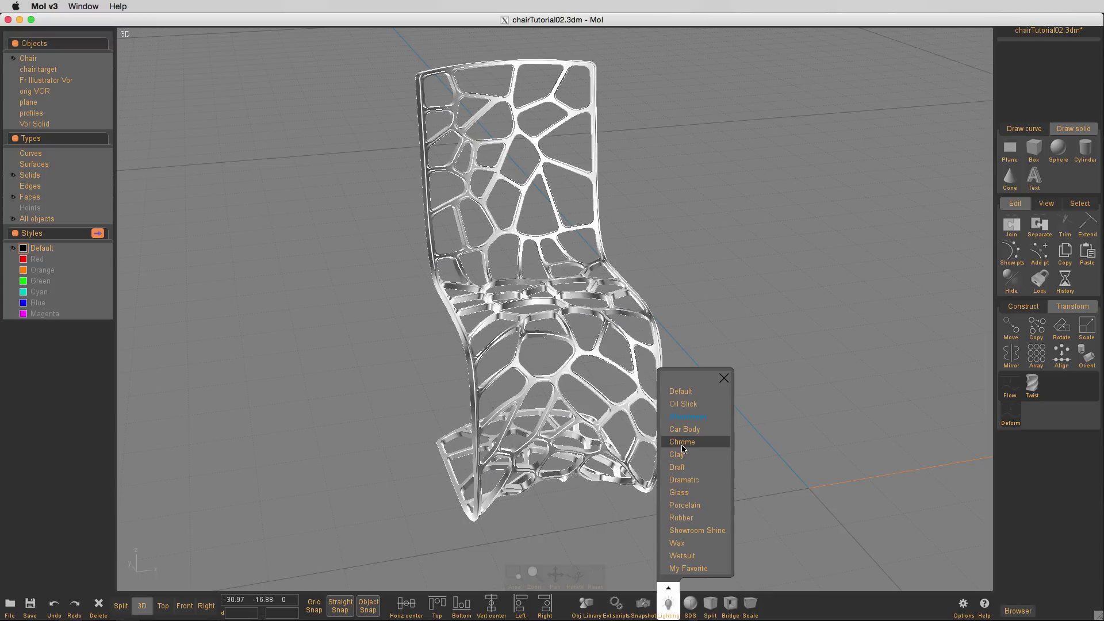
left_click(682, 444)
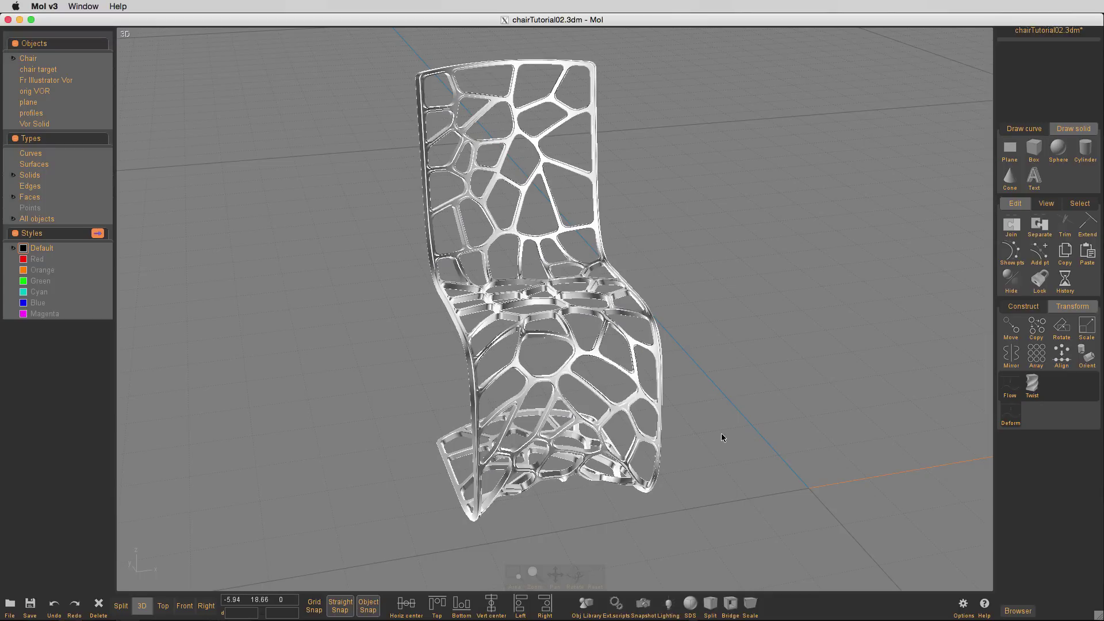
mouse_move(720, 438)
right_mouse_down()
mouse_move(753, 426)
mouse_move(761, 402)
mouse_move(749, 423)
mouse_move(715, 426)
mouse_move(733, 435)
right_mouse_up()
scroll(673, 402, "up", 10)
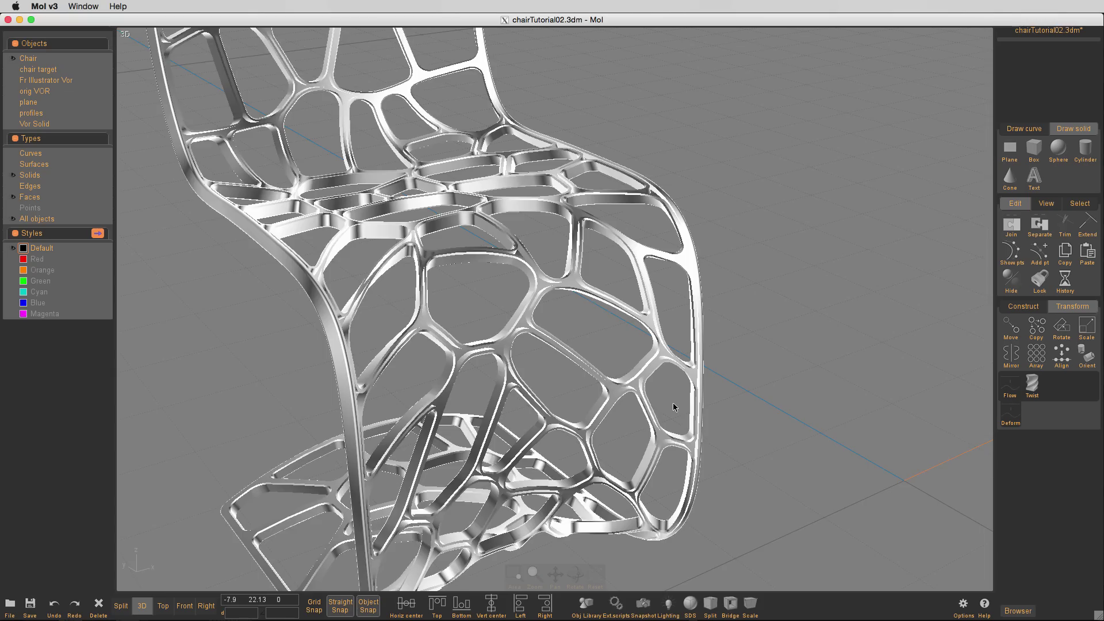
right_click_drag(656, 403, 696, 388)
scroll(695, 388, "down", 5)
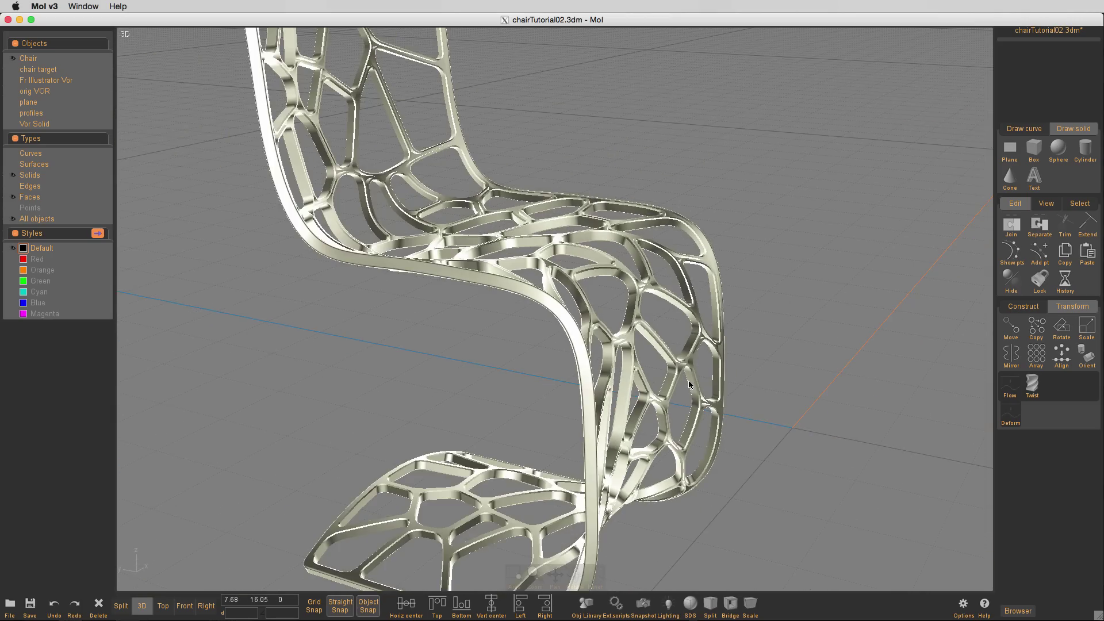